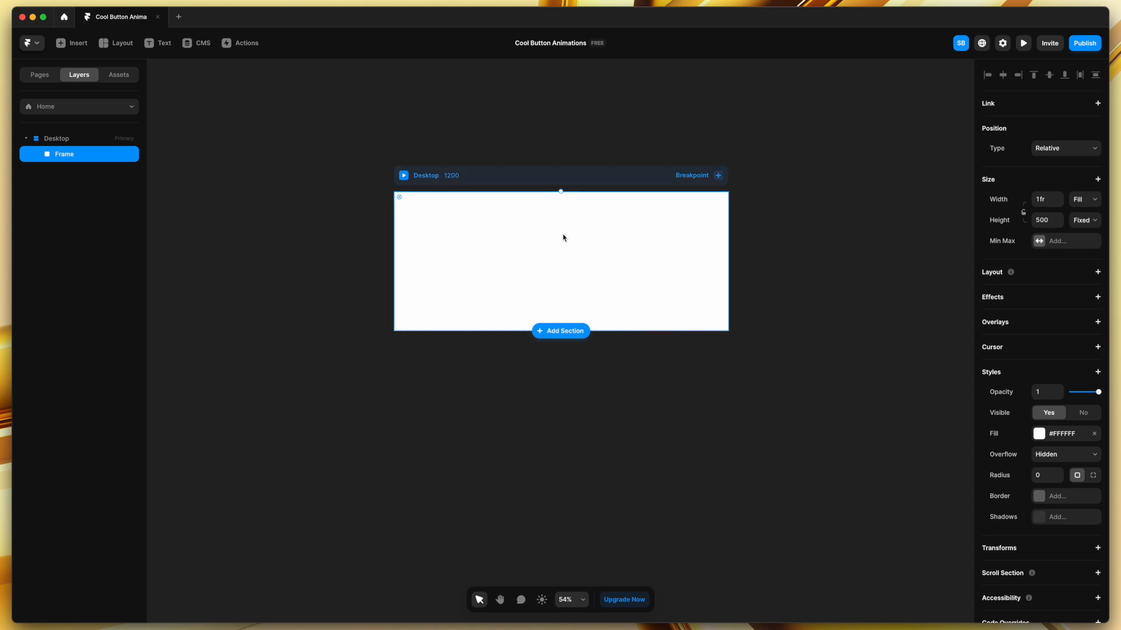
# Duplicate the white section frame three times within the Desktop page
pyautogui.press('super+d')
pyautogui.press('super+d')
pyautogui.press('super+d')
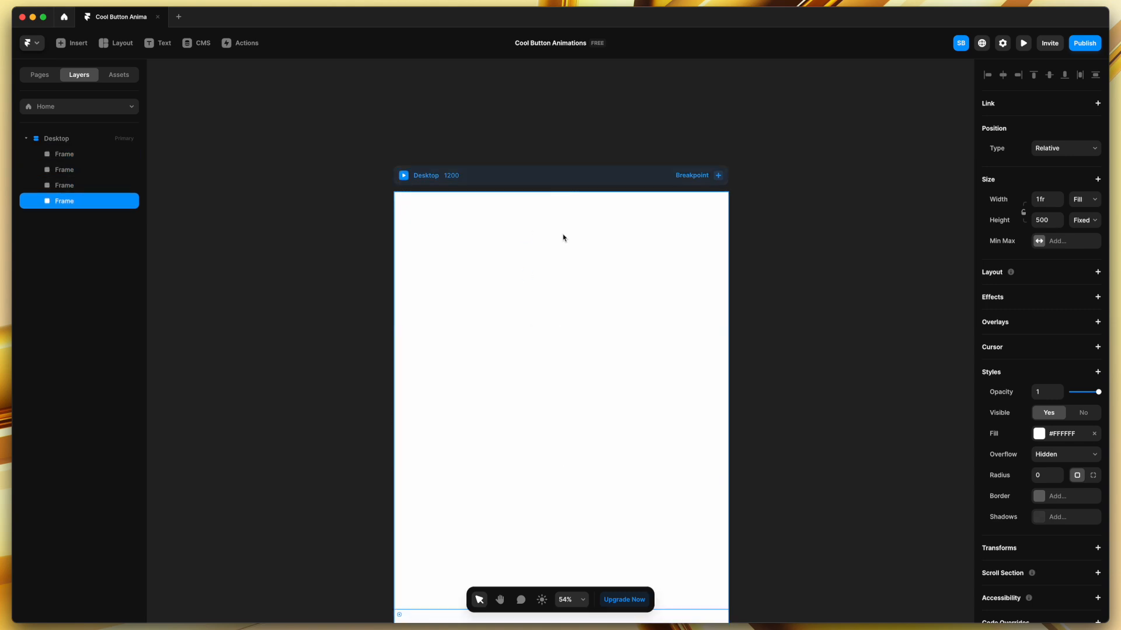
pyautogui.scroll(-3, 793, 365)
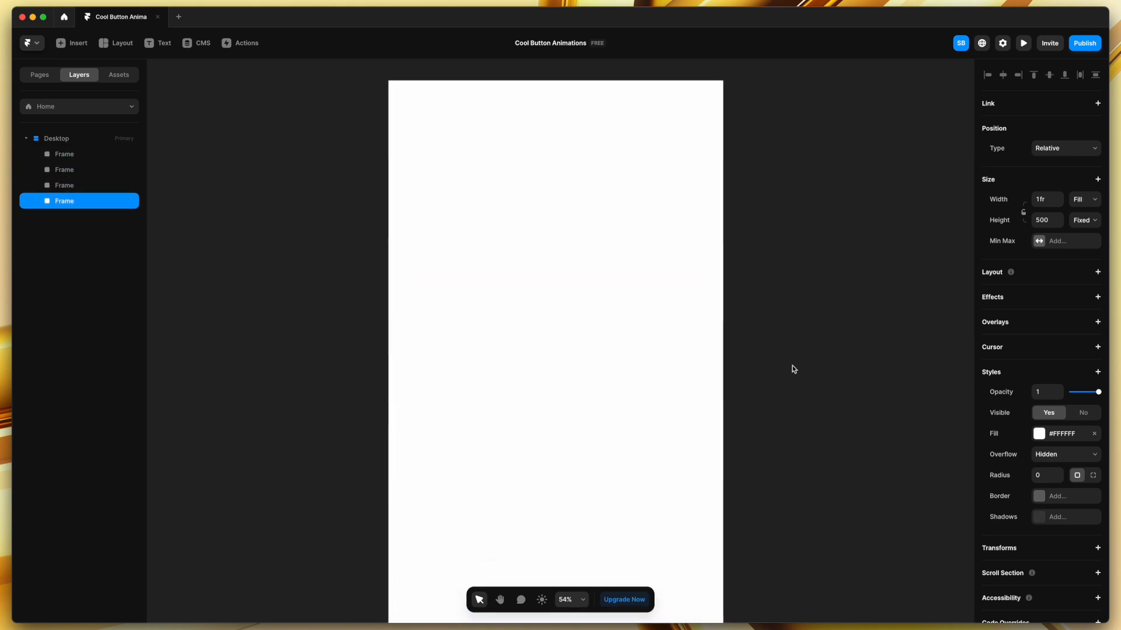
pyautogui.scroll(-5, 698, 482)
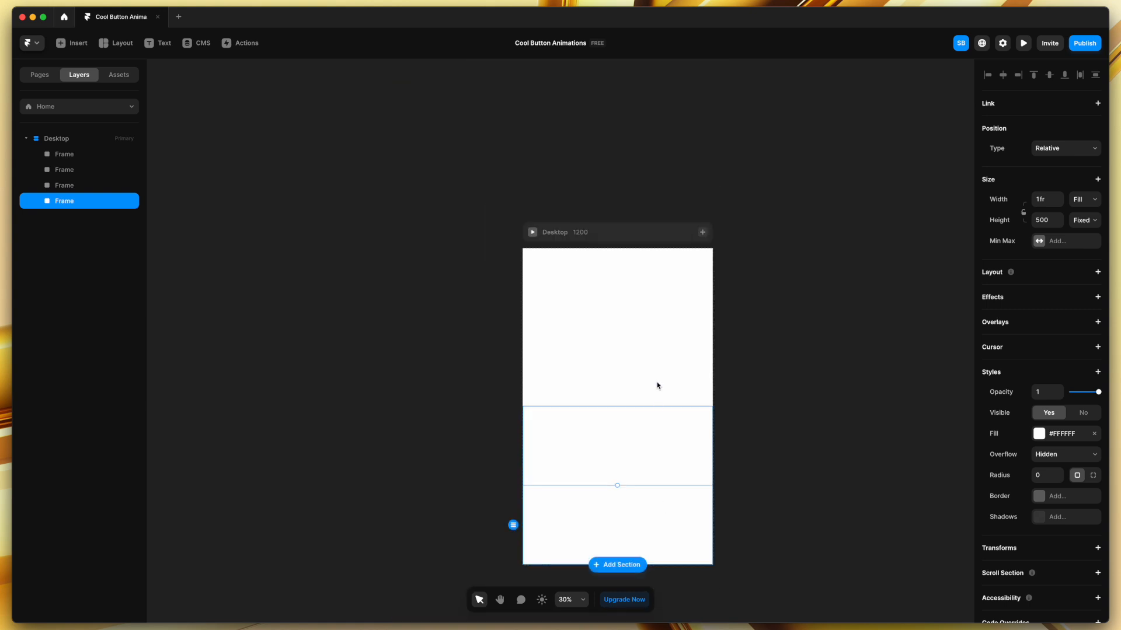
pyautogui.click(779, 317)
# Change the fill of the topmost section frame to black, #000000
pyautogui.scroll(4, 716, 277)
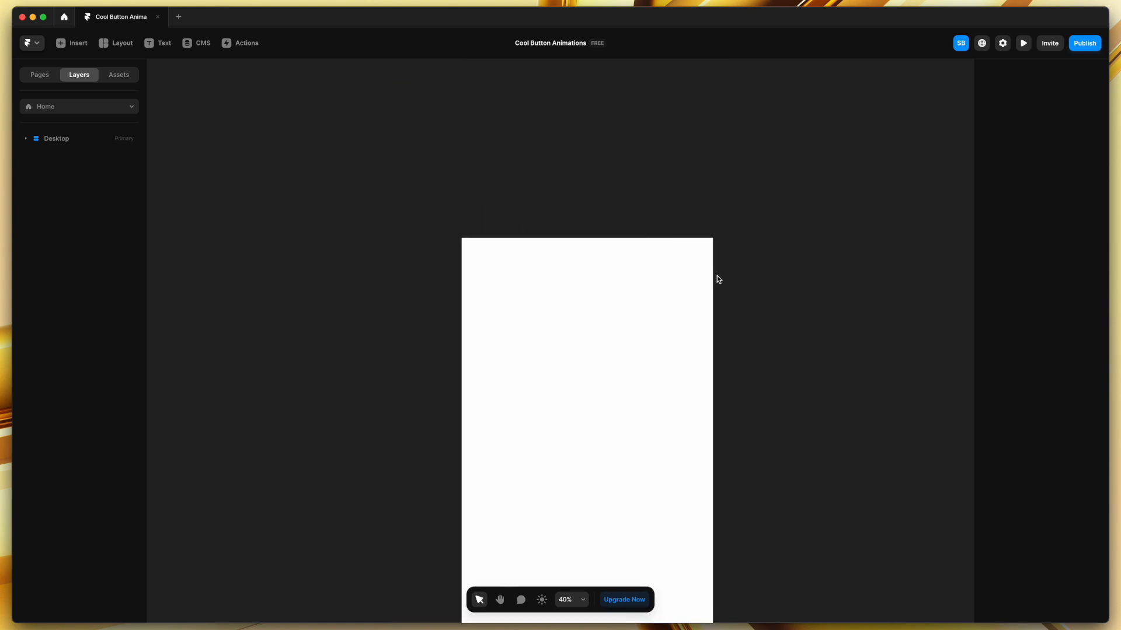
pyautogui.scroll(1, 718, 279)
pyautogui.click(541, 295)
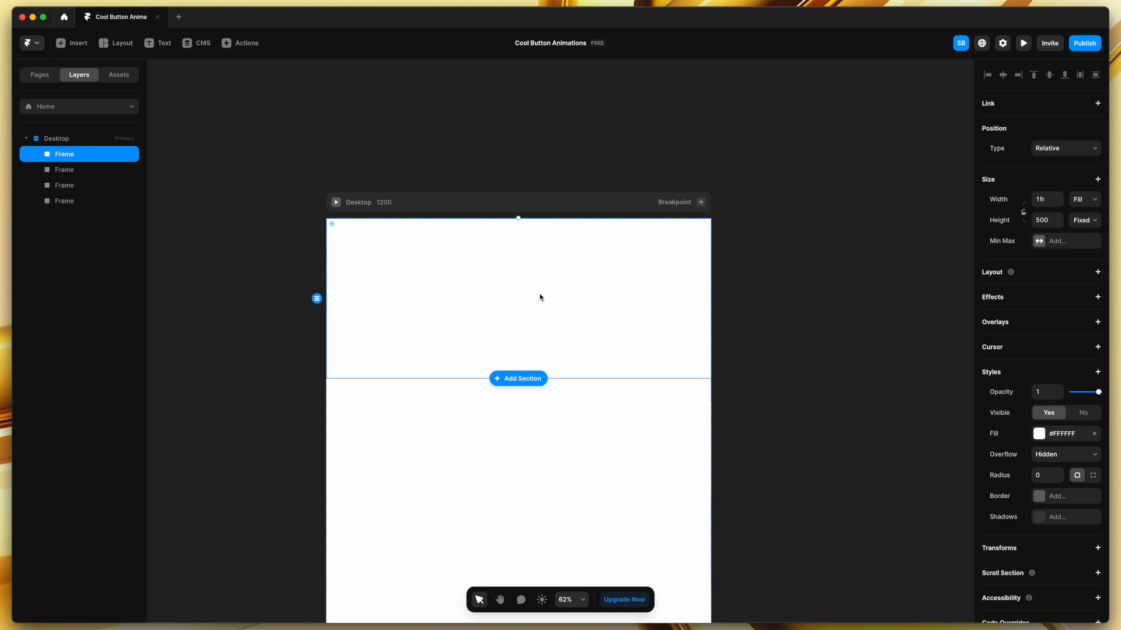
pyautogui.scroll(3, 418, 293)
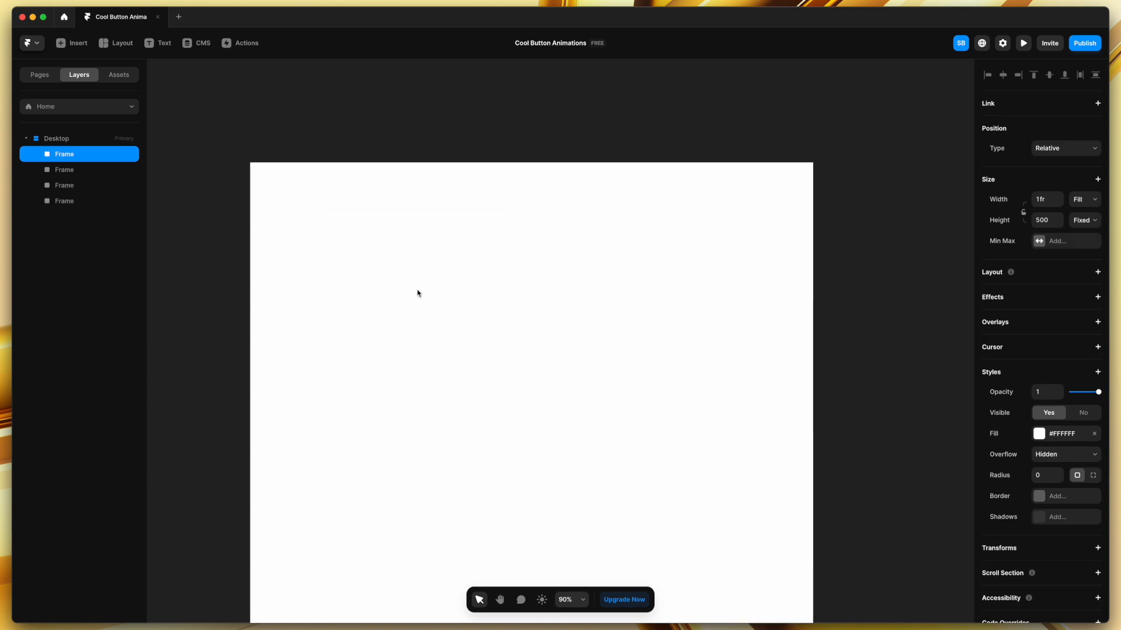
pyautogui.click(1039, 433)
pyautogui.click(899, 484)
pyautogui.moveTo(900, 486); pyautogui.dragTo(841, 505)
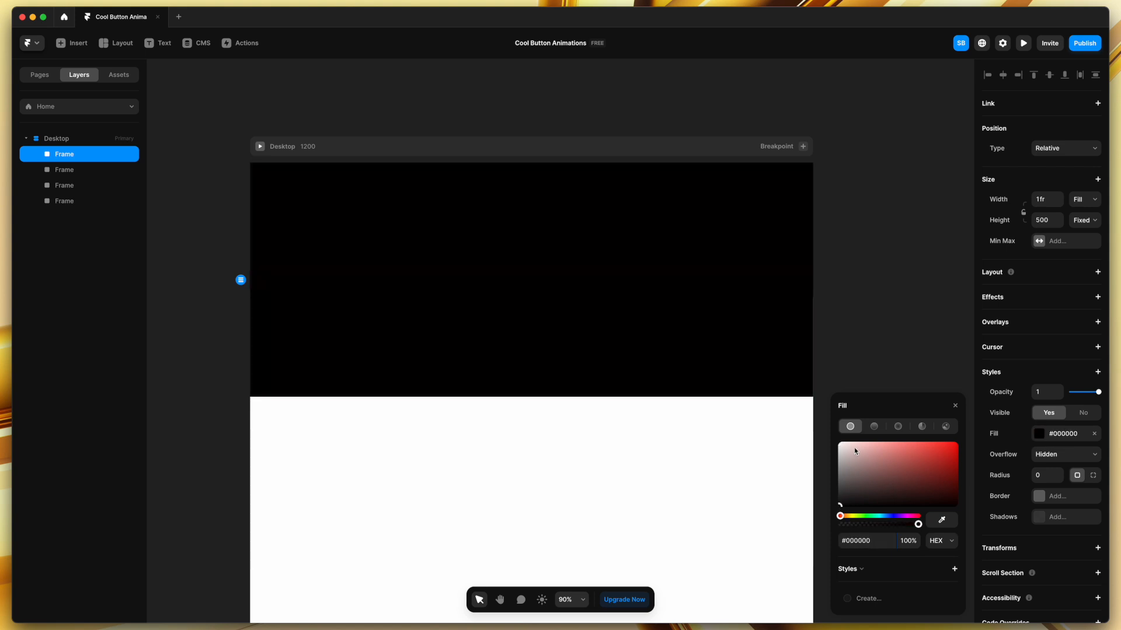
pyautogui.click(887, 348)
# Add a text layer reading "Start For Free" near the middle of the black frame
pyautogui.scroll(1, 481, 254)
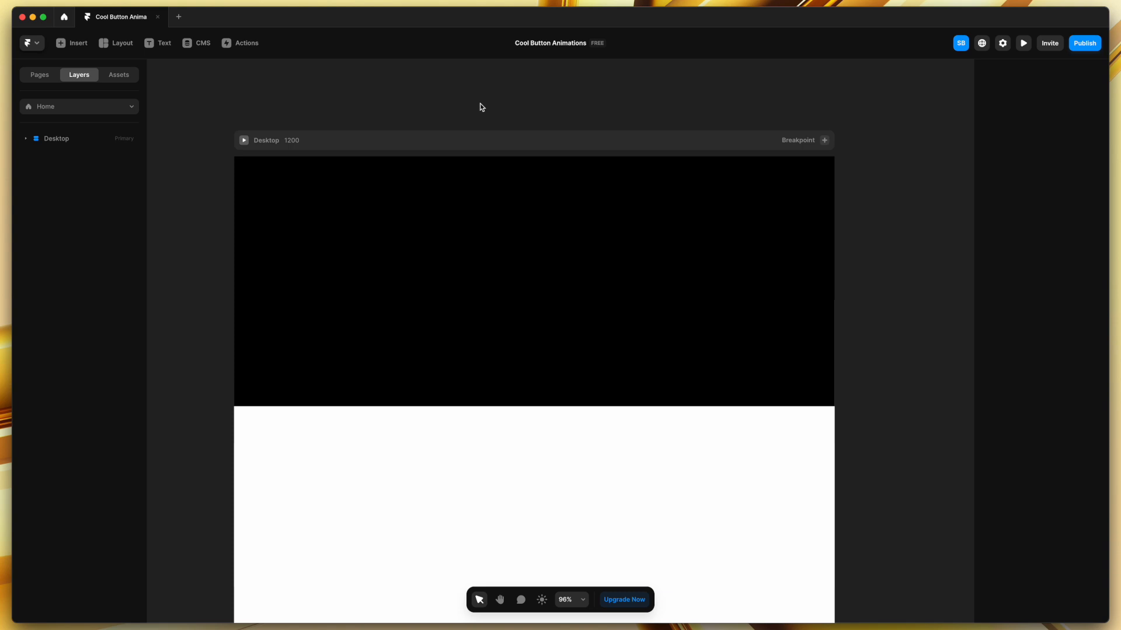
pyautogui.press('t')
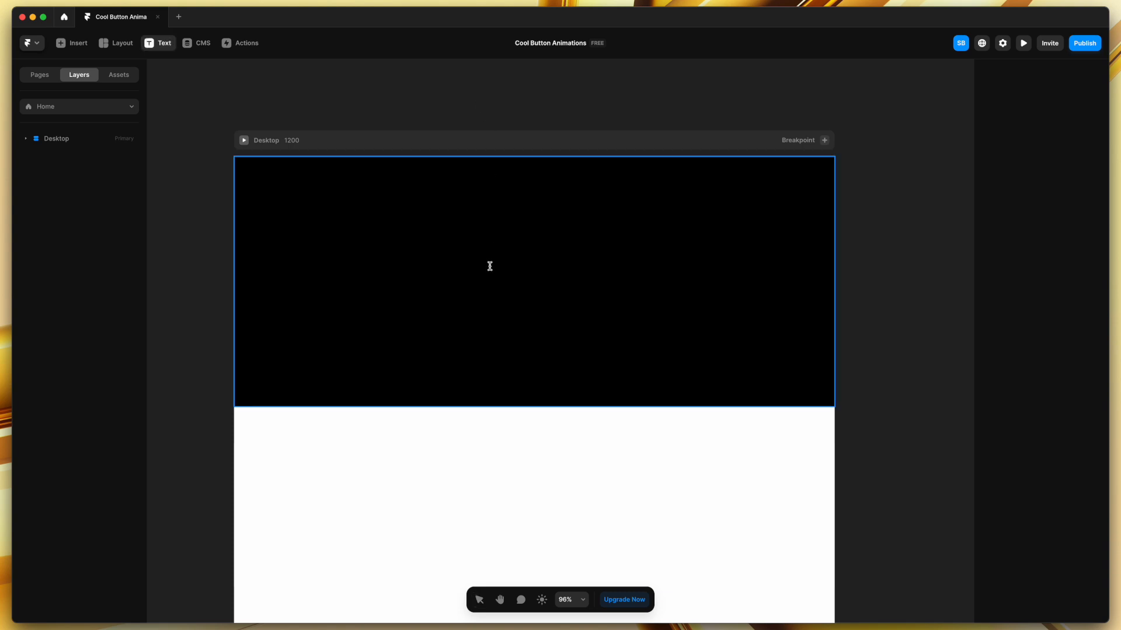
pyautogui.click(489, 269)
pyautogui.write('Get')
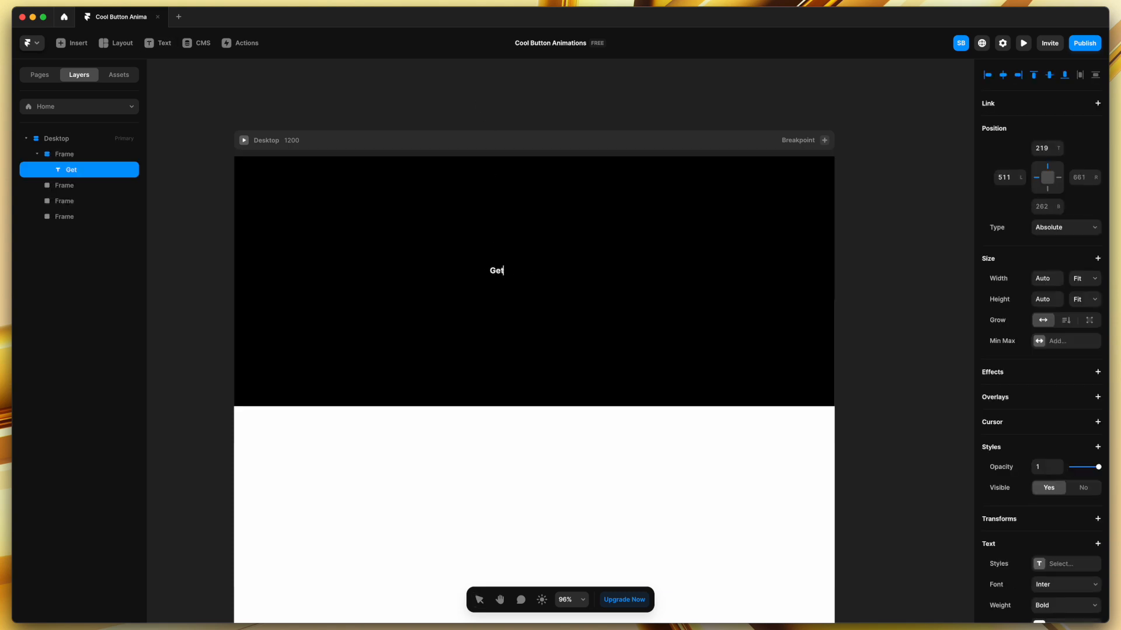
pyautogui.write(' Started For Free')
pyautogui.moveTo(536, 271); pyautogui.dragTo(448, 273)
pyautogui.write('Start')
pyautogui.press('Escape')
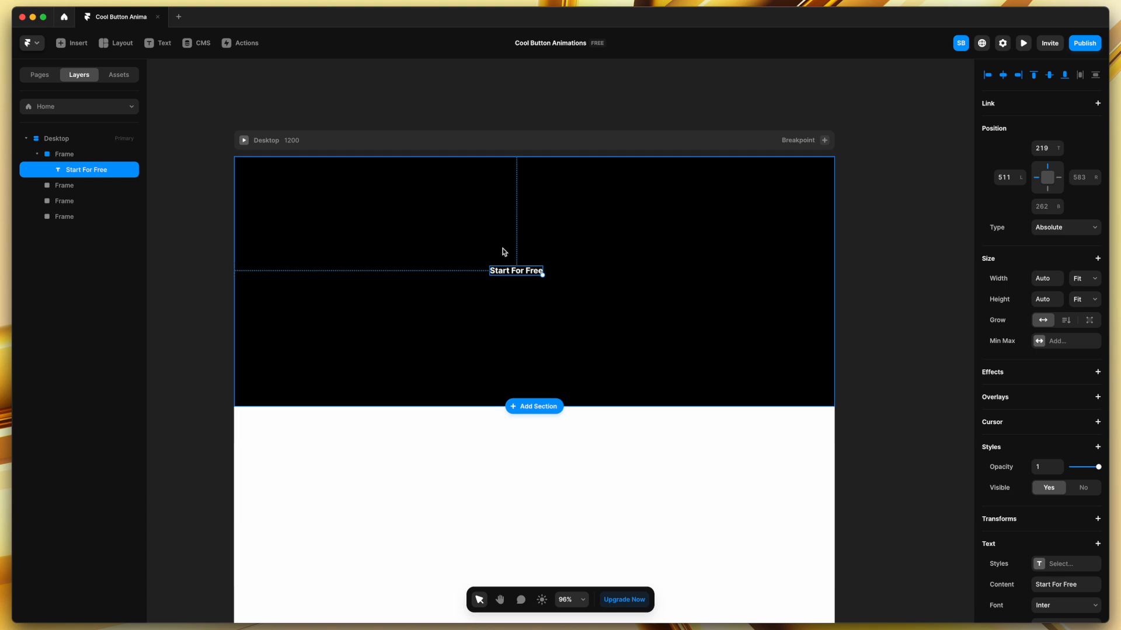
# Wrap the text in a stack with fit-content width, and give the black frame a centred vertical stack layout
pyautogui.rightClick(512, 271)
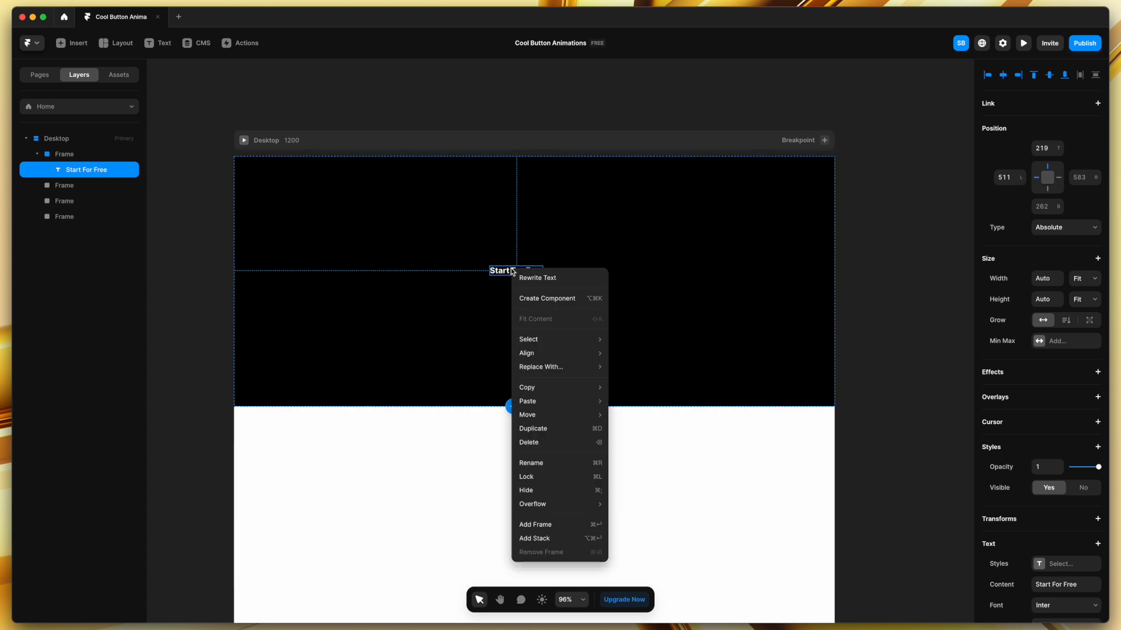
pyautogui.click(538, 538)
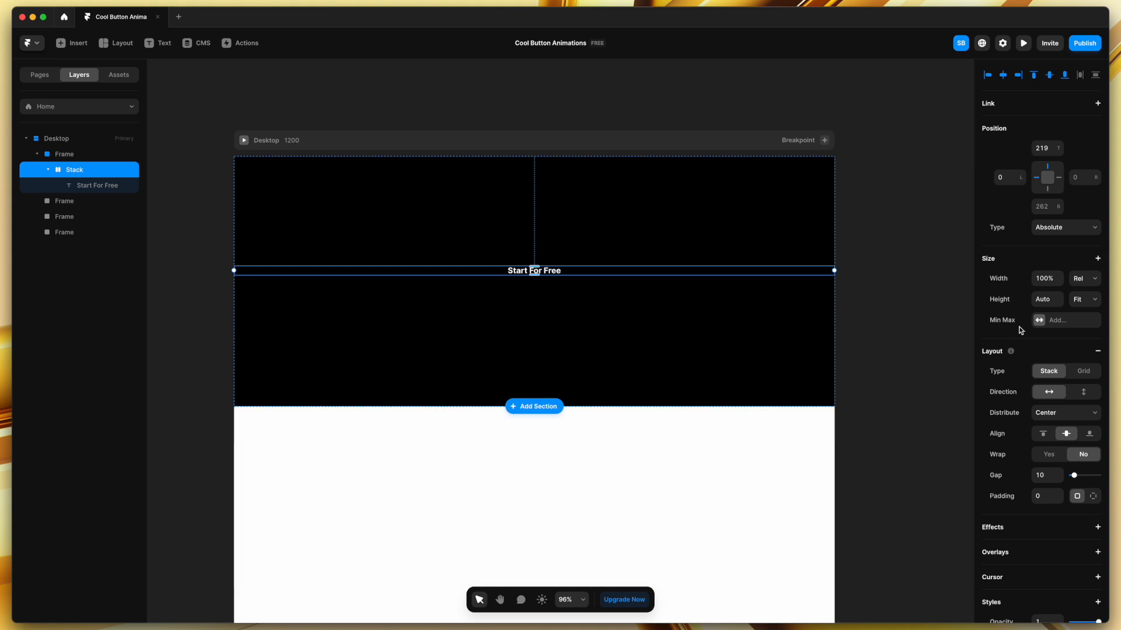
pyautogui.click(1085, 279)
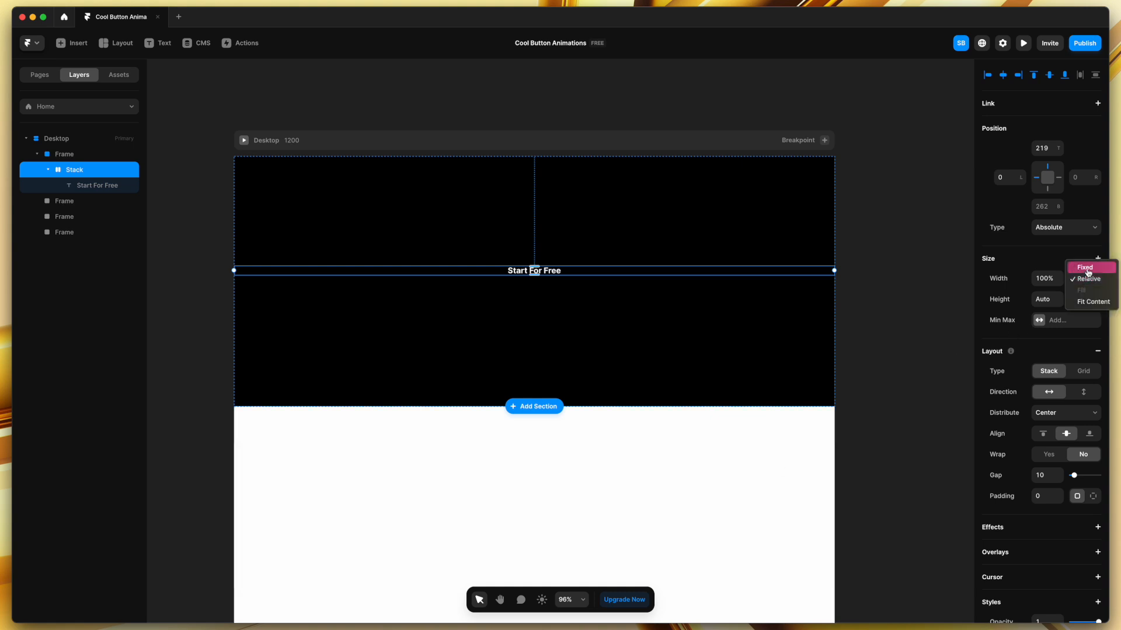
pyautogui.click(1090, 310)
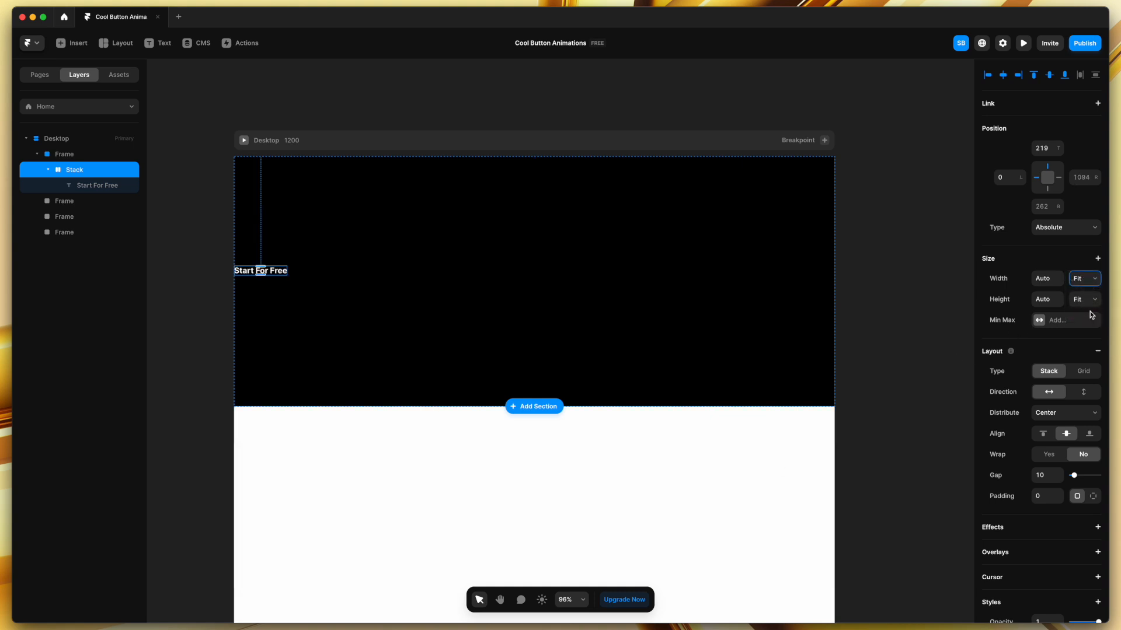
pyautogui.click(708, 286)
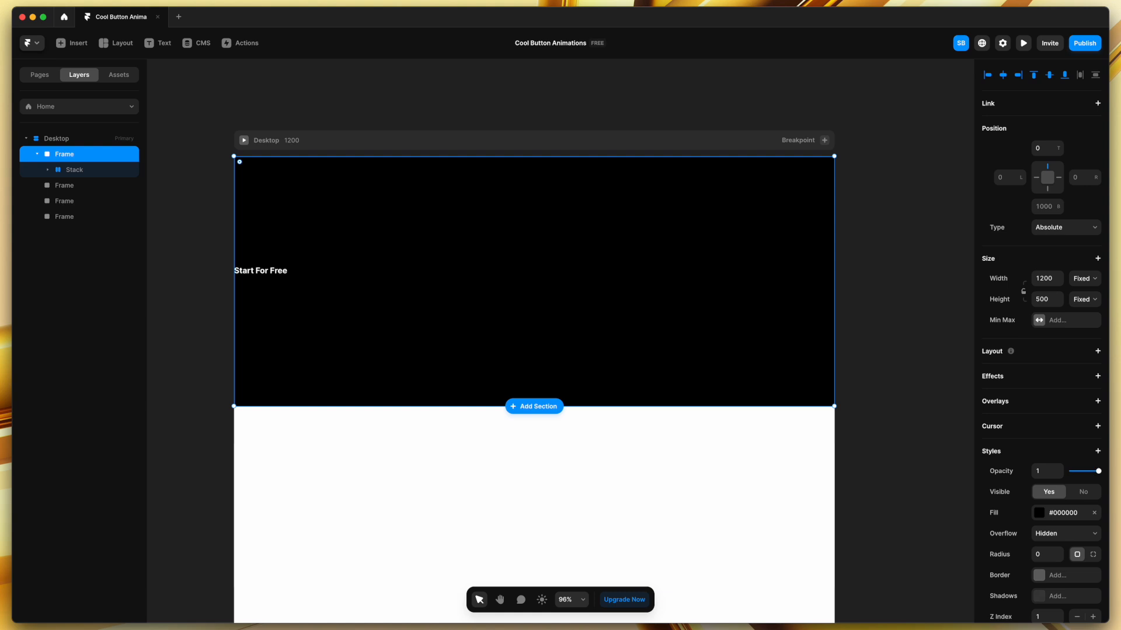
pyautogui.click(1097, 352)
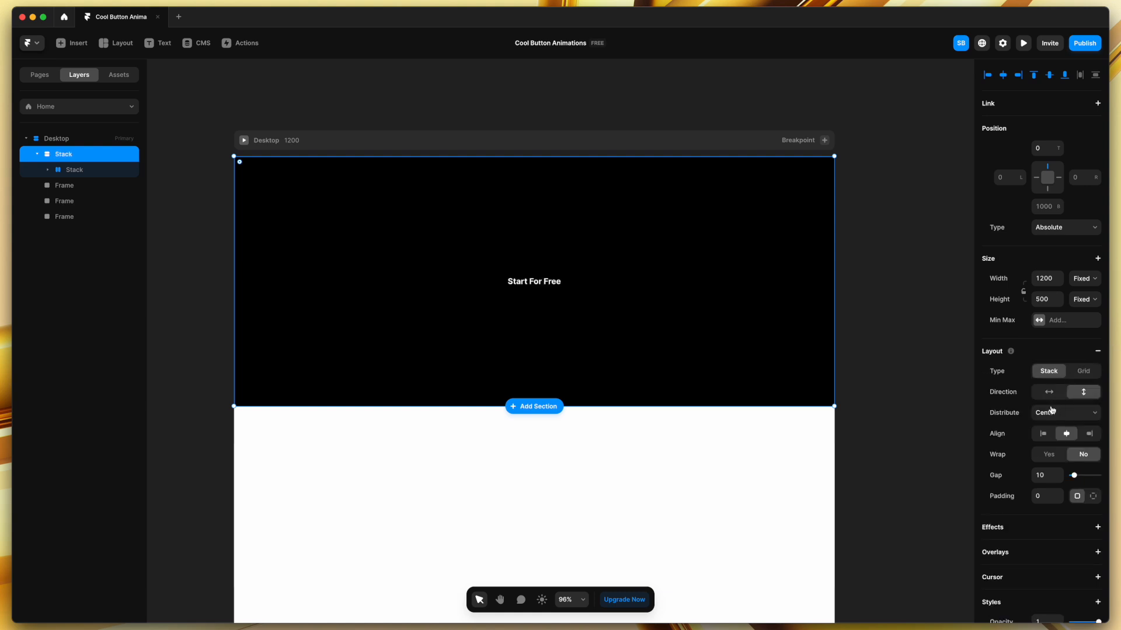
# Give the inner stack around the text a padding of 20 at top and bottom and 40 at right and left
pyautogui.click(550, 287)
pyautogui.scroll(2, 550, 287)
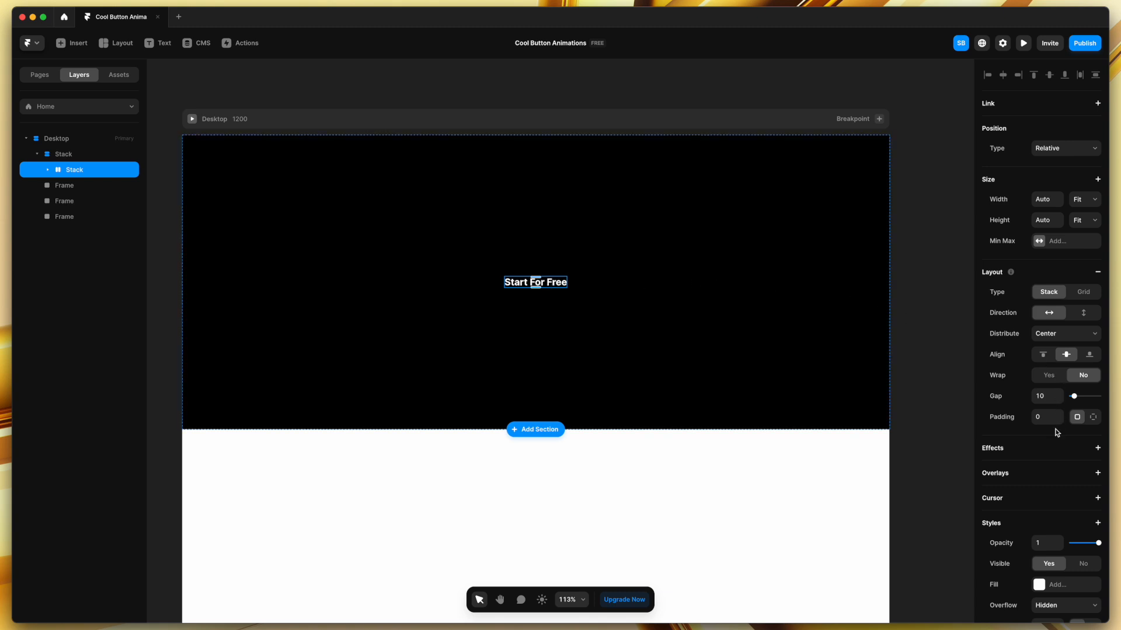
pyautogui.click(1089, 417)
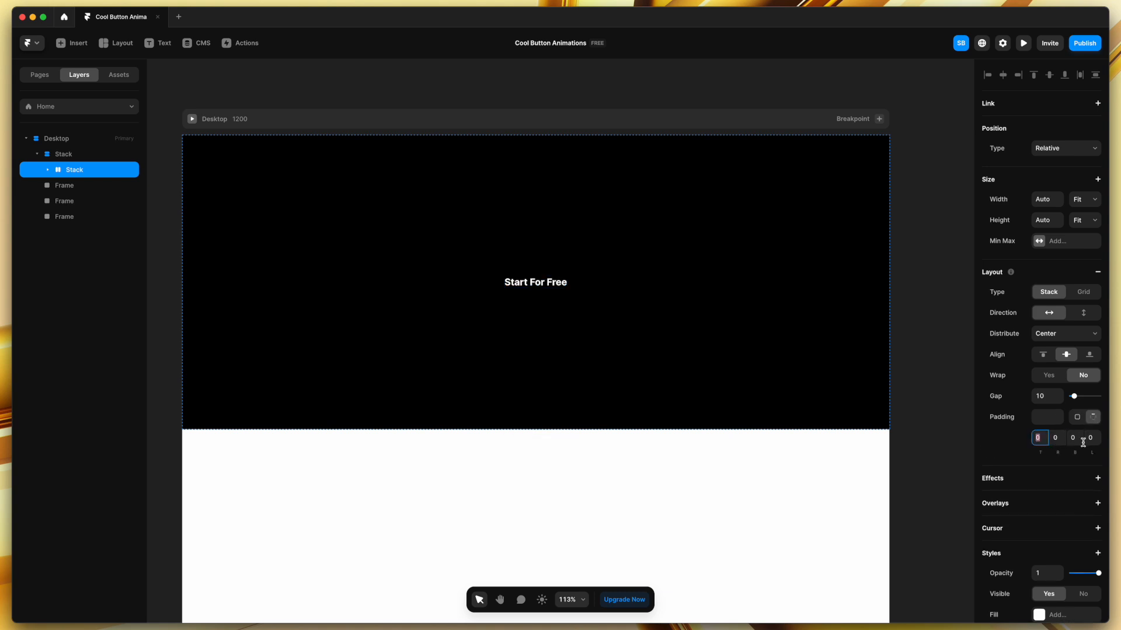
pyautogui.click(1077, 439)
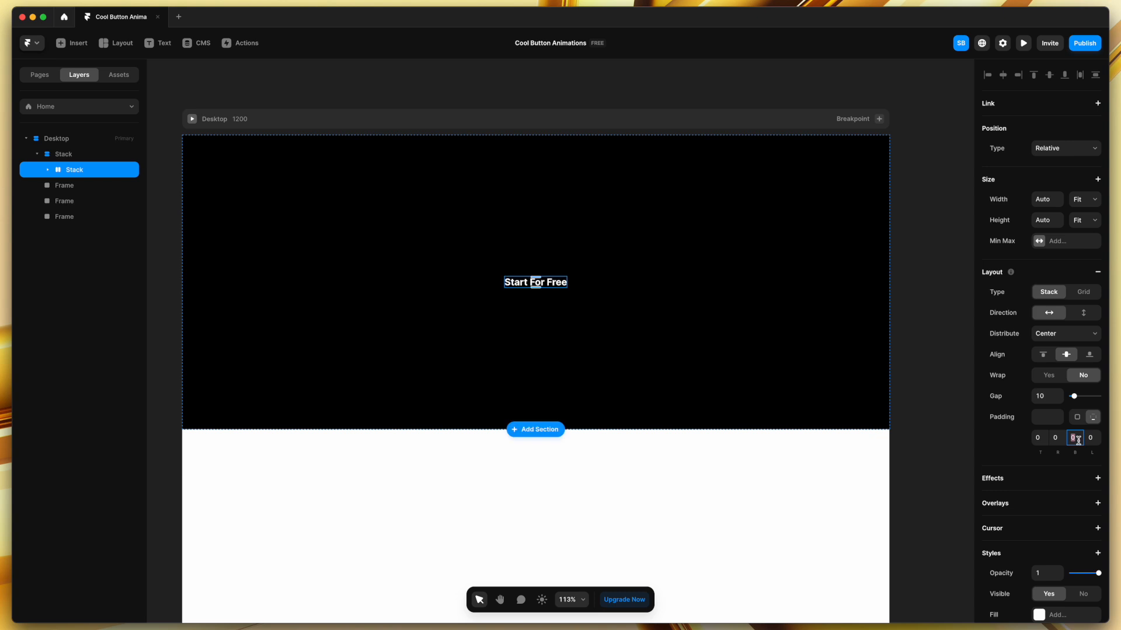
pyautogui.click(1043, 439)
pyautogui.write('20')
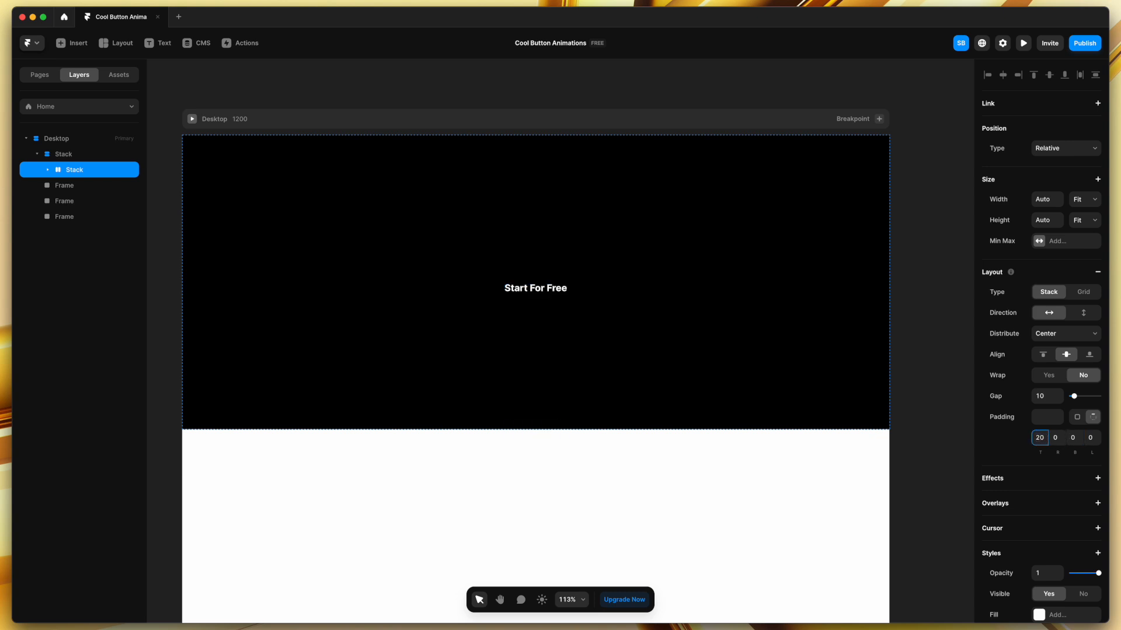
pyautogui.click(1075, 439)
pyautogui.write('20')
pyautogui.click(1055, 437)
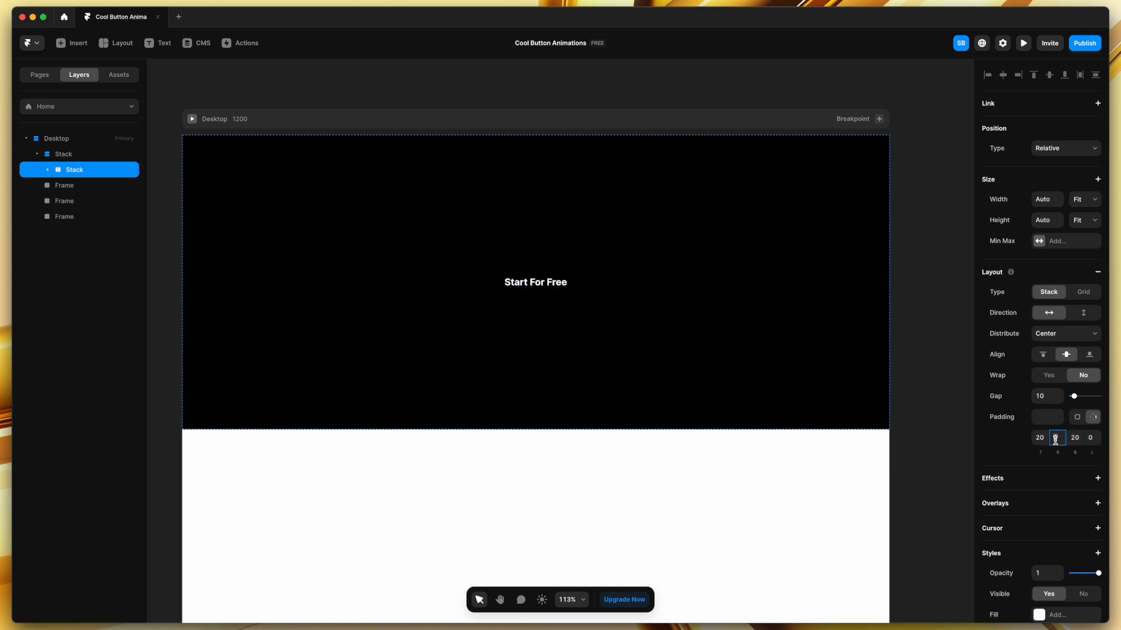
pyautogui.write('40')
pyautogui.click(1091, 437)
pyautogui.write('40')
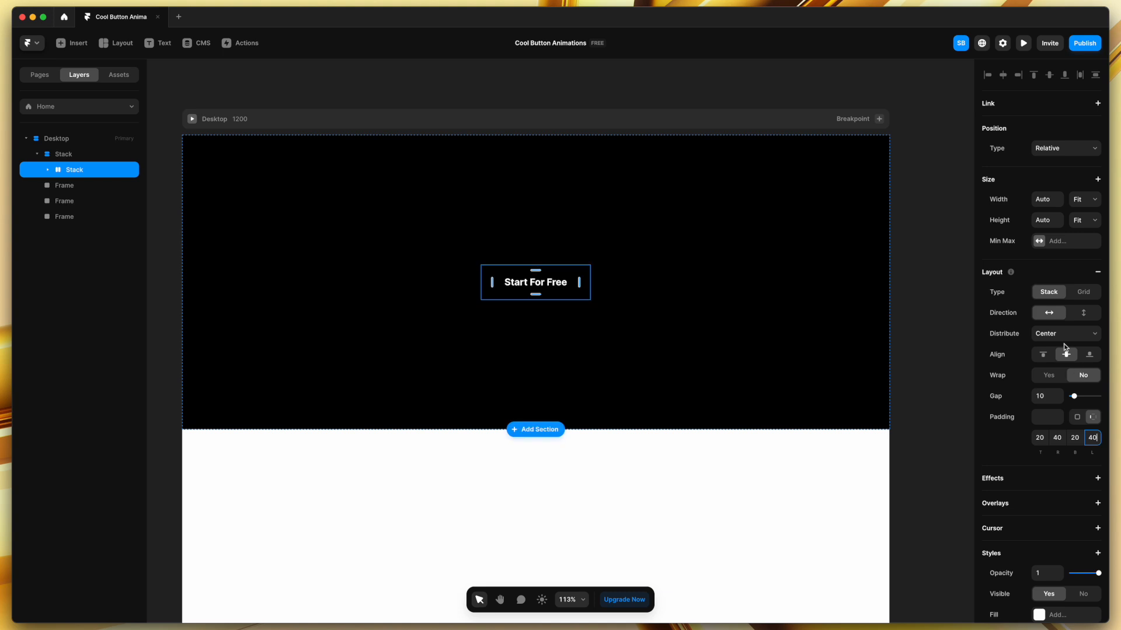
# Fill the stack around the text with solid purple, #5400A3
pyautogui.scroll(-5, 1063, 344)
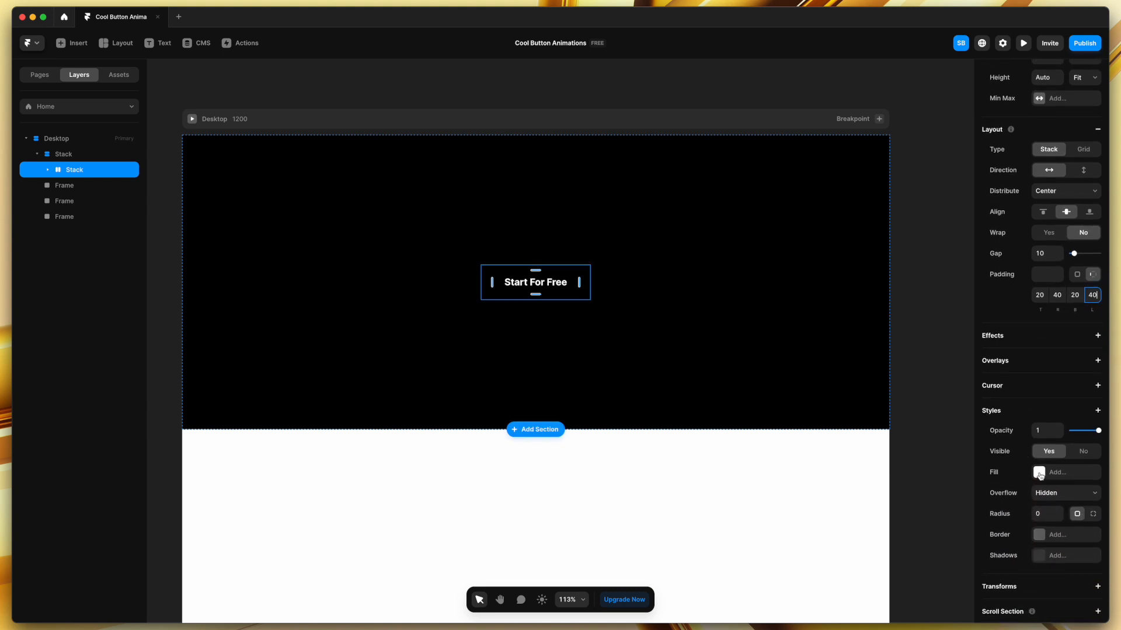
pyautogui.click(1039, 473)
pyautogui.click(1038, 472)
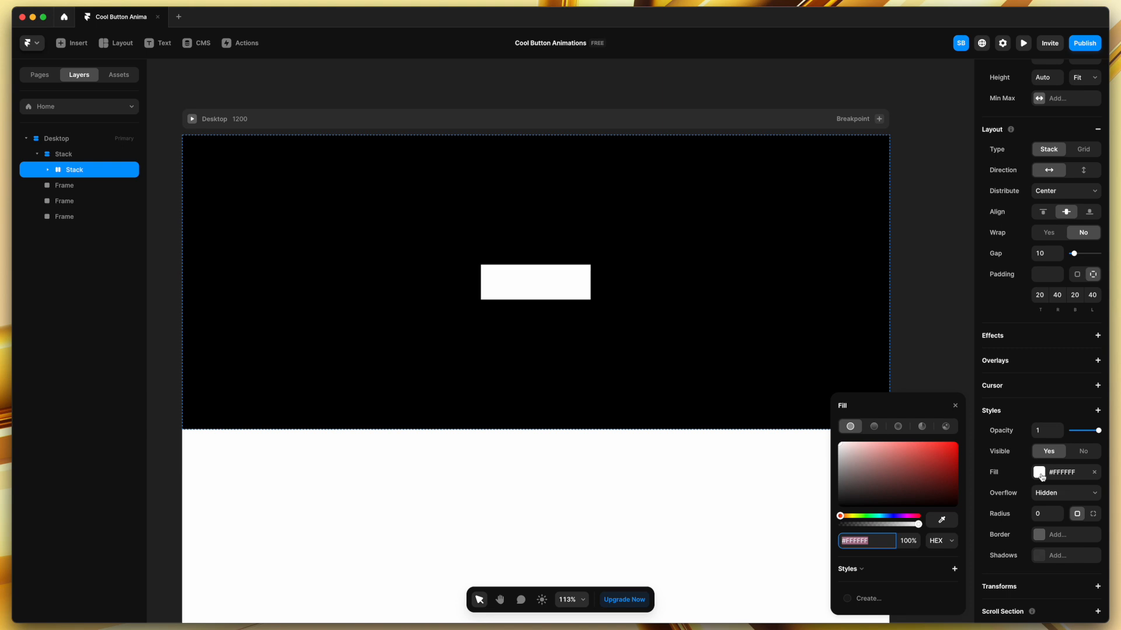
pyautogui.click(897, 516)
pyautogui.moveTo(941, 470); pyautogui.dragTo(960, 468)
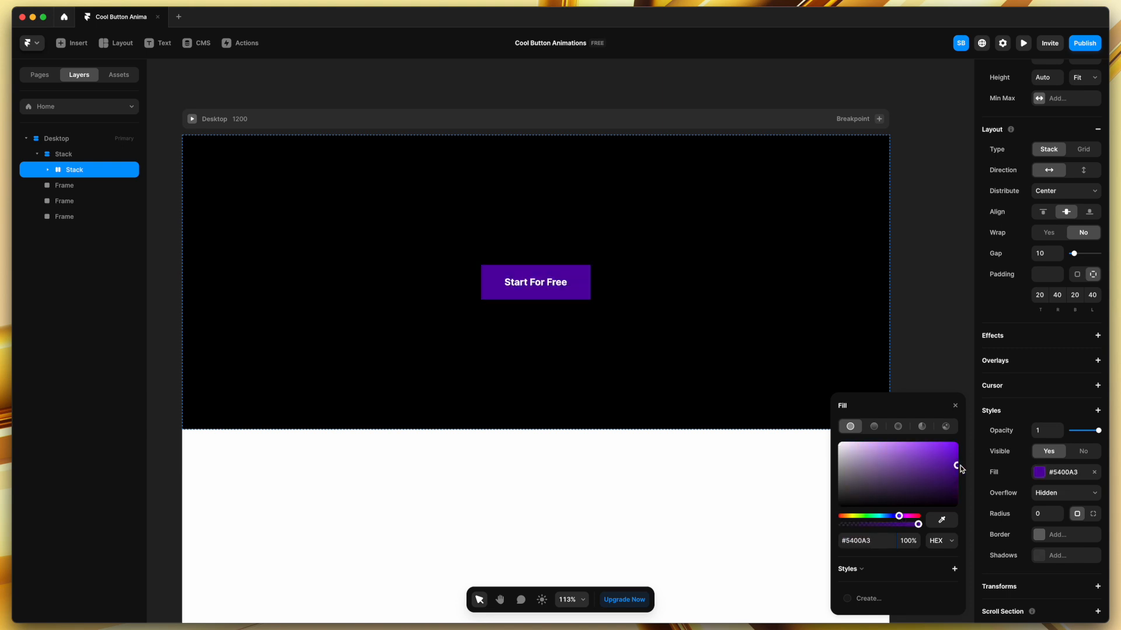
# Change the button's fill to a radial purple gradient and enlarge its ellipse beyond the button's edges
pyautogui.click(874, 427)
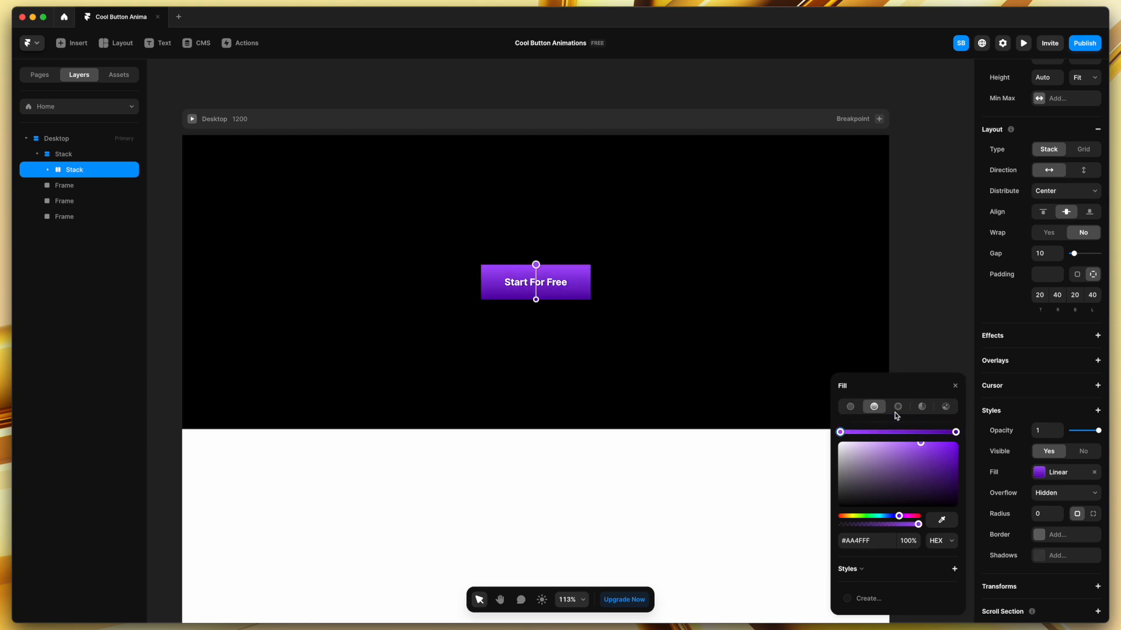
pyautogui.click(897, 407)
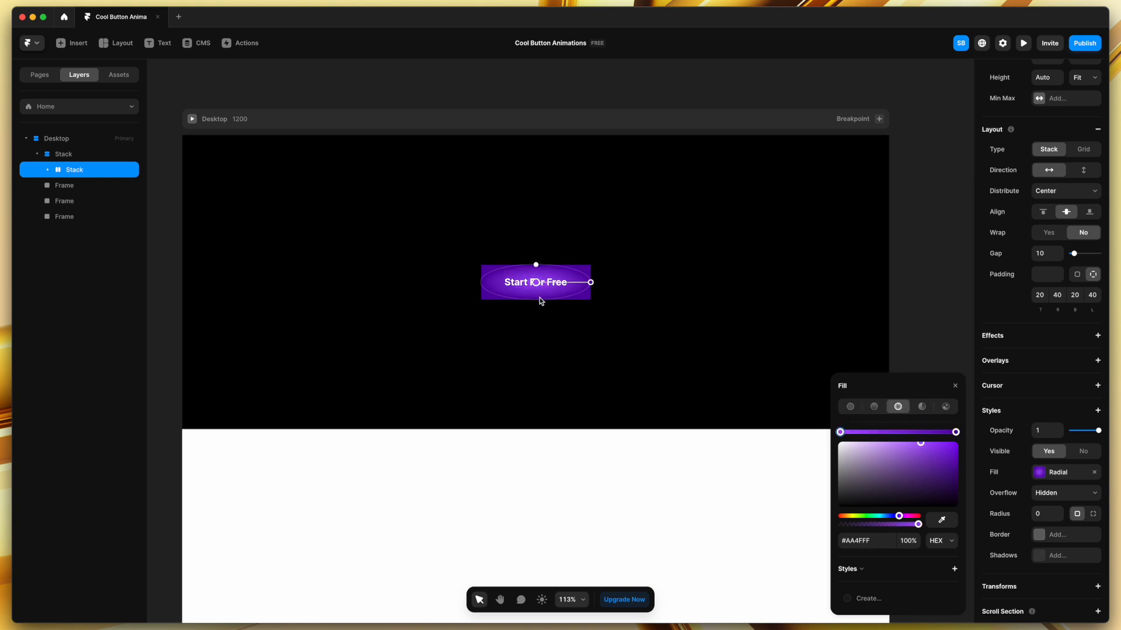
pyautogui.moveTo(536, 264); pyautogui.dragTo(538, 236)
pyautogui.moveTo(591, 285); pyautogui.dragTo(610, 284)
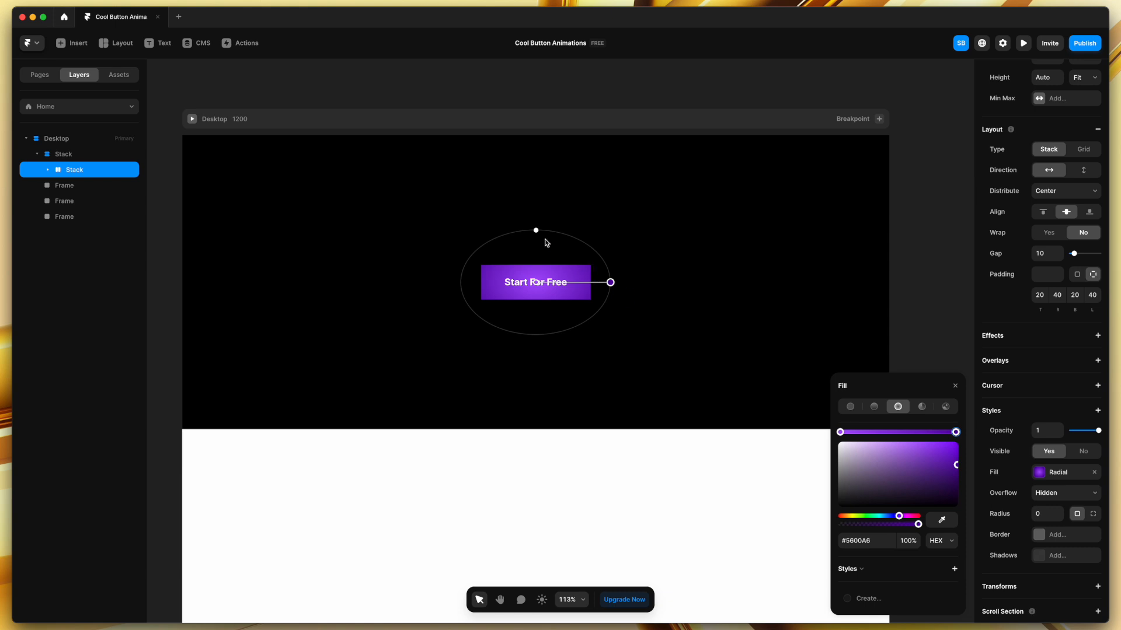
pyautogui.press('Escape')
# Set the purple button's corner radius to 8
pyautogui.click(1046, 514)
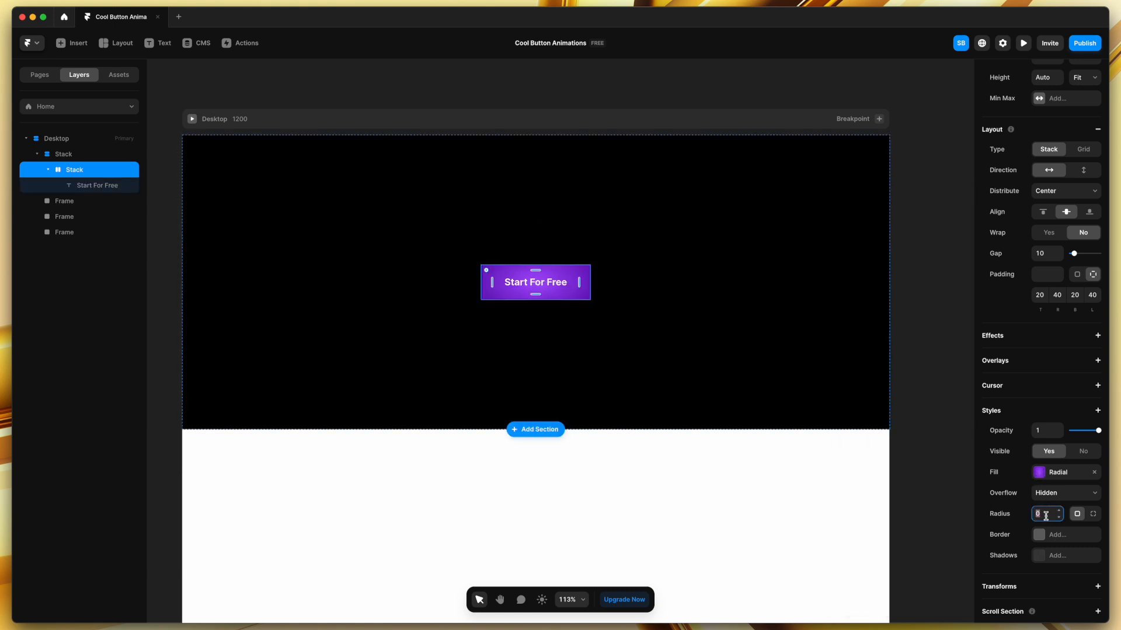
pyautogui.write('3')
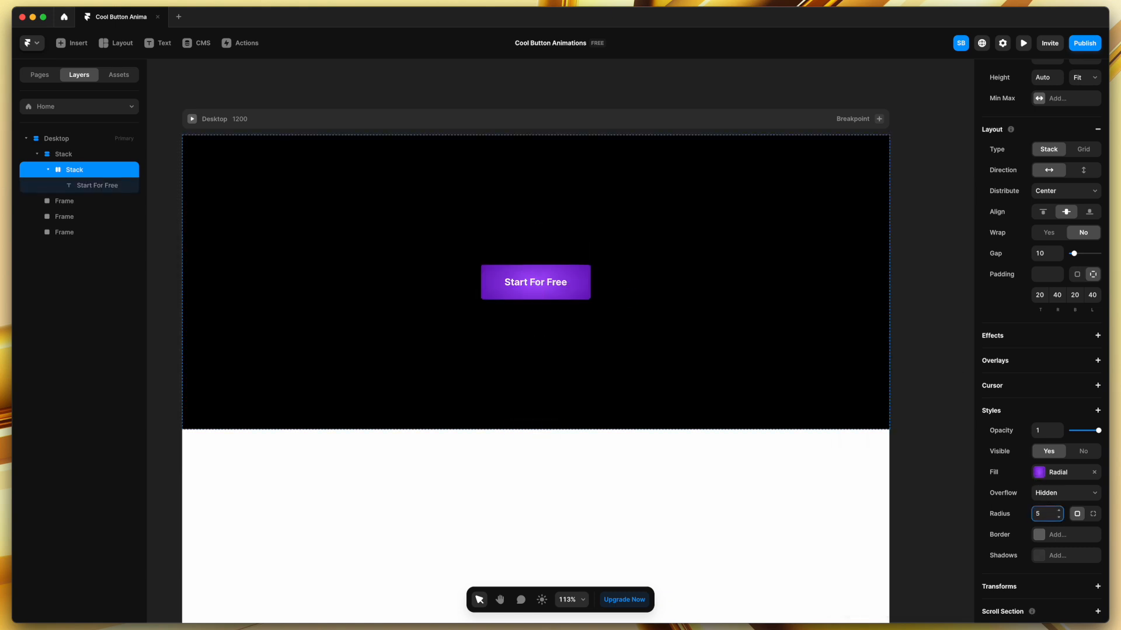
pyautogui.click(641, 362)
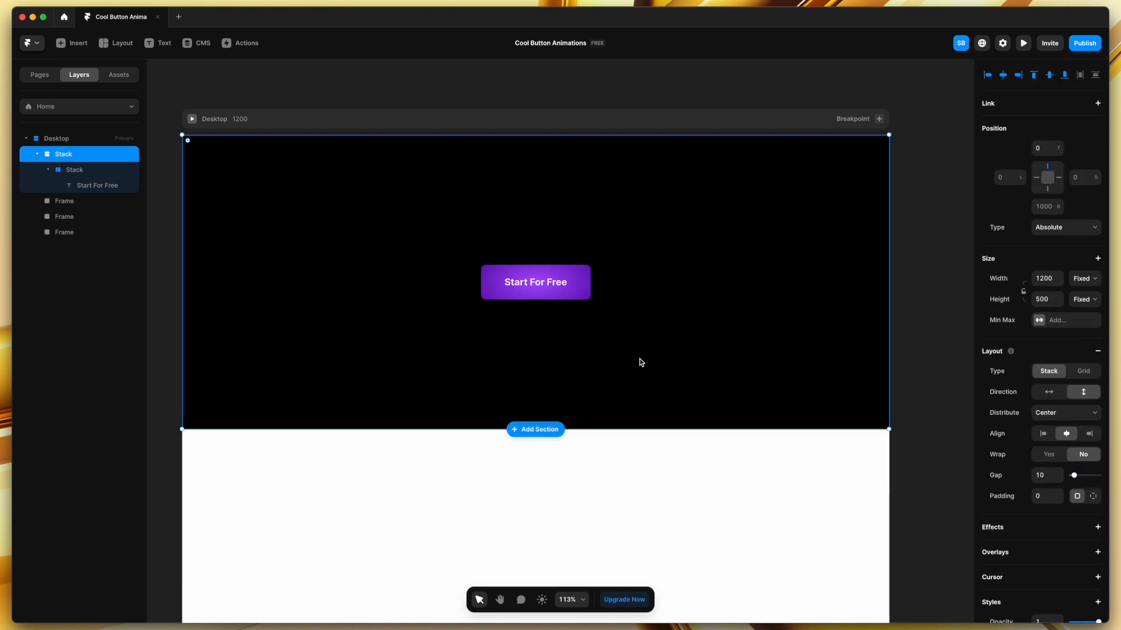
# Rename the purple button's stack layer as "Button 1" and collapse it in the layer tree
pyautogui.click(564, 268)
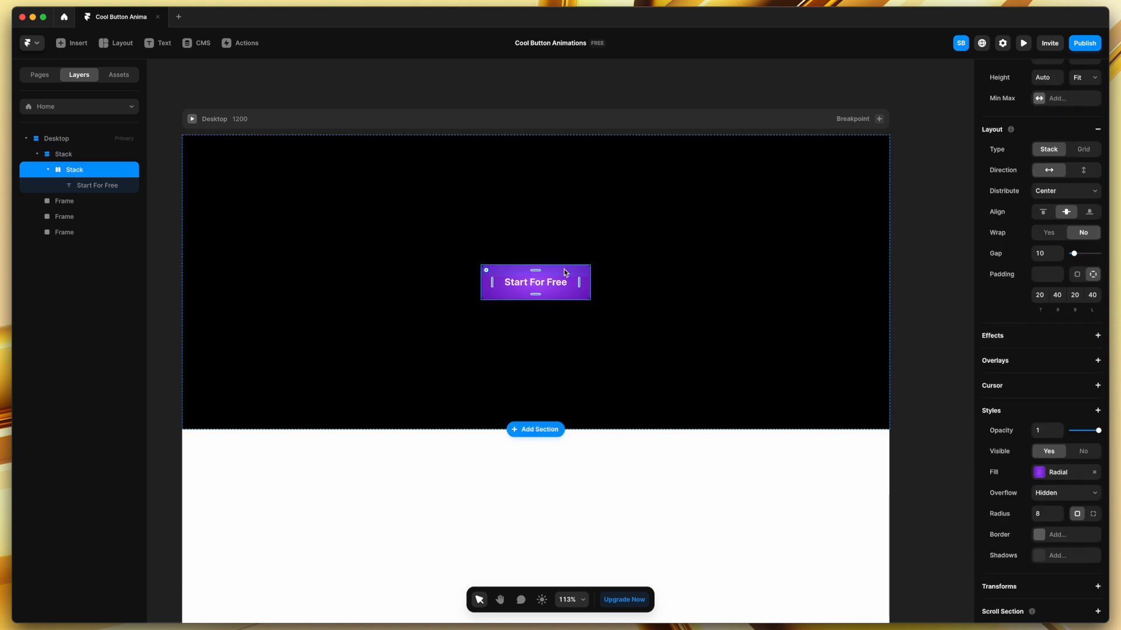
pyautogui.doubleClick(76, 169)
pyautogui.write('Button')
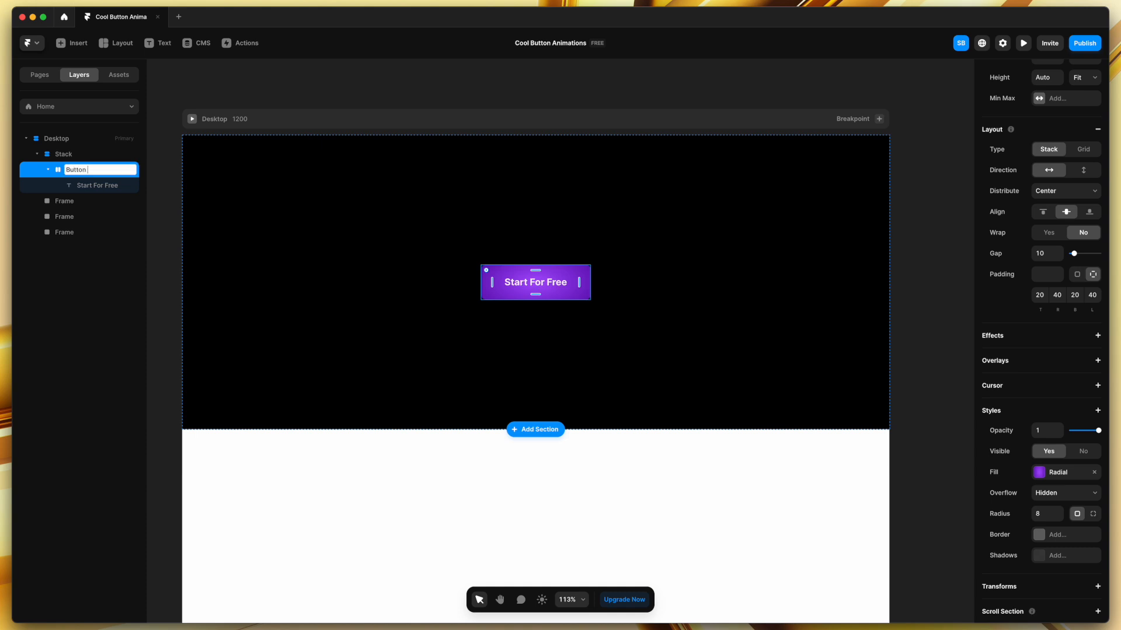
pyautogui.write(' 1')
pyautogui.click(48, 170)
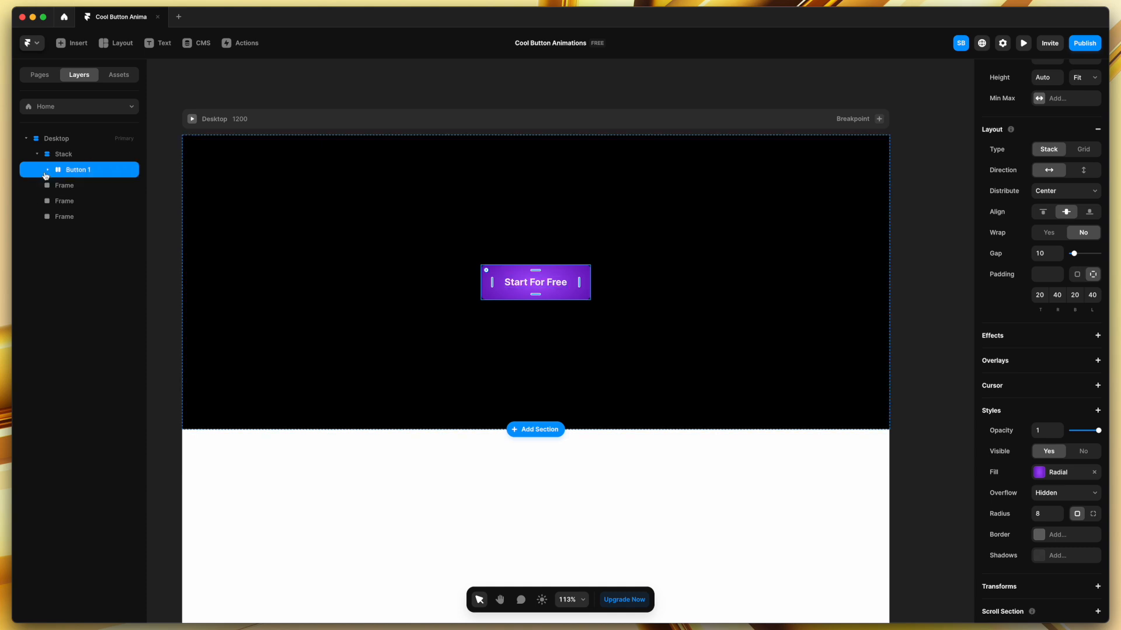
# Turn the Button 1 layer into a component named Button 1 and add a hover variant
pyautogui.rightClick(105, 171)
pyautogui.click(135, 182)
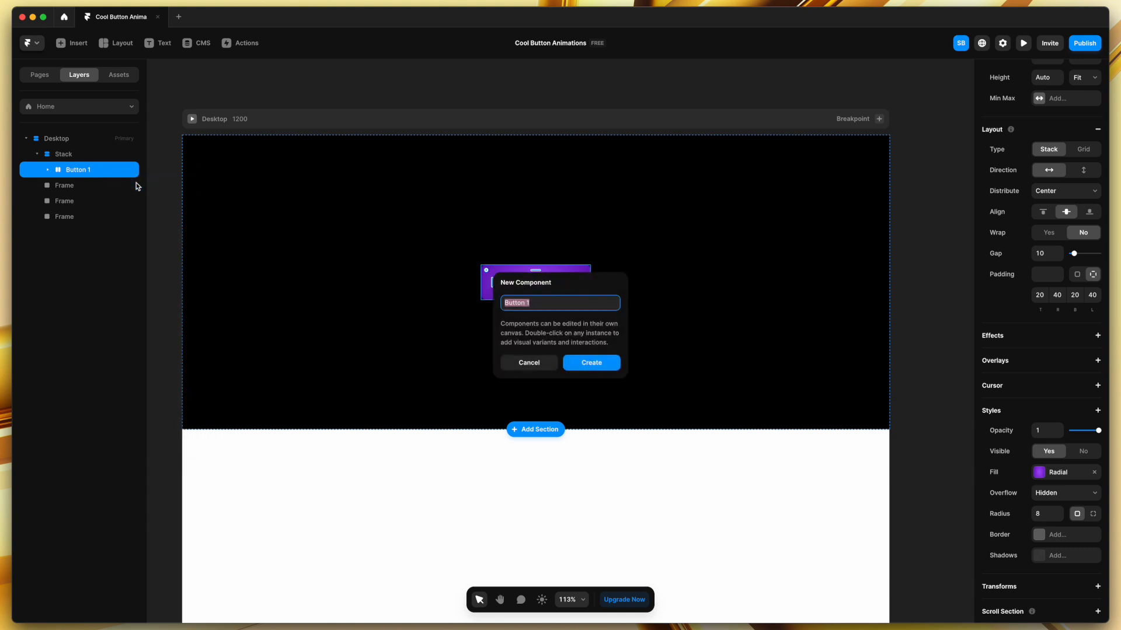
pyautogui.click(607, 369)
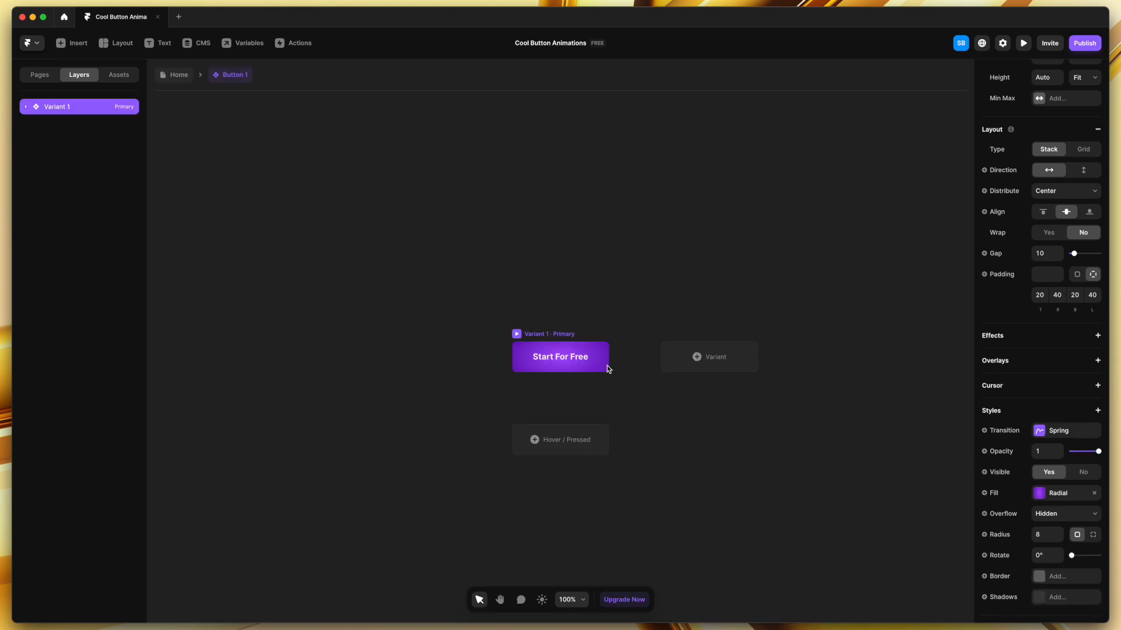
pyautogui.click(579, 453)
pyautogui.click(595, 460)
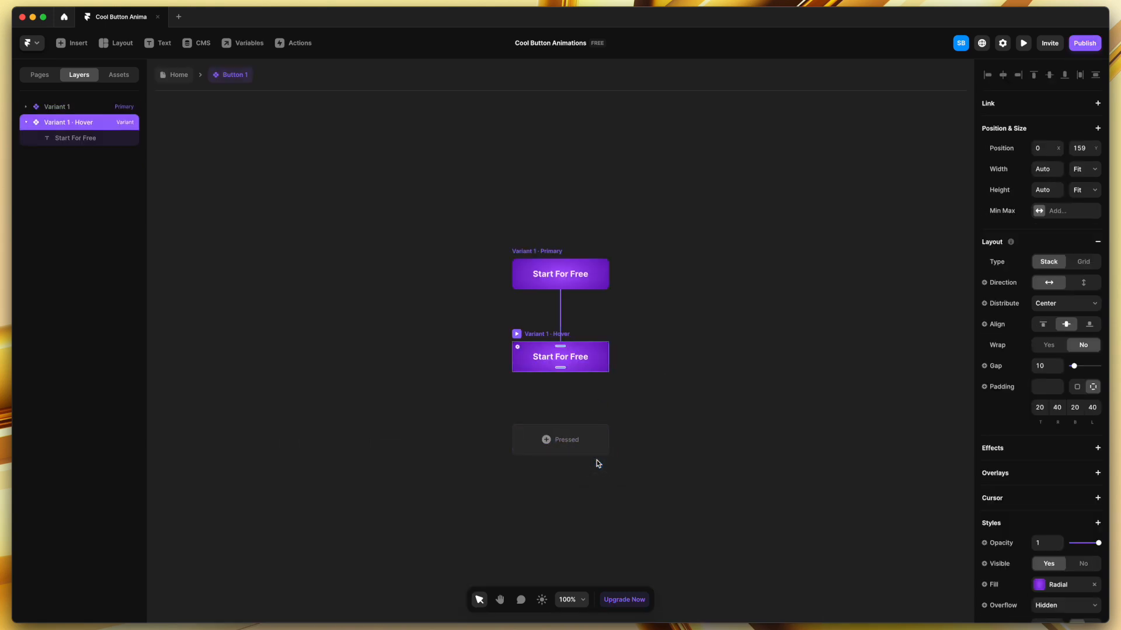
# Set the hover variant's overflow to Visible
pyautogui.scroll(3, 584, 296)
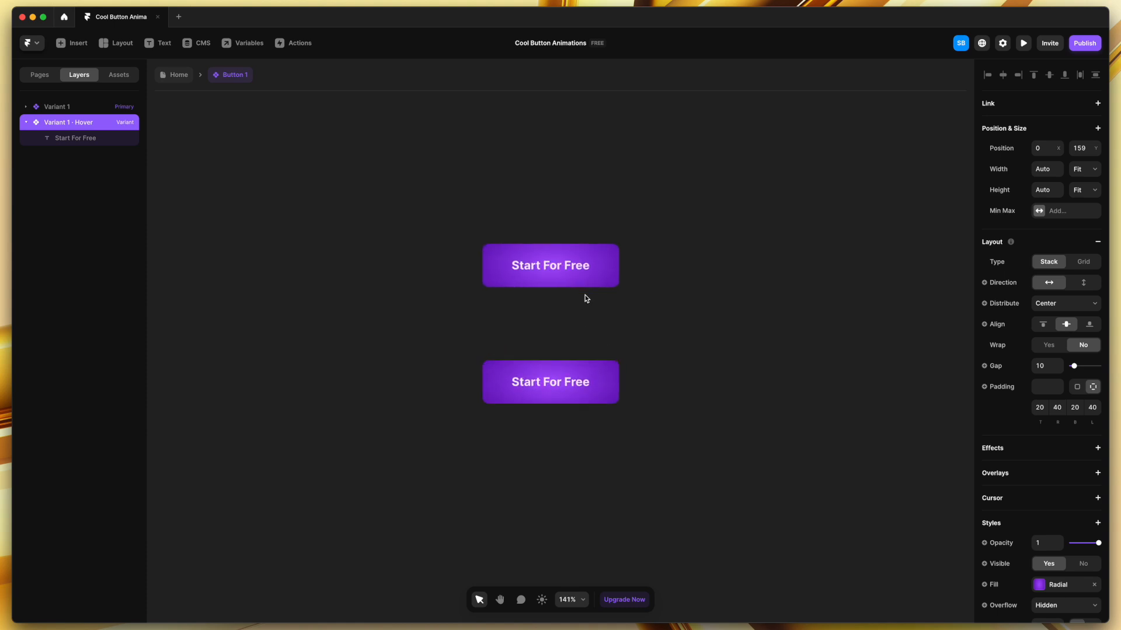
pyautogui.scroll(-2, 1063, 485)
pyautogui.scroll(-3, 1063, 486)
pyautogui.click(1073, 455)
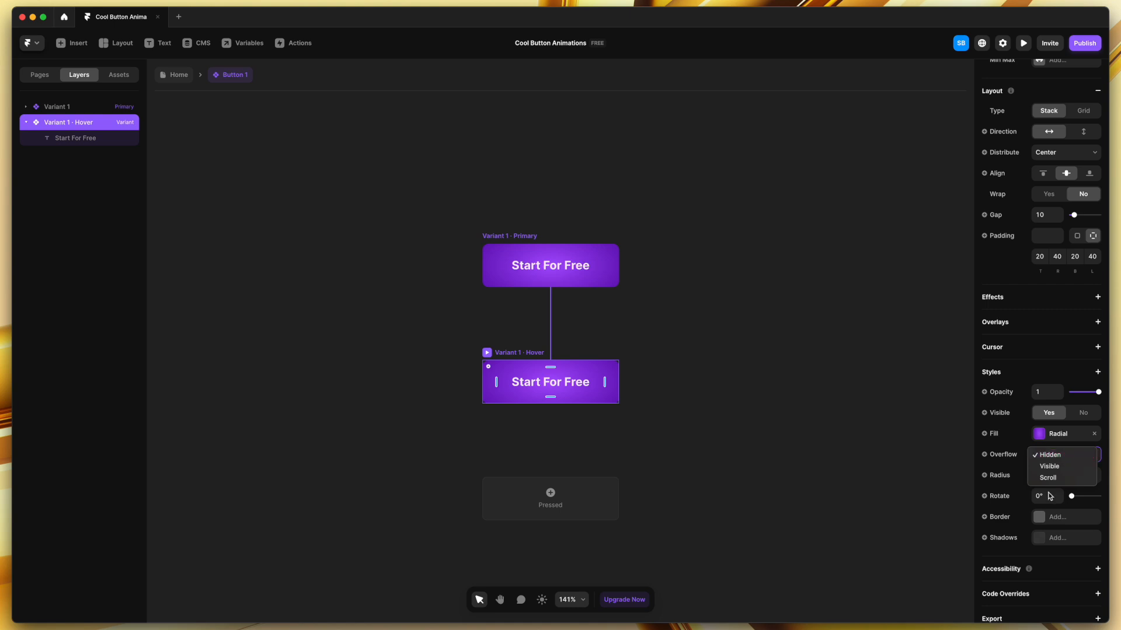
pyautogui.click(1049, 466)
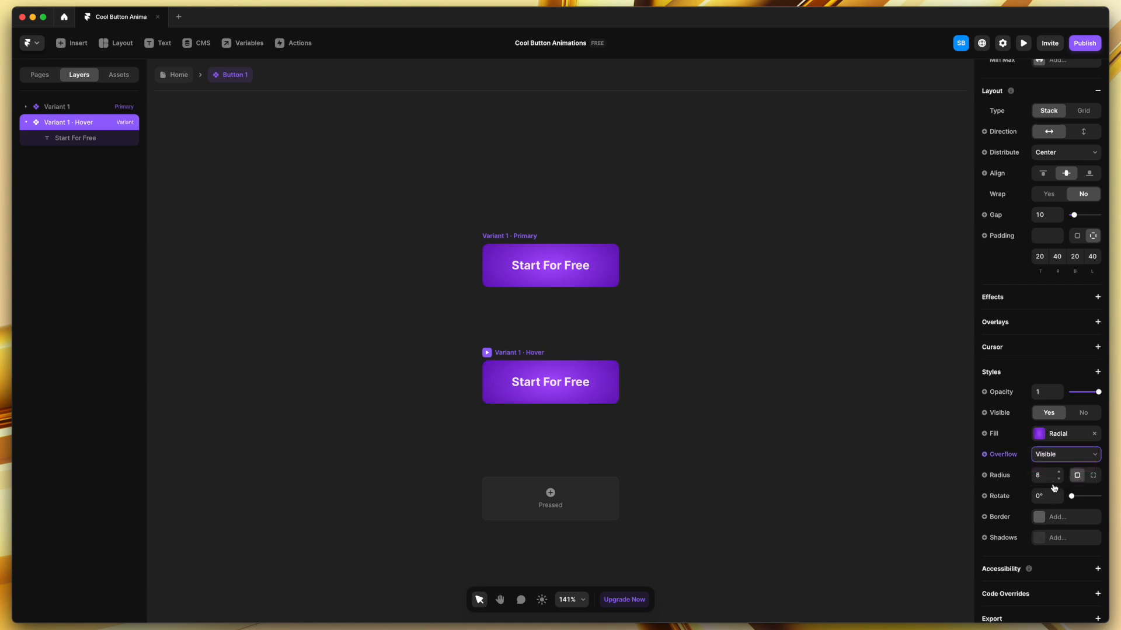
# Add an outside box shadow to the hover variant and colour it light purple, #E8BFFF, at 100% opacity
pyautogui.click(1041, 538)
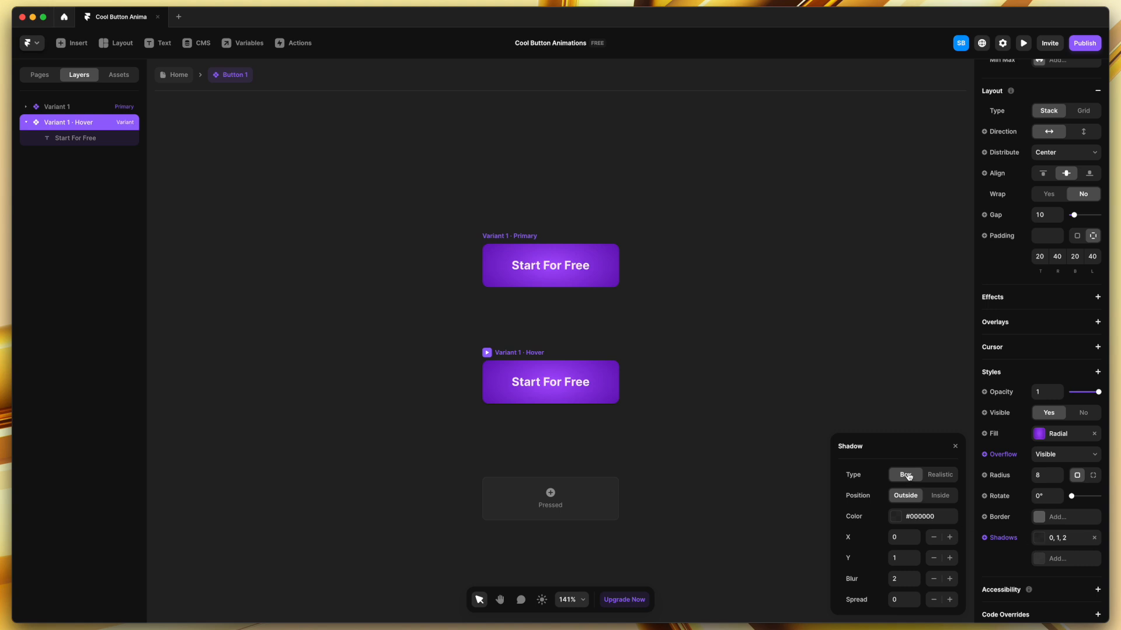
pyautogui.click(899, 517)
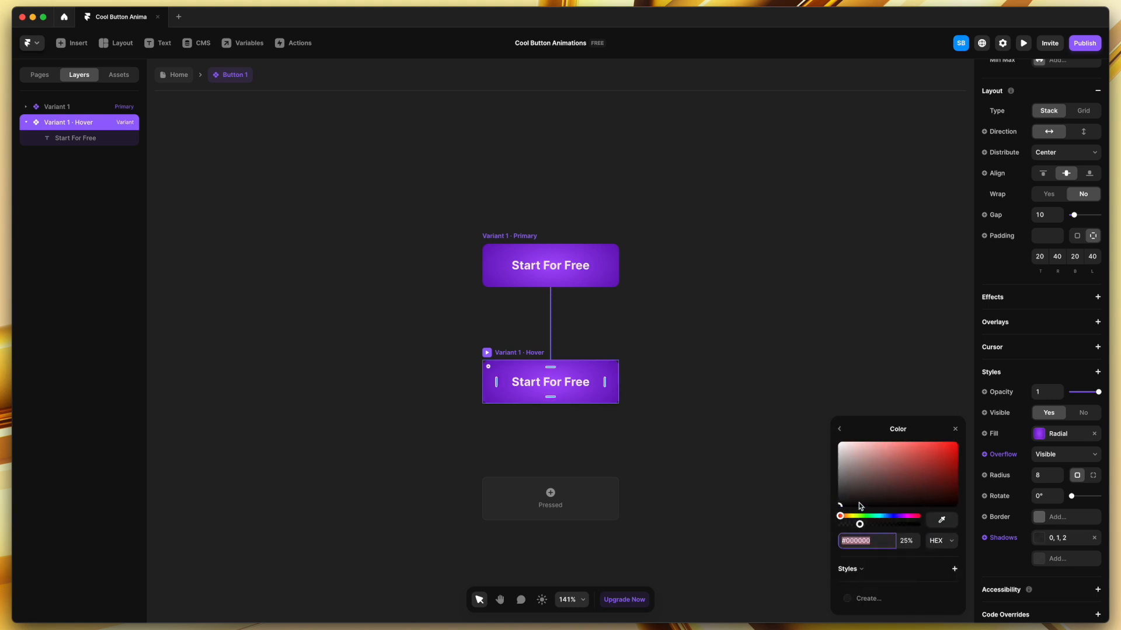
pyautogui.click(949, 522)
pyautogui.click(550, 376)
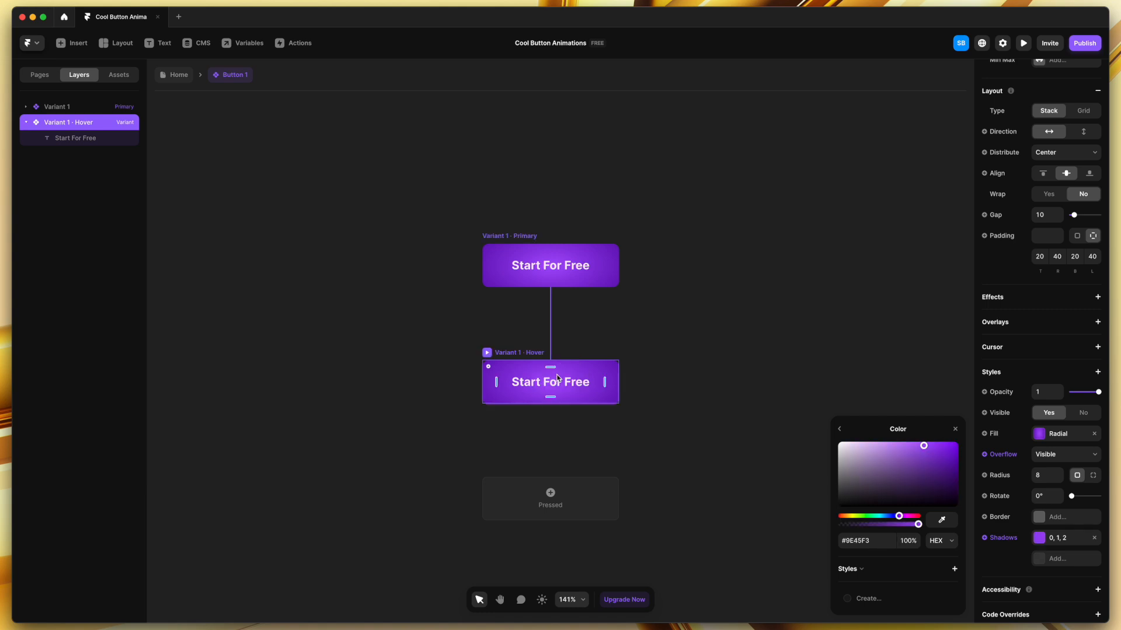
pyautogui.moveTo(899, 517); pyautogui.dragTo(905, 518)
pyautogui.moveTo(924, 447); pyautogui.dragTo(869, 434)
pyautogui.moveTo(902, 517)
pyautogui.mouseDown()
pyautogui.moveTo(891, 518)
pyautogui.moveTo(912, 519)
pyautogui.moveTo(901, 518)
pyautogui.mouseUp()
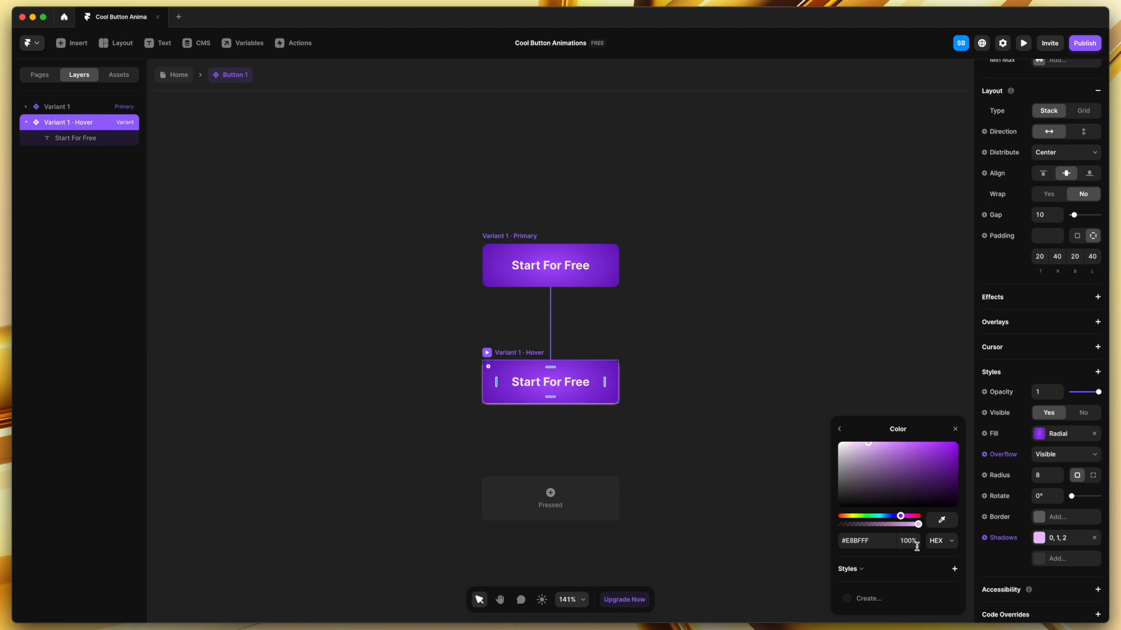
# Set the hover variant's shadow to a Y offset of 0 and a blur of 32
pyautogui.click(839, 432)
pyautogui.click(904, 559)
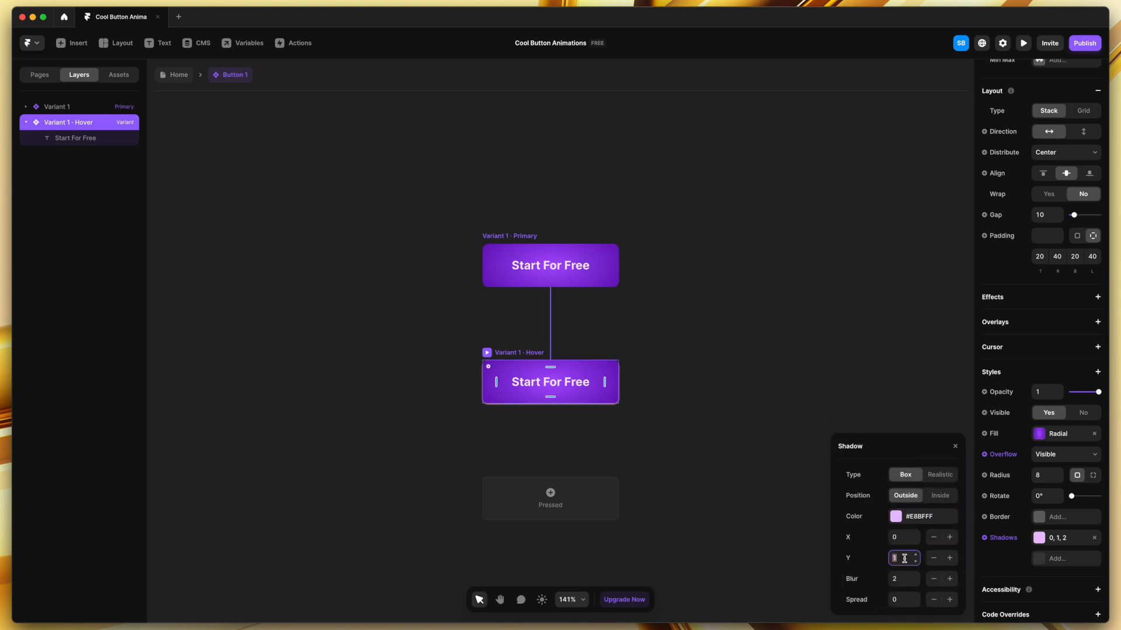
pyautogui.write('0')
pyautogui.click(903, 579)
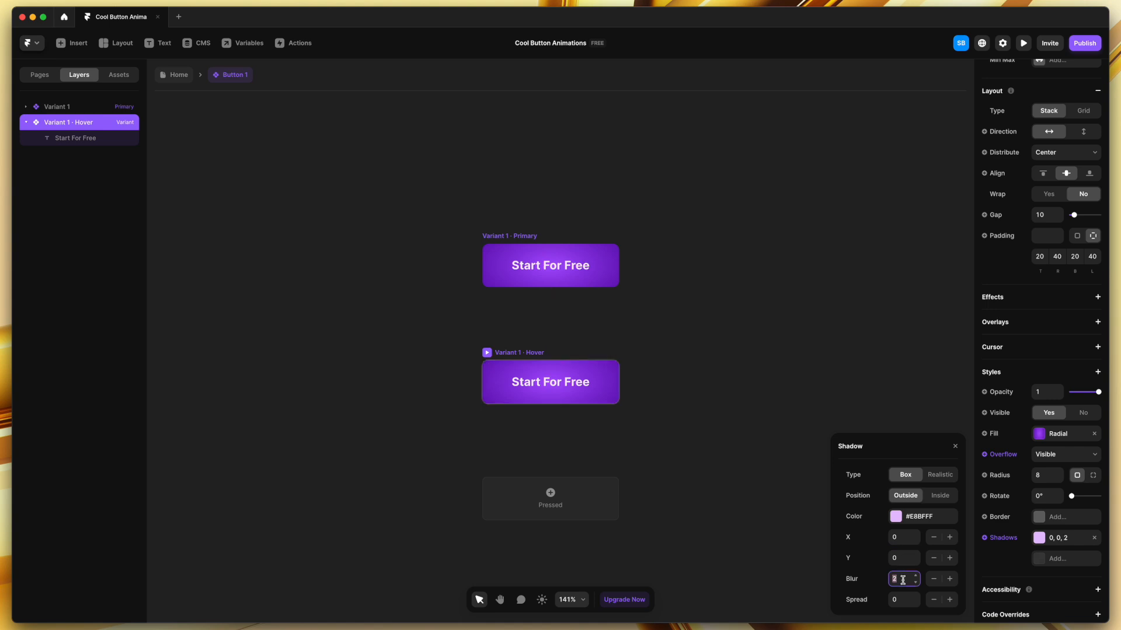
pyautogui.write('22')
pyautogui.hotkey('shift', 'Up')
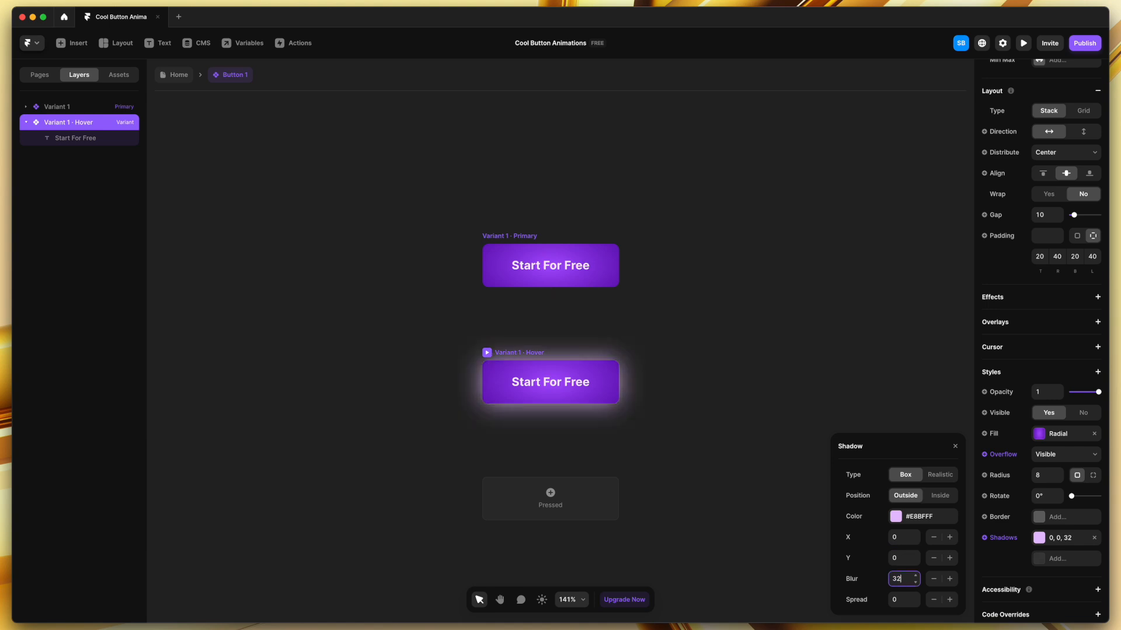
# Set the hover variant's shadow spread to -20, comparing it with neighbouring values in steps of 10
pyautogui.click(896, 600)
pyautogui.write('-20')
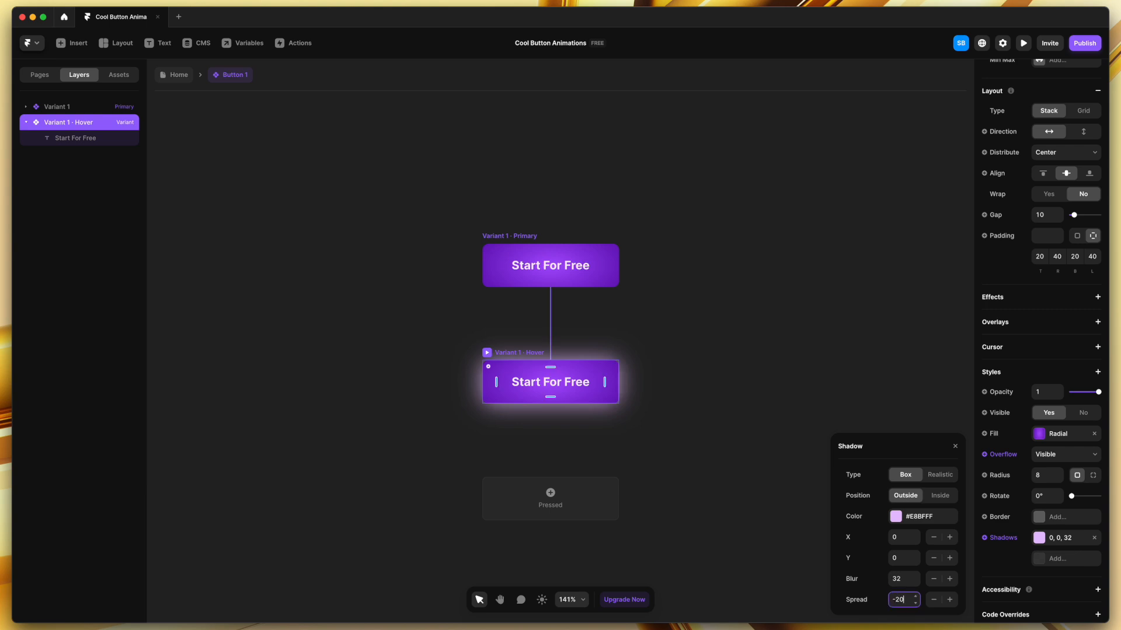
pyautogui.hotkey('shift', 'Down')
pyautogui.hotkey('shift', 'Up')
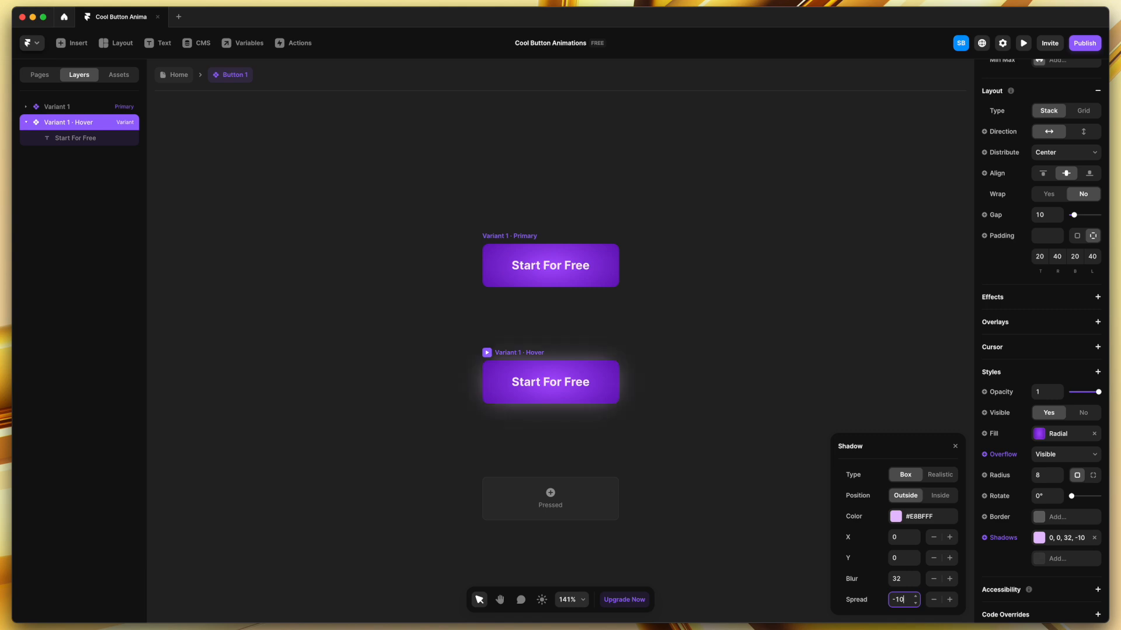
pyautogui.hotkey('shift', 'Down')
pyautogui.hotkey('shift', 'Up')
pyautogui.hotkey('shift', 'Up')
pyautogui.hotkey('shift', 'Down')
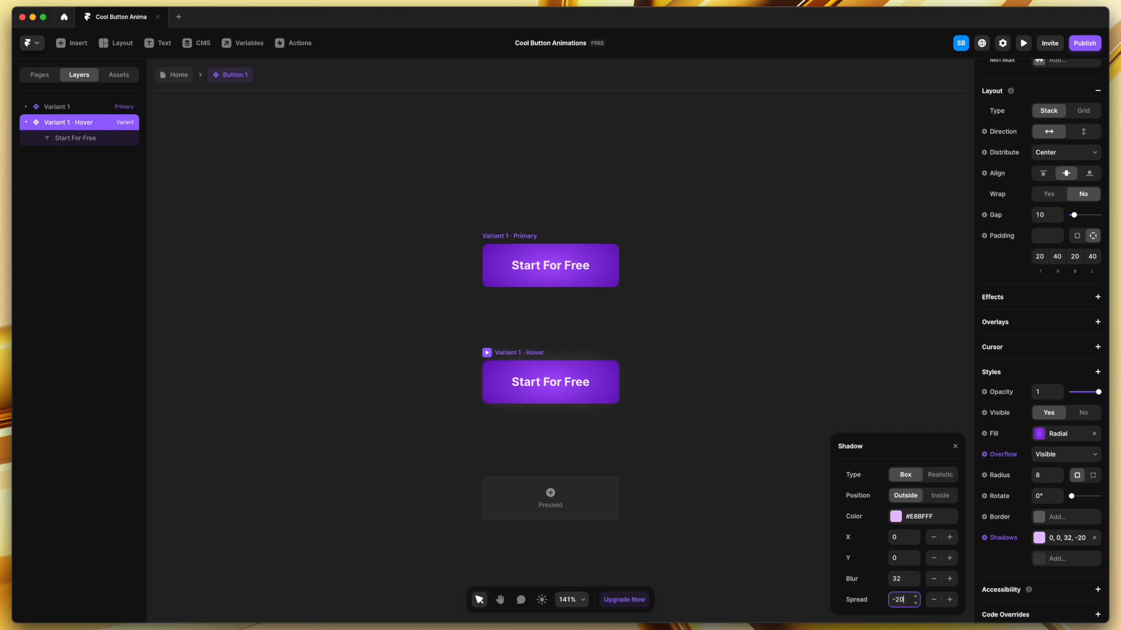
# Increase the hover variant's shadow blur to 42 and clear the selection
pyautogui.click(899, 578)
pyautogui.write('42')
pyautogui.click(473, 301)
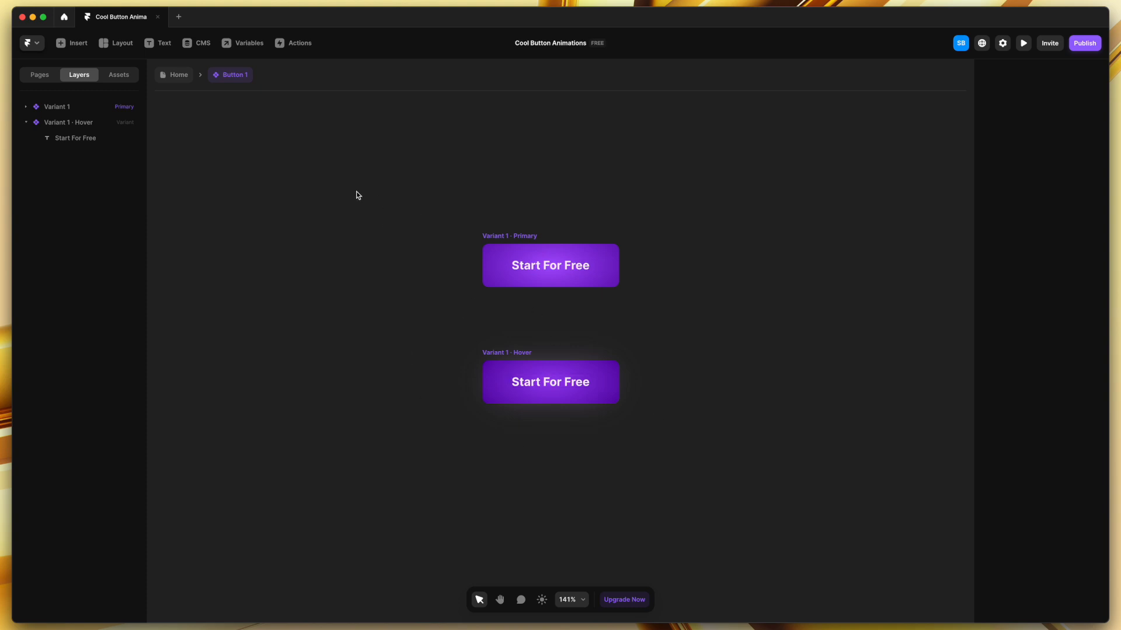
# Return to the Home page and preview the button's hover glow on the Desktop breakpoint
pyautogui.click(179, 76)
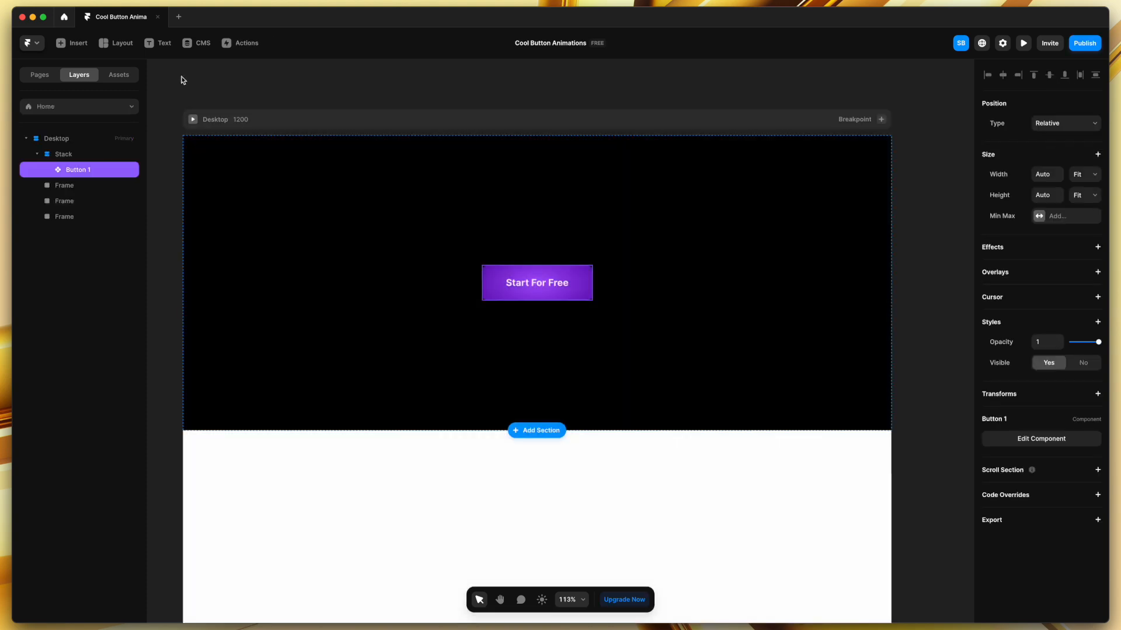
pyautogui.click(263, 97)
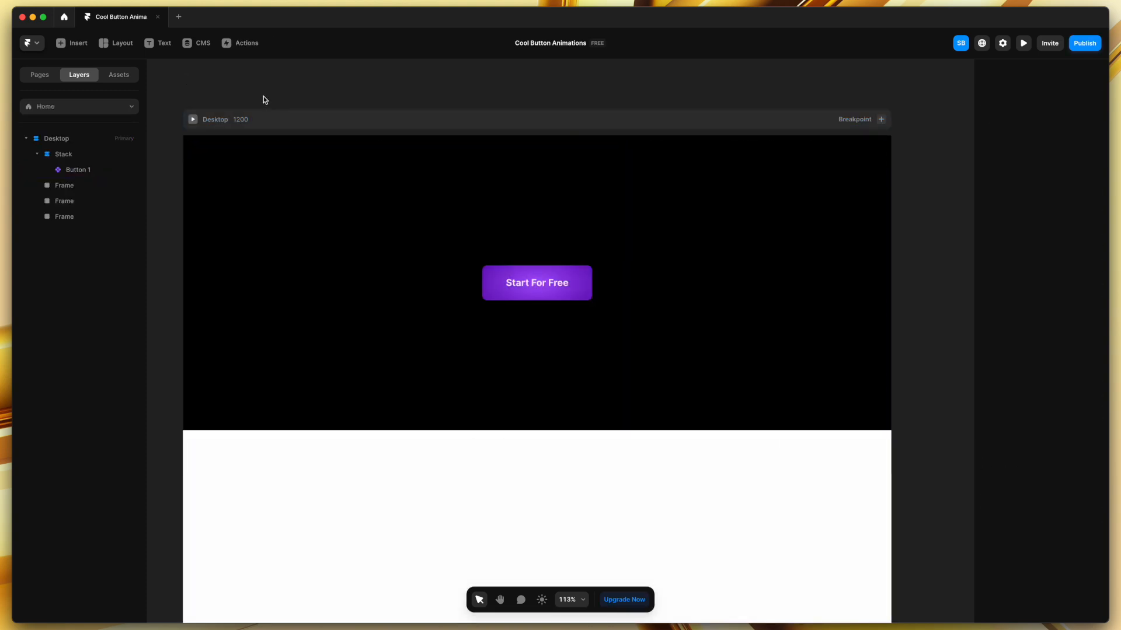
pyautogui.click(192, 120)
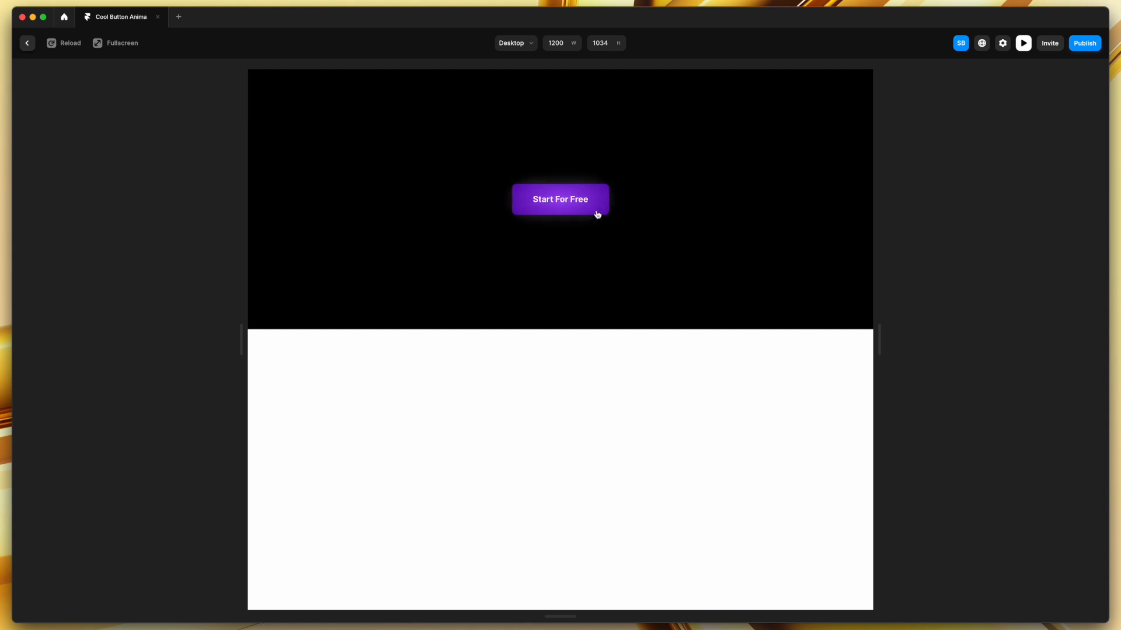
pyautogui.click(24, 44)
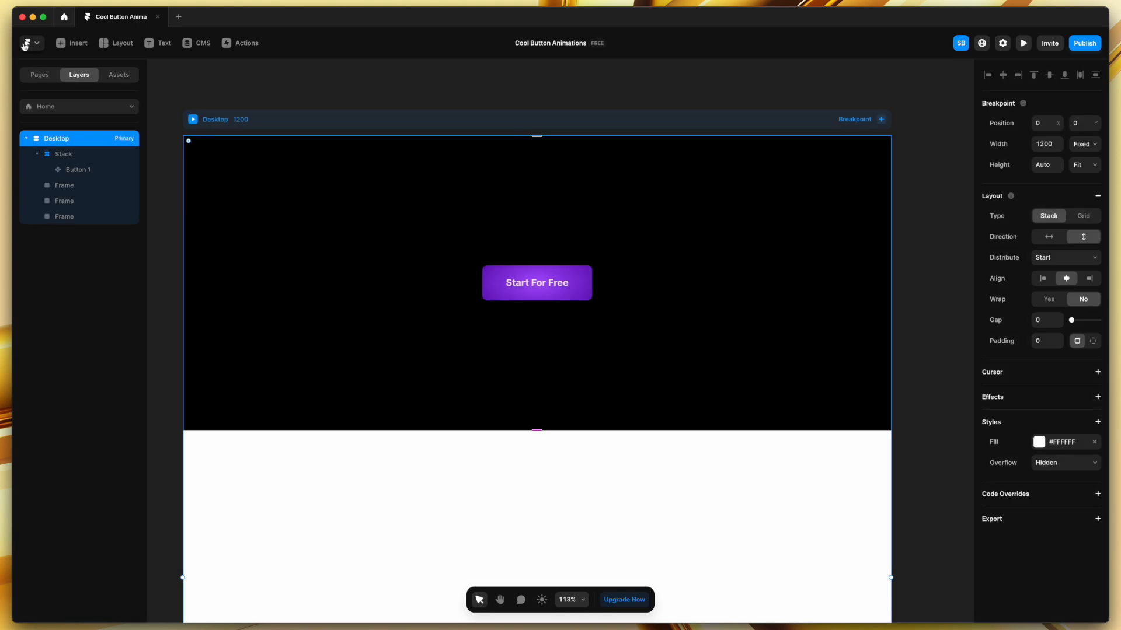
# Reopen the Button 1 component and darken the outer colour of the primary variant's radial gradient fill
pyautogui.click(532, 272)
pyautogui.hotkey('shift', '2')
pyautogui.doubleClick(658, 296)
pyautogui.hotkey('shift', '2')
pyautogui.scroll(-2, 1037, 450)
pyautogui.click(1038, 447)
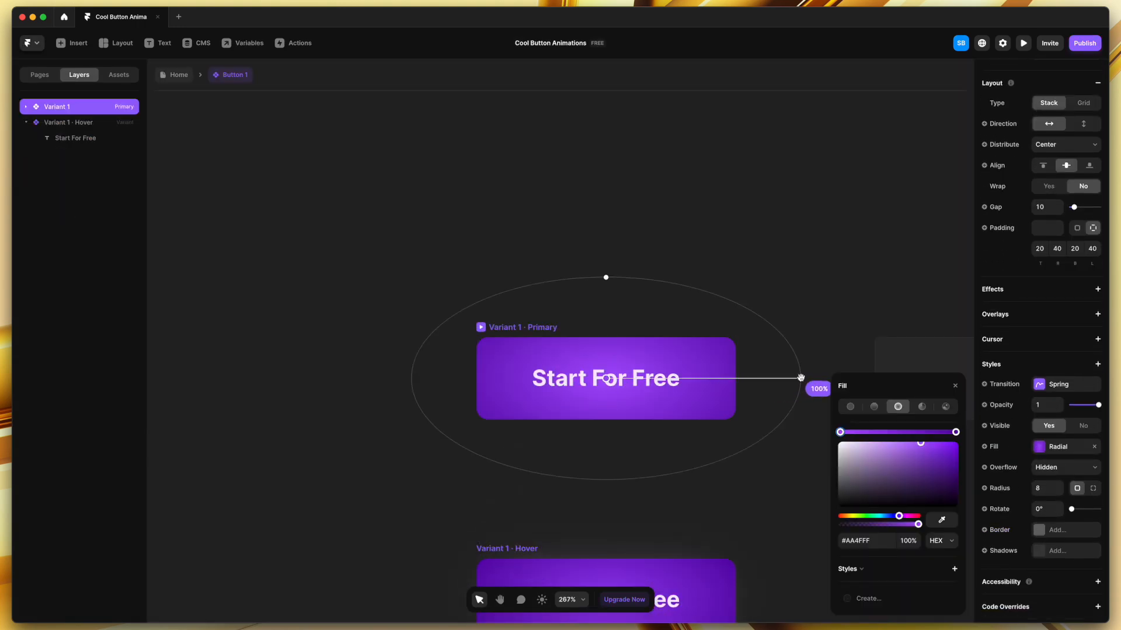
pyautogui.moveTo(958, 472); pyautogui.dragTo(955, 478)
pyautogui.click(955, 386)
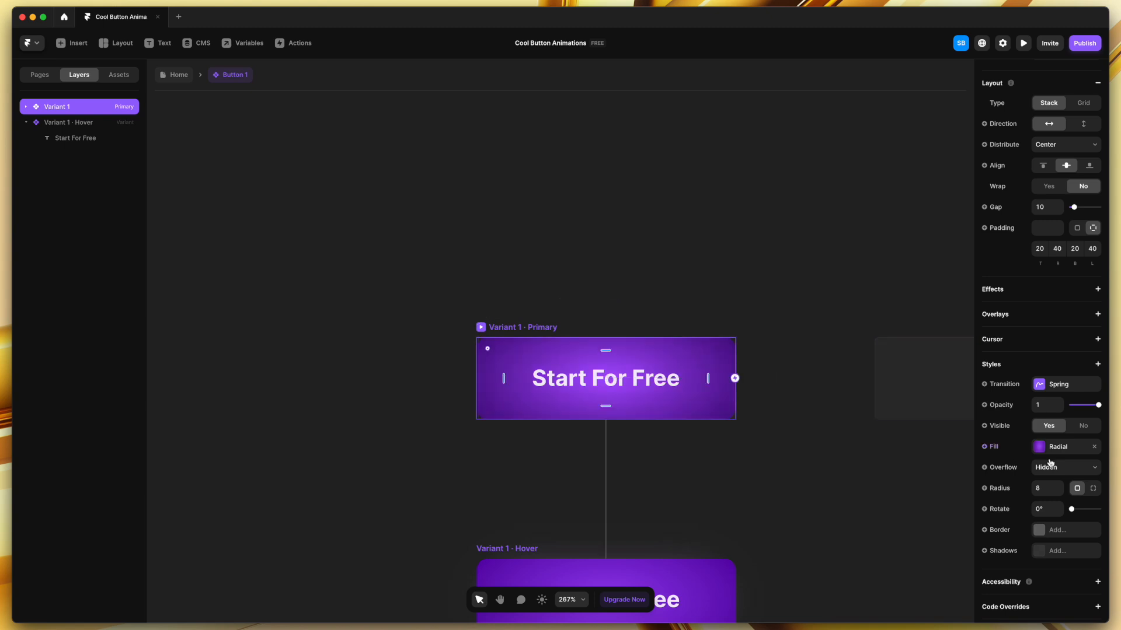
# Add a solid border to the primary variant in a bright purple sampled from the button
pyautogui.click(1055, 529)
pyautogui.click(896, 558)
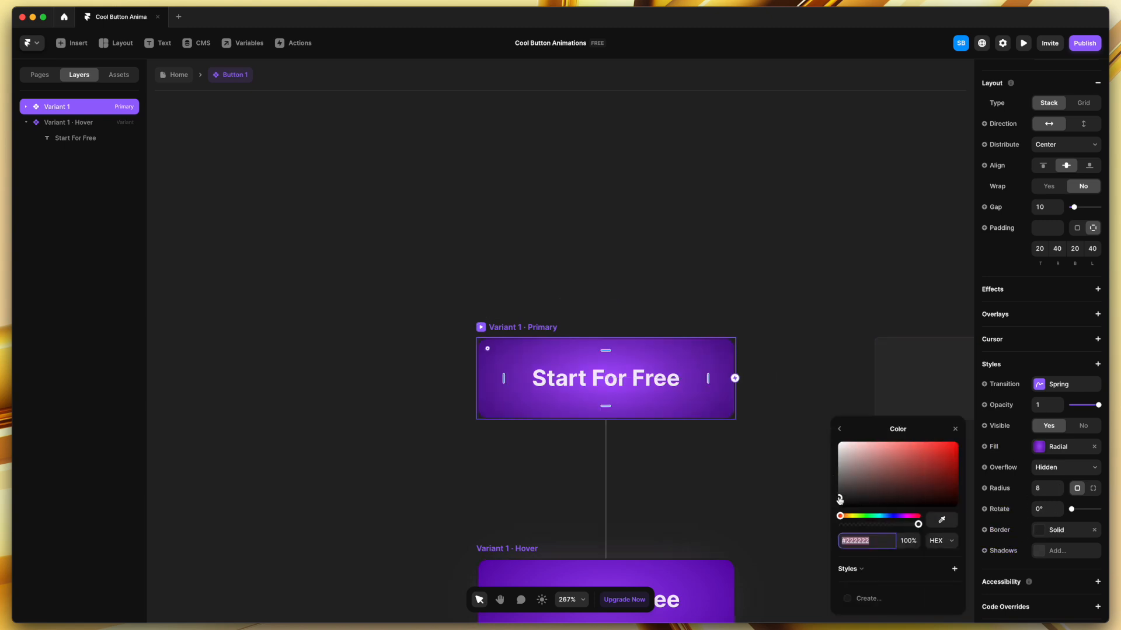
pyautogui.click(941, 520)
pyautogui.moveTo(929, 459); pyautogui.dragTo(927, 450)
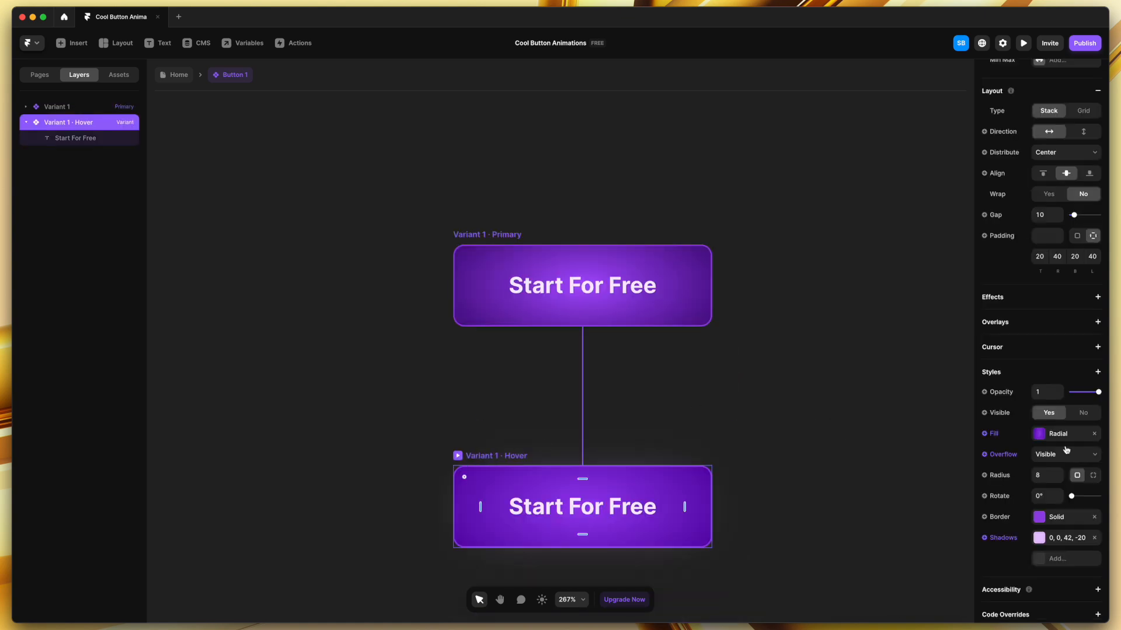
# Review the hover variant's shadow settings and preview the bordered button on the Home page
pyautogui.click(1038, 537)
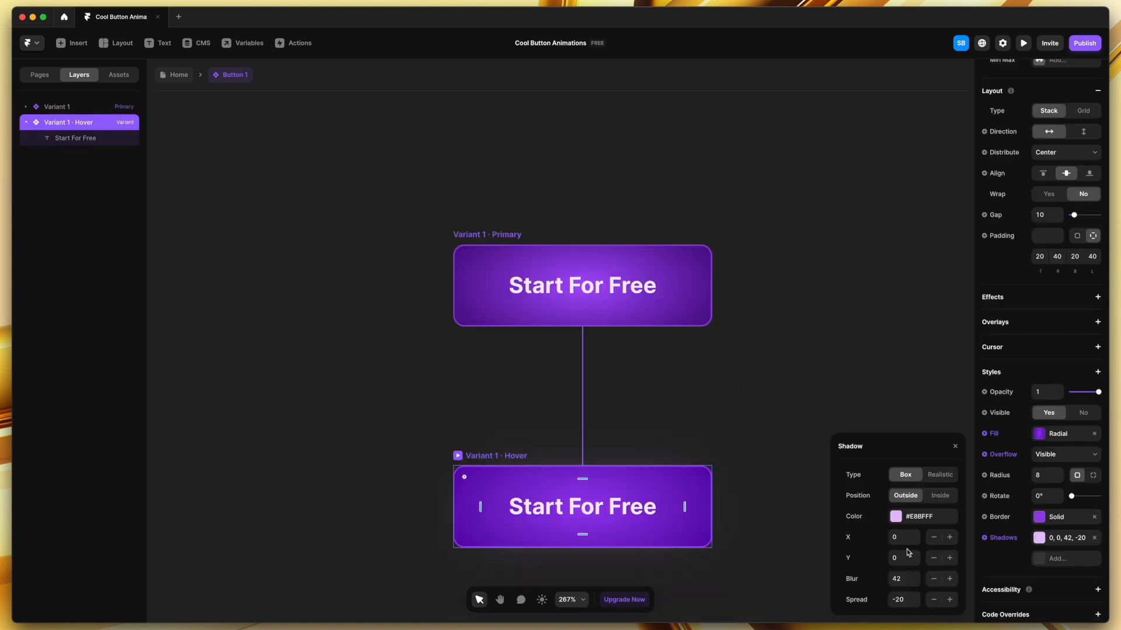
pyautogui.click(225, 135)
pyautogui.press('Escape')
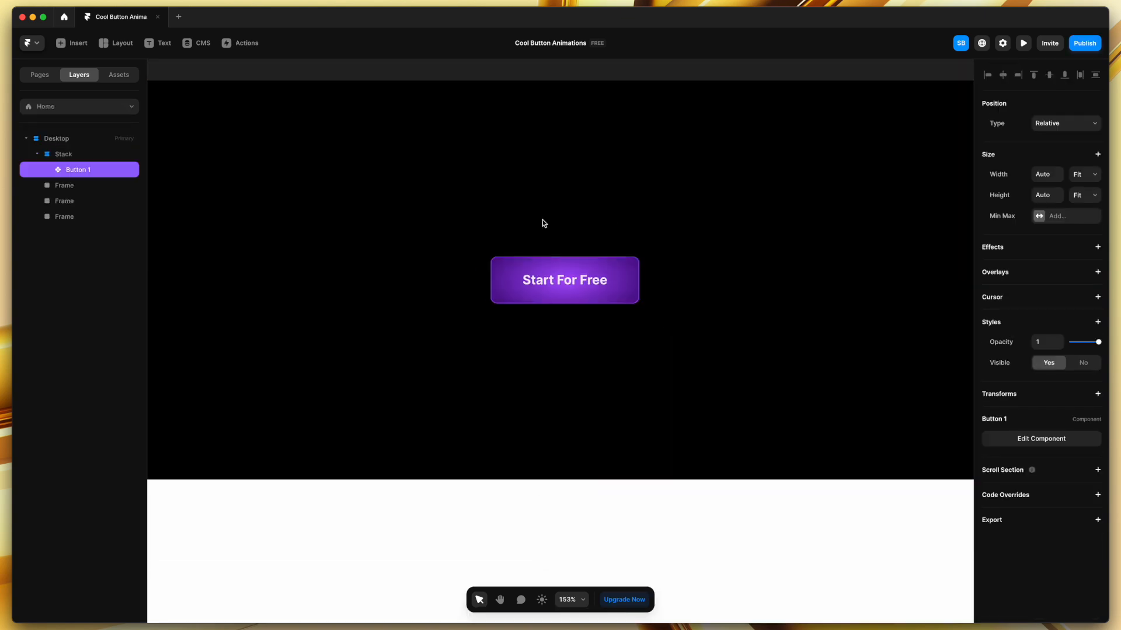
pyautogui.press('super+p')
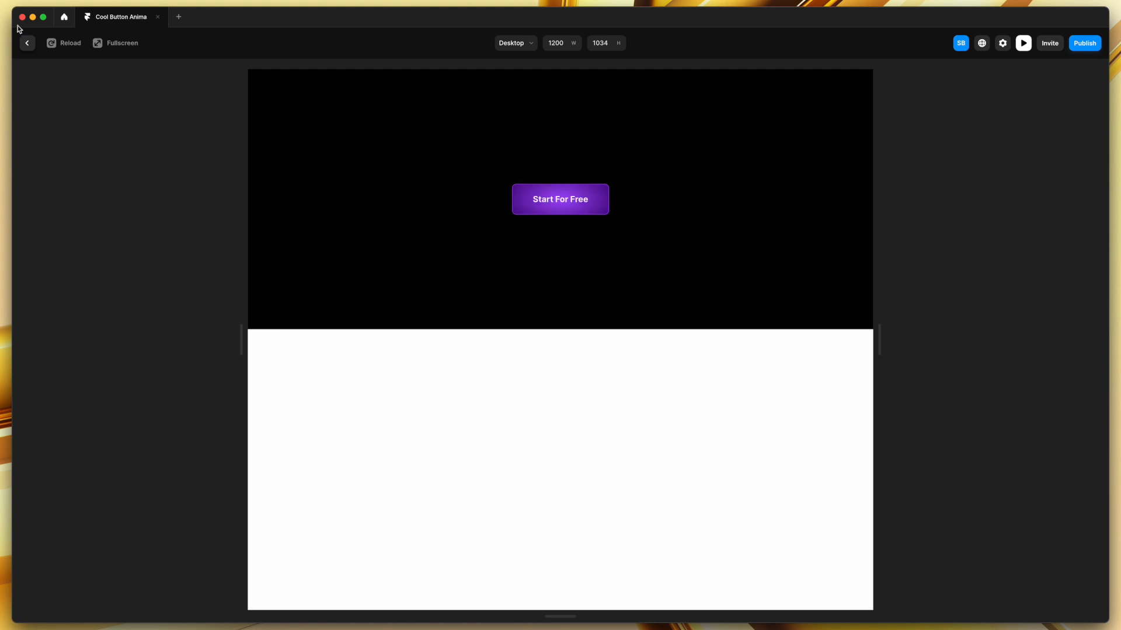
pyautogui.press('Escape')
# Draw a white frame about 64 × 22 in the button's stack and set its position type to Absolute
pyautogui.scroll(5, 640, 227)
pyautogui.click(623, 247)
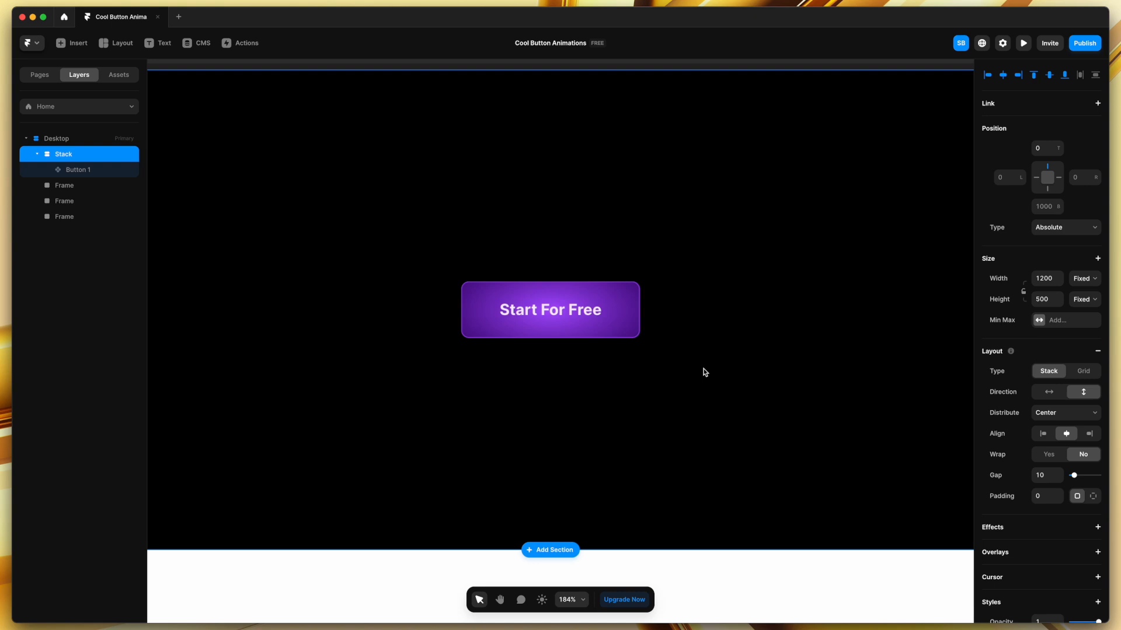
pyautogui.press('f')
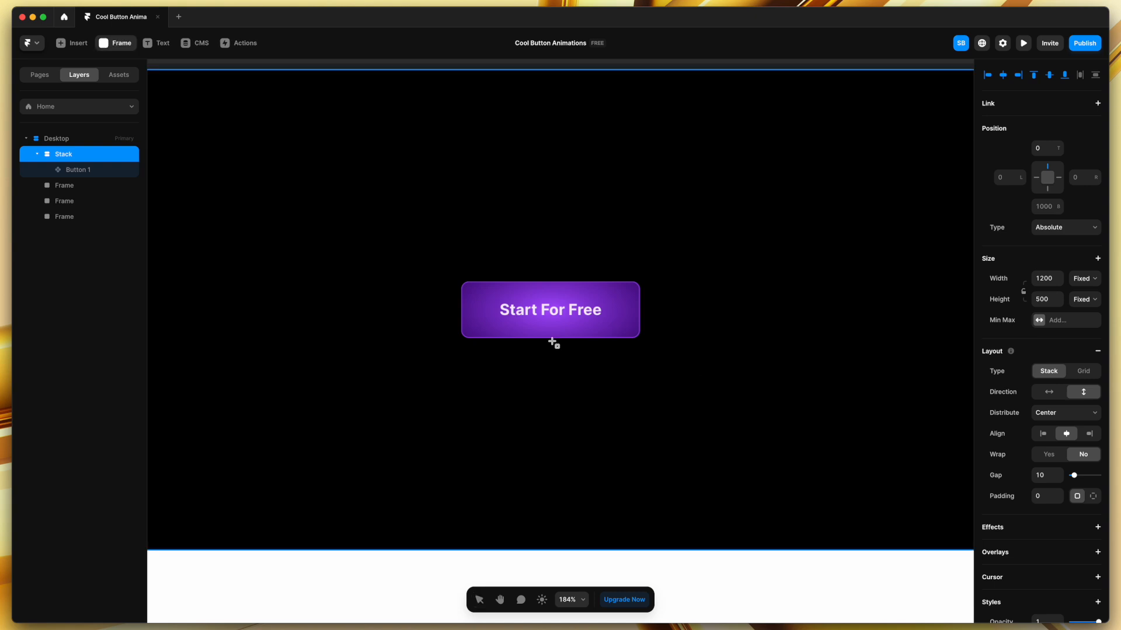
pyautogui.moveTo(464, 243); pyautogui.dragTo(529, 266)
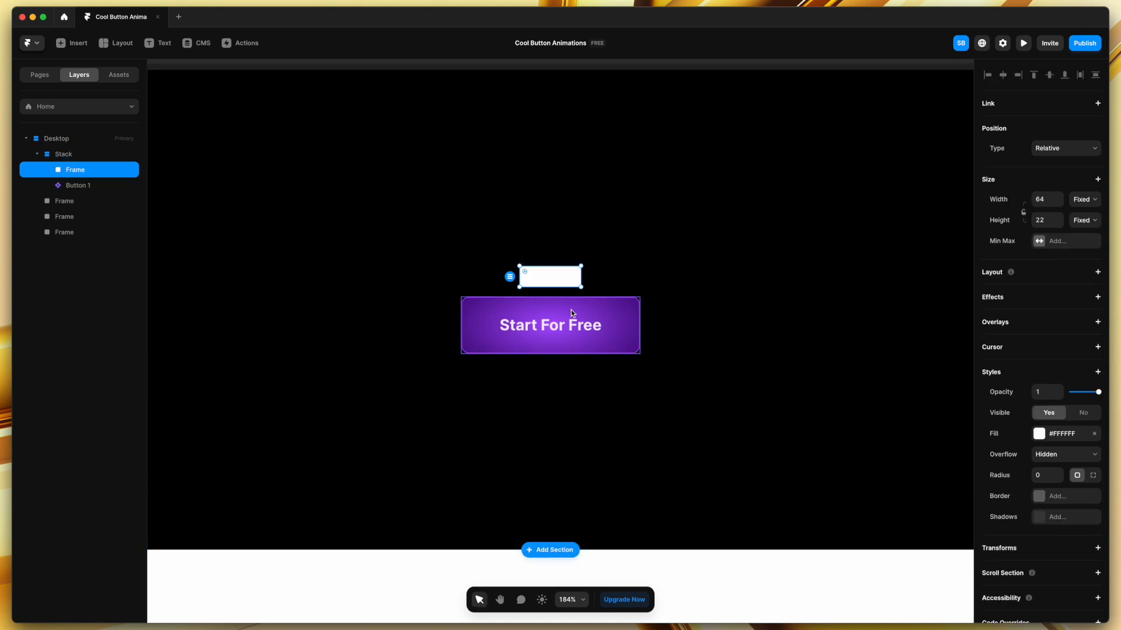
pyautogui.click(1081, 155)
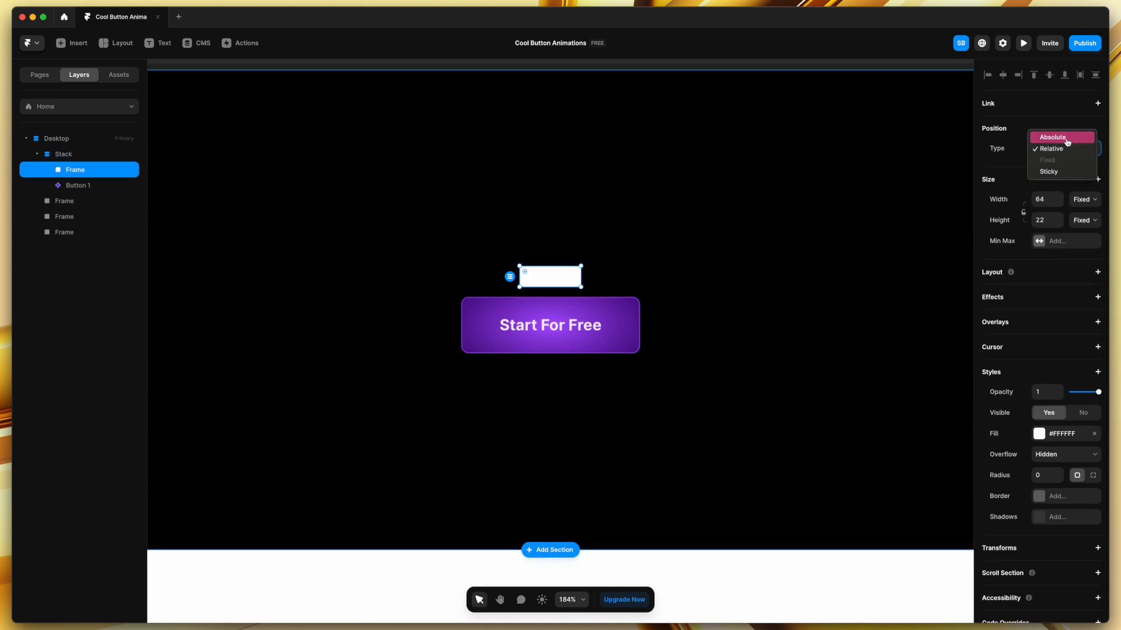
pyautogui.click(1064, 140)
# Move the white frame just above the button's upper-left edge and set its height to 1
pyautogui.scroll(5, 552, 277)
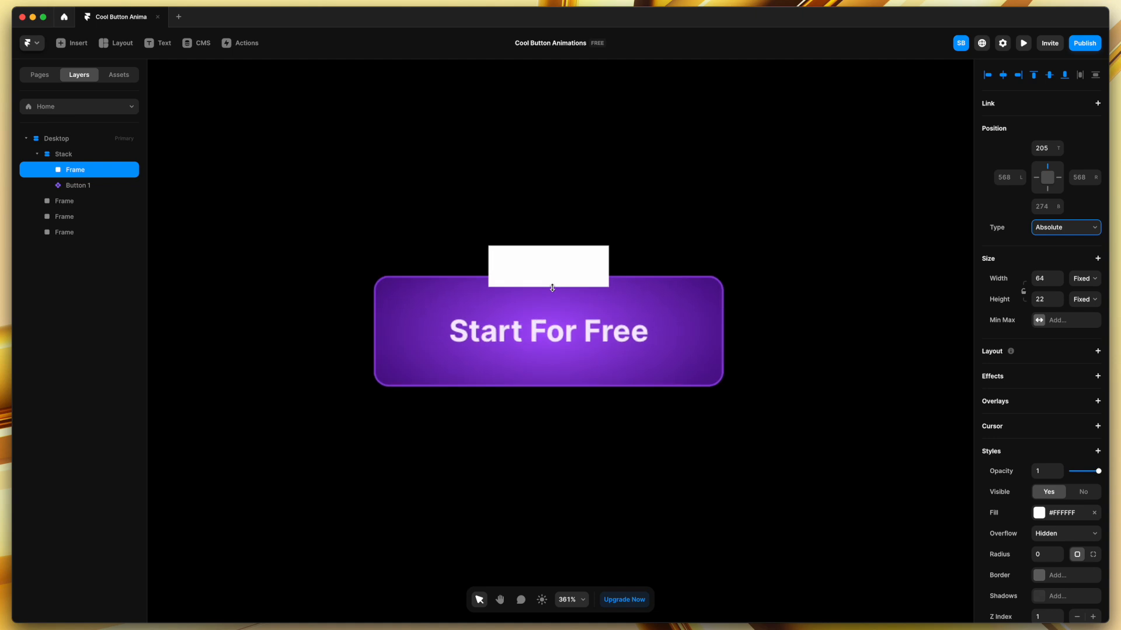
pyautogui.moveTo(588, 279); pyautogui.dragTo(483, 279)
pyautogui.click(1040, 300)
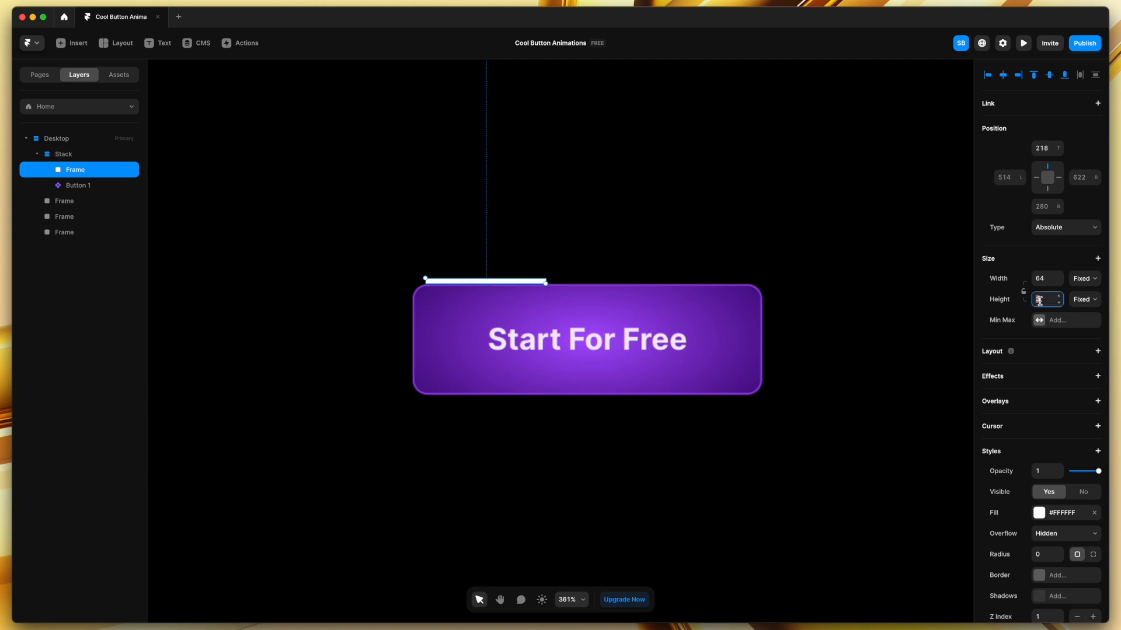
pyautogui.press('Return')
pyautogui.scroll(5, 505, 290)
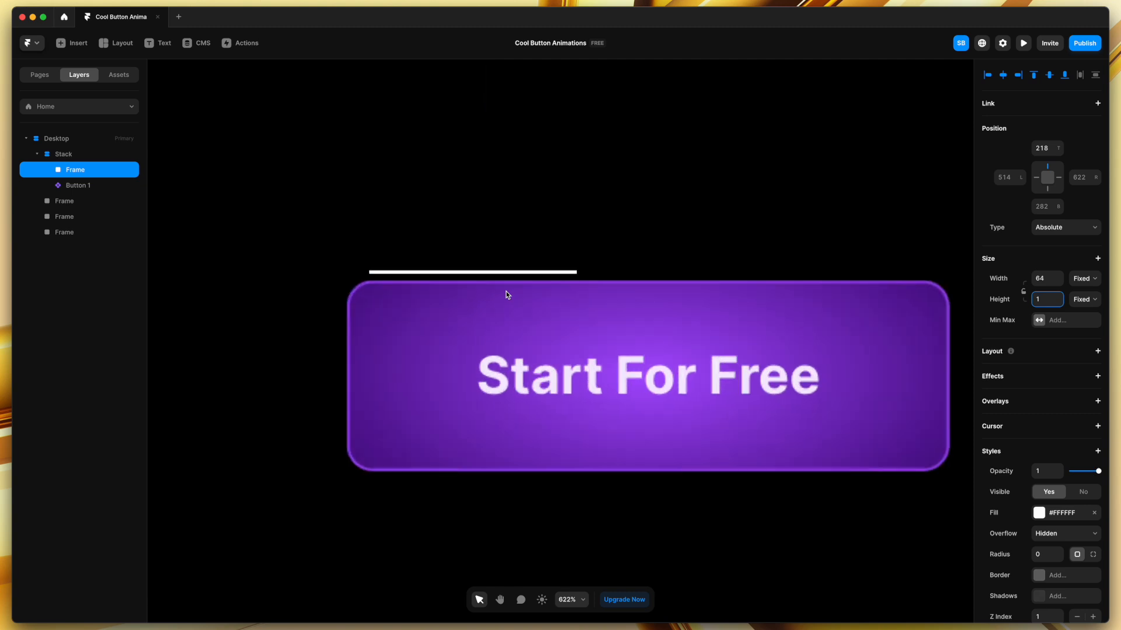
# Move the thin white line onto the button's top border near the left corner and set its width to 40
pyautogui.click(413, 264)
pyautogui.moveTo(414, 267); pyautogui.dragTo(413, 283)
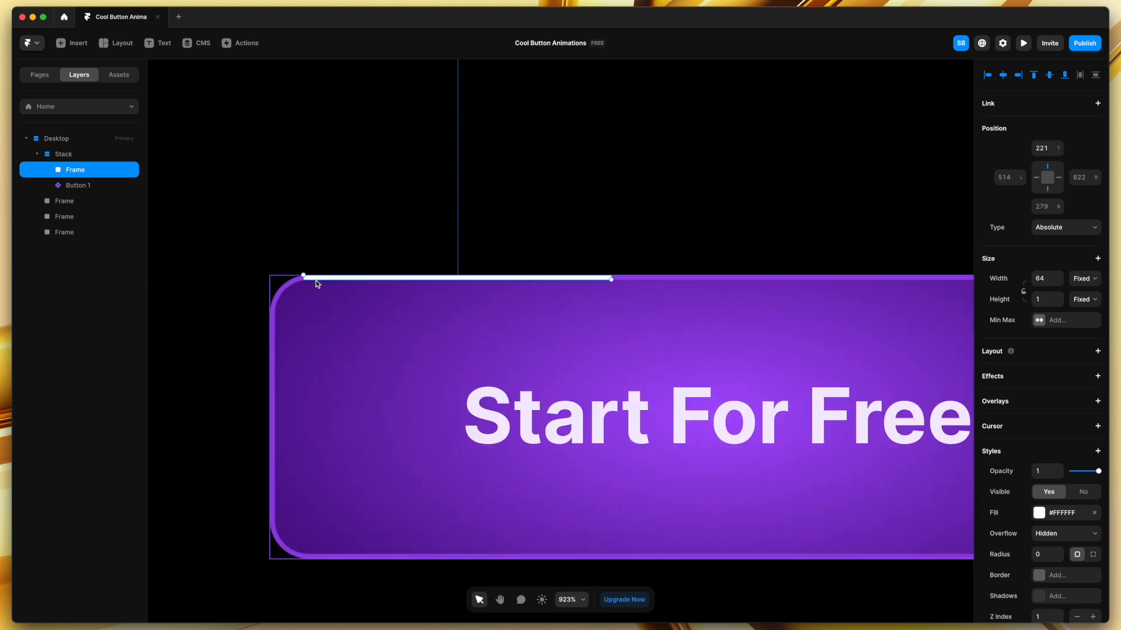
pyautogui.moveTo(612, 279); pyautogui.dragTo(513, 279)
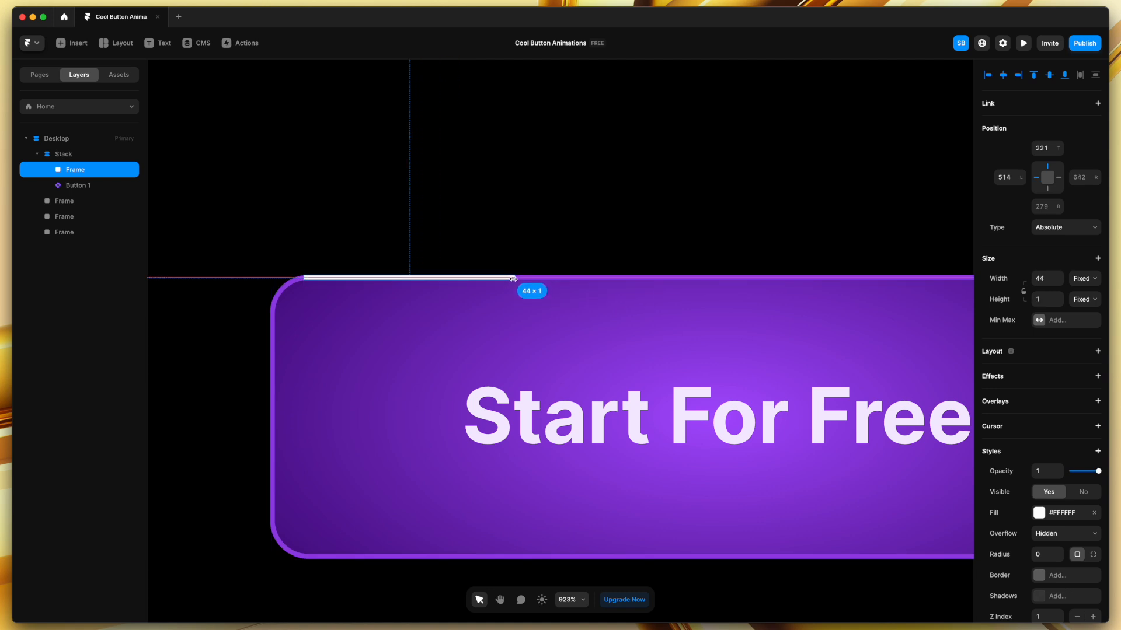
pyautogui.click(1058, 276)
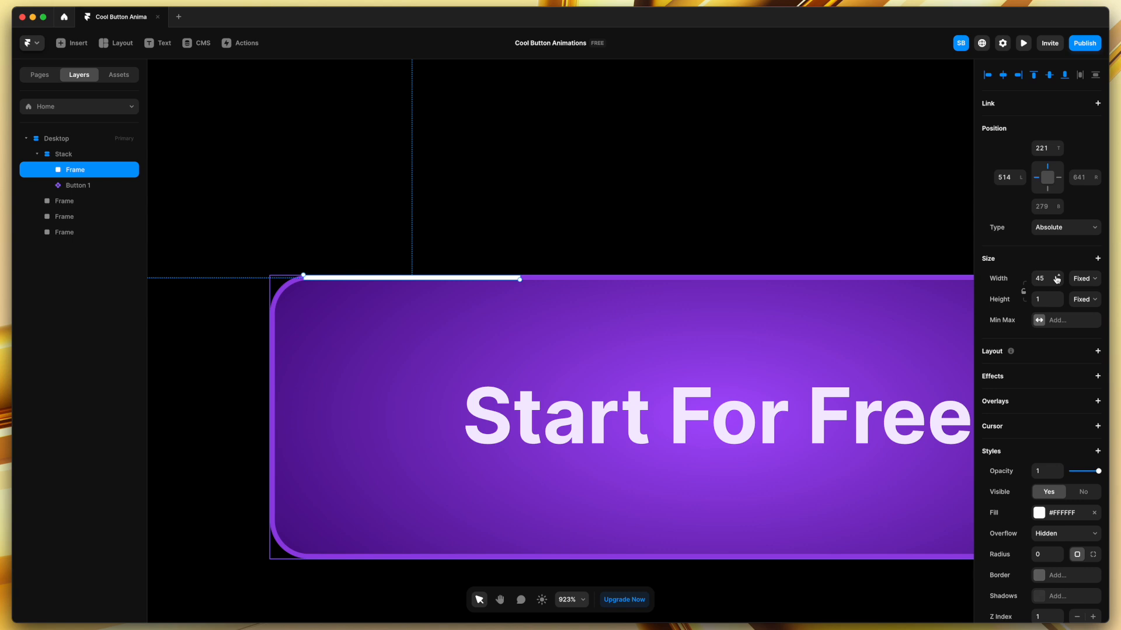
pyautogui.click(1041, 280)
pyautogui.write('40')
pyautogui.press('Return')
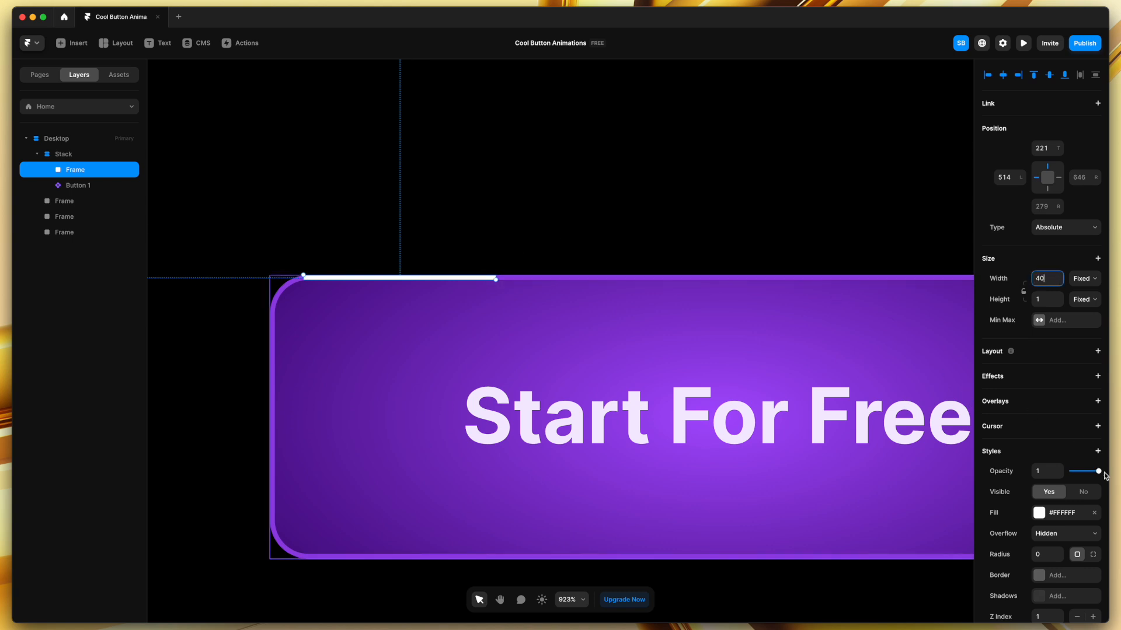
# Round the white line with a radius of 10 and give it a linear gradient fill running horizontally along its length
pyautogui.scroll(-5, 1105, 476)
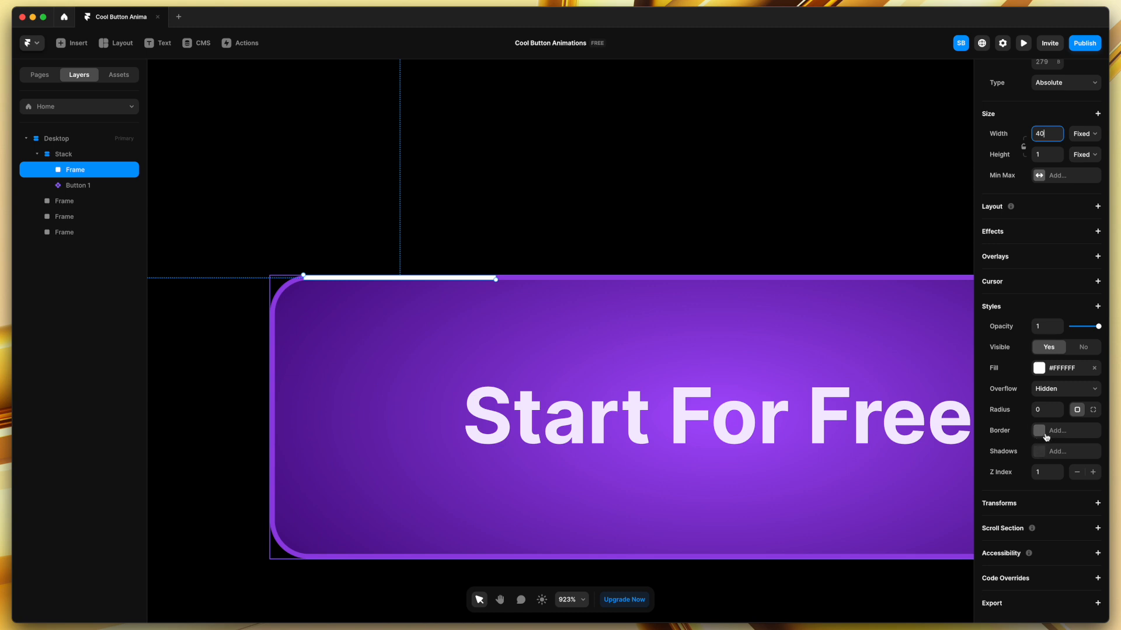
pyautogui.click(1043, 411)
pyautogui.write('10')
pyautogui.click(1042, 370)
pyautogui.click(873, 391)
pyautogui.scroll(5, 393, 261)
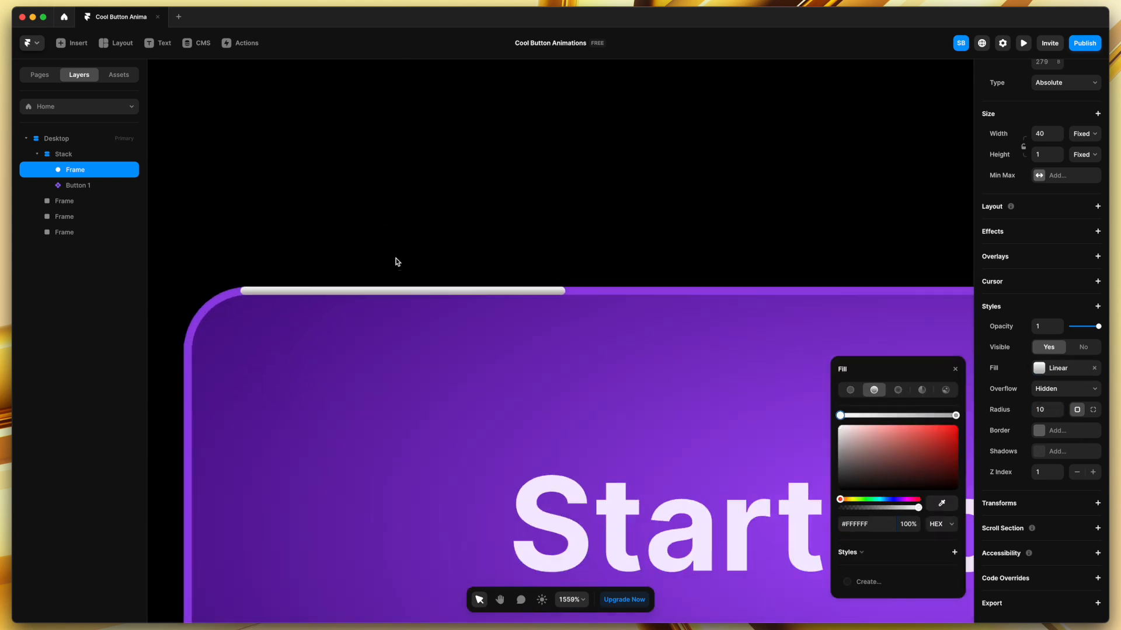
pyautogui.moveTo(403, 287); pyautogui.dragTo(362, 291)
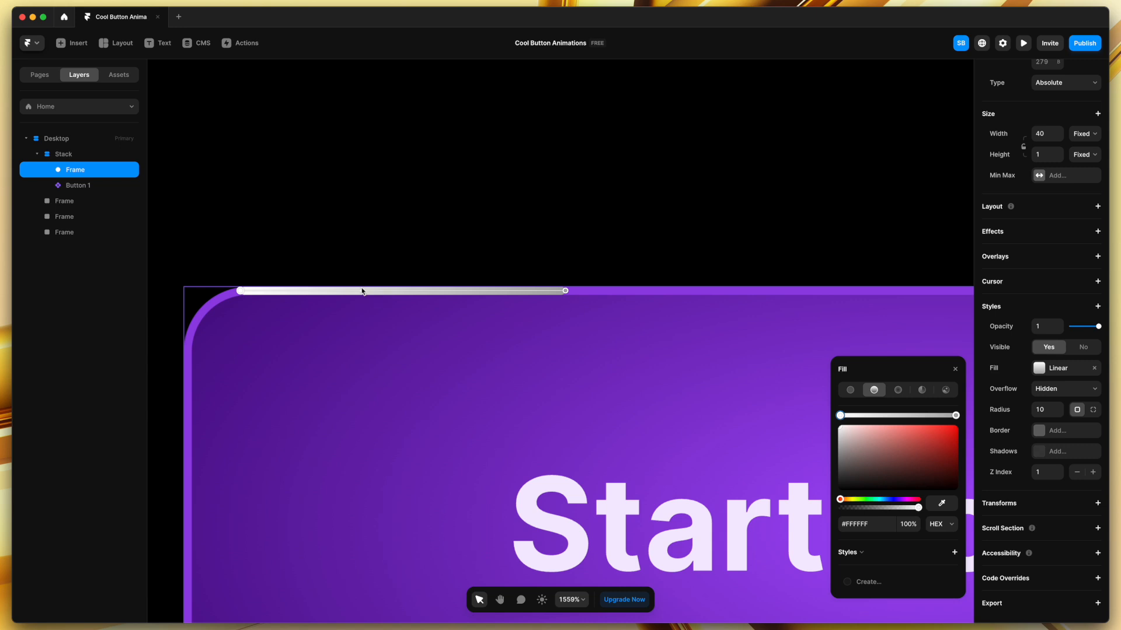
# Make the line's right gradient stop solid white and fade its left stop to 0% opacity
pyautogui.scroll(-3, 677, 332)
pyautogui.click(956, 416)
pyautogui.moveTo(913, 457); pyautogui.dragTo(805, 400)
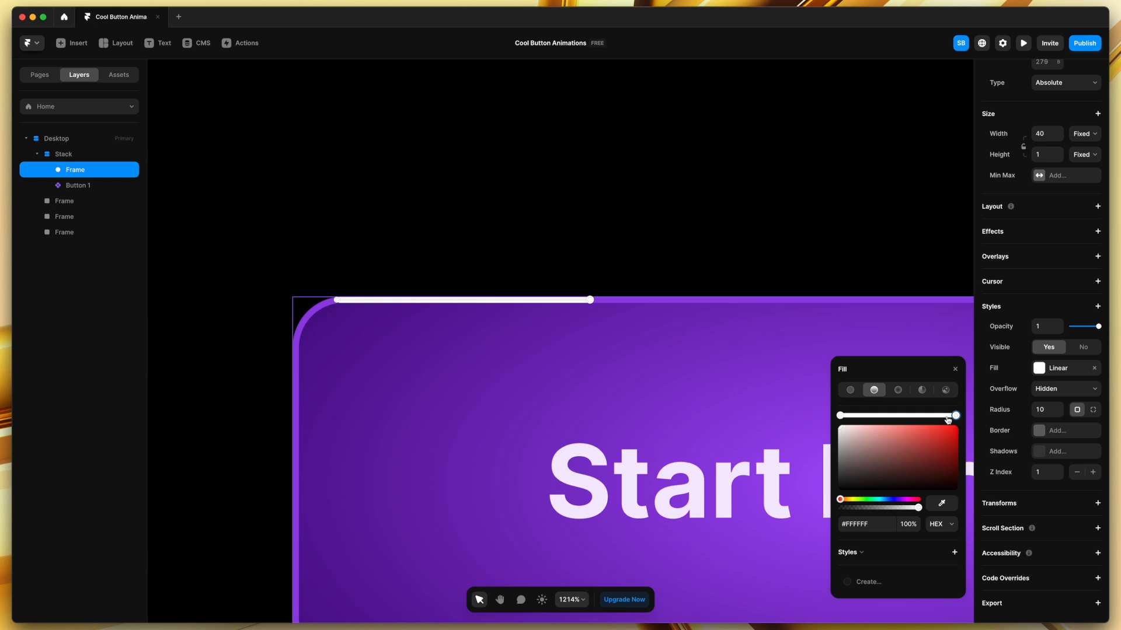
pyautogui.click(841, 415)
pyautogui.moveTo(919, 508); pyautogui.dragTo(790, 500)
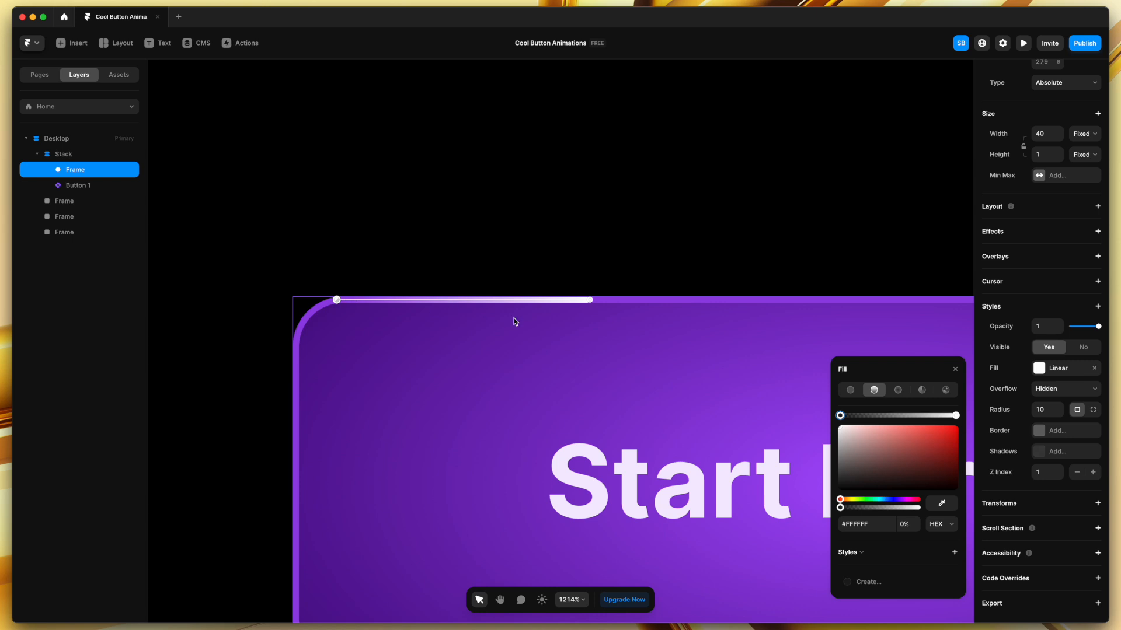
pyautogui.click(956, 371)
pyautogui.click(543, 169)
pyautogui.scroll(-5, 542, 168)
pyautogui.hscroll(1, 542, 169)
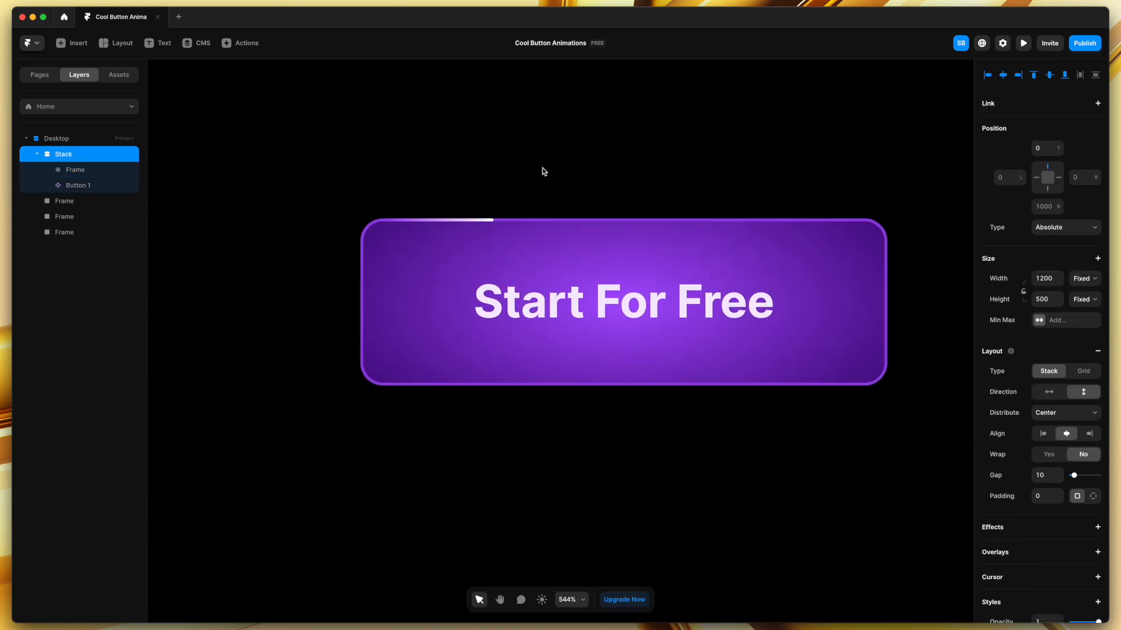
pyautogui.scroll(-2, 541, 171)
pyautogui.hscroll(1, 432, 415)
pyautogui.scroll(1, 432, 415)
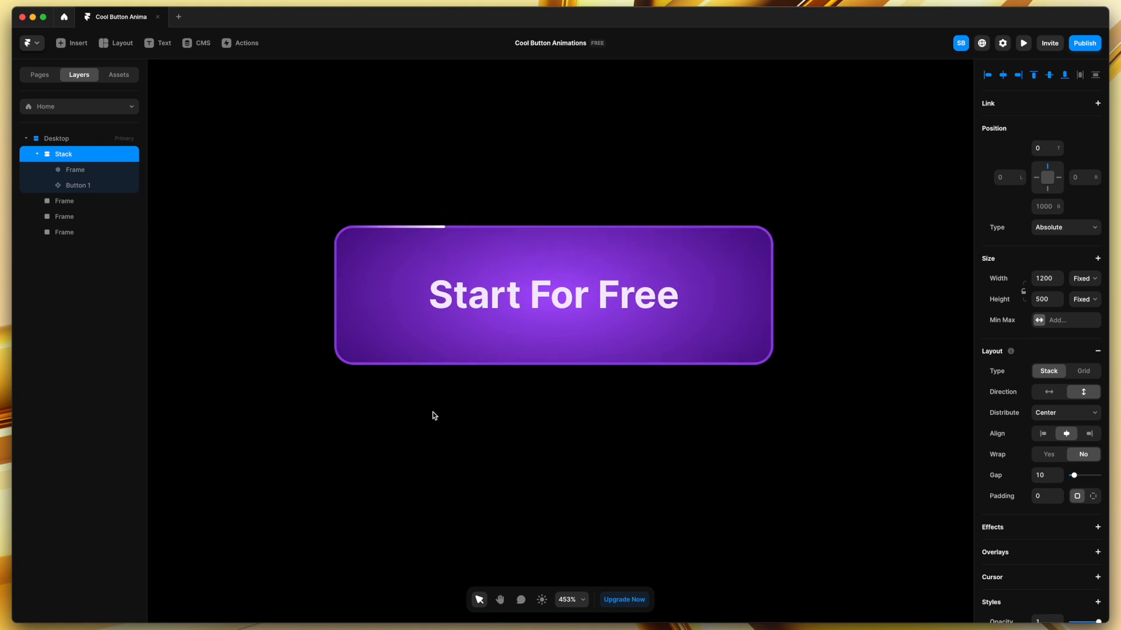
# Shorten the gradient line on the button's top border to a width of 32
pyautogui.click(438, 227)
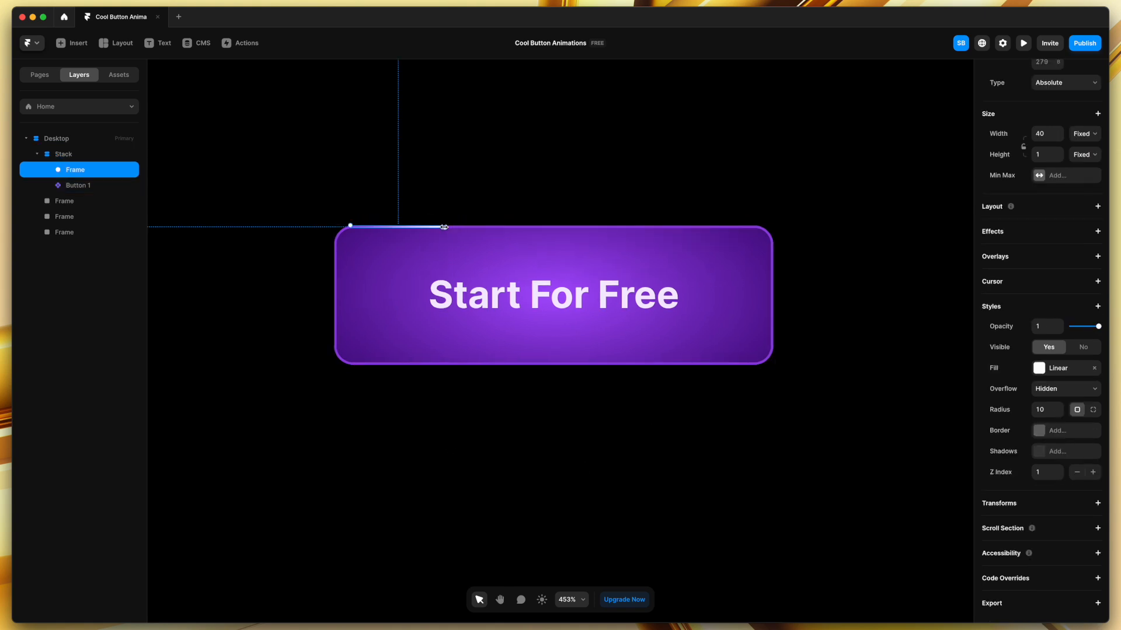
pyautogui.moveTo(444, 226); pyautogui.dragTo(424, 226)
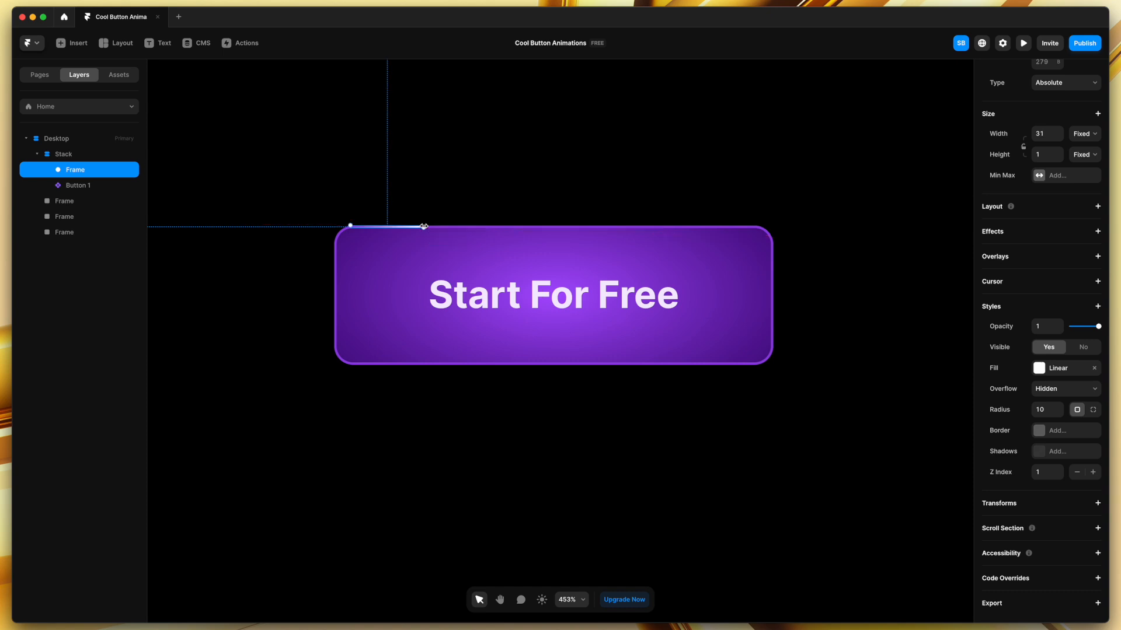
pyautogui.click(1045, 135)
pyautogui.write('32')
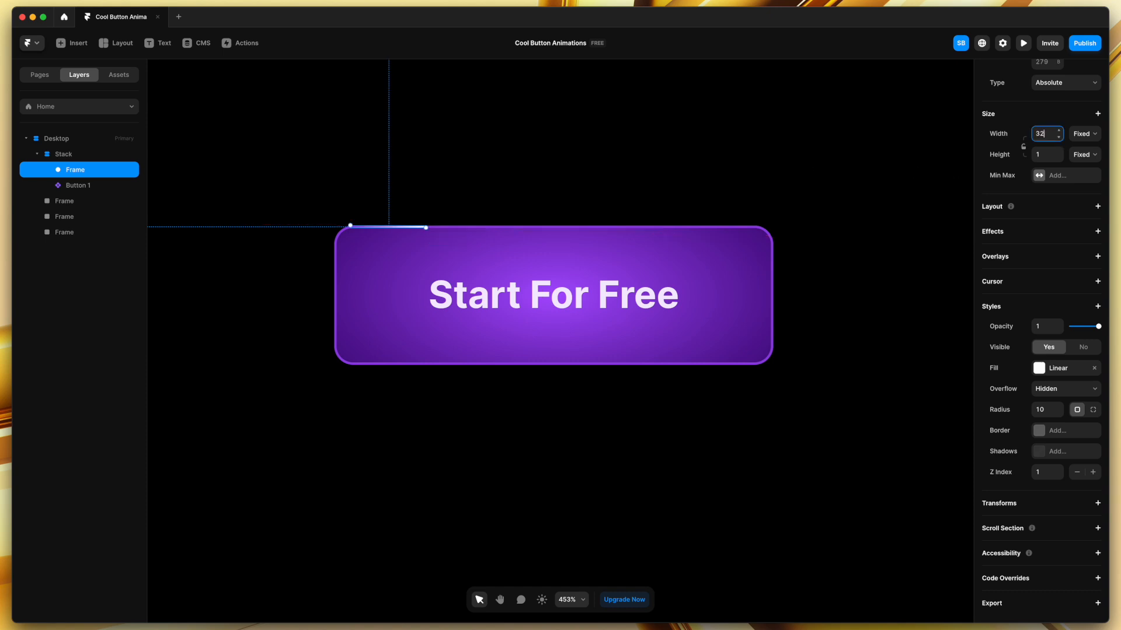
pyautogui.press('Escape')
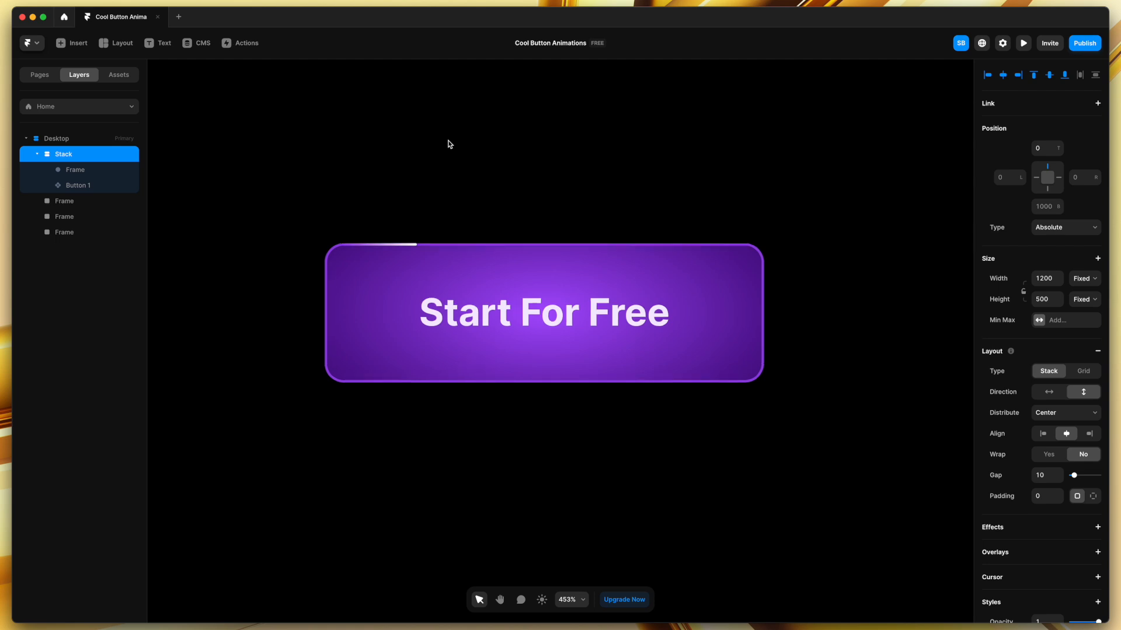
# Add a Loop effect to the top line with a delay of 1, rotation 0 and a horizontal offset of 139
pyautogui.click(412, 246)
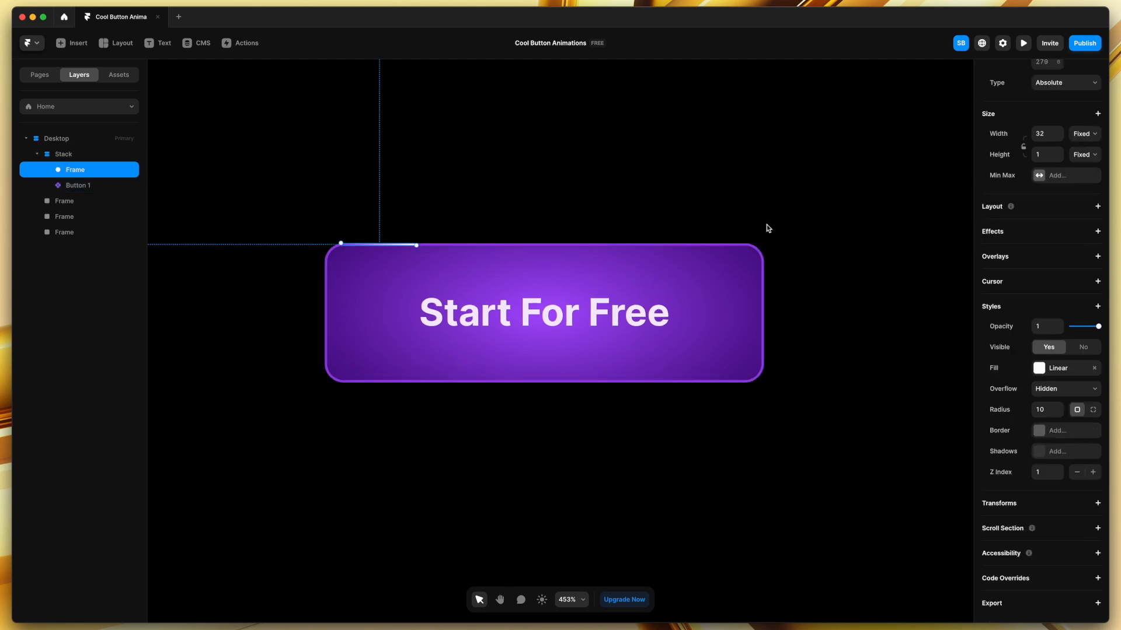
pyautogui.click(1098, 232)
pyautogui.click(1061, 283)
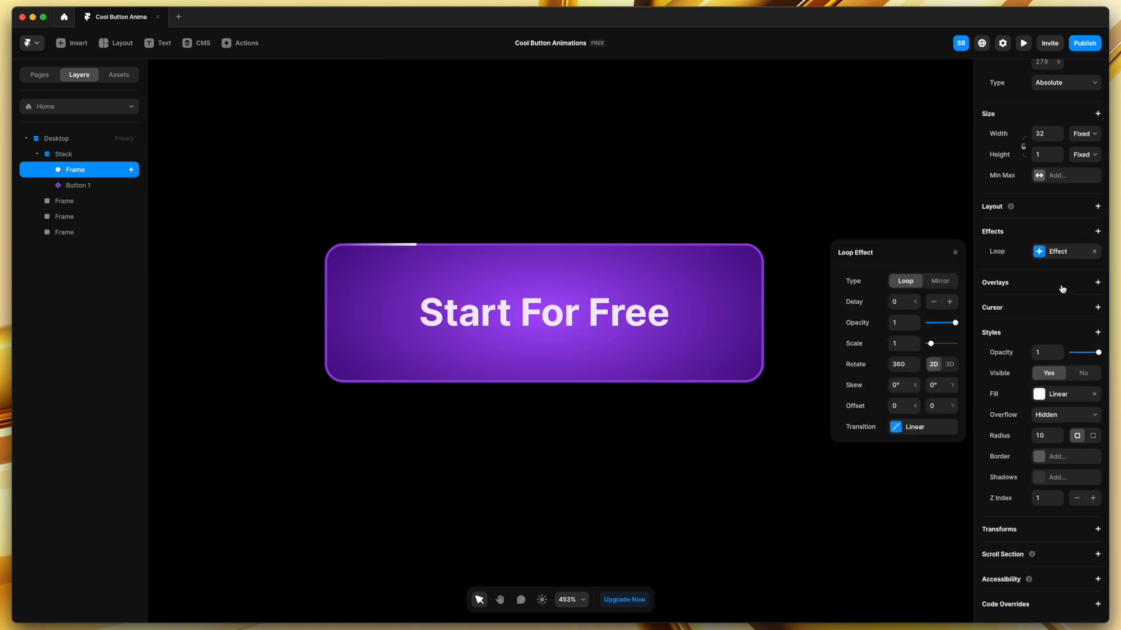
pyautogui.click(899, 301)
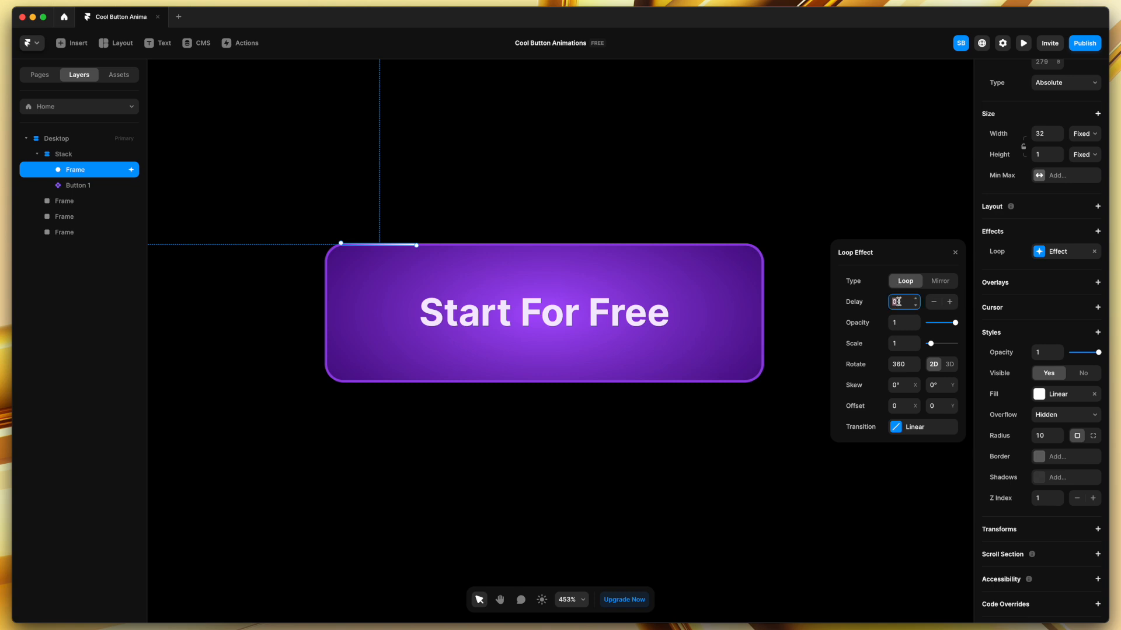
pyautogui.write('1')
pyautogui.click(902, 368)
pyautogui.write('0')
pyautogui.click(903, 406)
pyautogui.moveTo(916, 407); pyautogui.dragTo(914, 331)
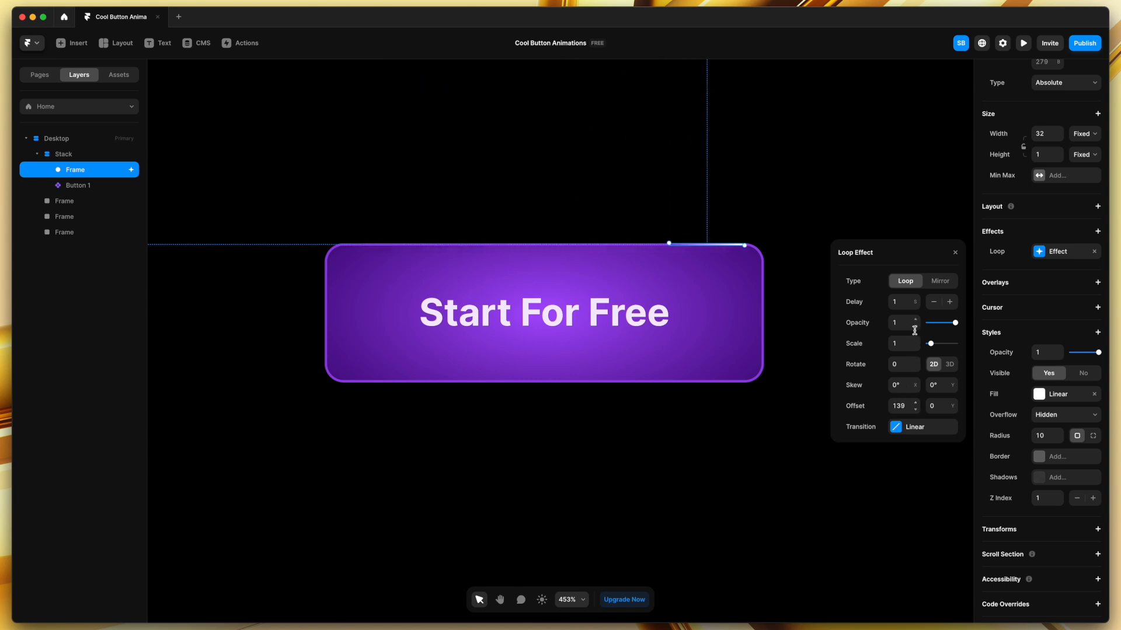
# Set the loop effect's opacity to 0 and change its transition easing to Ease In
pyautogui.click(902, 328)
pyautogui.write('0')
pyautogui.press('Return')
pyautogui.click(896, 428)
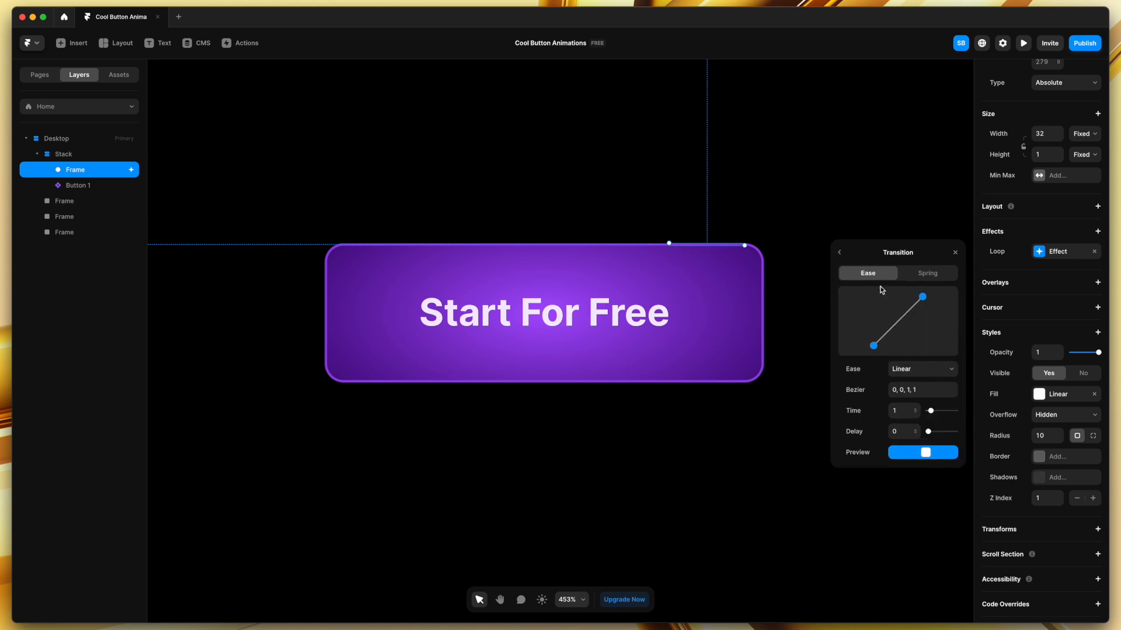
pyautogui.click(910, 368)
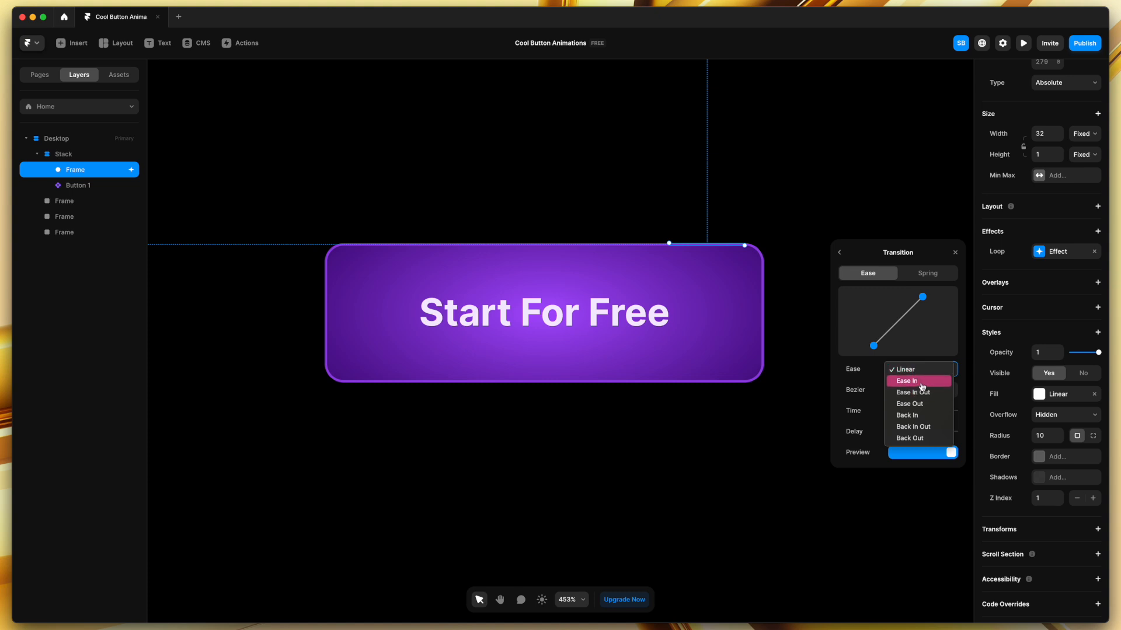
pyautogui.click(906, 380)
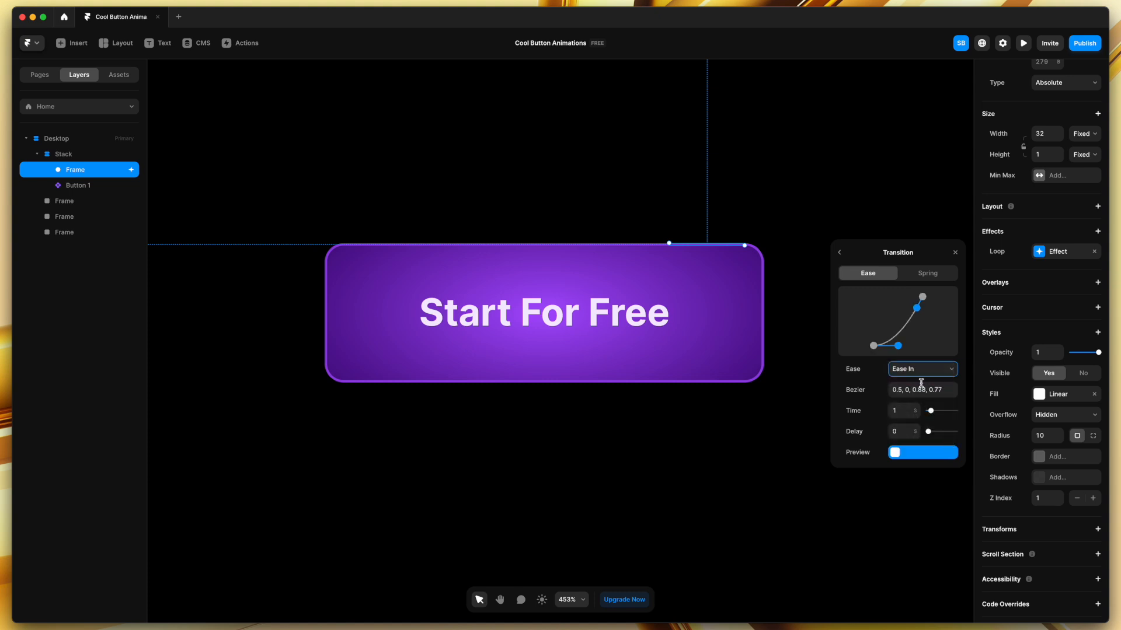
pyautogui.click(900, 412)
pyautogui.click(840, 252)
pyautogui.click(953, 255)
pyautogui.click(854, 264)
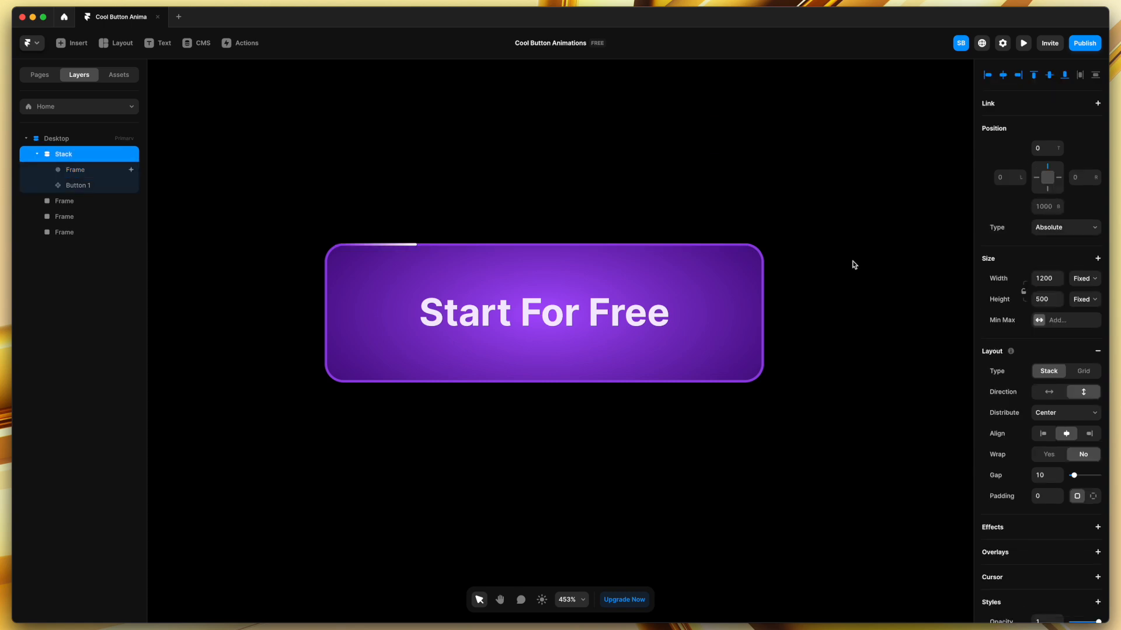
# Duplicate the highlight line and place the copy on the button's bottom border near the right corner
pyautogui.scroll(-3, 576, 205)
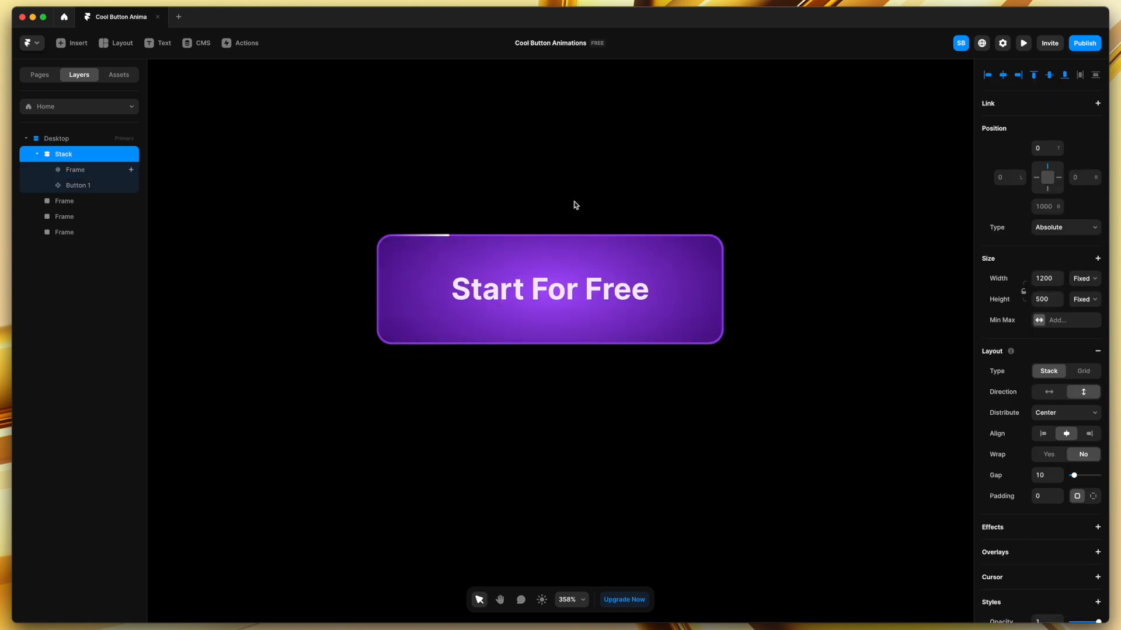
pyautogui.click(447, 245)
pyautogui.press('super+d')
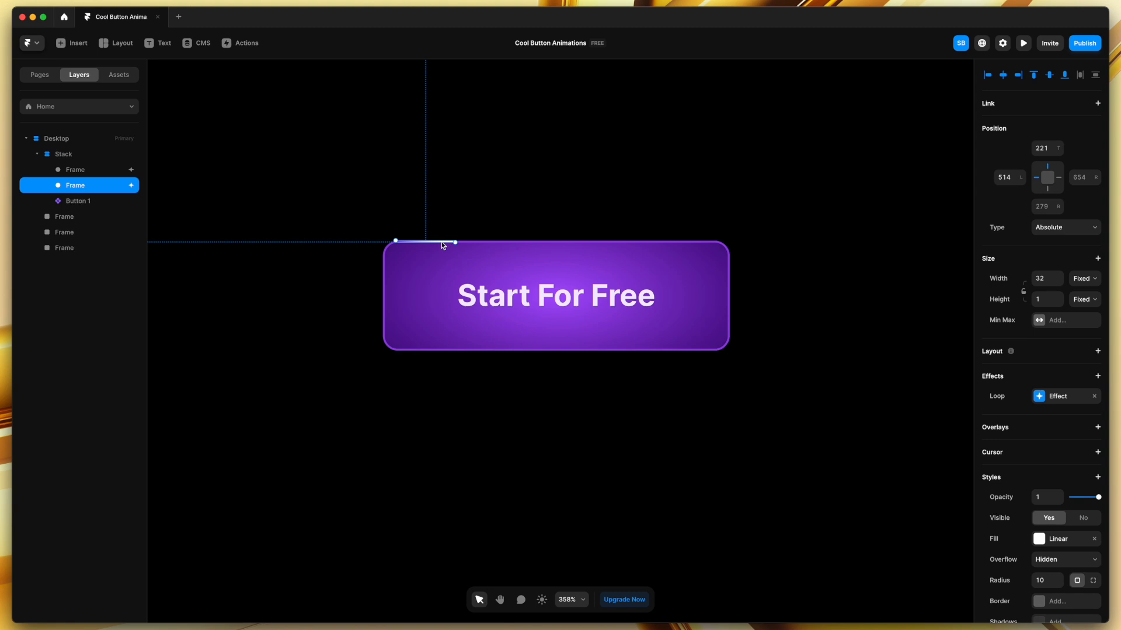
pyautogui.moveTo(441, 242); pyautogui.dragTo(888, 352)
pyautogui.scroll(5, 439, 347)
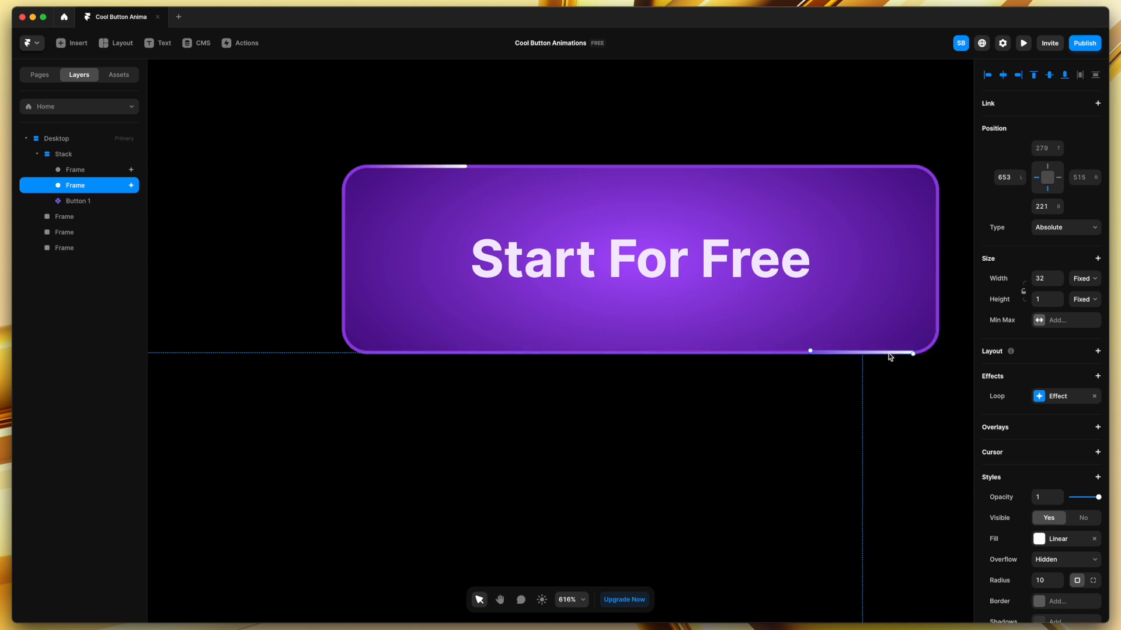
# Reverse the bottom line's linear gradient to 270° so its solid white end faces left
pyautogui.click(1038, 539)
pyautogui.scroll(6, 879, 353)
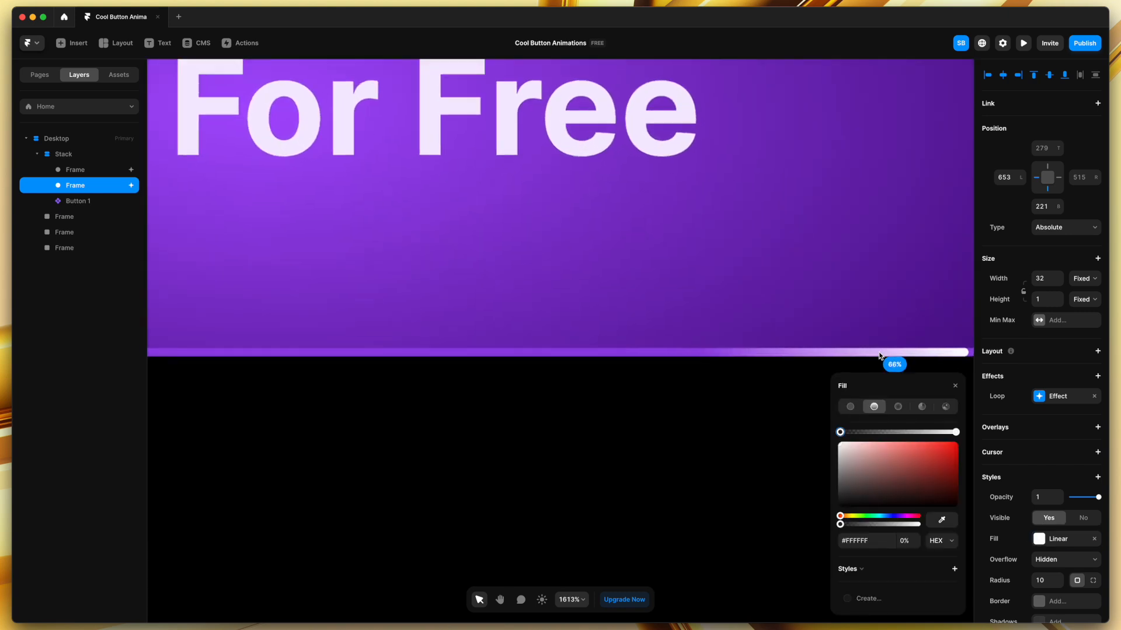
pyautogui.hscroll(5, 598, 341)
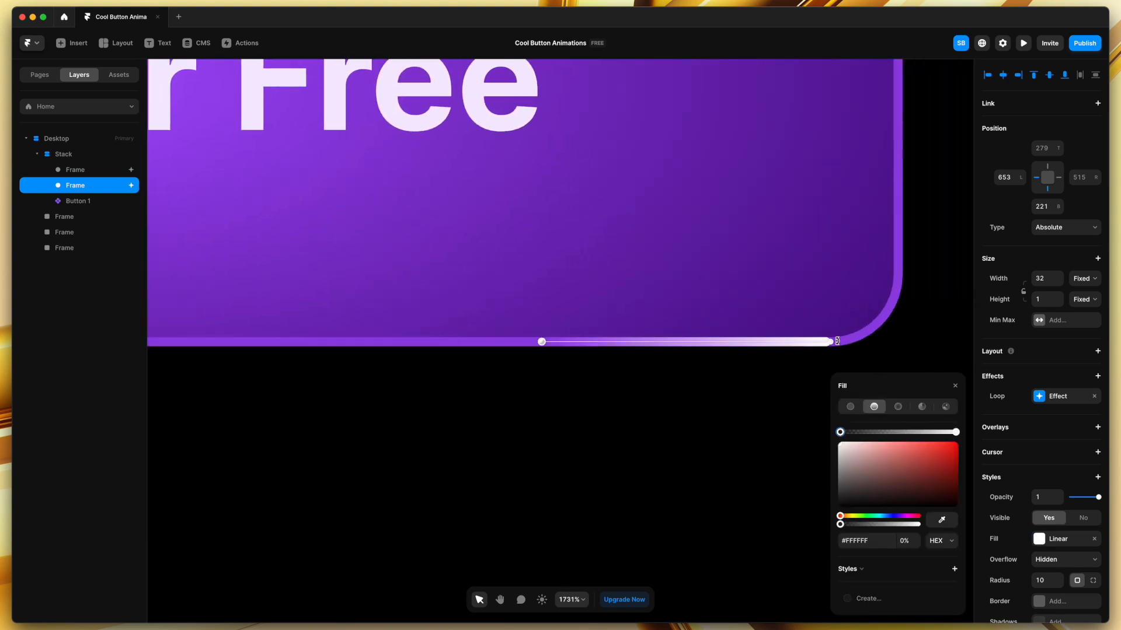
pyautogui.moveTo(825, 329); pyautogui.dragTo(562, 344)
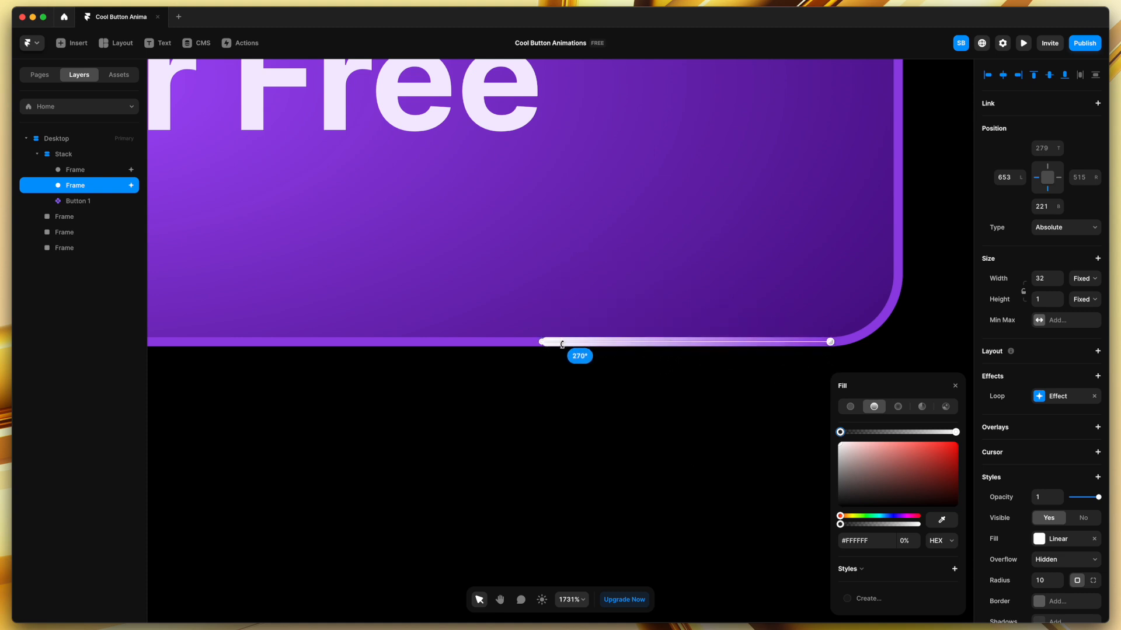
pyautogui.click(590, 412)
pyautogui.scroll(-5, 590, 411)
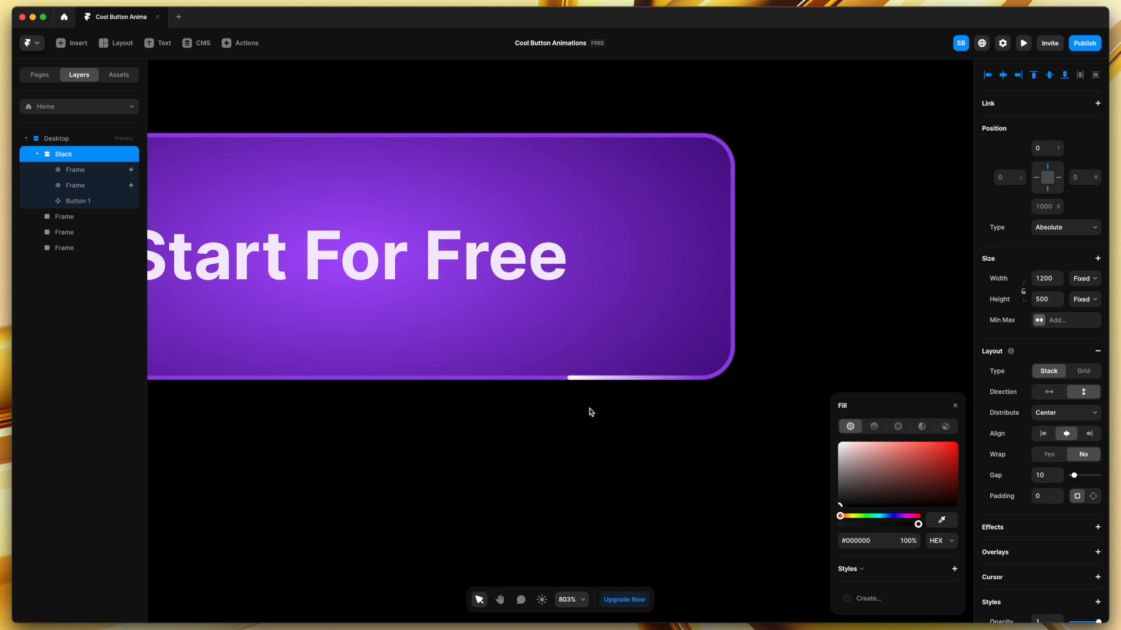
# Set the bottom highlight line's loop effect to opacity 1 and a horizontal offset of -139
pyautogui.scroll(-3, 589, 413)
pyautogui.click(592, 390)
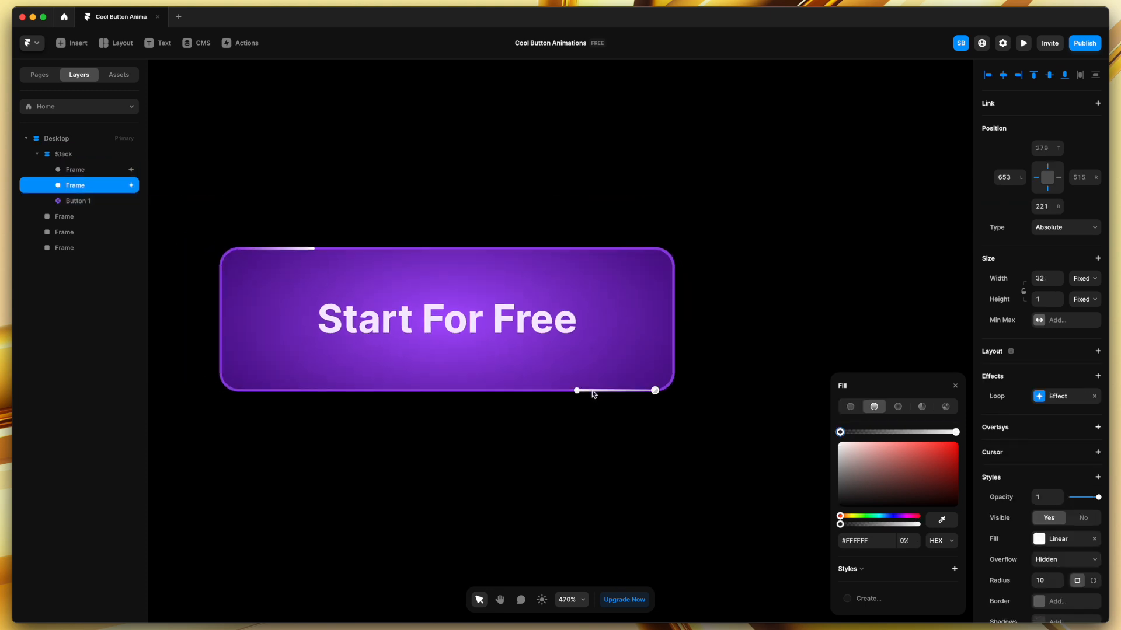
pyautogui.click(1040, 397)
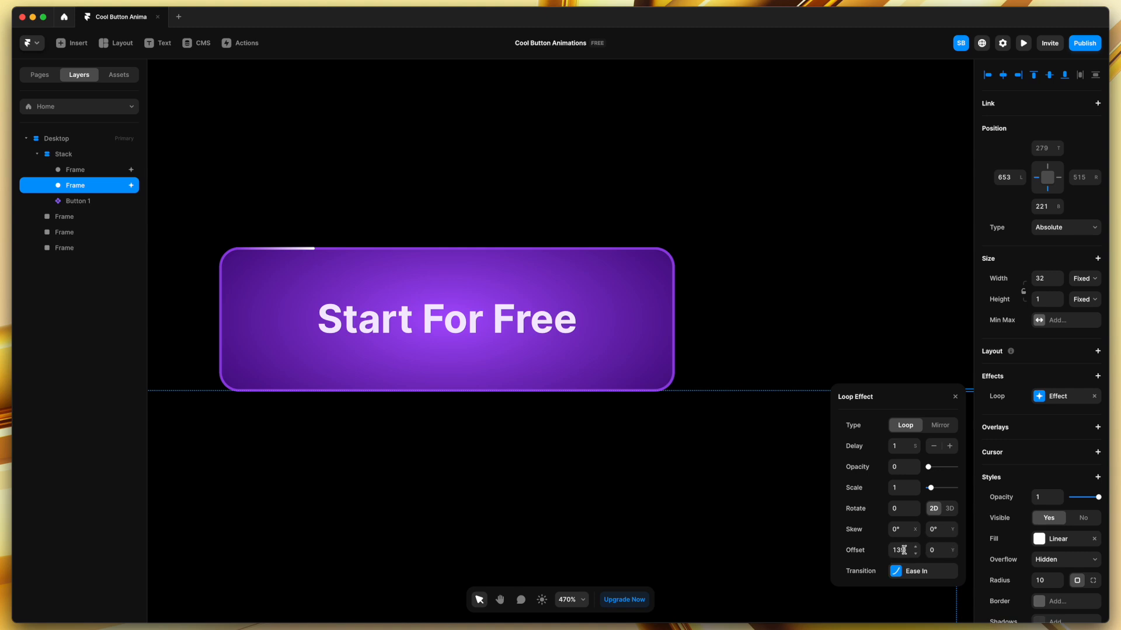
pyautogui.moveTo(912, 547); pyautogui.dragTo(915, 610)
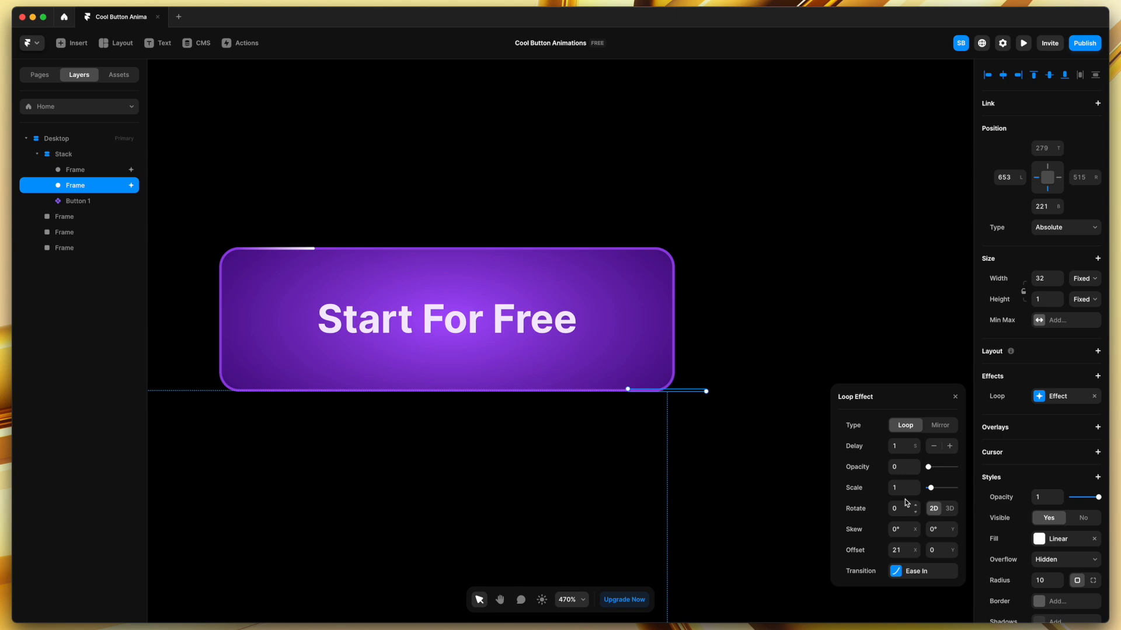
pyautogui.click(905, 470)
pyautogui.write('1')
pyautogui.click(904, 552)
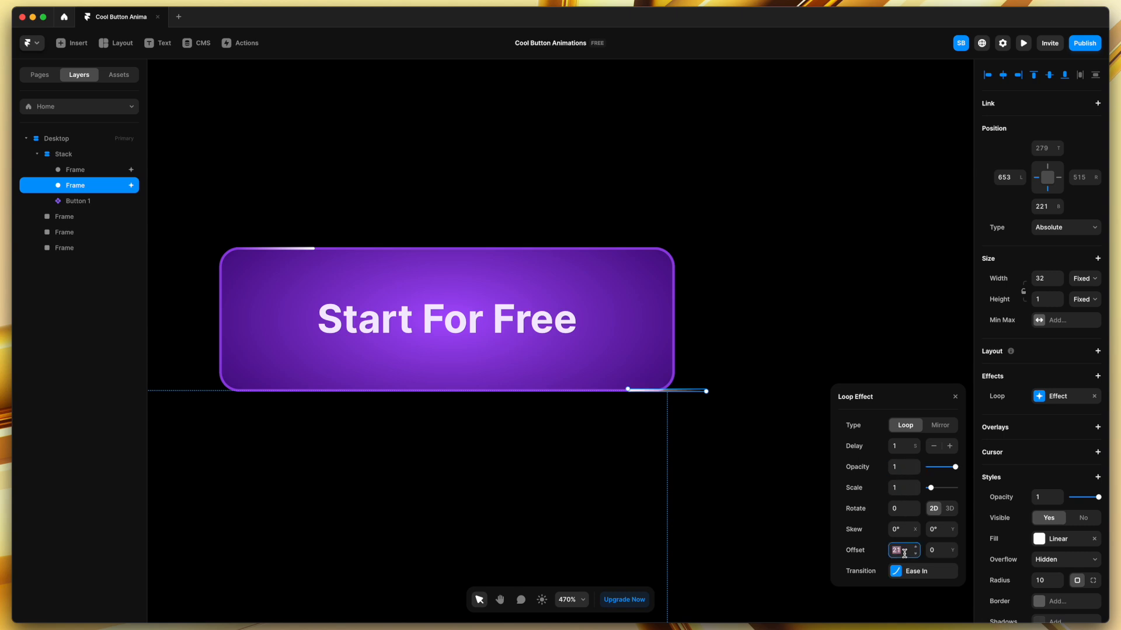
pyautogui.write('0')
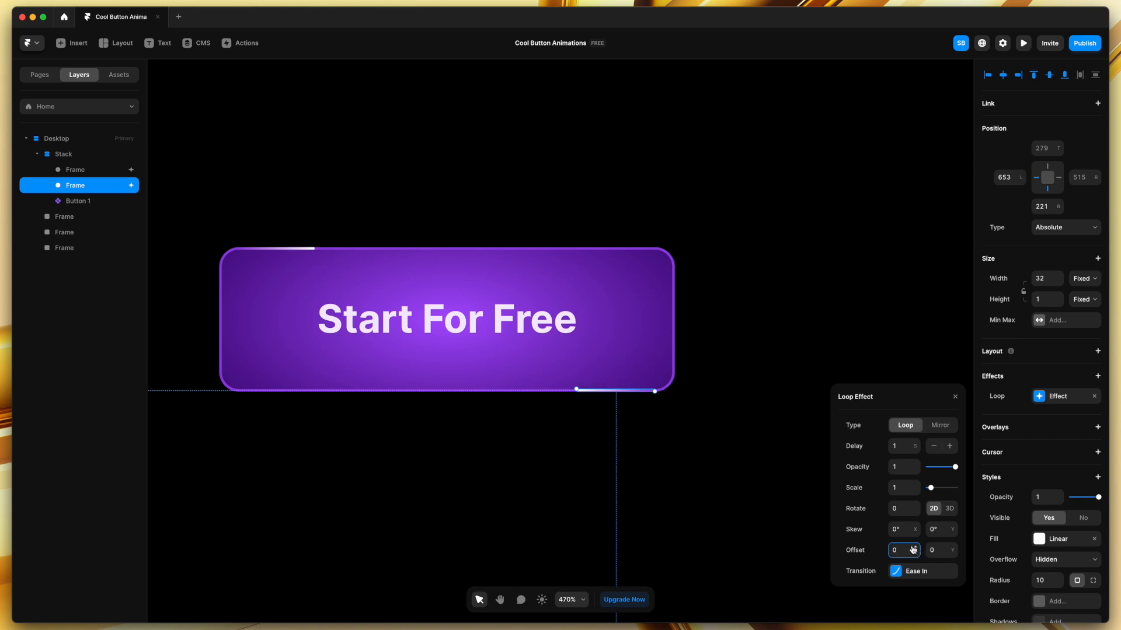
pyautogui.moveTo(913, 549); pyautogui.dragTo(907, 621)
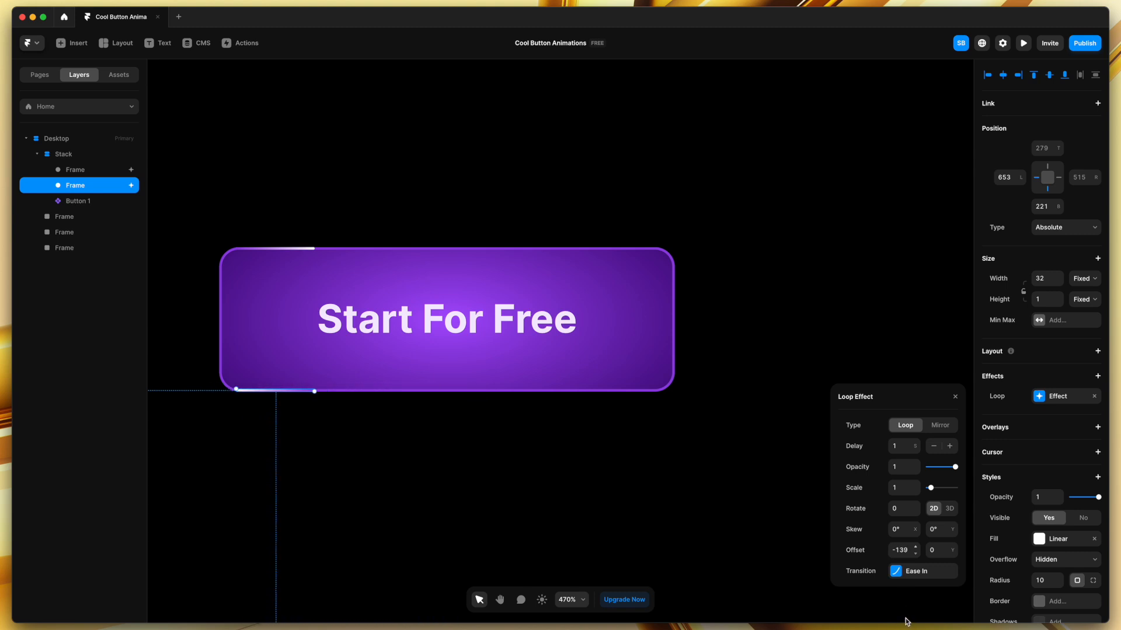
# Set the bottom line's loop effect opacity to 0 and close the effect settings
pyautogui.click(906, 467)
pyautogui.write('0')
pyautogui.click(955, 398)
pyautogui.press('Escape')
pyautogui.scroll(-5, 793, 337)
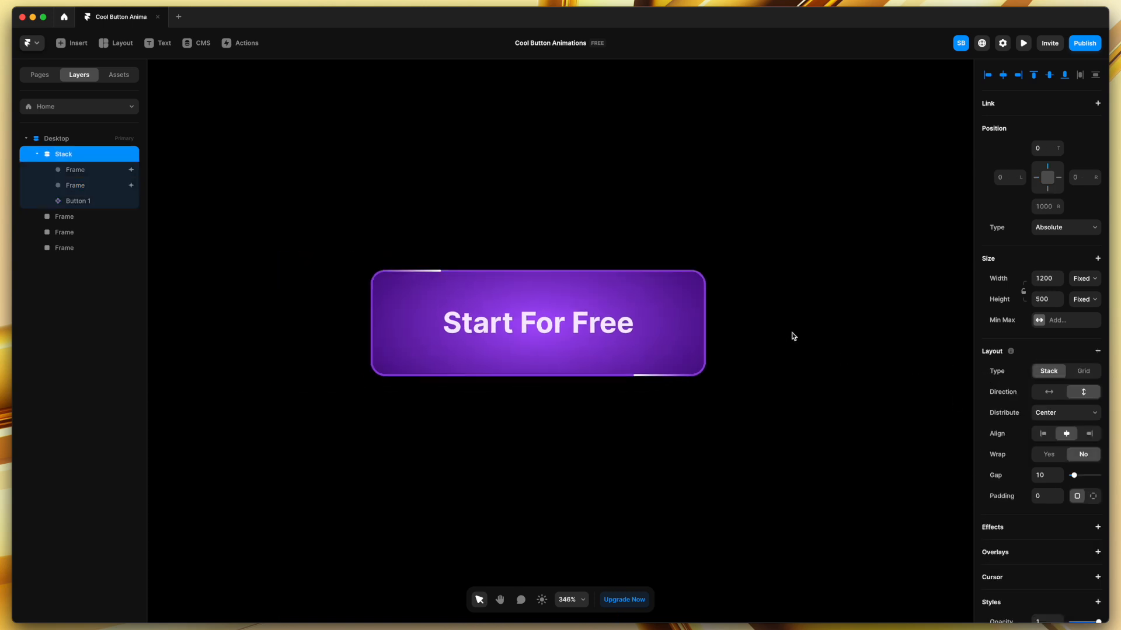
# Preview the desktop page to watch the "Start For Free" button's border animation, and return to the editor
pyautogui.scroll(-2, 791, 334)
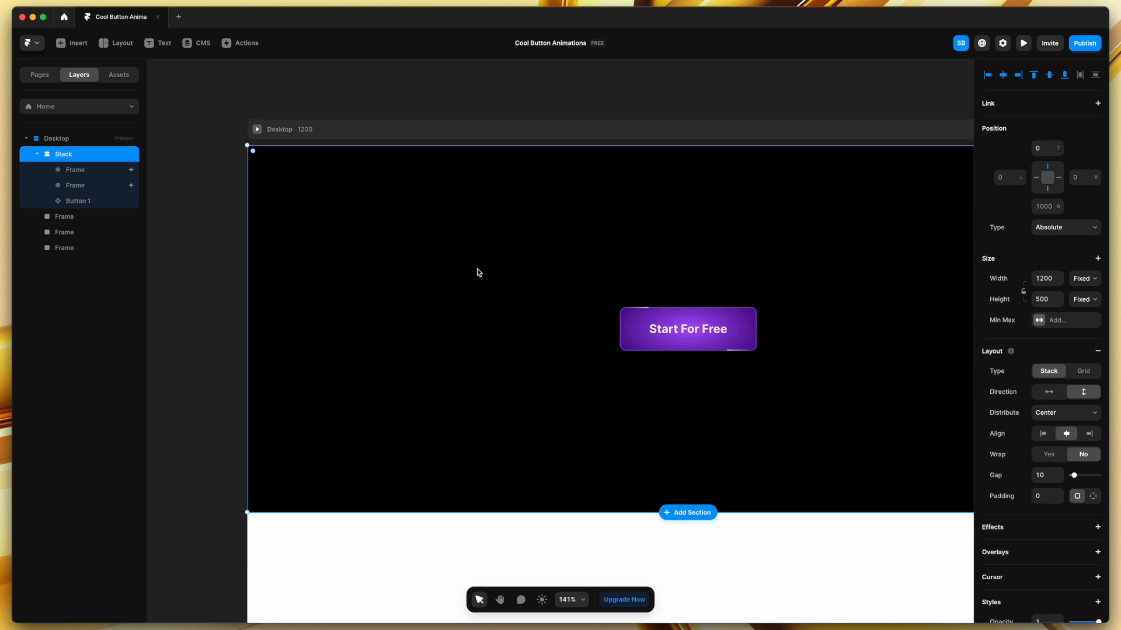
pyautogui.hscroll(2, 478, 268)
pyautogui.click(210, 122)
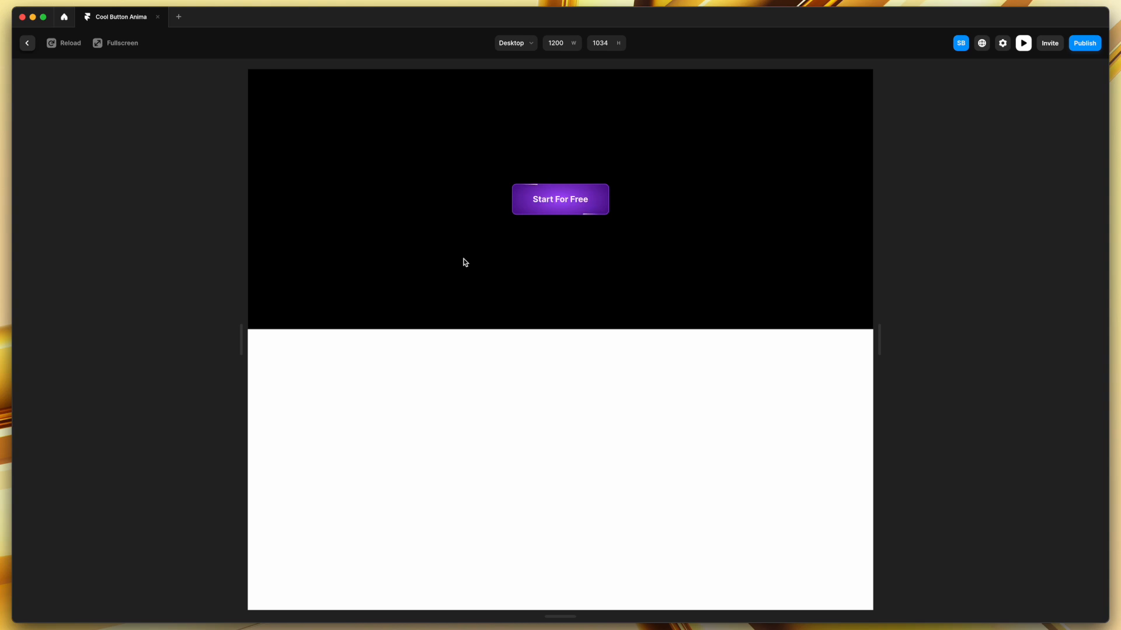
pyautogui.click(29, 47)
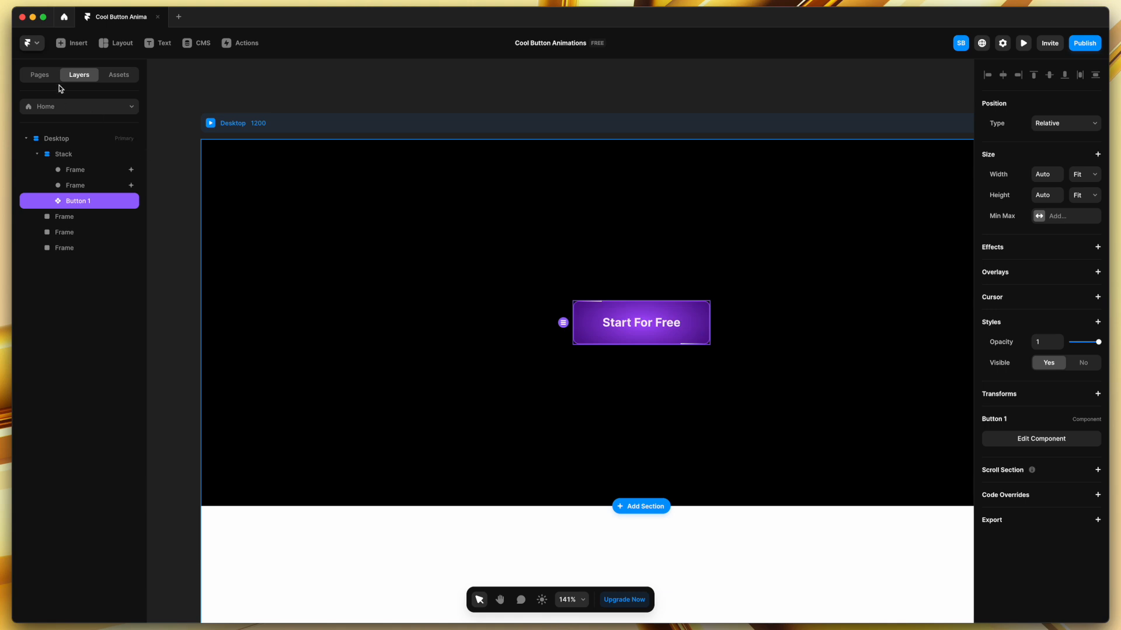
# On the /page page, examine the loop effect and transition settings of the white line above the dashboard, and preview the page
pyautogui.click(50, 76)
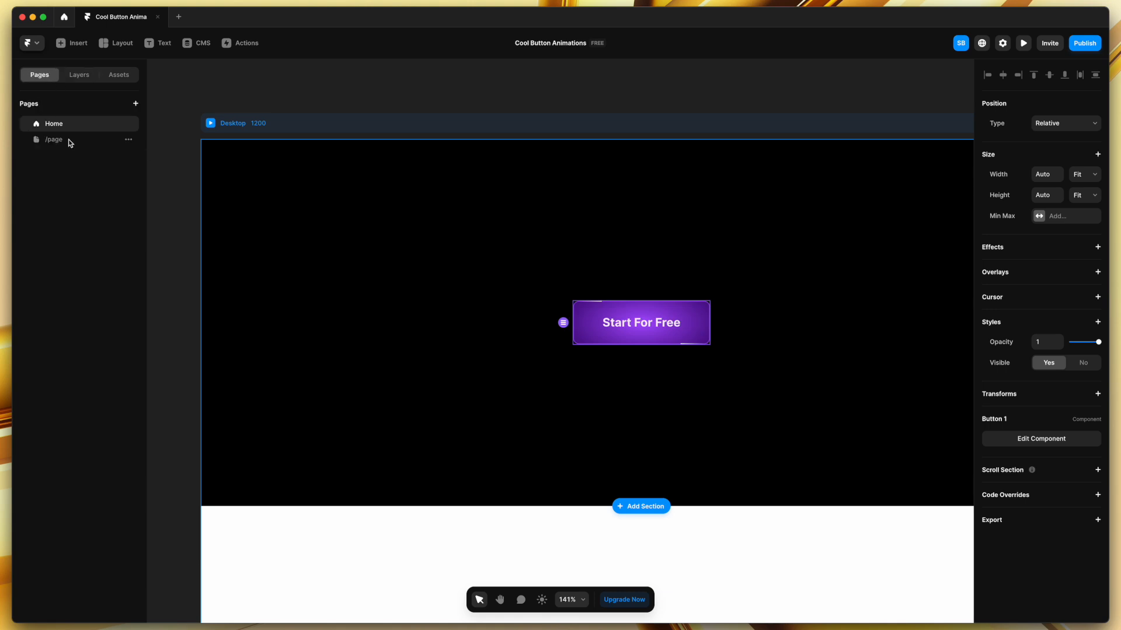
pyautogui.click(69, 141)
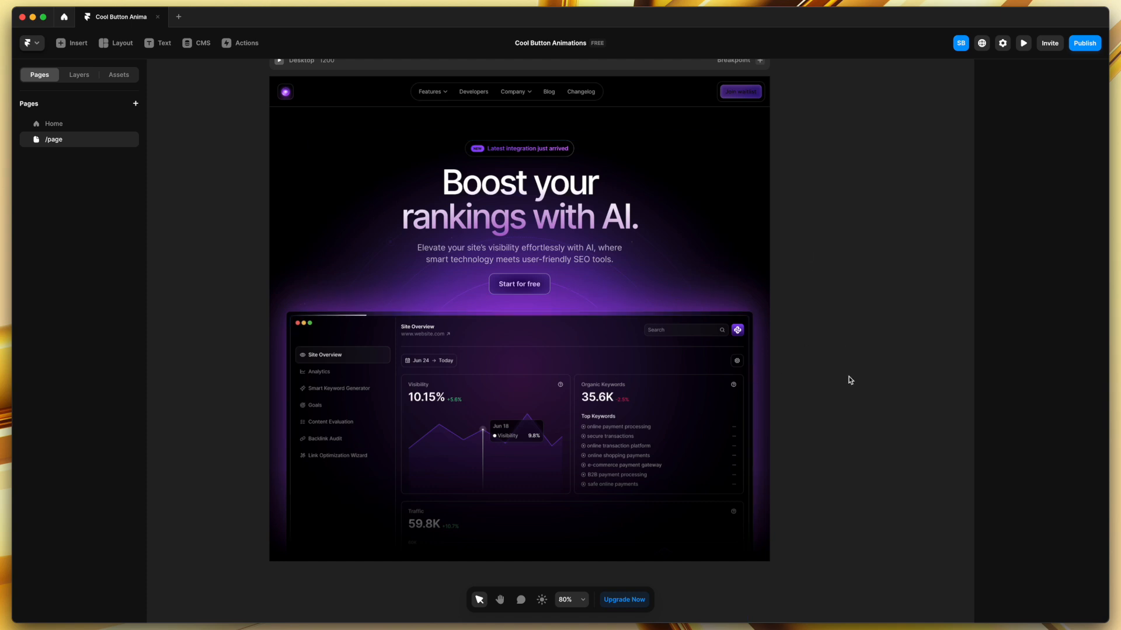
pyautogui.scroll(2, 331, 304)
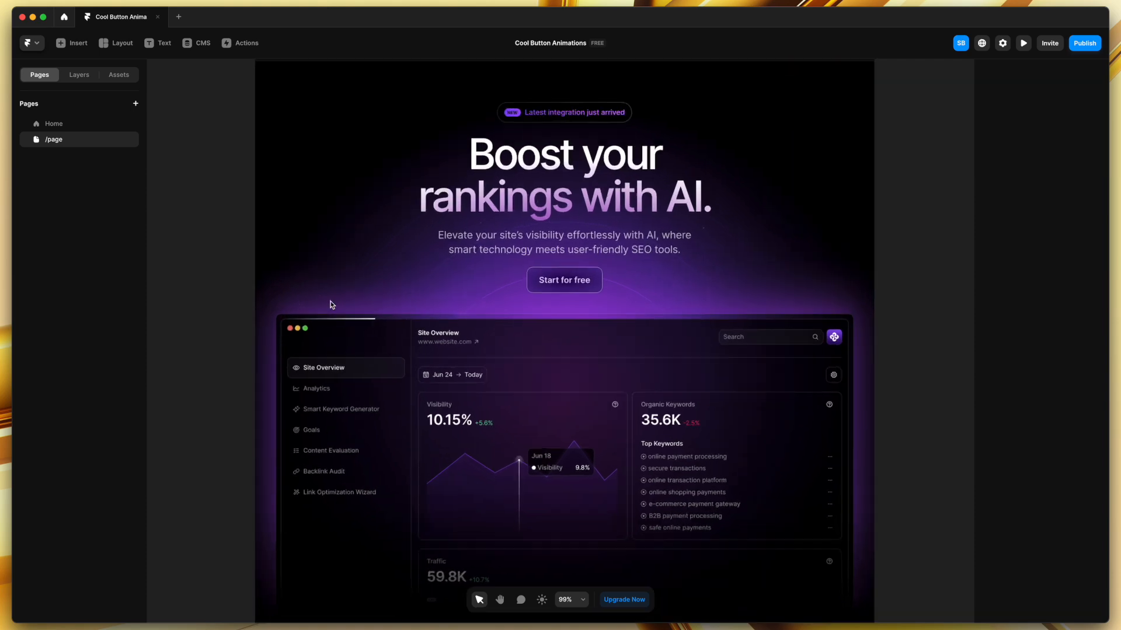
pyautogui.scroll(5, 330, 305)
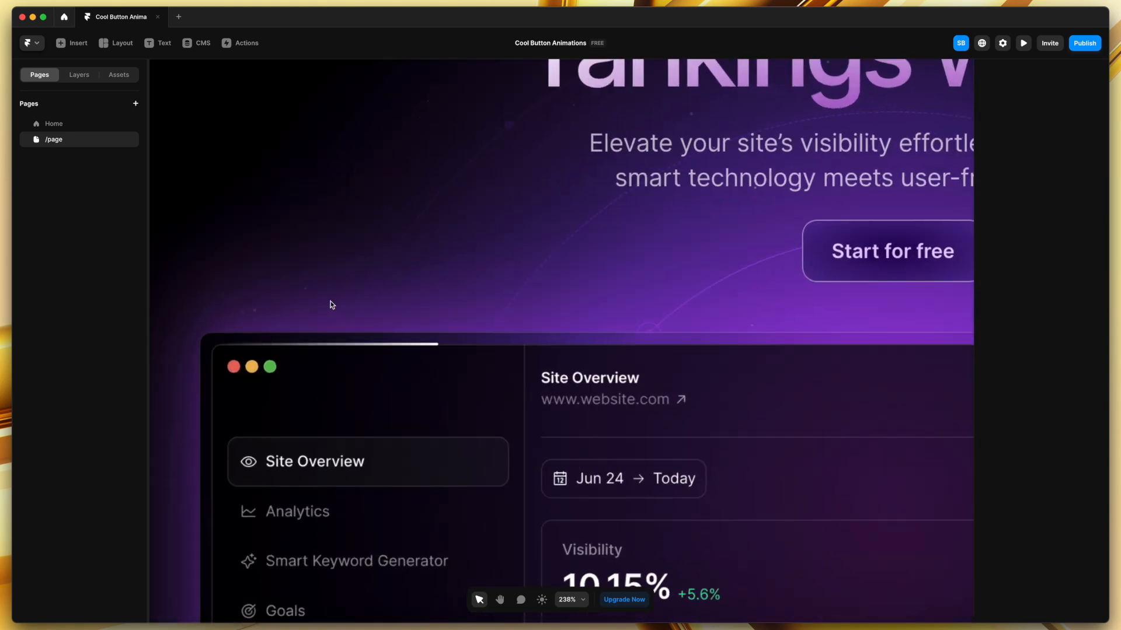
pyautogui.click(421, 345)
pyautogui.click(1039, 397)
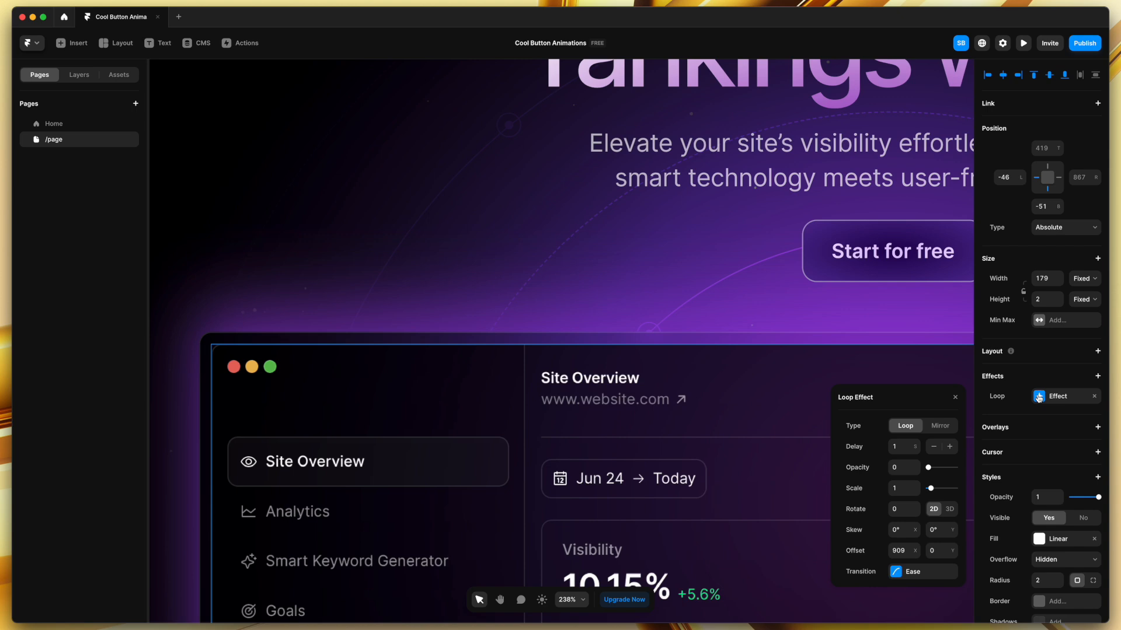
pyautogui.click(899, 573)
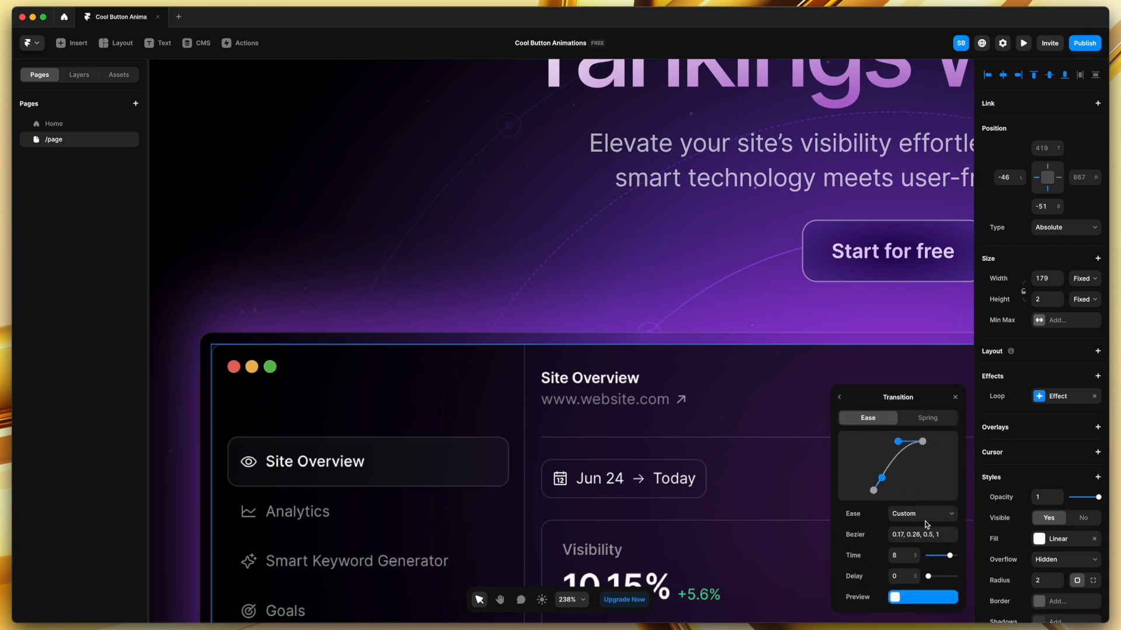
pyautogui.click(840, 400)
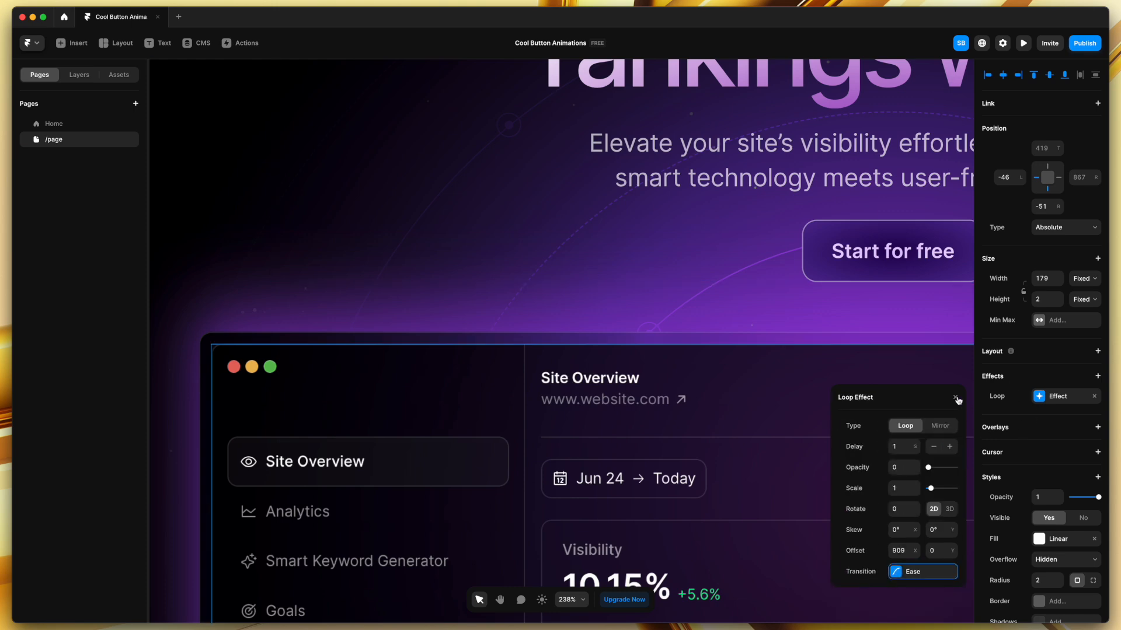
pyautogui.click(955, 398)
pyautogui.scroll(-10, 657, 279)
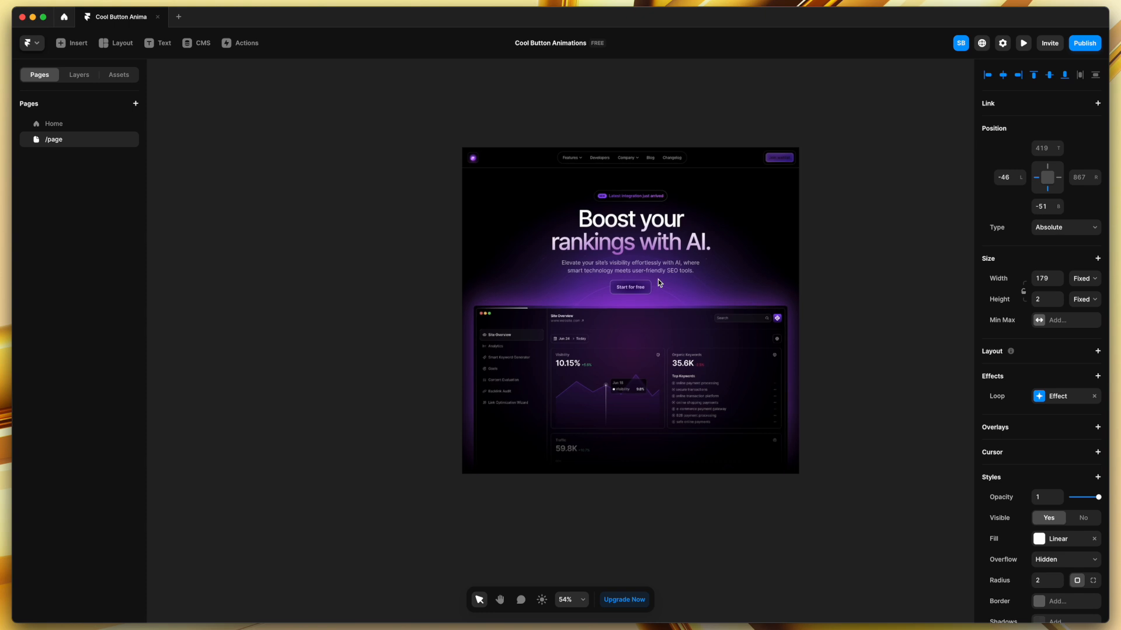
pyautogui.press('super+p')
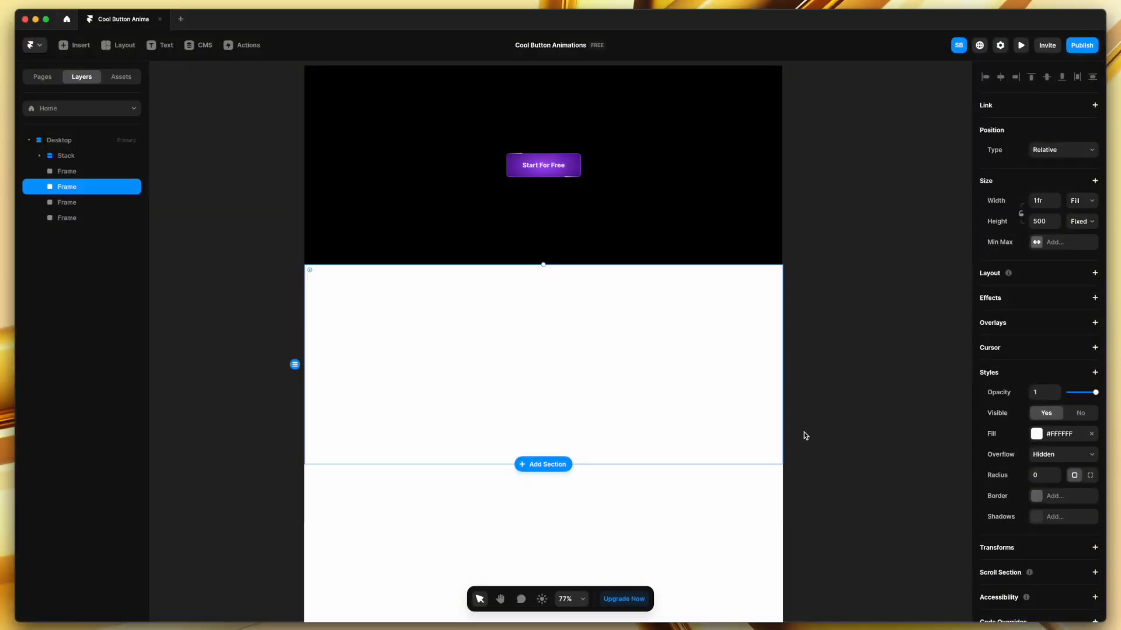
# Fill the white section directly below the black one on the Home page with orange #FFAB2E
pyautogui.click(820, 435)
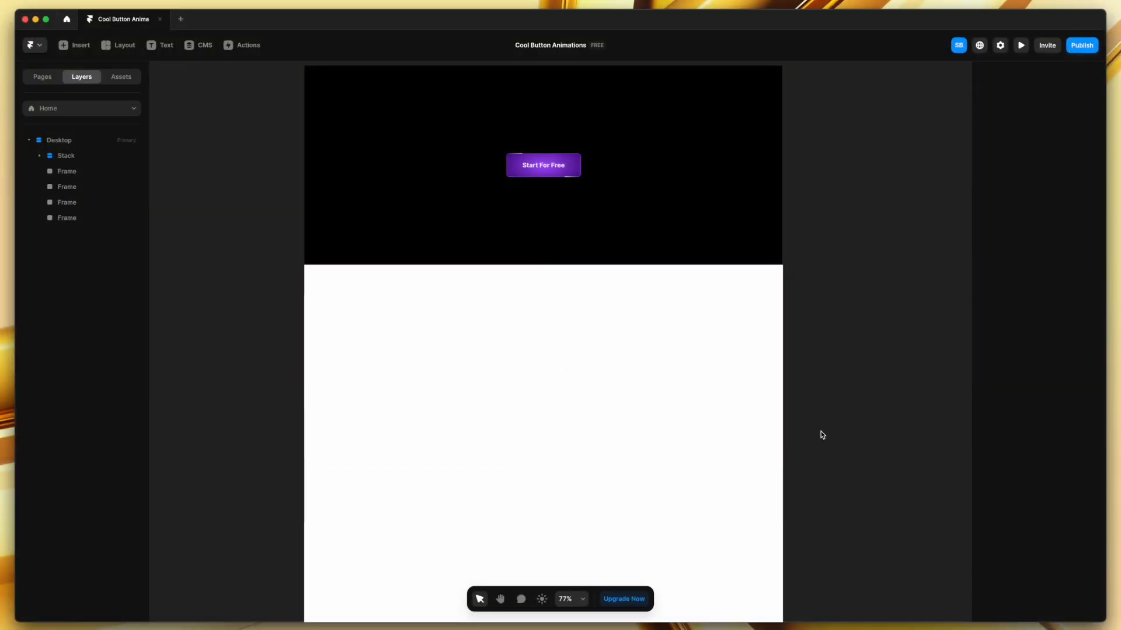
pyautogui.click(638, 407)
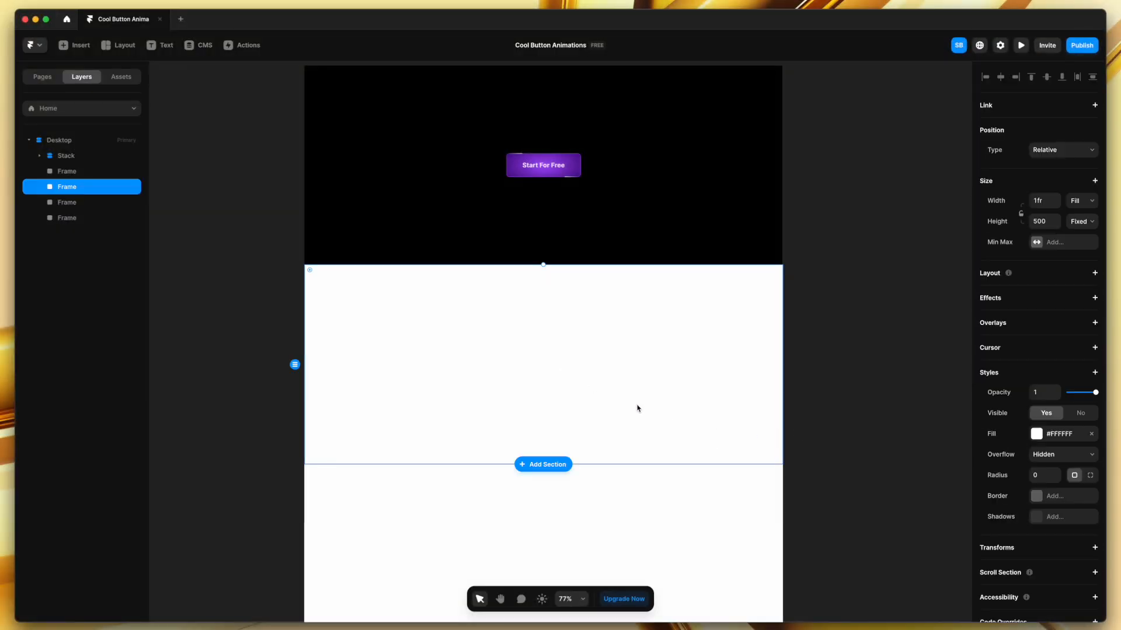
pyautogui.scroll(5, 557, 399)
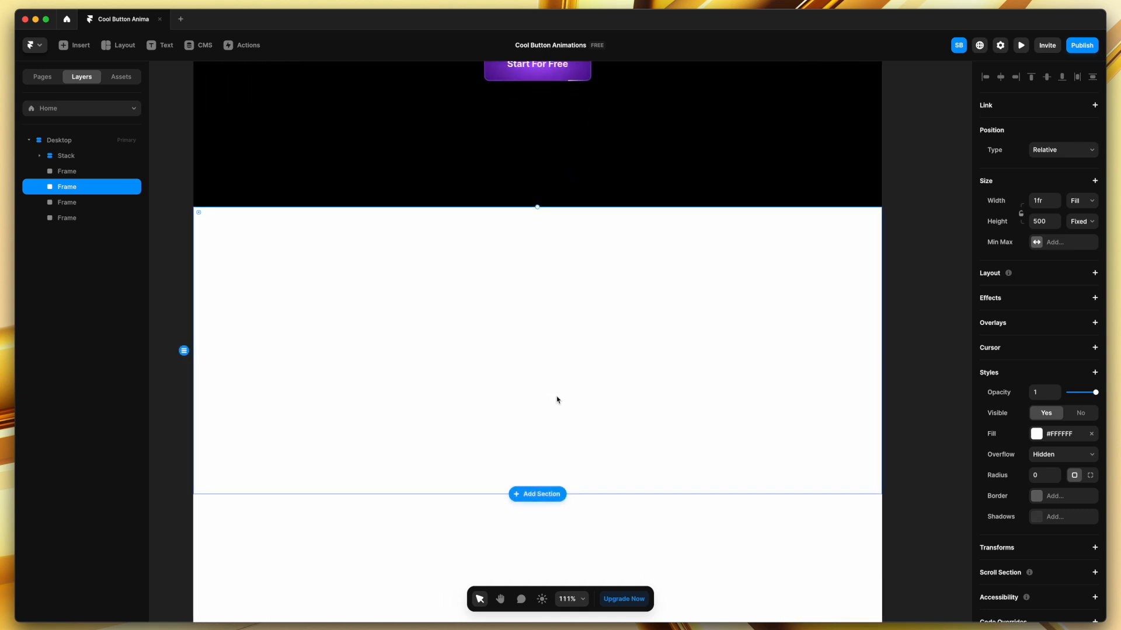
pyautogui.click(1037, 435)
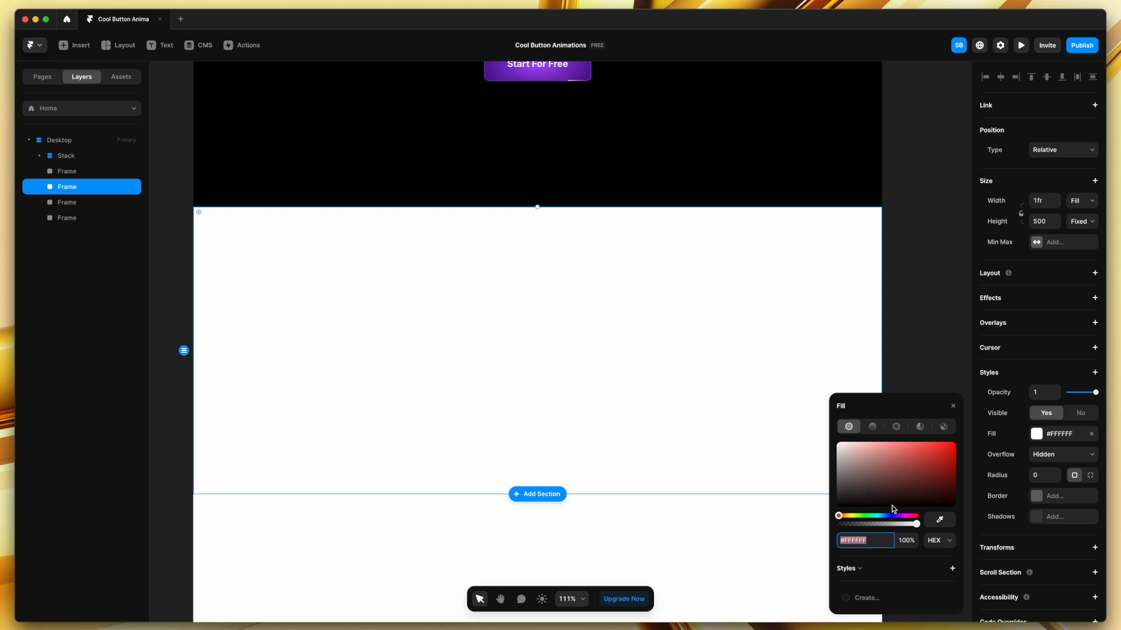
pyautogui.click(845, 515)
pyautogui.moveTo(953, 464); pyautogui.dragTo(933, 442)
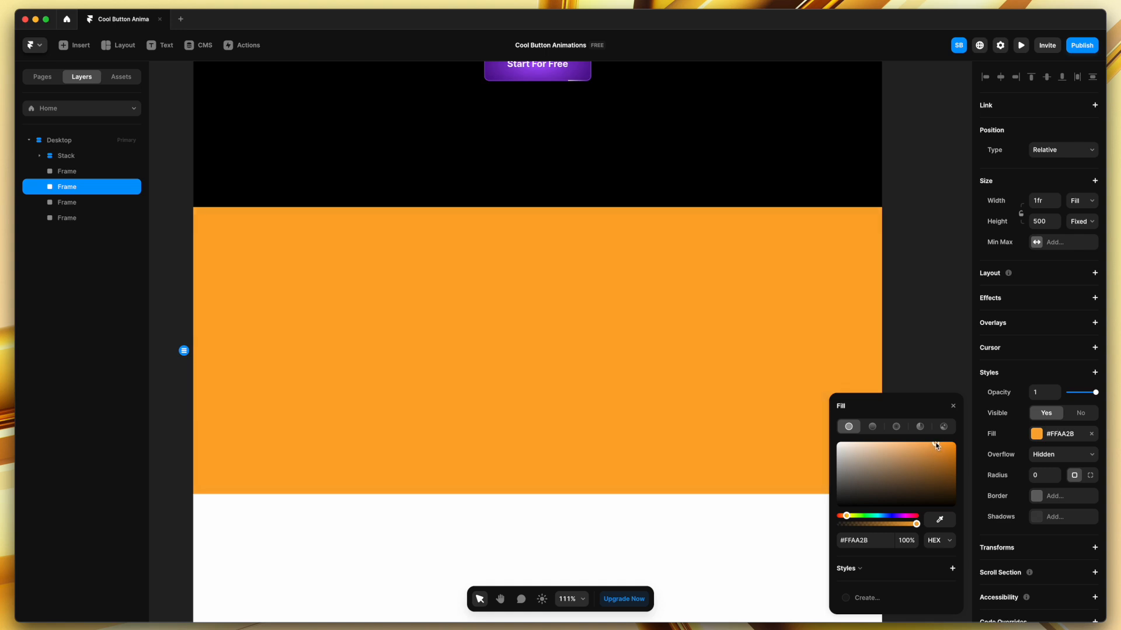
pyautogui.click(936, 248)
# Add a "Get a Demo" text layer near the middle of the orange section
pyautogui.scroll(2, 936, 248)
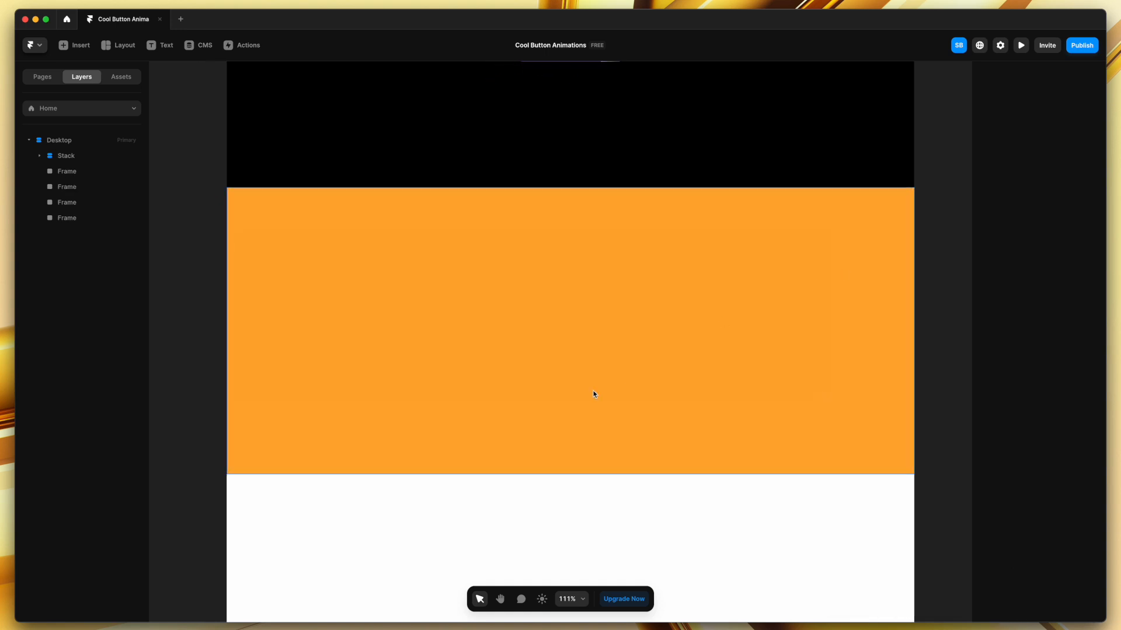
pyautogui.scroll(1, 593, 391)
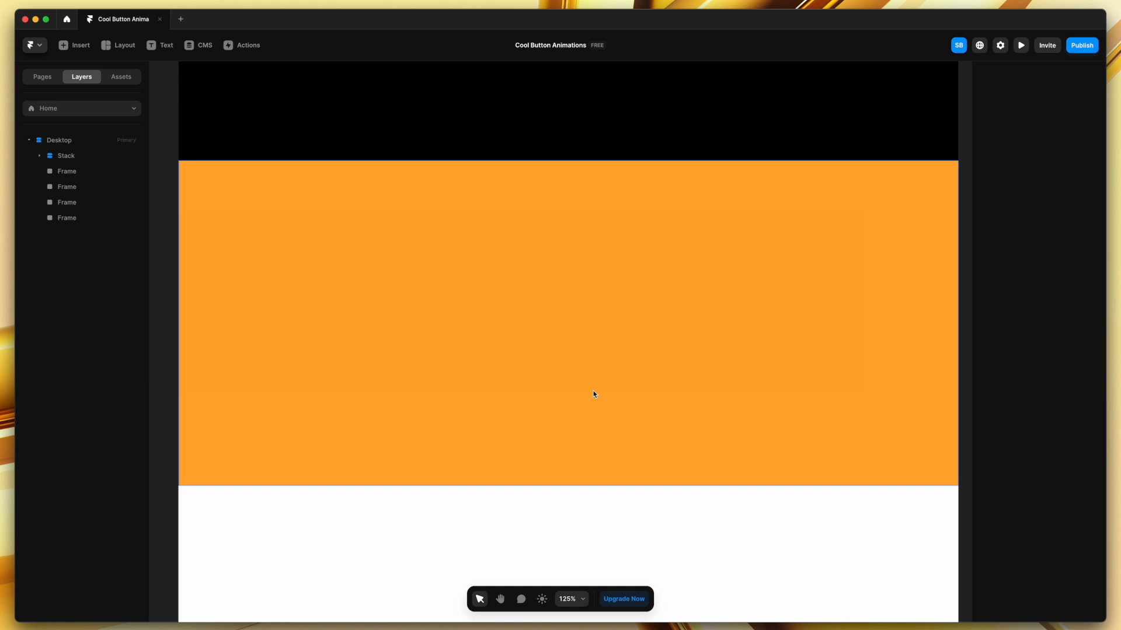
pyautogui.press('t')
pyautogui.click(550, 339)
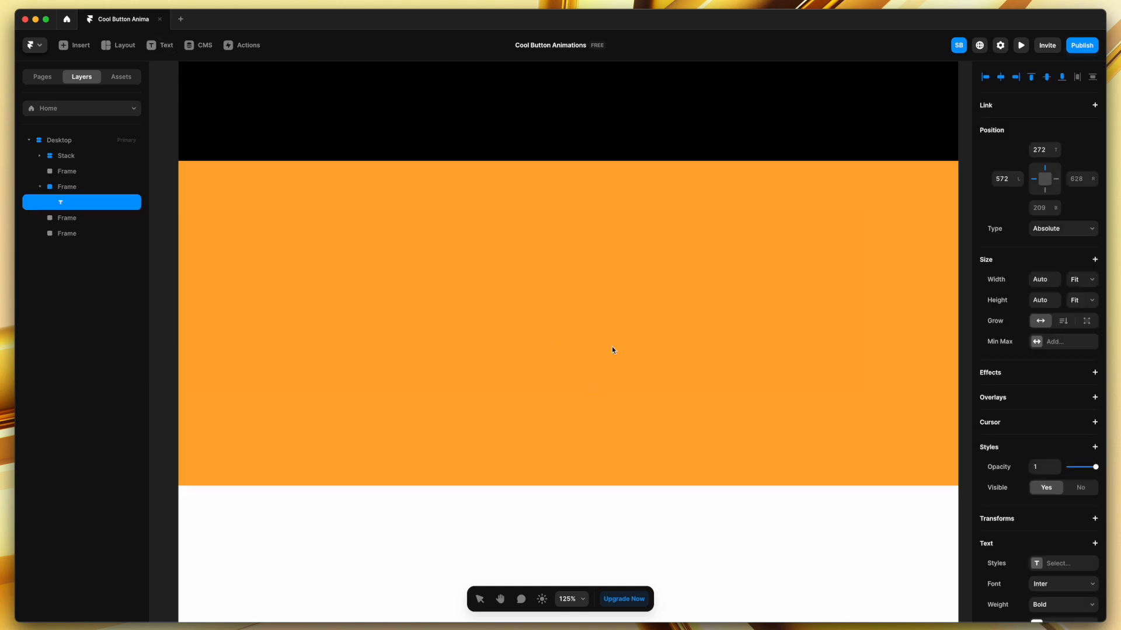
pyautogui.write('Get')
# Wrap the "Get a Demo" text in a stack with its width and height set to Fit Content
pyautogui.rightClick(590, 345)
pyautogui.moveTo(631, 473)
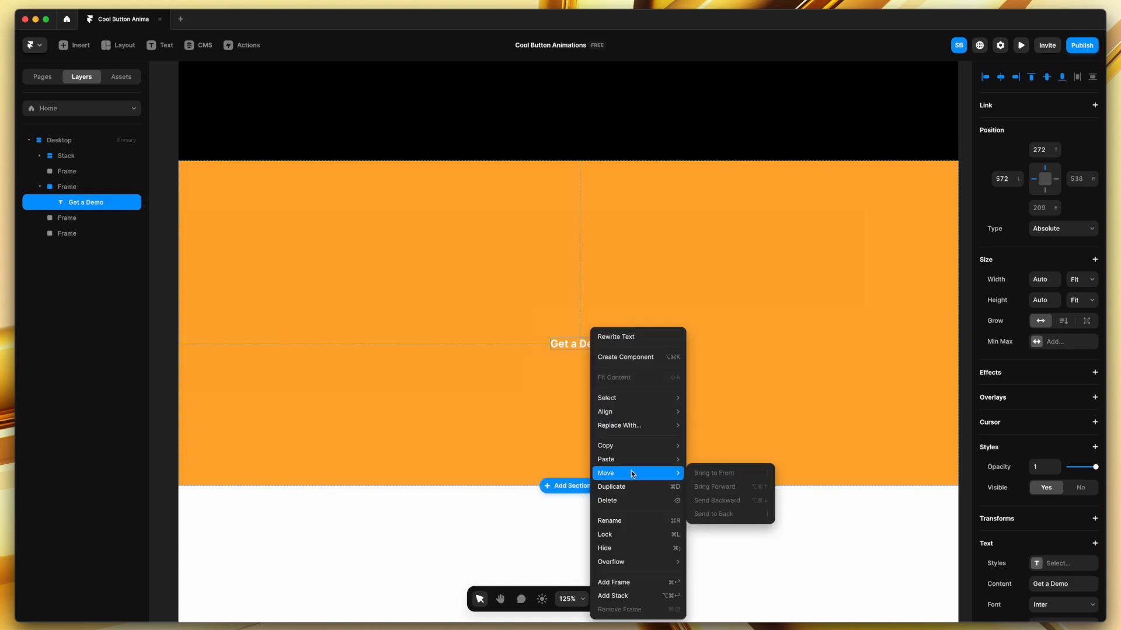
pyautogui.click(638, 596)
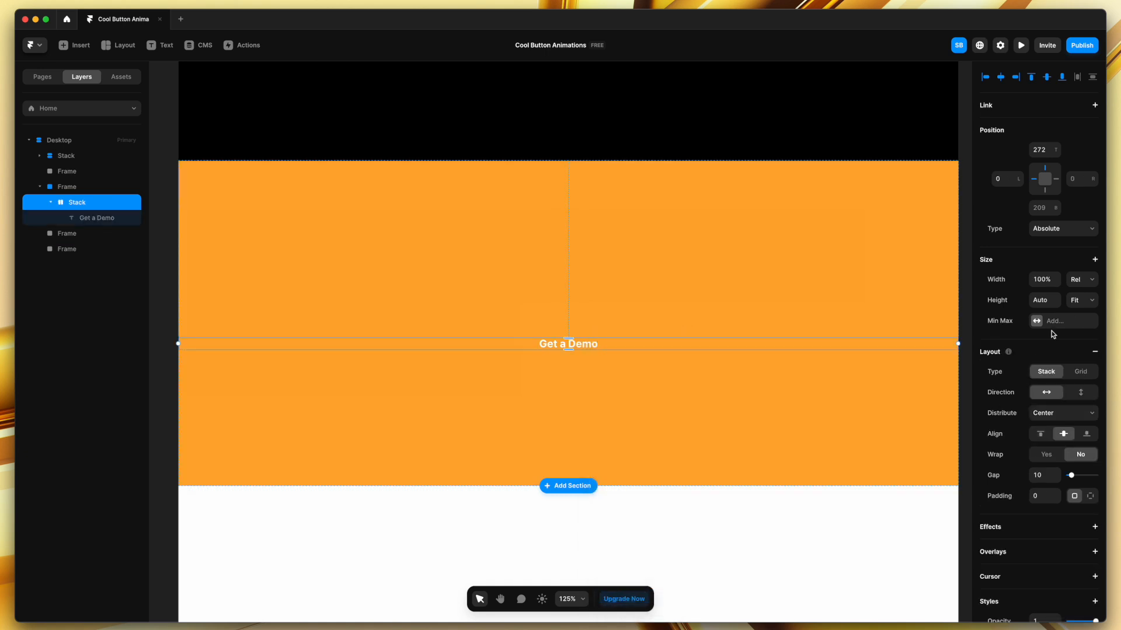
pyautogui.click(1079, 279)
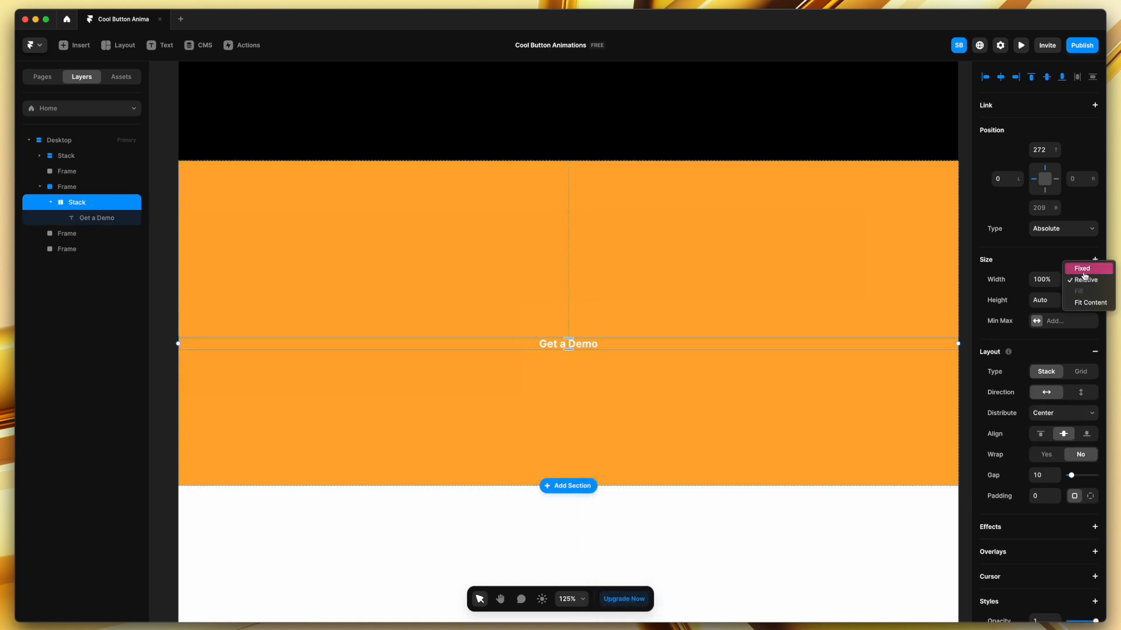
pyautogui.click(1085, 303)
pyautogui.click(1084, 300)
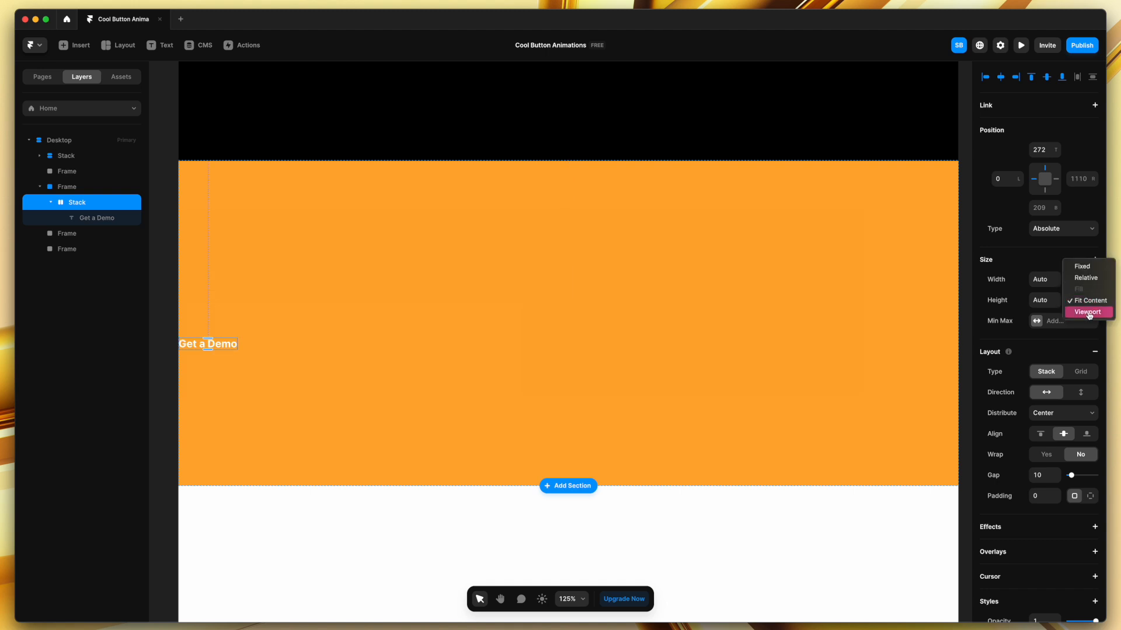
pyautogui.click(1093, 302)
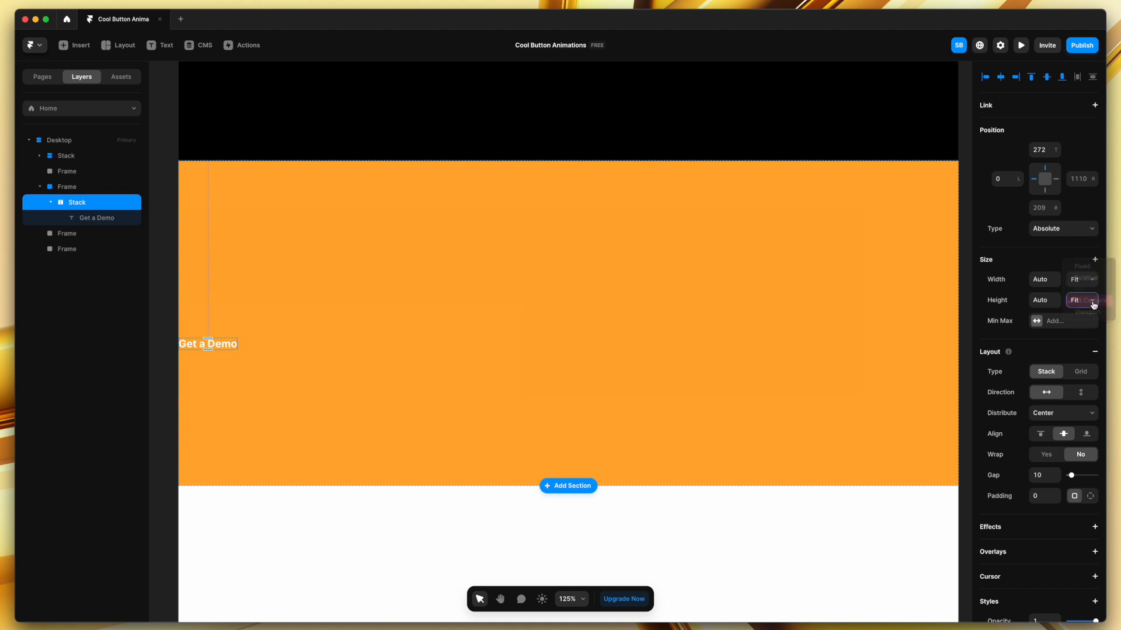
# Add a vertical stack layout to the orange section, centering the "Get a Demo" stack in it
pyautogui.click(617, 350)
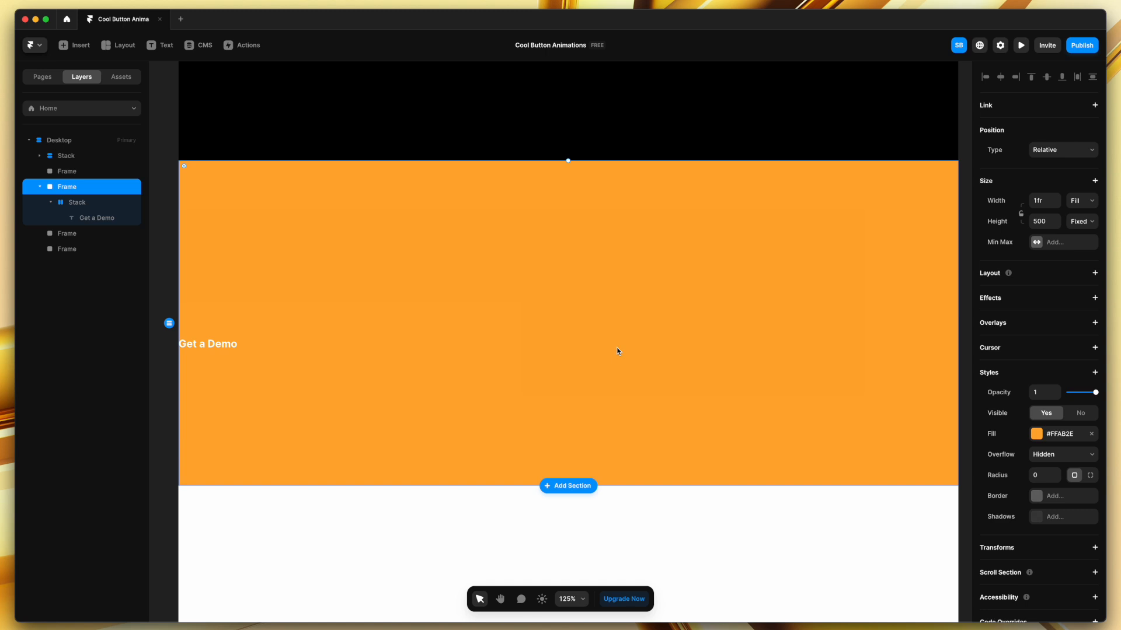
pyautogui.scroll(-3, 617, 351)
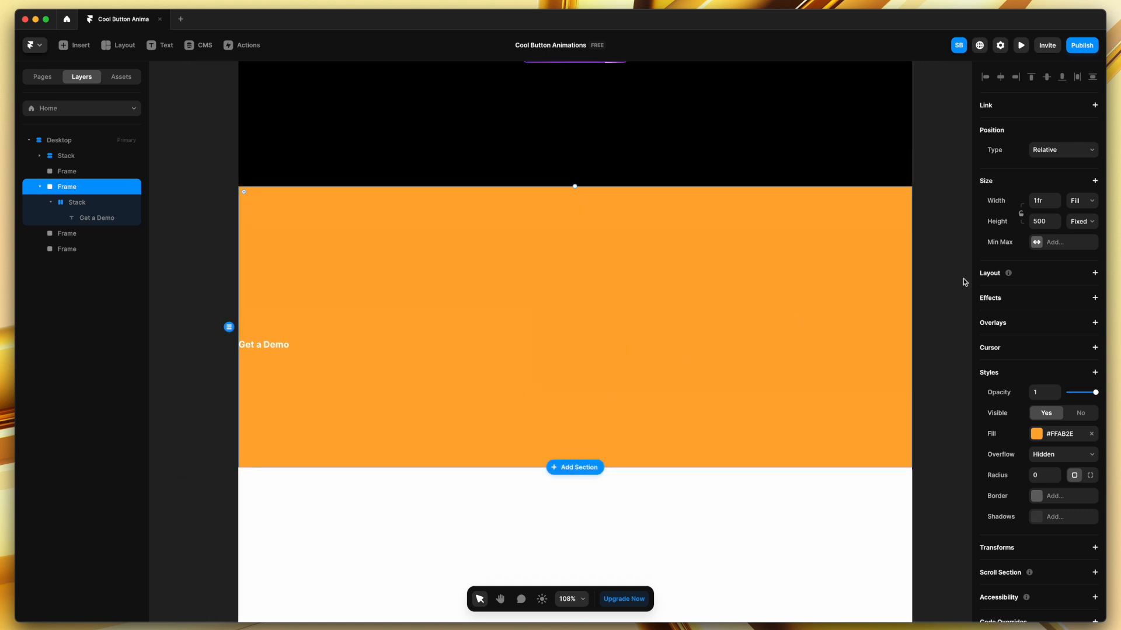
pyautogui.click(1095, 273)
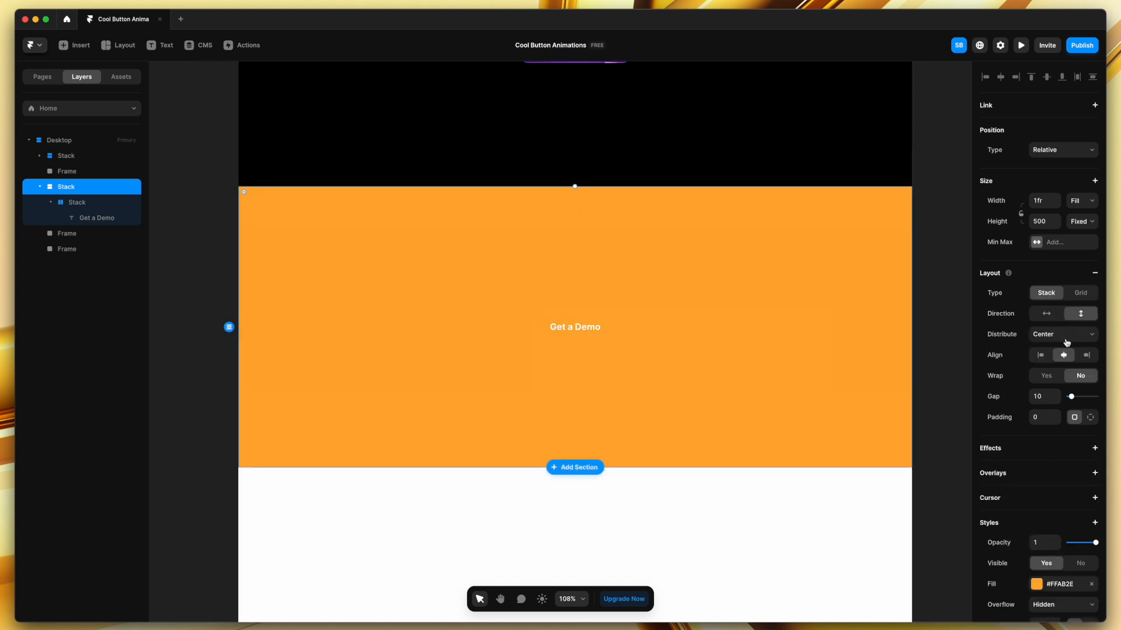
# Set the "Get a Demo" stack's padding to 20 for the top and bottom and 40 for the right and left
pyautogui.press('Return')
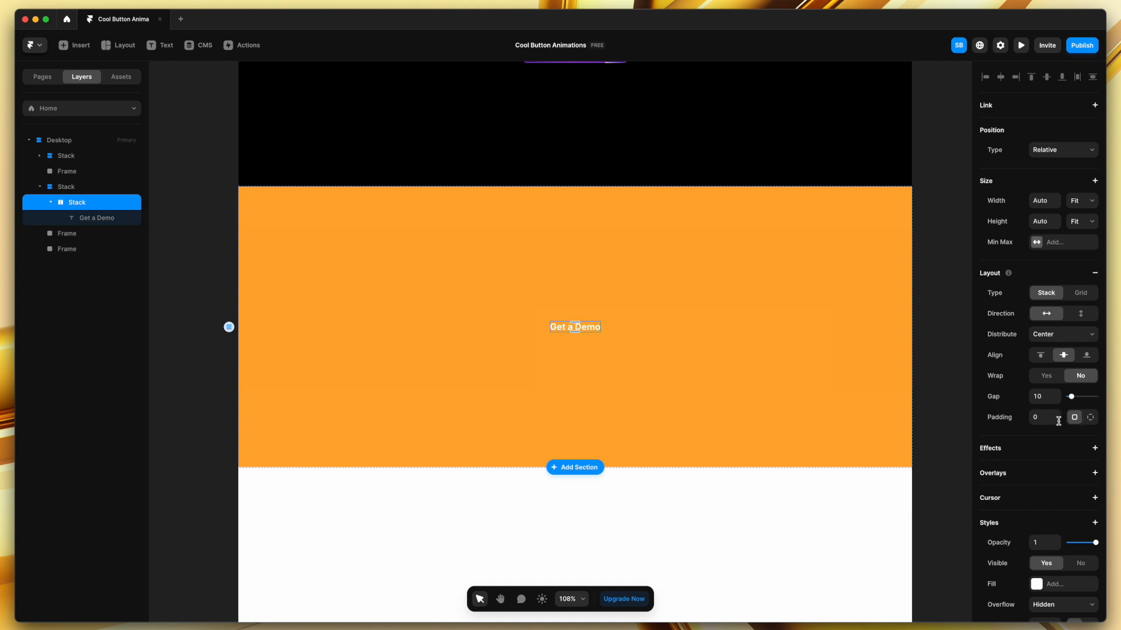
pyautogui.click(1090, 417)
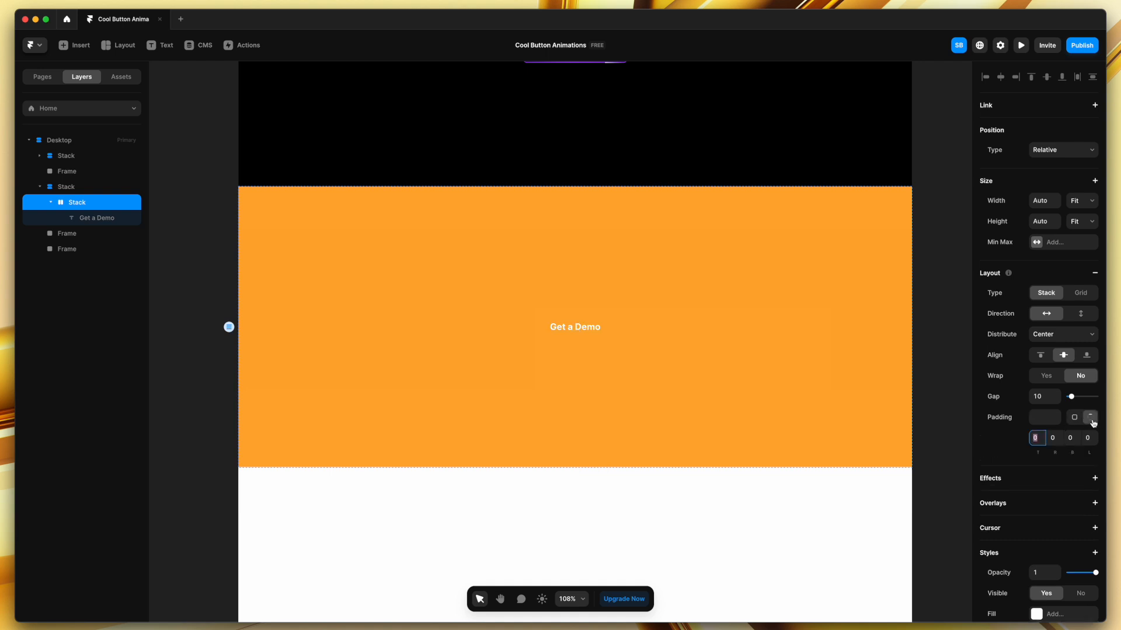
pyautogui.write('20')
pyautogui.write('40')
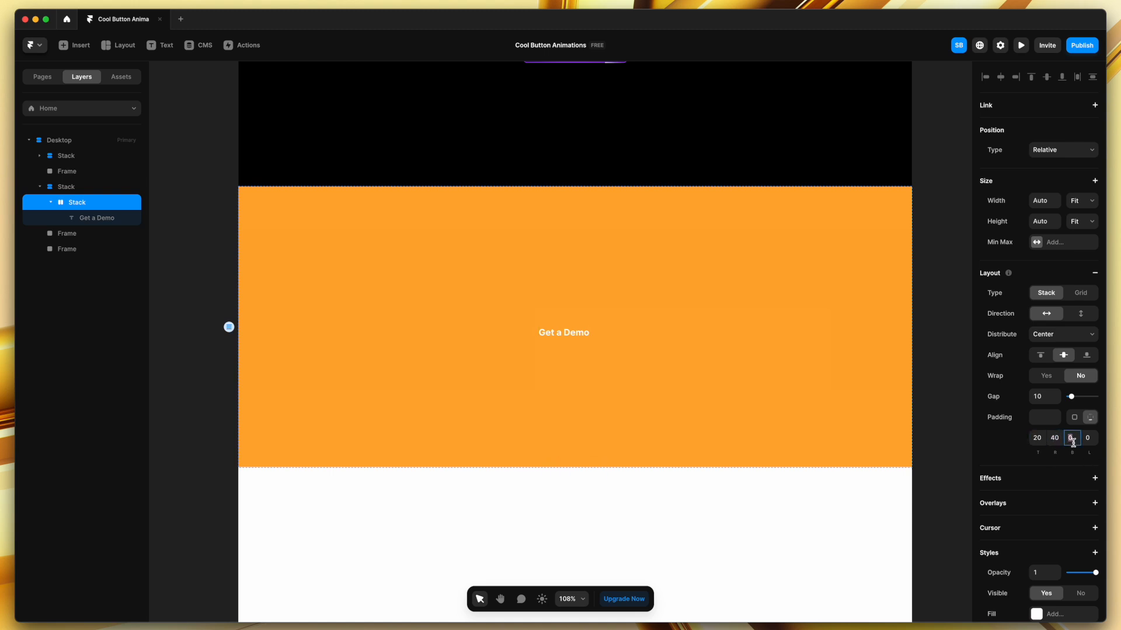
pyautogui.press('Return')
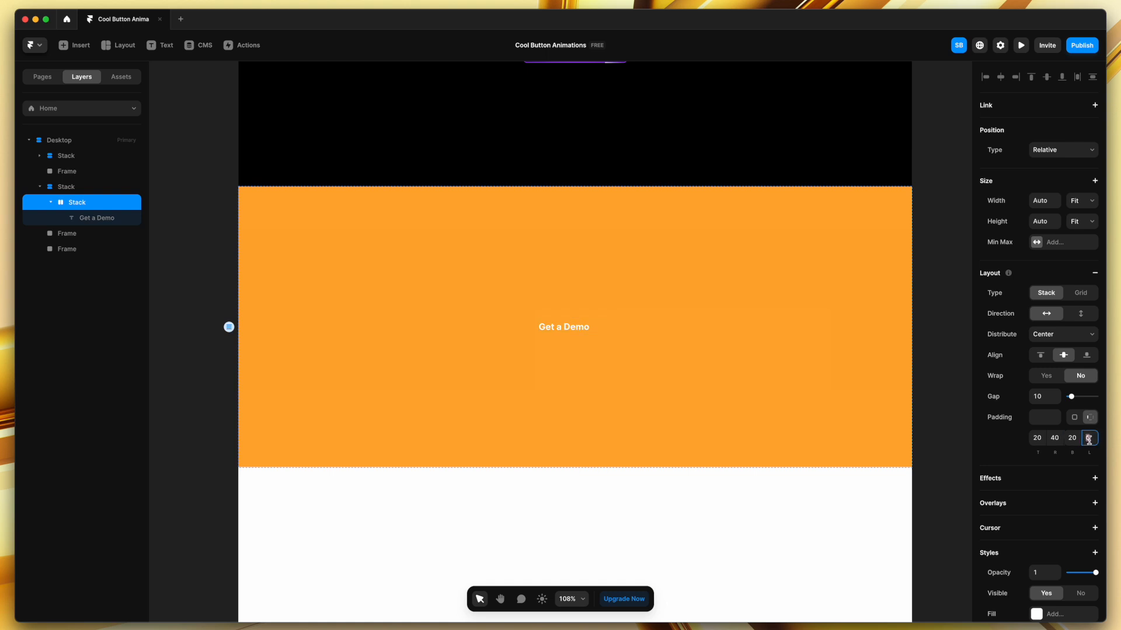
pyautogui.write('40')
pyautogui.press('Return')
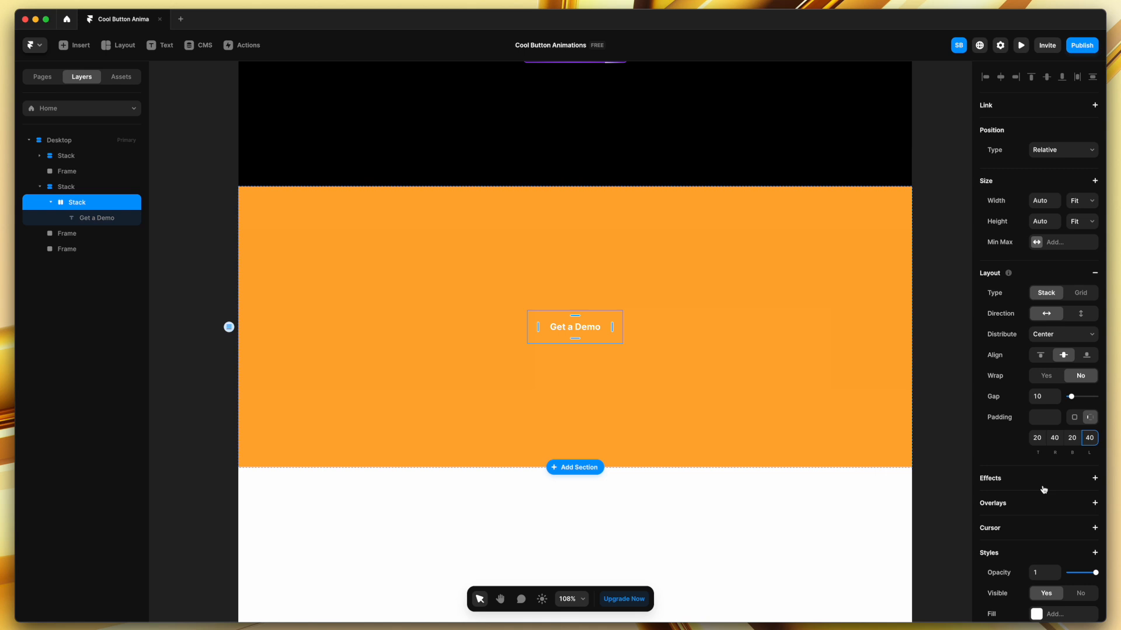
# Fill the "Get a Demo" button stack with blue-violet #3D00D9
pyautogui.scroll(-3, 1042, 486)
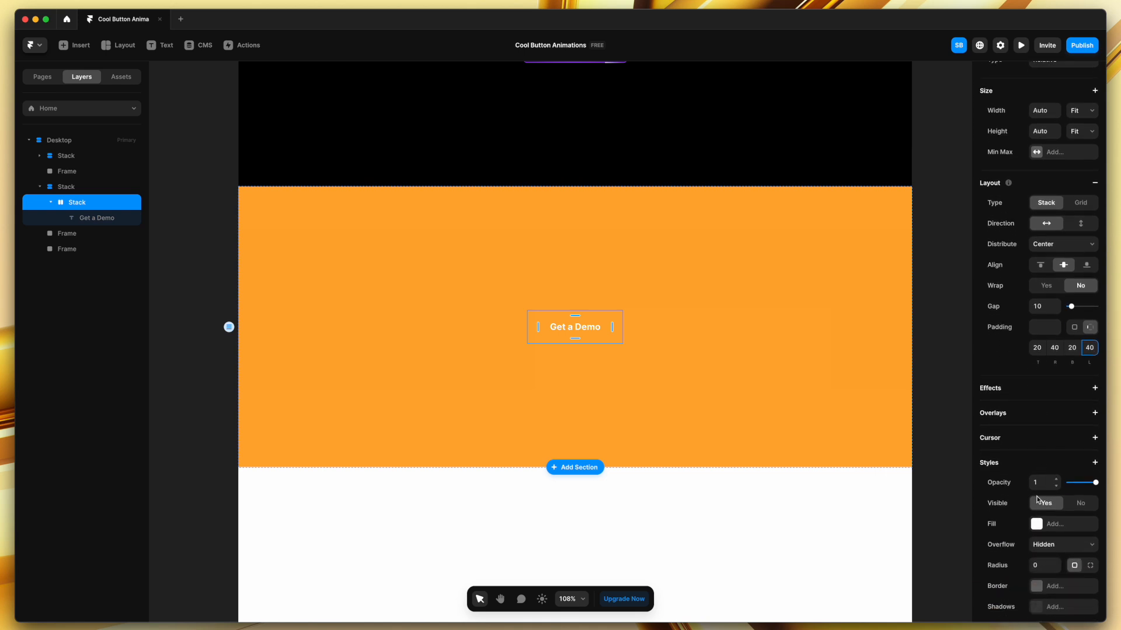
pyautogui.click(1036, 525)
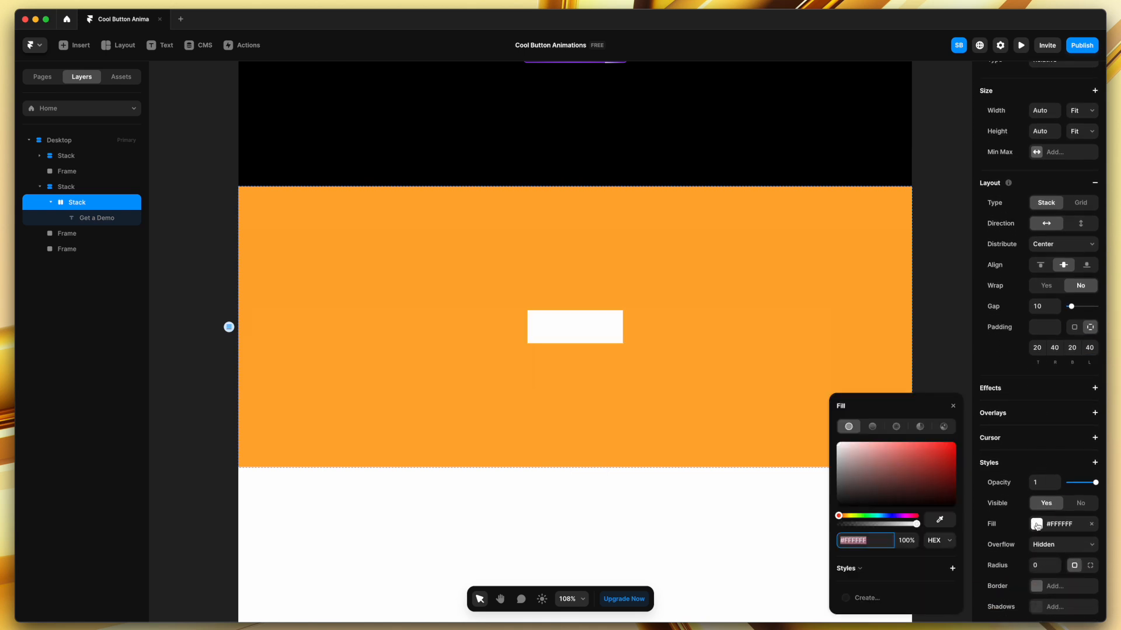
pyautogui.click(895, 516)
pyautogui.moveTo(909, 499); pyautogui.dragTo(970, 455)
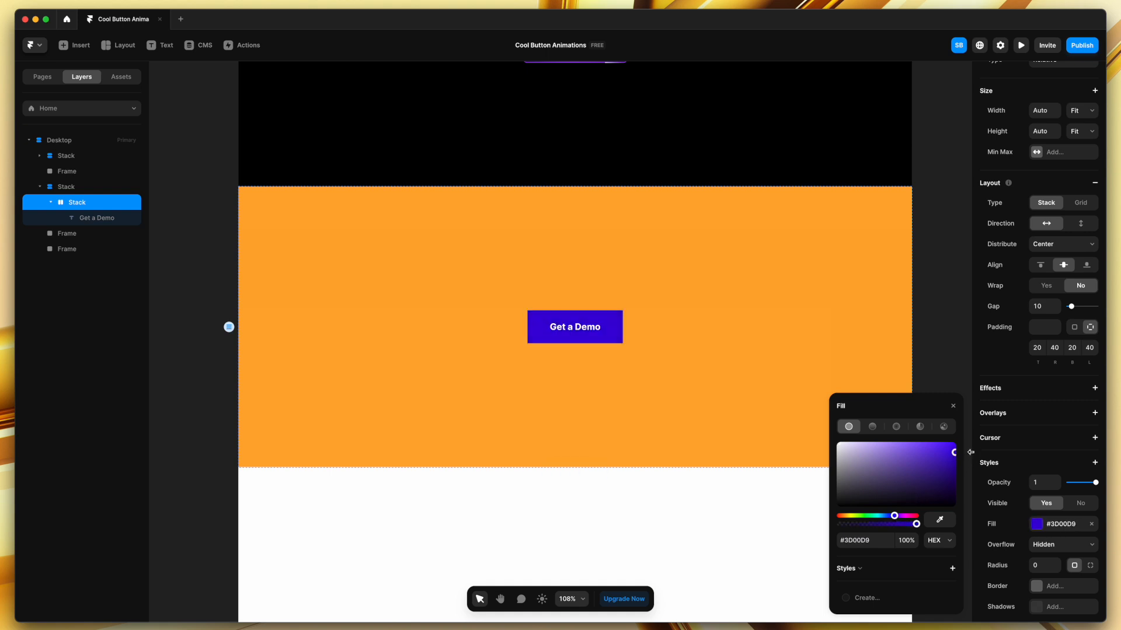
pyautogui.click(941, 343)
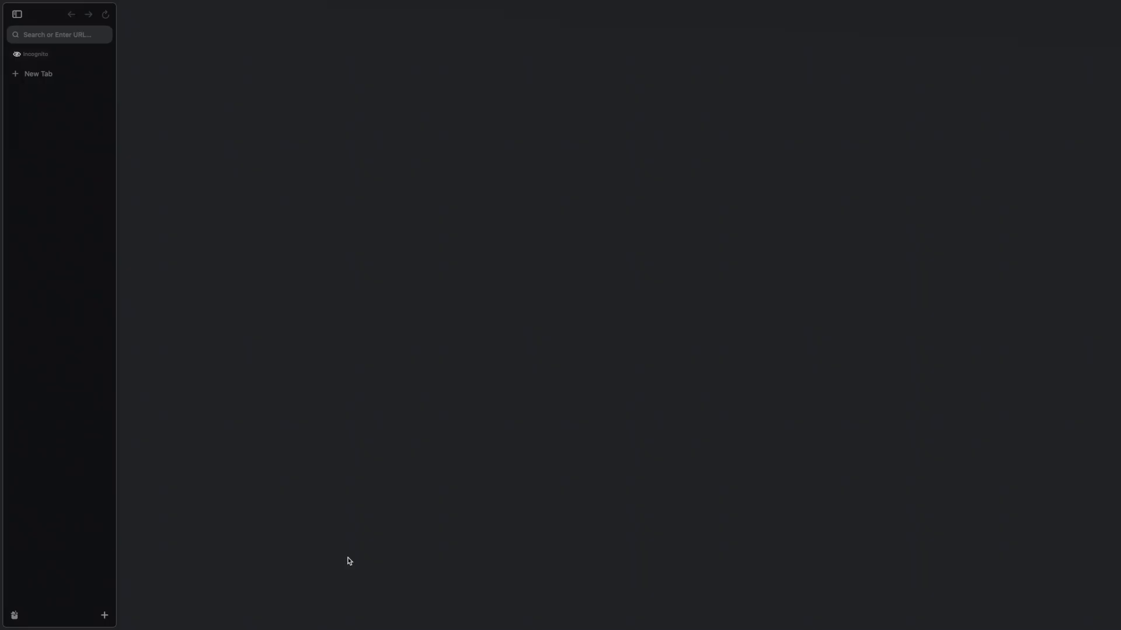
# Switch to the web browser, open the LottieFiles site and browse its featured animation library
pyautogui.press('super+t')
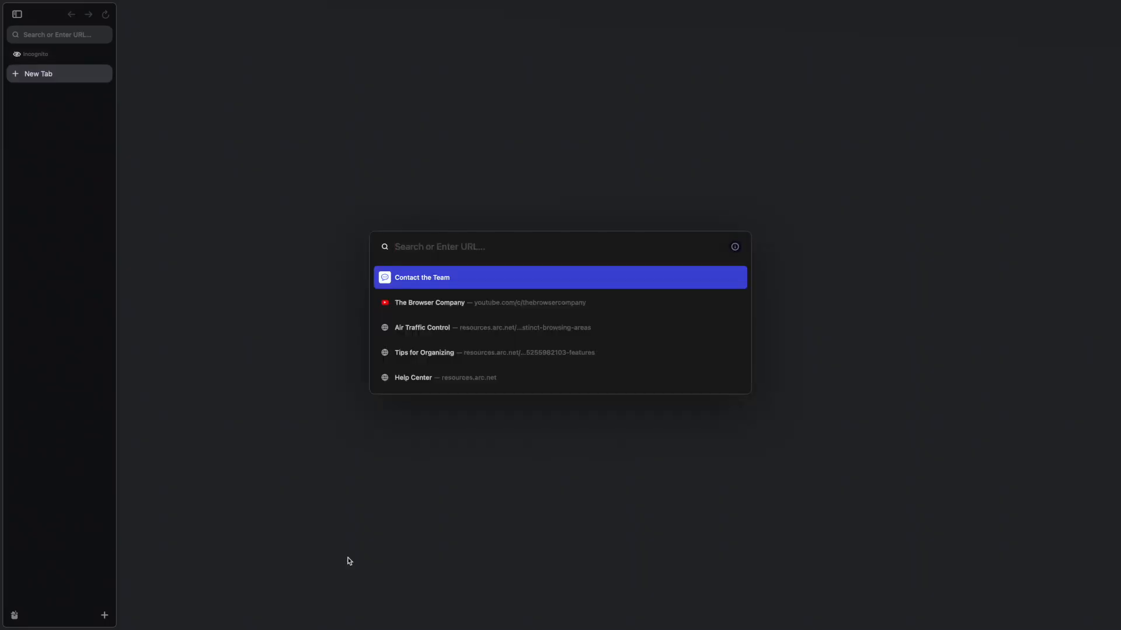
pyautogui.write('lott')
pyautogui.press('Return')
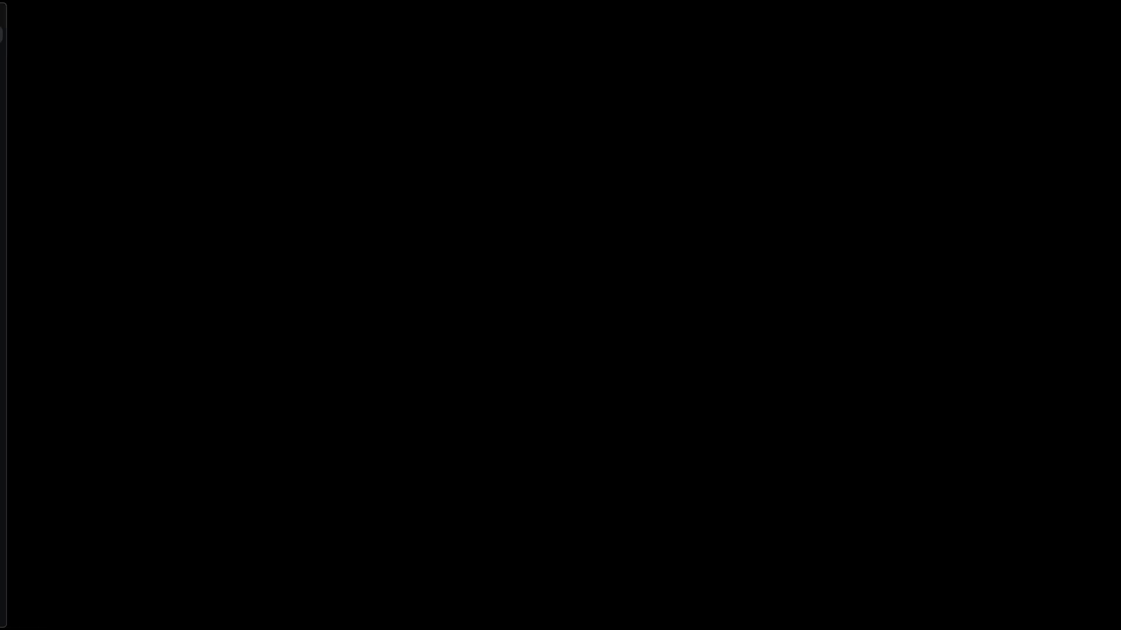
pyautogui.scroll(-10, 603, 278)
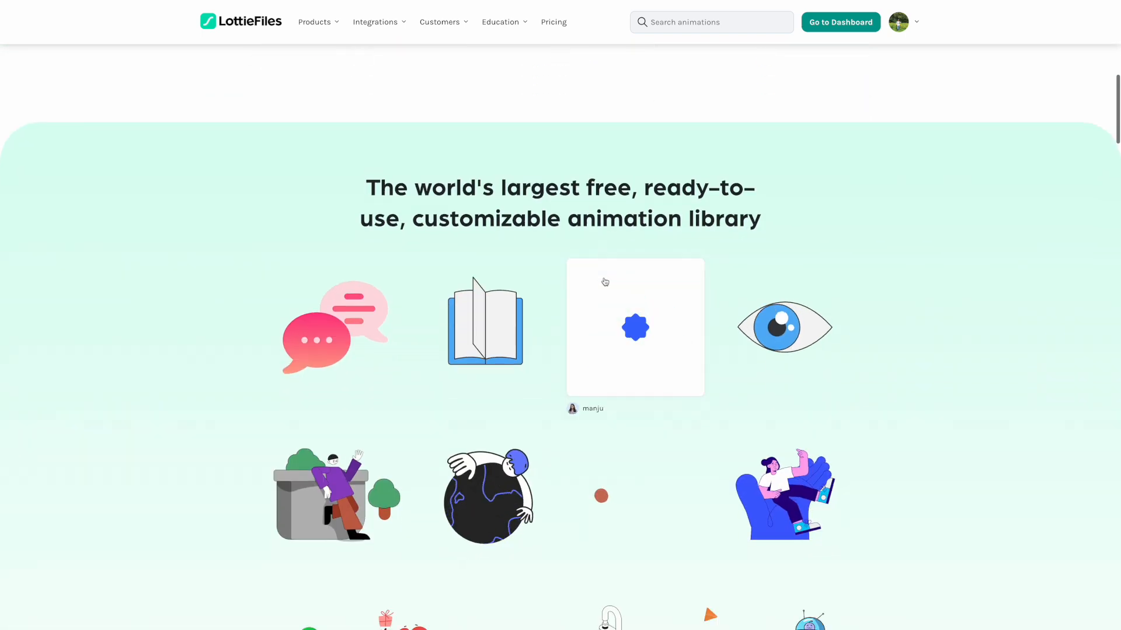
pyautogui.scroll(-2, 604, 282)
pyautogui.scroll(1, 605, 281)
pyautogui.scroll(-3, 603, 280)
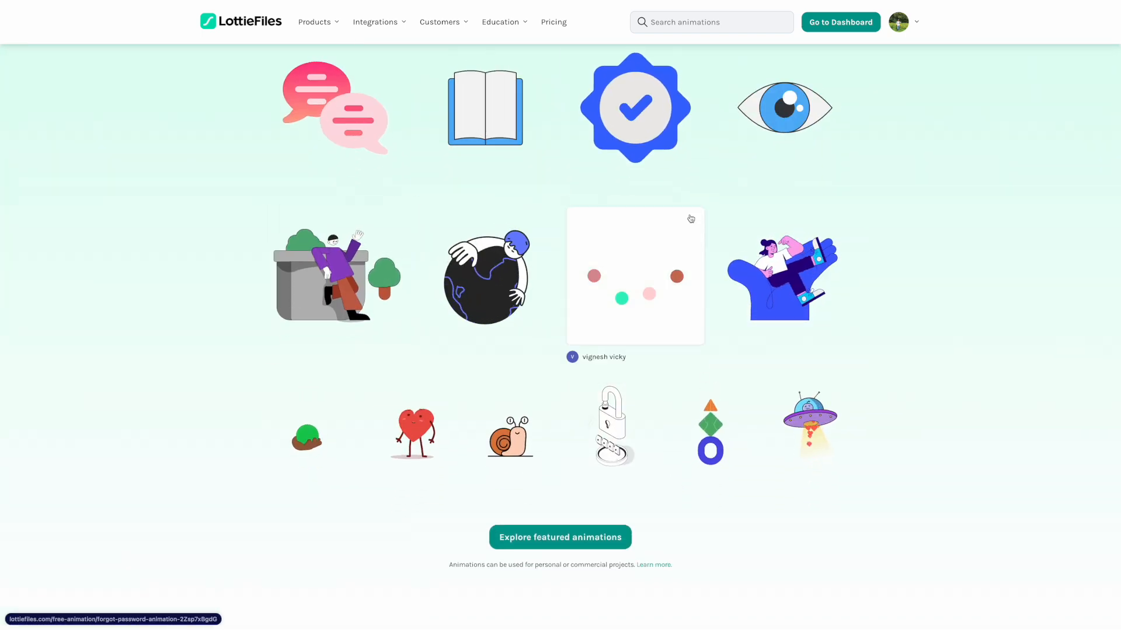
# Search LottieFiles for "arrow" and look through the resulting animations
pyautogui.click(695, 23)
pyautogui.write('ar')
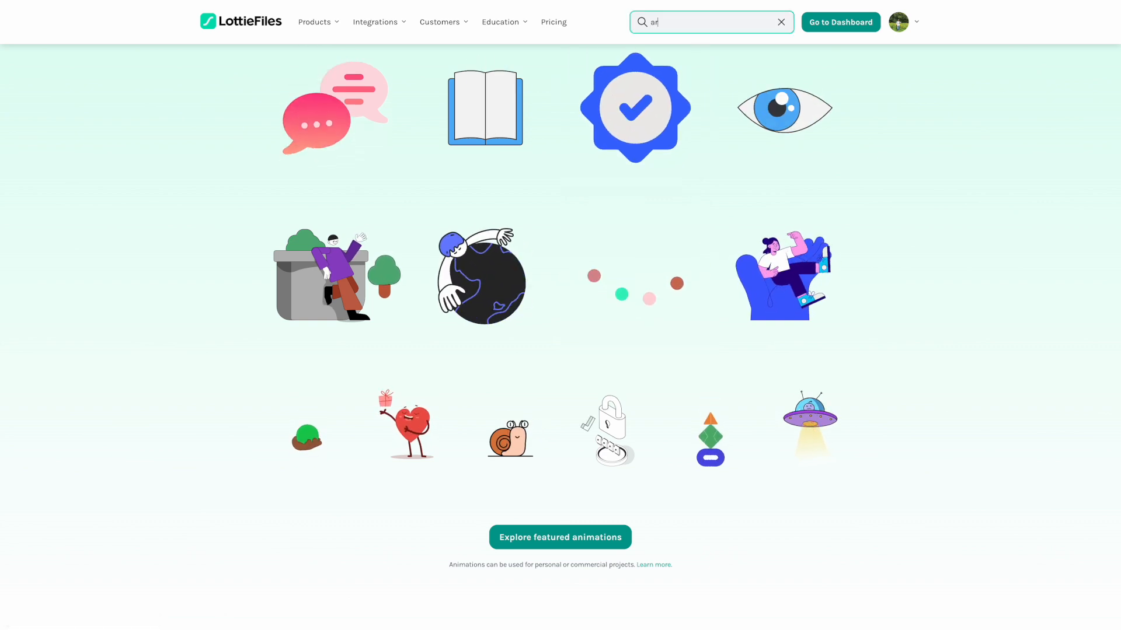
pyautogui.write('row')
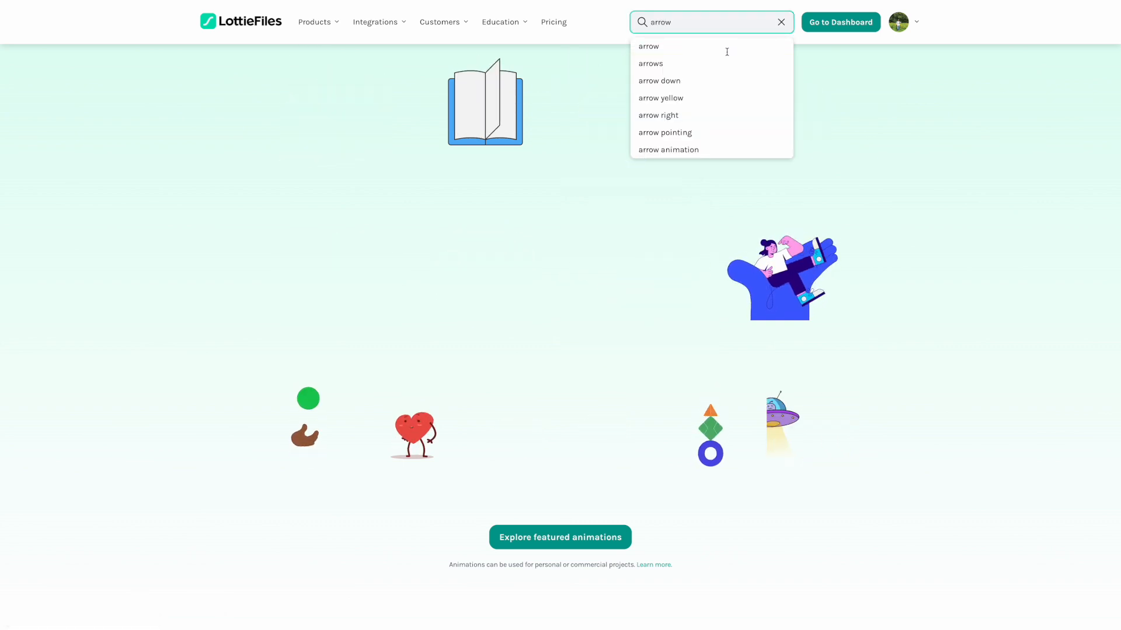
pyautogui.click(726, 52)
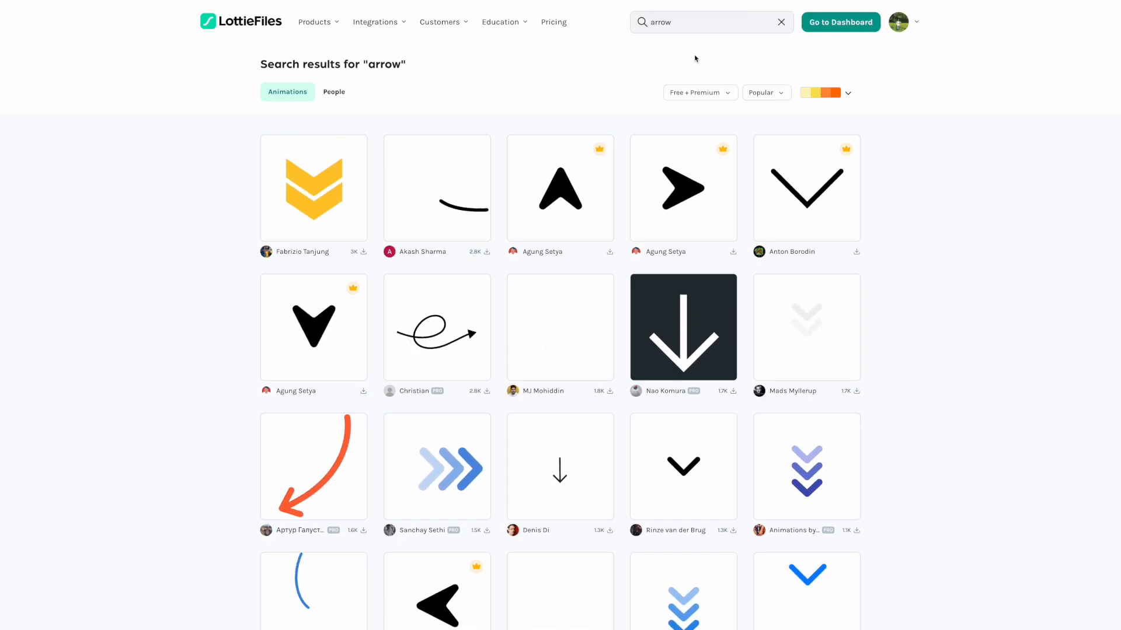
pyautogui.scroll(-2, 600, 391)
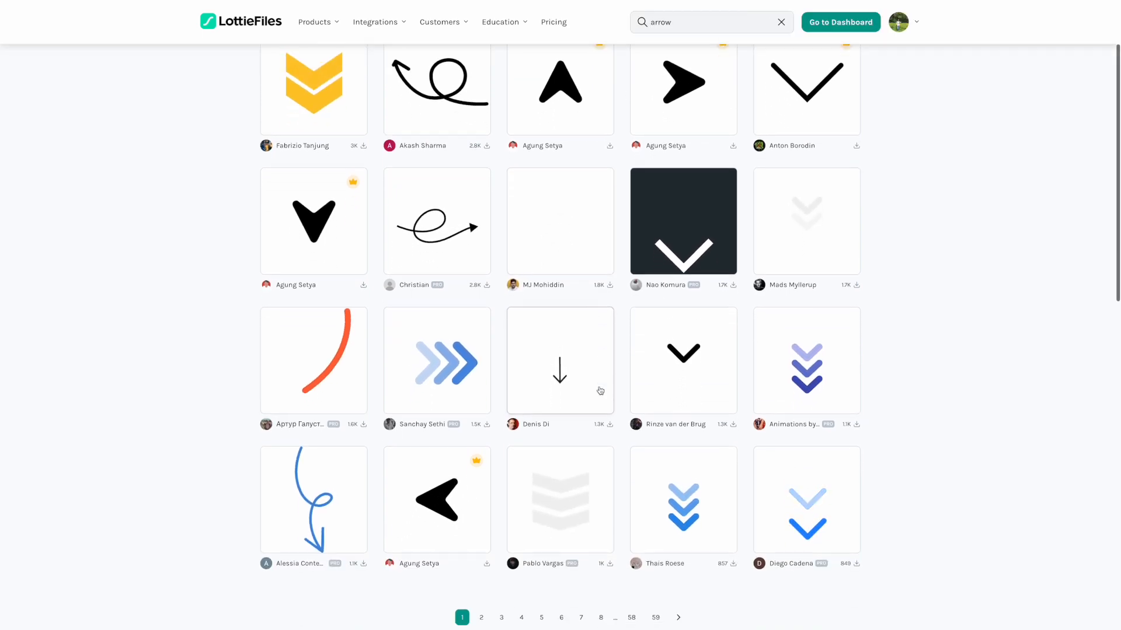
pyautogui.scroll(-1, 600, 390)
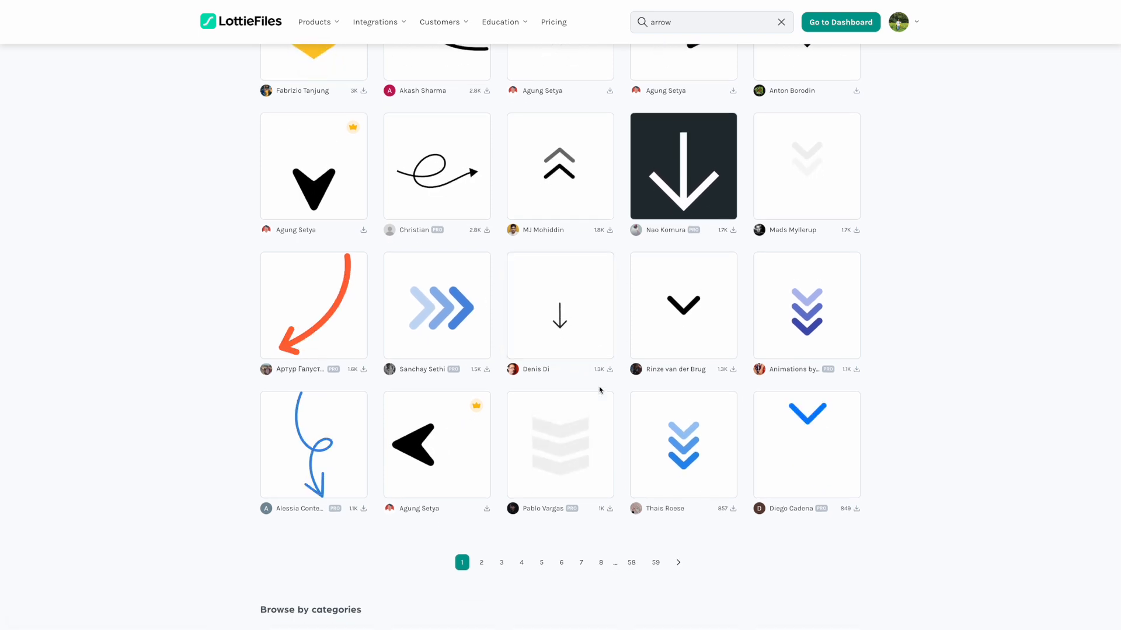
pyautogui.scroll(3, 600, 391)
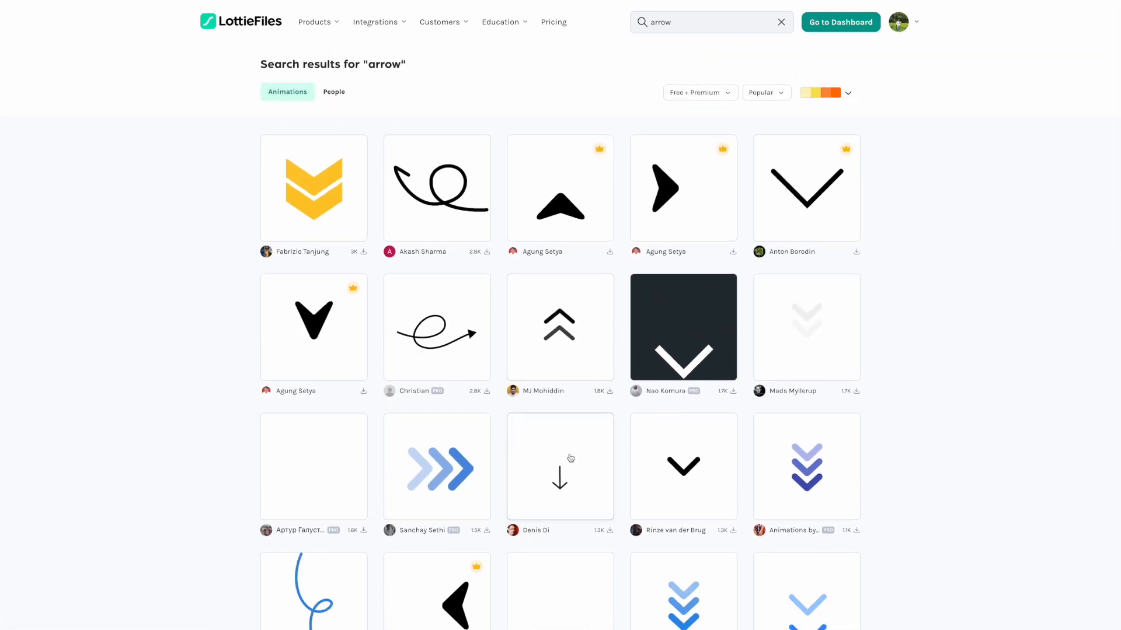
pyautogui.scroll(-3, 570, 458)
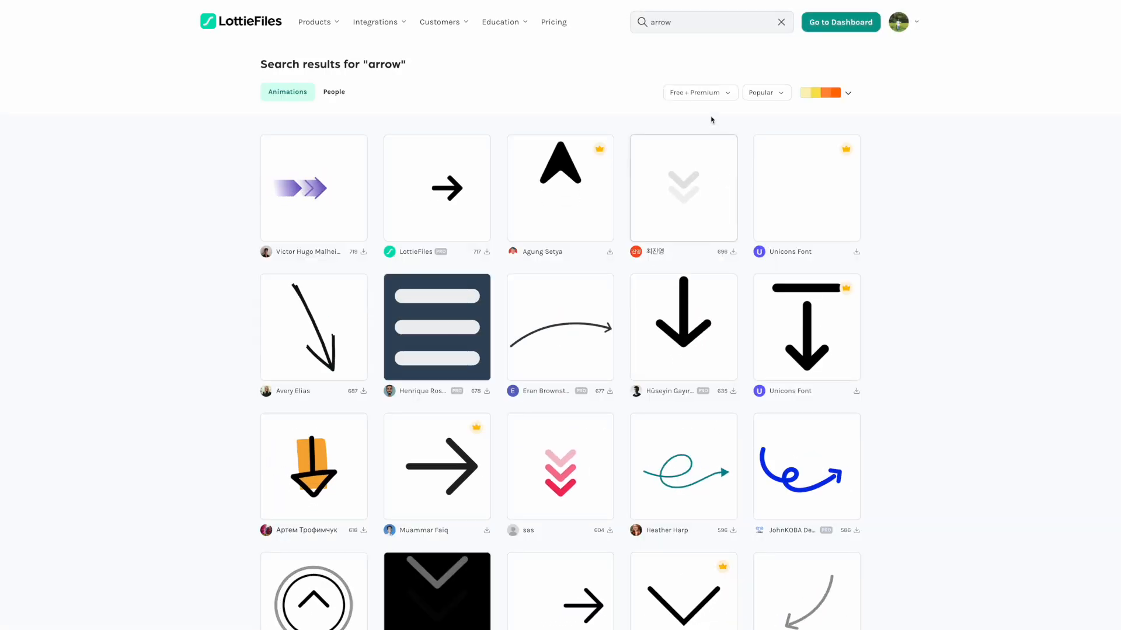
# Filter the arrow results to Free and open the details of the blue triple-chevron arrow animation
pyautogui.click(726, 93)
pyautogui.click(688, 129)
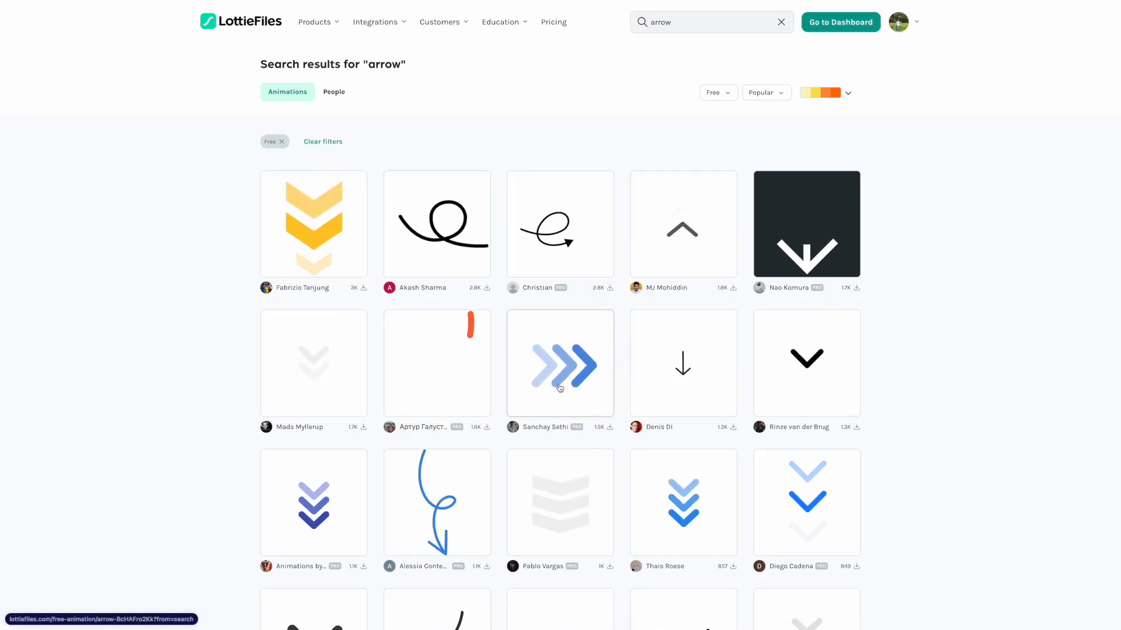
pyautogui.click(559, 388)
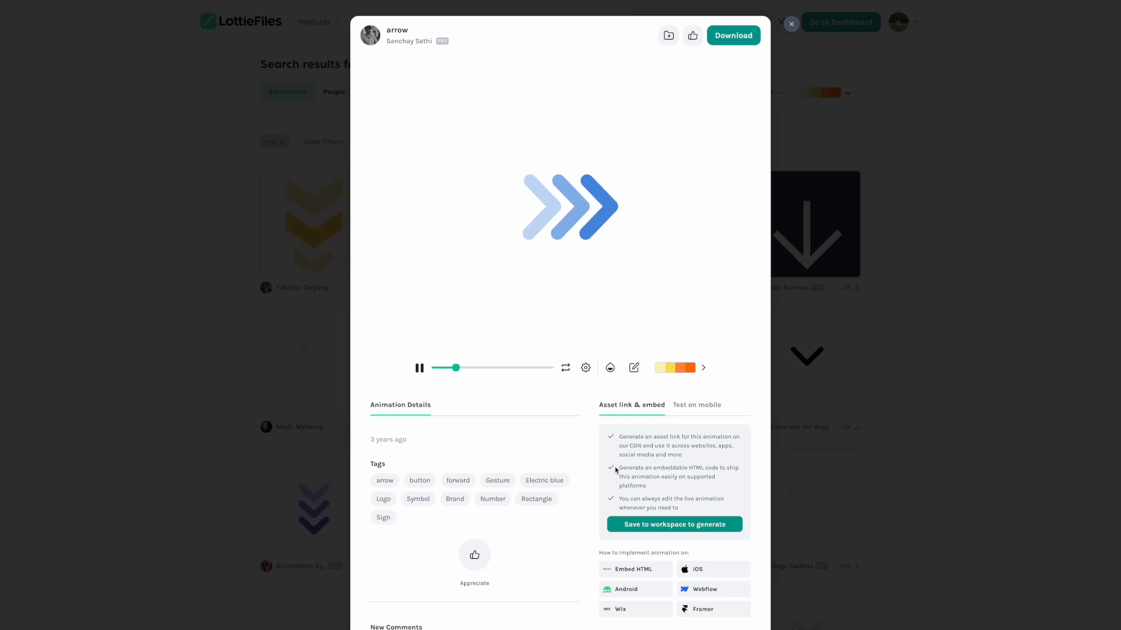
pyautogui.scroll(-2, 617, 492)
pyautogui.scroll(-4, 616, 492)
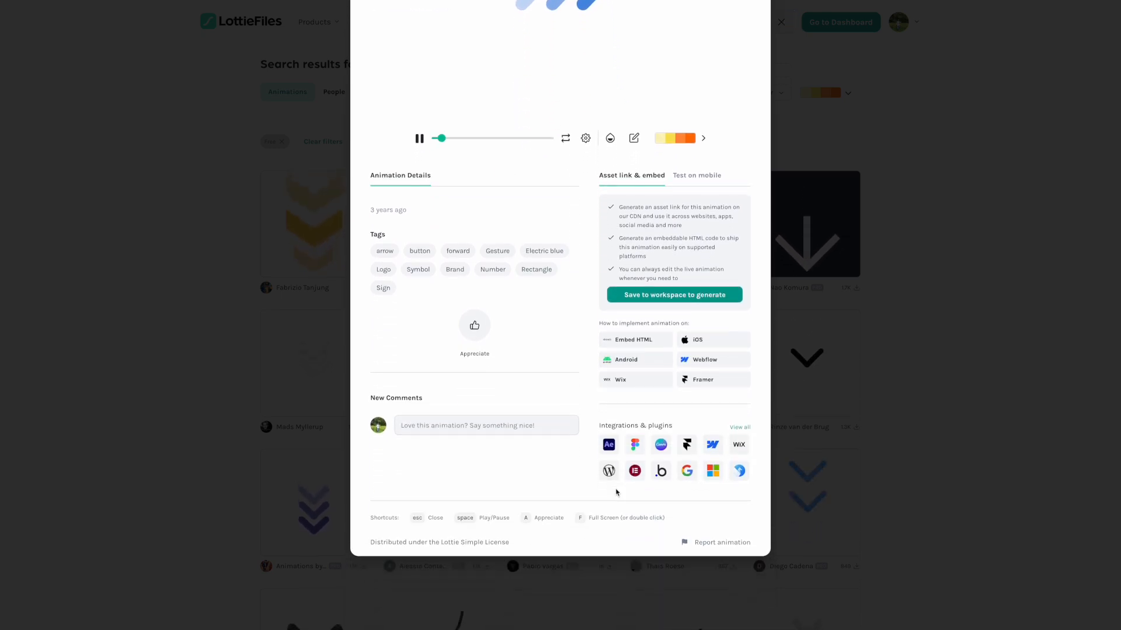
pyautogui.scroll(4, 574, 350)
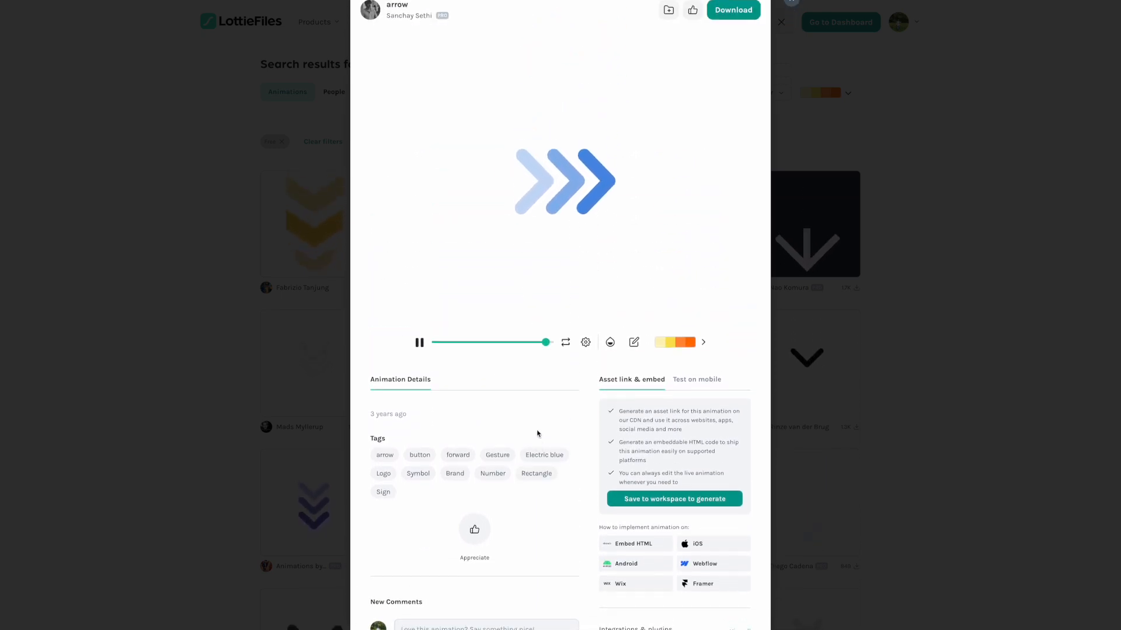
pyautogui.scroll(1, 573, 304)
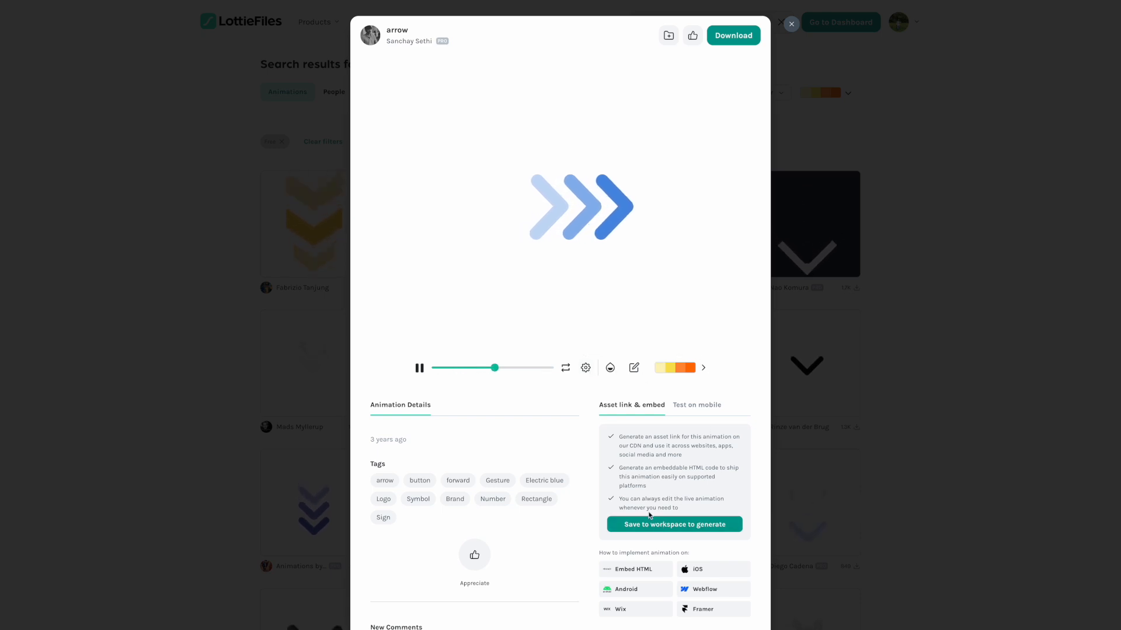
# Try a teal background behind the arrow animation preview and restore the white one
pyautogui.click(610, 368)
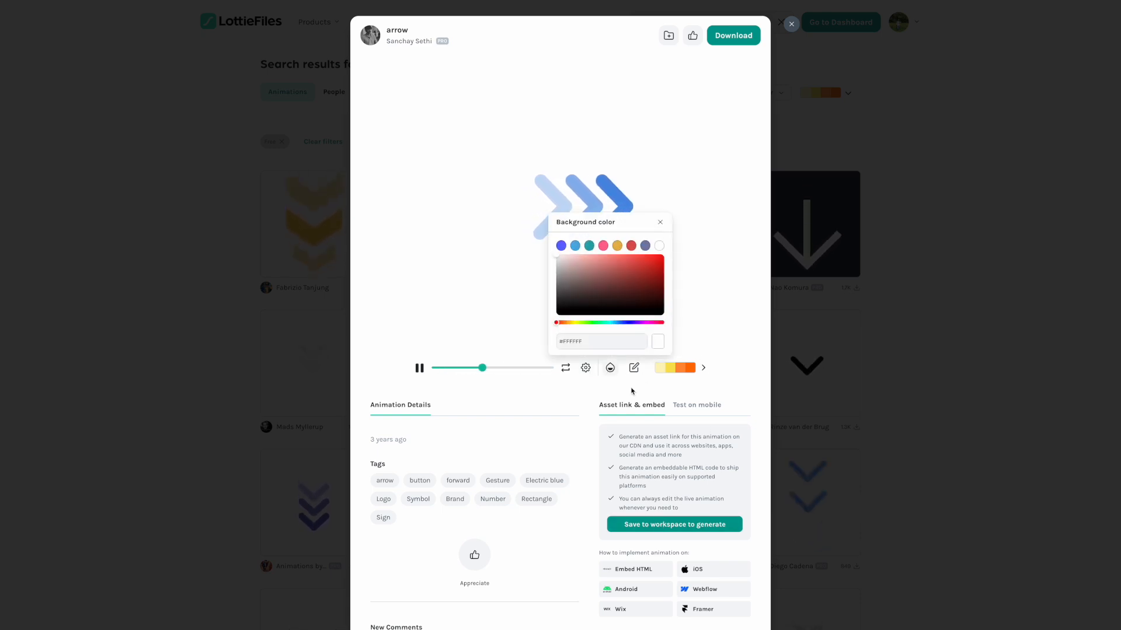
pyautogui.click(589, 245)
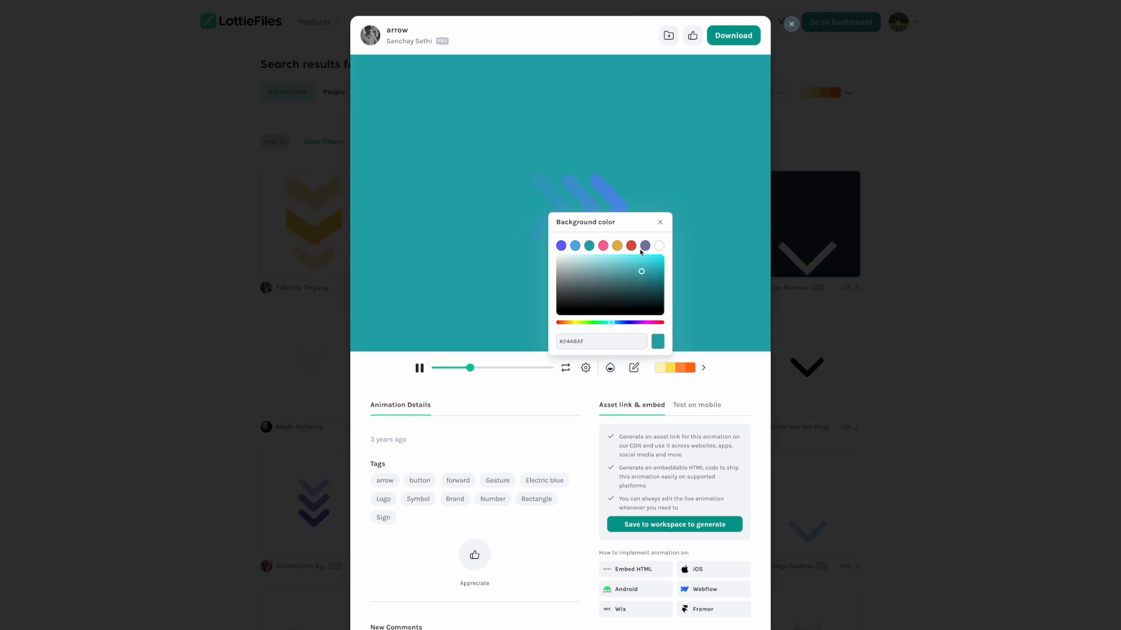
pyautogui.click(660, 244)
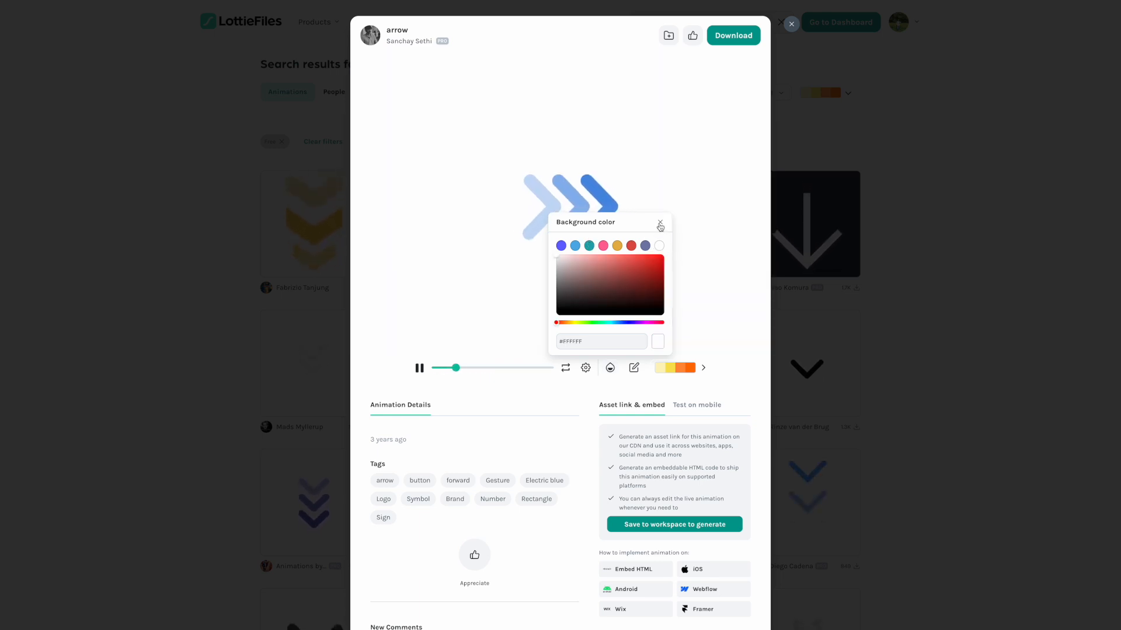
pyautogui.click(660, 222)
# Try several preset color palettes on the arrow animation, including the yellow-orange and the orange-pink-purple ones
pyautogui.click(703, 367)
pyautogui.click(735, 309)
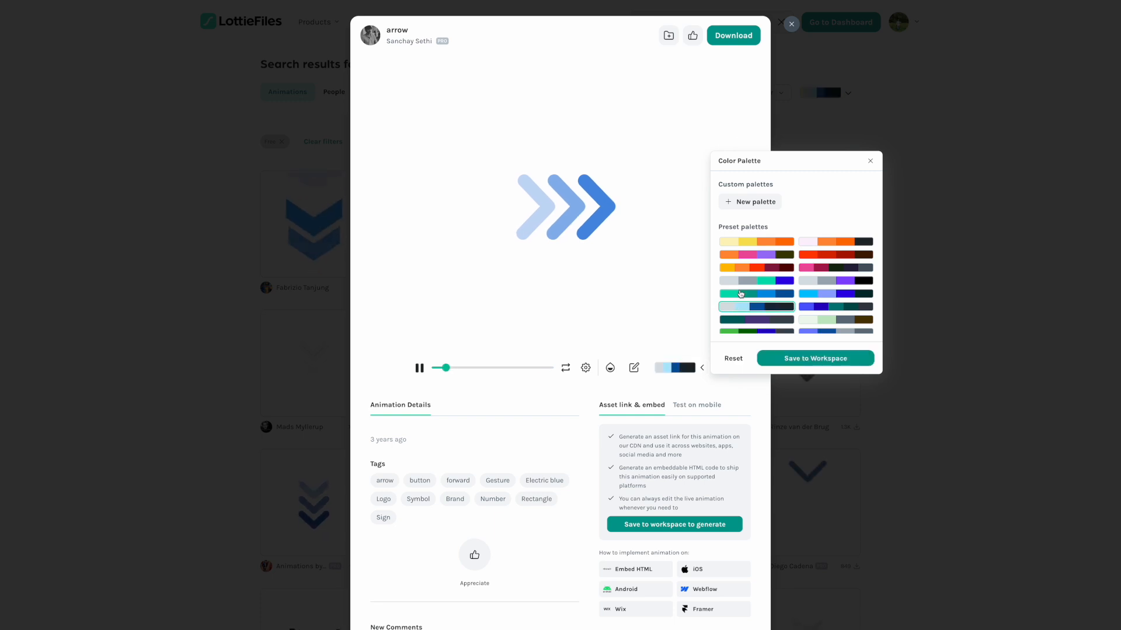
pyautogui.click(747, 243)
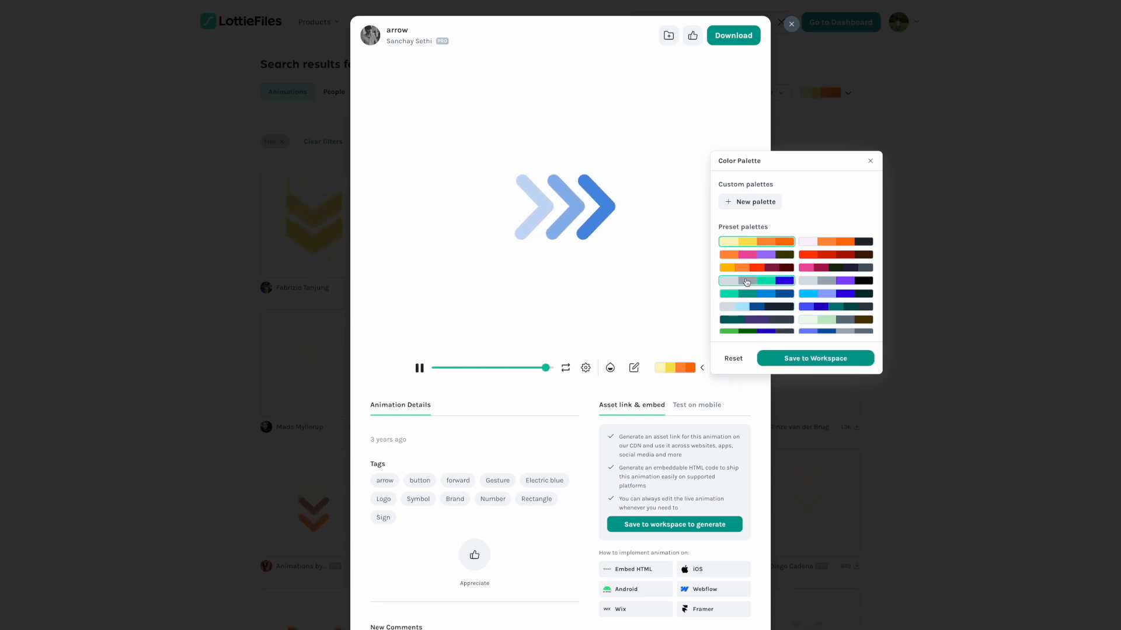
pyautogui.click(755, 257)
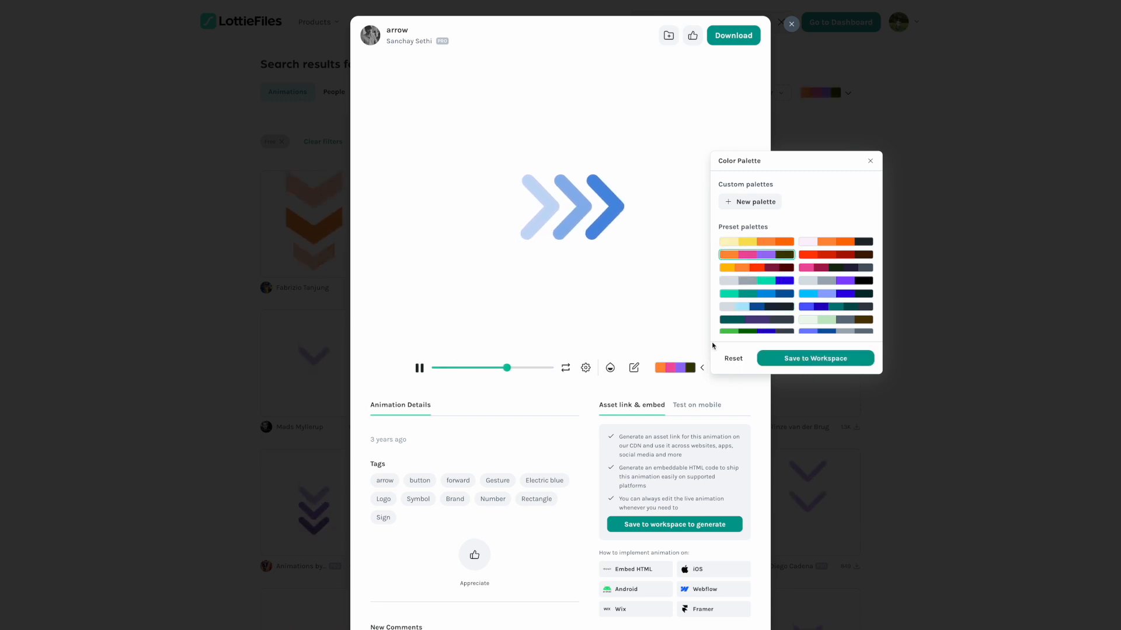
pyautogui.click(672, 323)
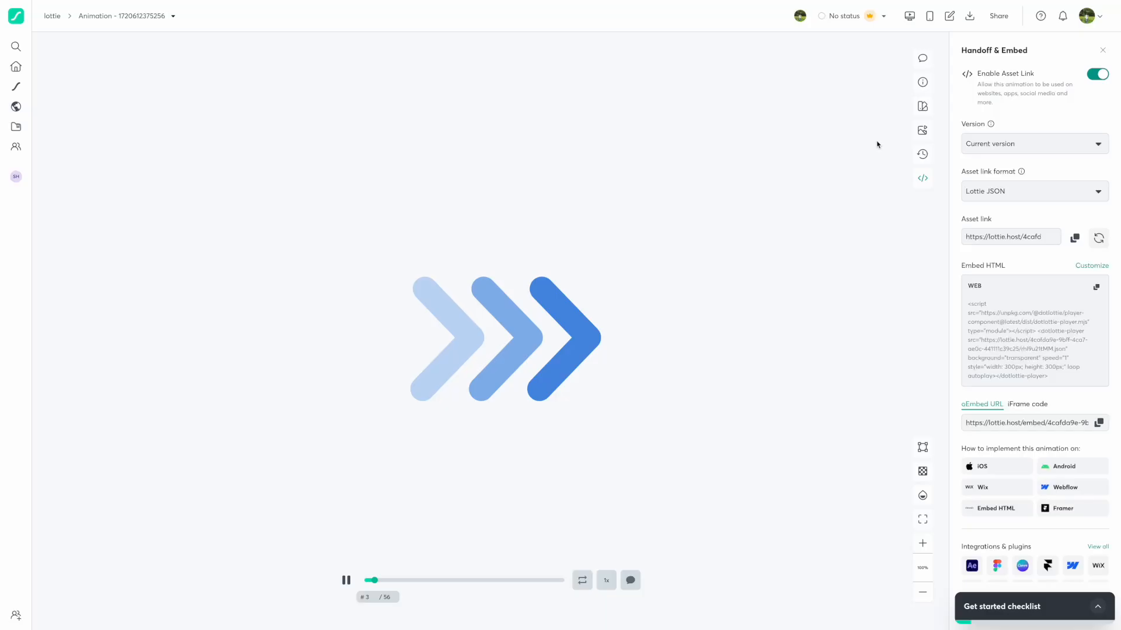
# Apply the blue-and-teal preset palette to the arrow animation in the workspace and open its Handoff & Embed settings
pyautogui.click(922, 107)
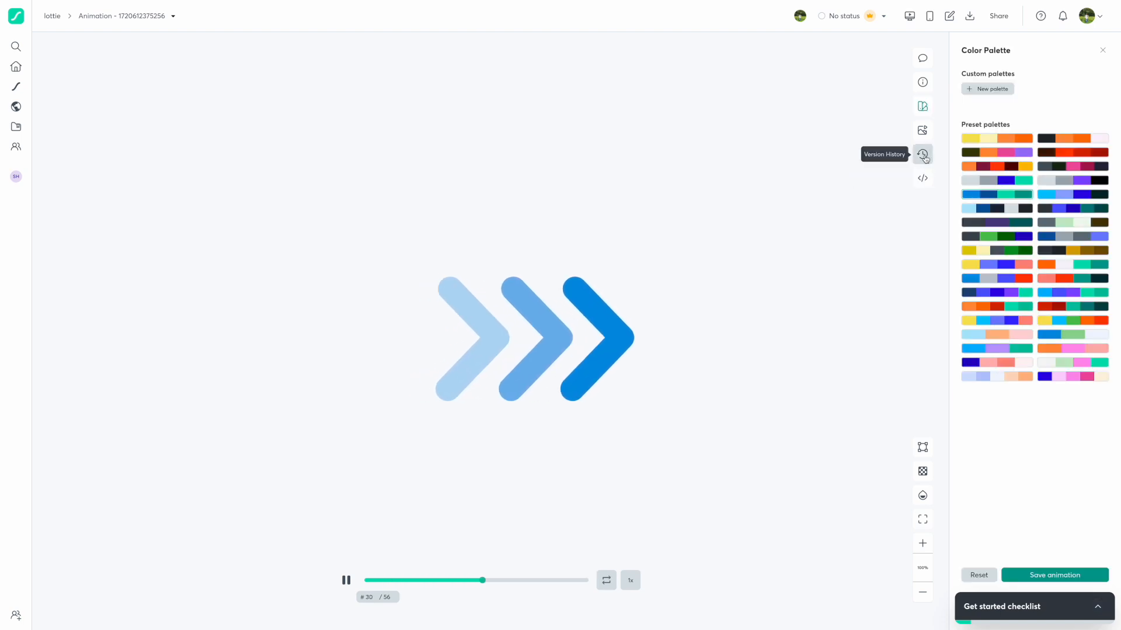
pyautogui.click(923, 177)
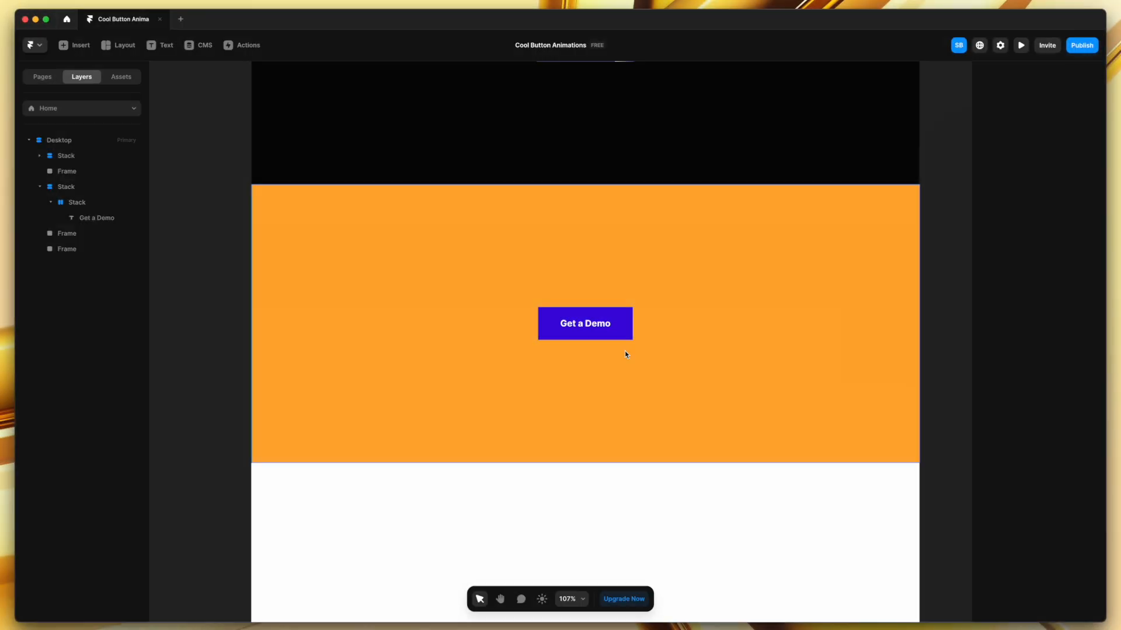
# Find the Dot Lottie element in the insert library and add it to the canvas
pyautogui.scroll(5, 624, 351)
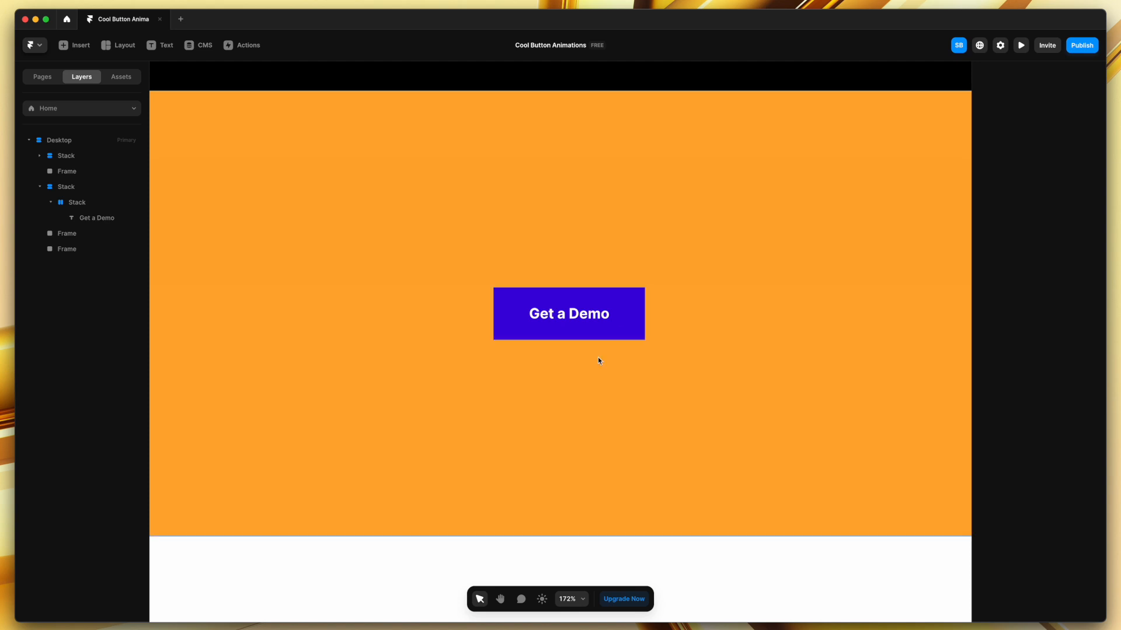
pyautogui.click(437, 350)
pyautogui.hotkey('shift', '2')
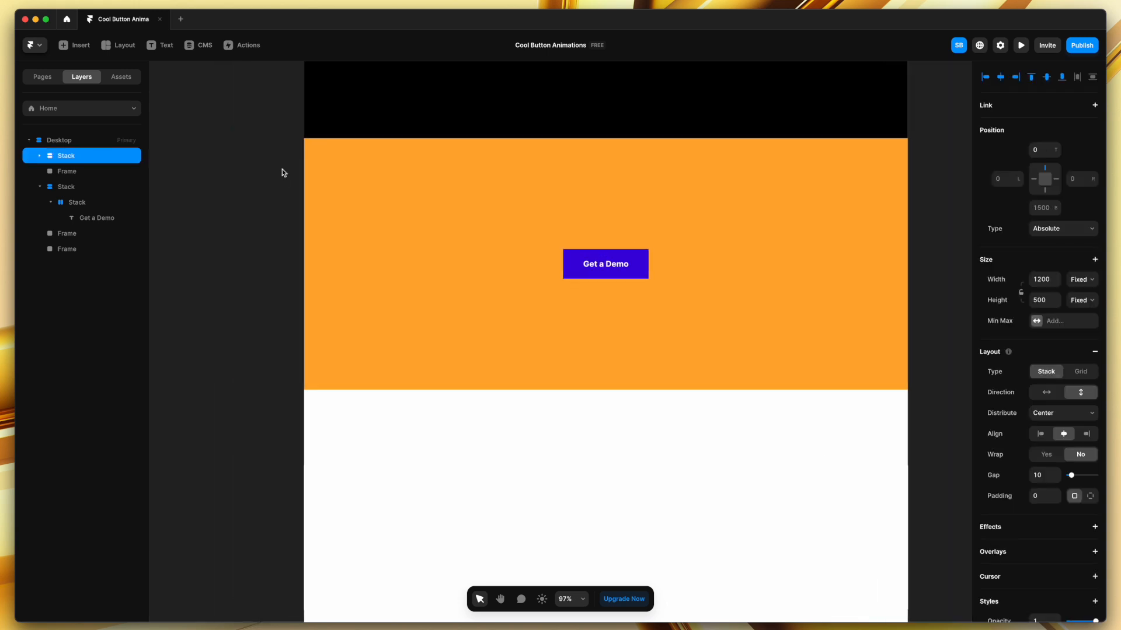
pyautogui.click(71, 47)
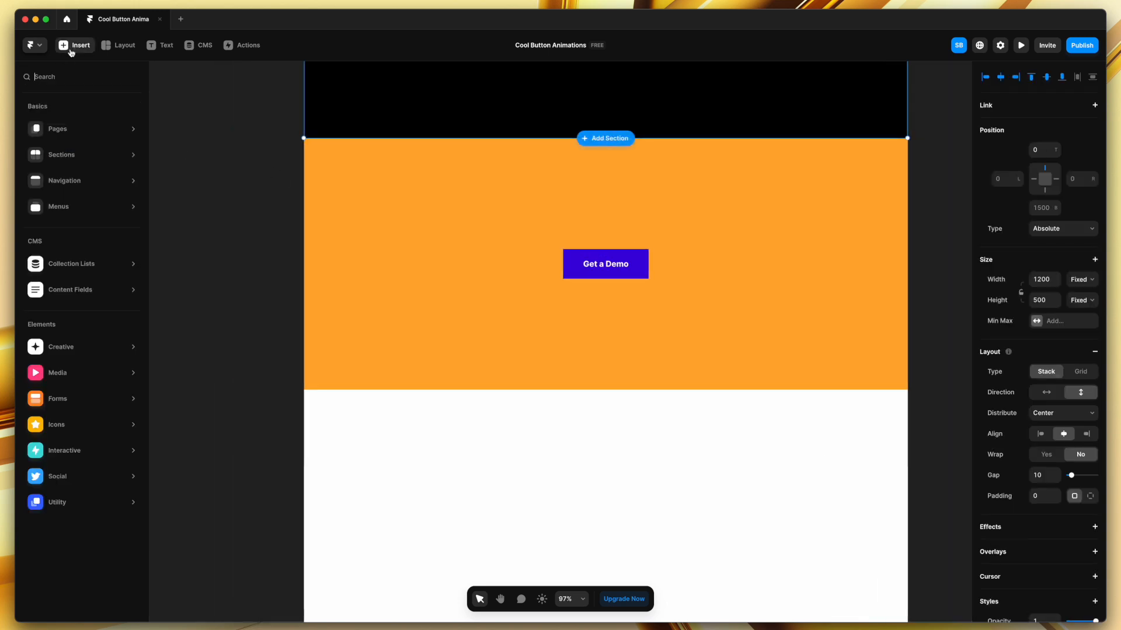
pyautogui.moveTo(71, 140)
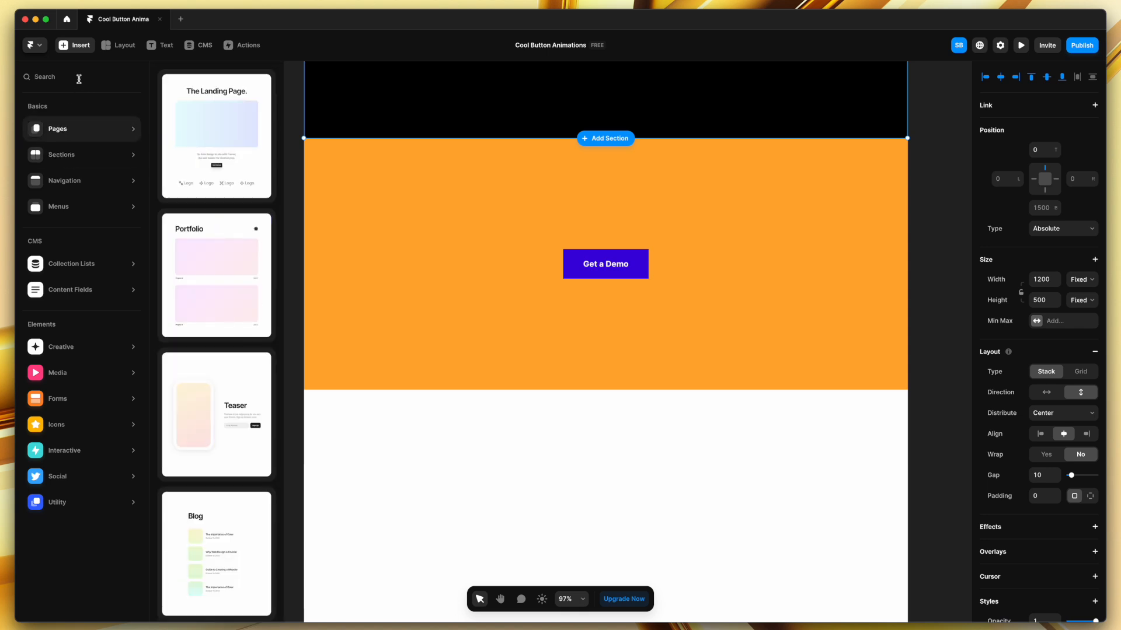
pyautogui.click(79, 77)
pyautogui.write('lott')
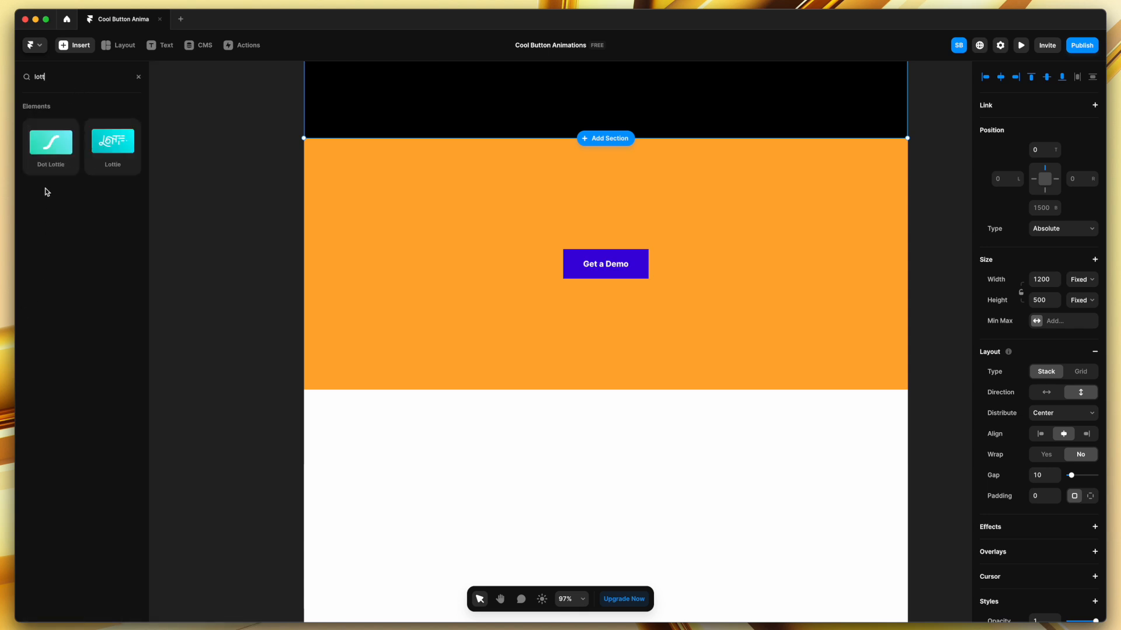
pyautogui.click(51, 146)
pyautogui.hscroll(2, 508, 321)
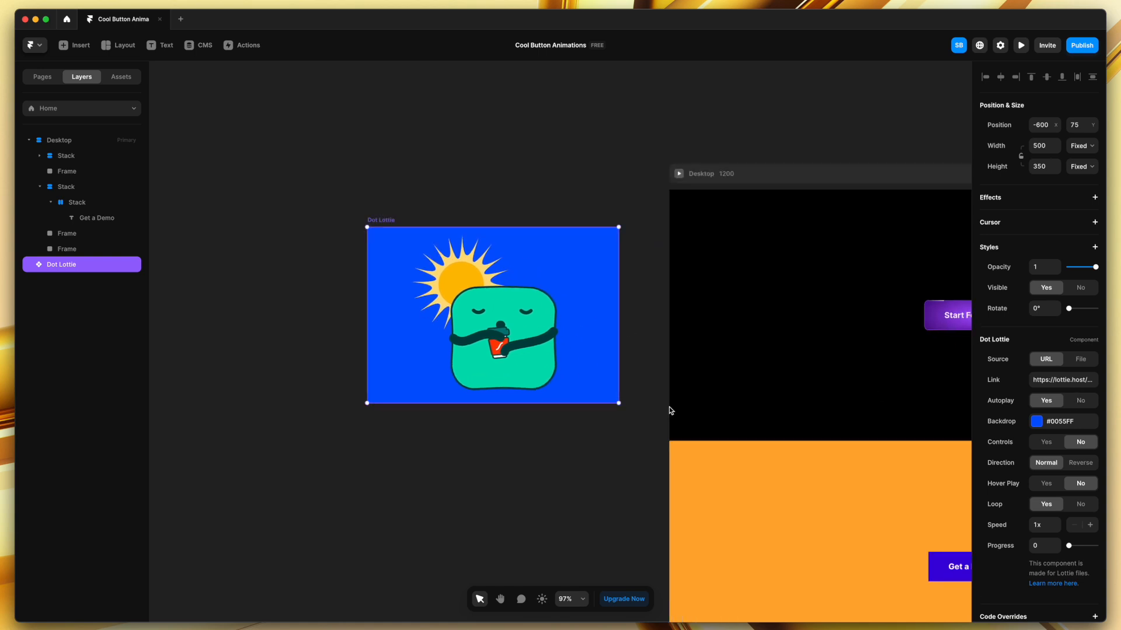
# Place the Dot Lottie component in the orange section above the Get a Demo button, scaled down to about 91 × 64
pyautogui.hscroll(3, 482, 344)
pyautogui.scroll(-1, 482, 344)
pyautogui.moveTo(529, 185); pyautogui.dragTo(812, 523)
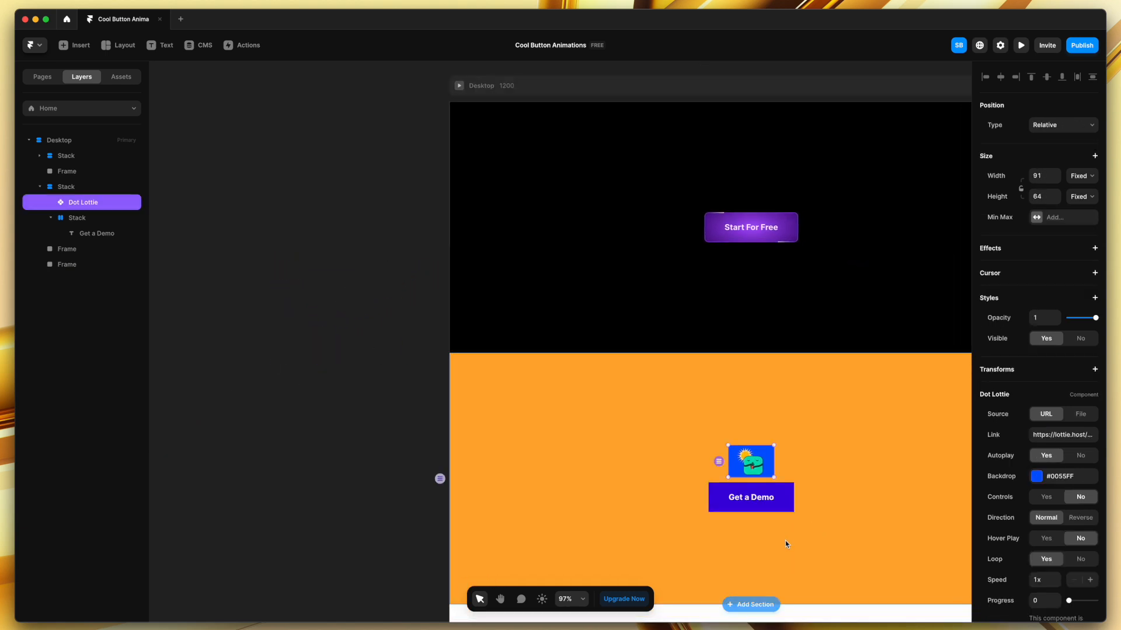
pyautogui.scroll(5, 786, 540)
pyautogui.moveTo(741, 355); pyautogui.dragTo(632, 375)
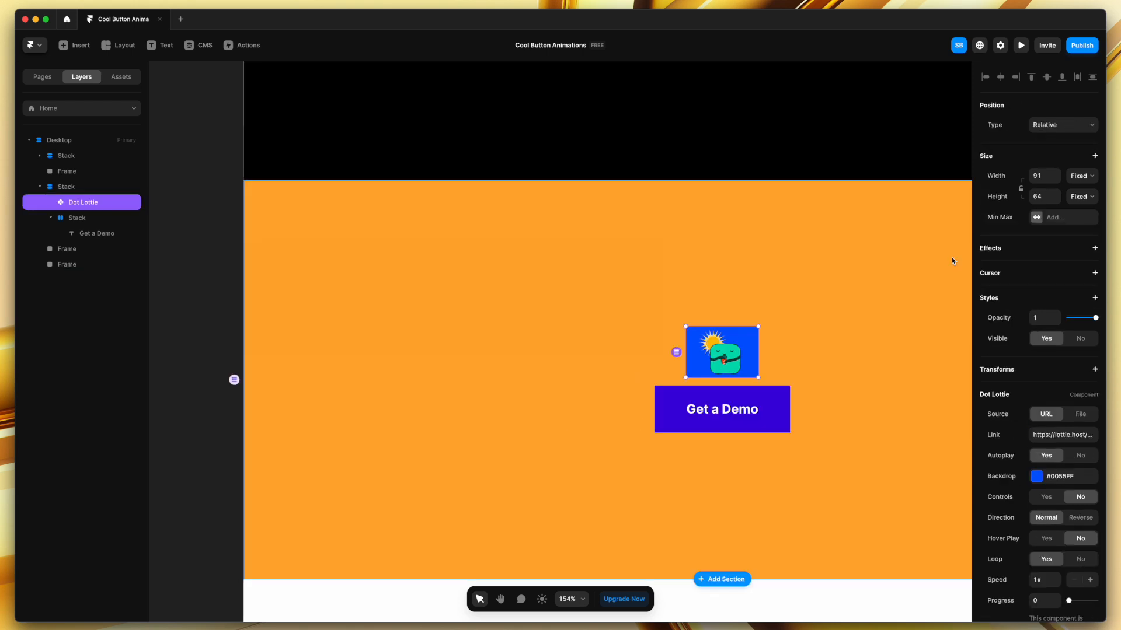
# Set the Dot Lottie's position type to Absolute and move it against the left edge of the Get a Demo button
pyautogui.click(1095, 124)
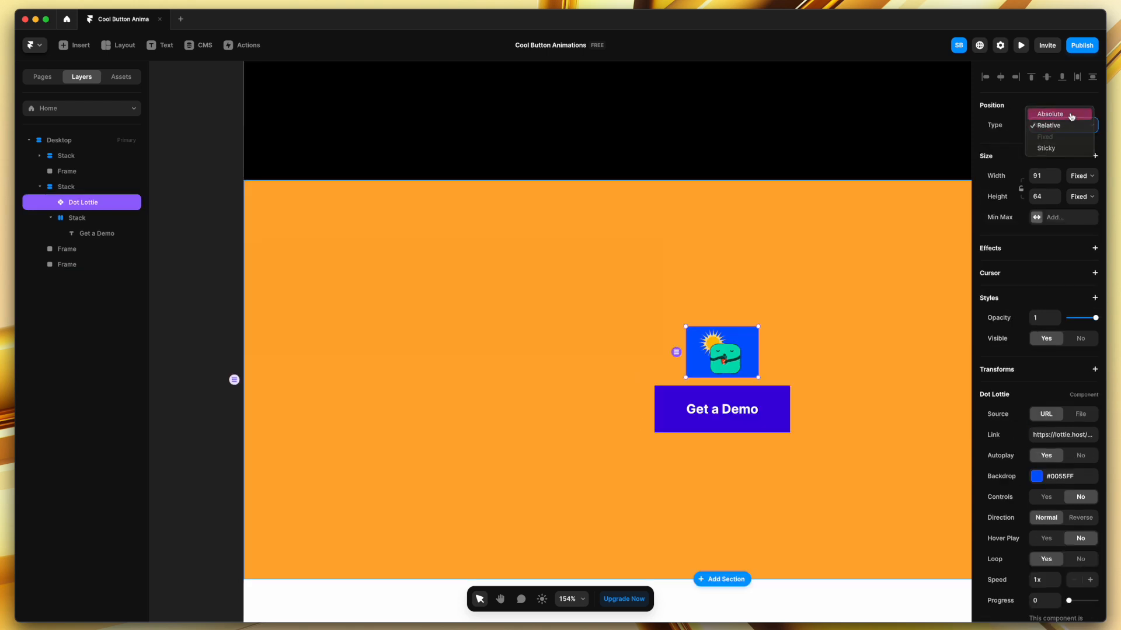
pyautogui.click(1076, 112)
pyautogui.hscroll(3, 737, 436)
pyautogui.keyDown('ctrl'); pyautogui.scroll(3, 605, 392); pyautogui.keyUp('ctrl')
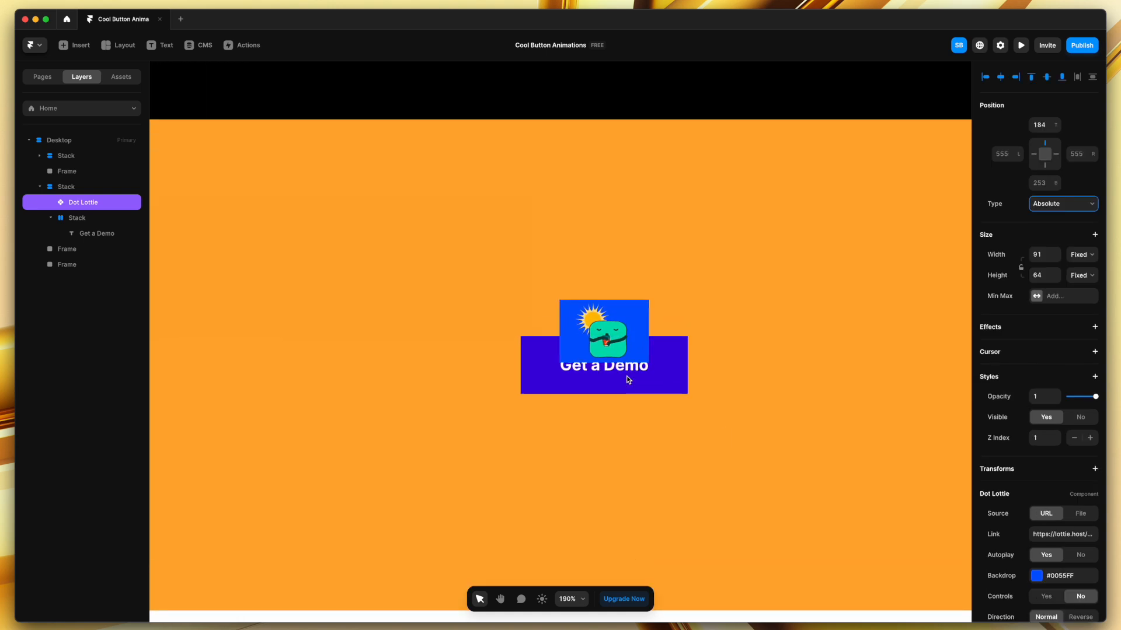
pyautogui.moveTo(632, 323); pyautogui.dragTo(506, 362)
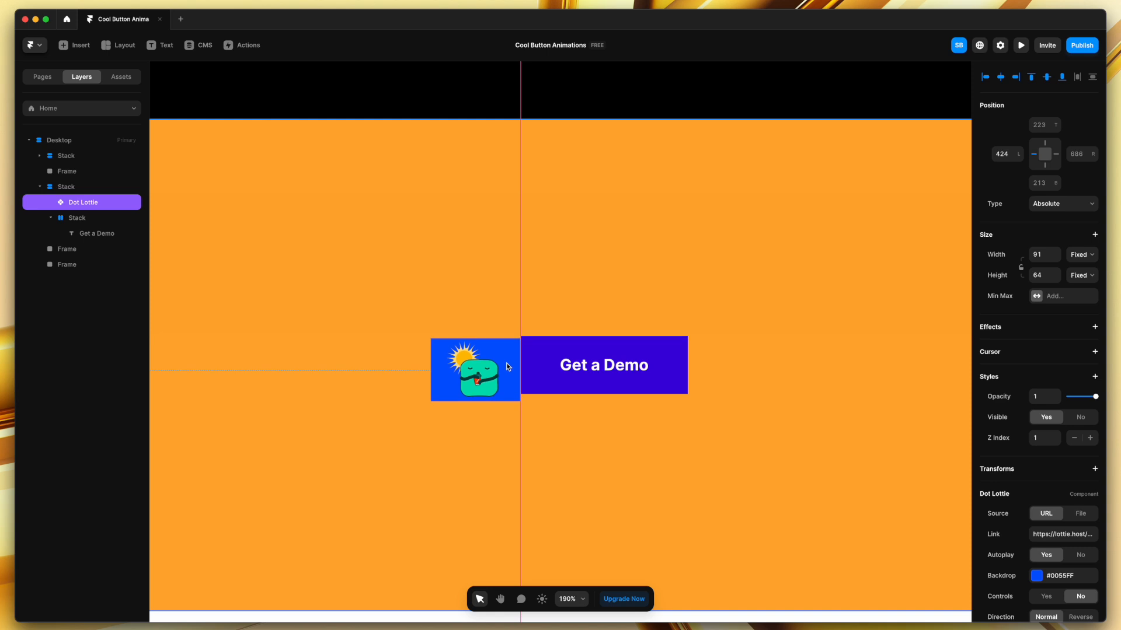
# Resize the Dot Lottie to about 74 wide and 59 high, matching the Get a Demo button's height
pyautogui.click(550, 349)
pyautogui.scroll(5, 1079, 144)
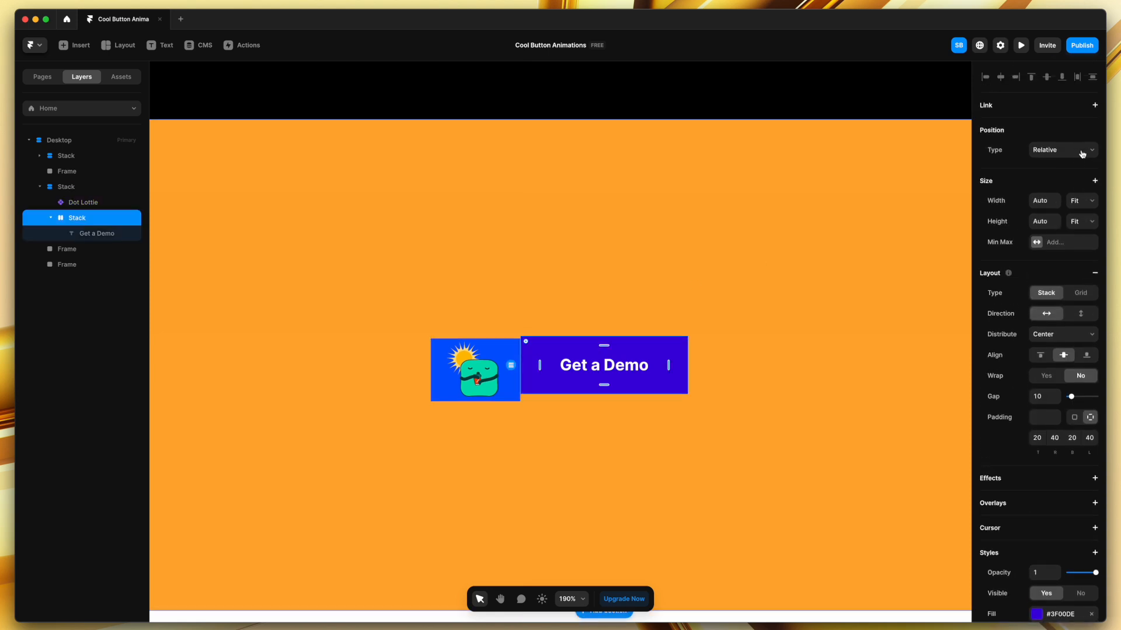
pyautogui.click(1079, 146)
pyautogui.click(505, 371)
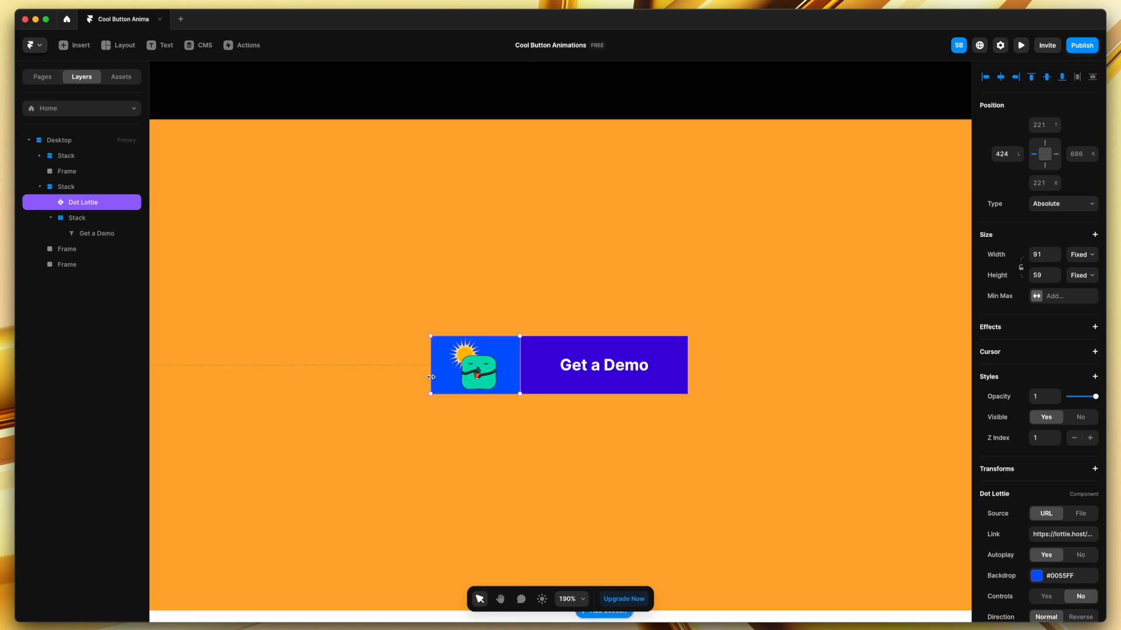
pyautogui.moveTo(431, 377); pyautogui.dragTo(449, 377)
pyautogui.click(491, 427)
pyautogui.click(454, 372)
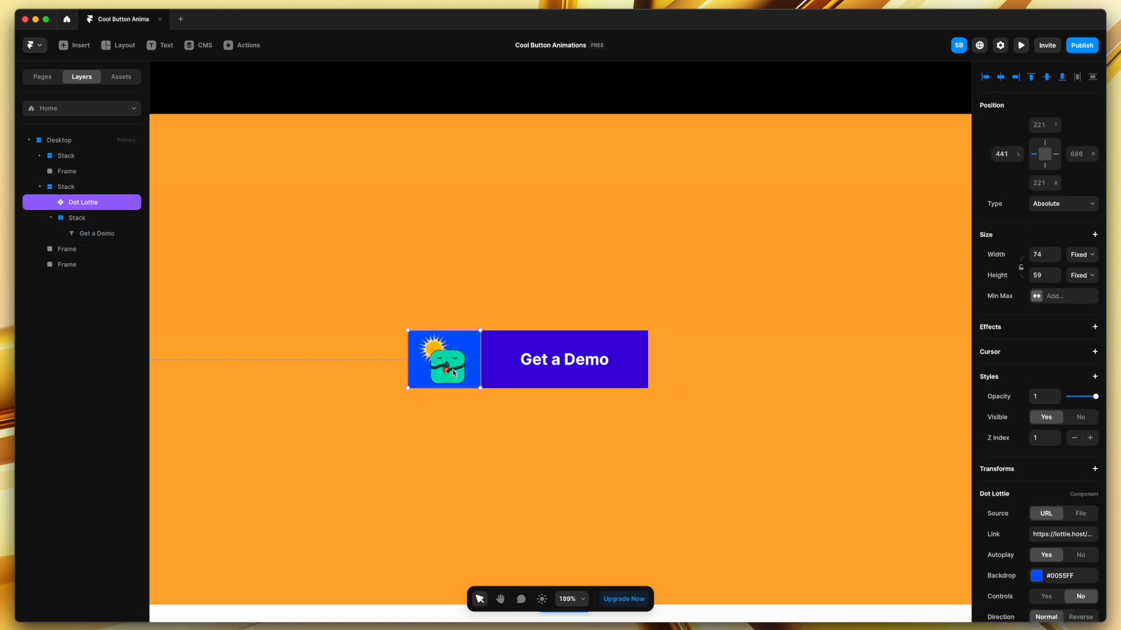
# Move the Dot Lottie up out of the way and draw an absolutely positioned white frame of about 36 × 43
pyautogui.moveTo(452, 372); pyautogui.dragTo(451, 285)
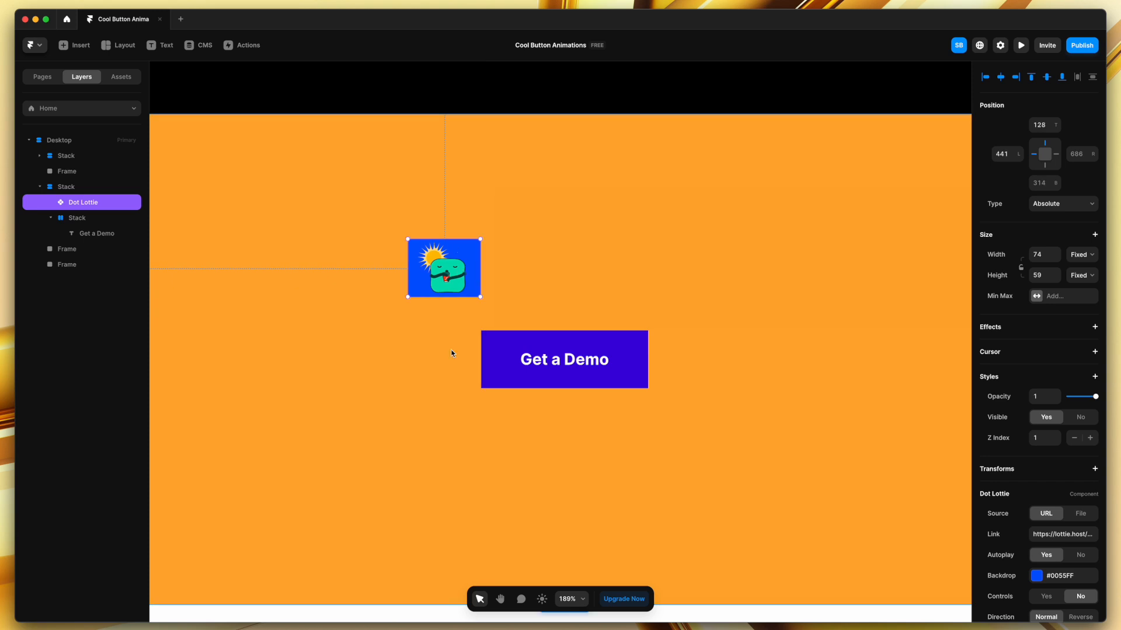
pyautogui.press('f')
pyautogui.moveTo(414, 343)
pyautogui.mouseDown()
pyautogui.moveTo(447, 350)
pyautogui.moveTo(453, 386)
pyautogui.mouseUp()
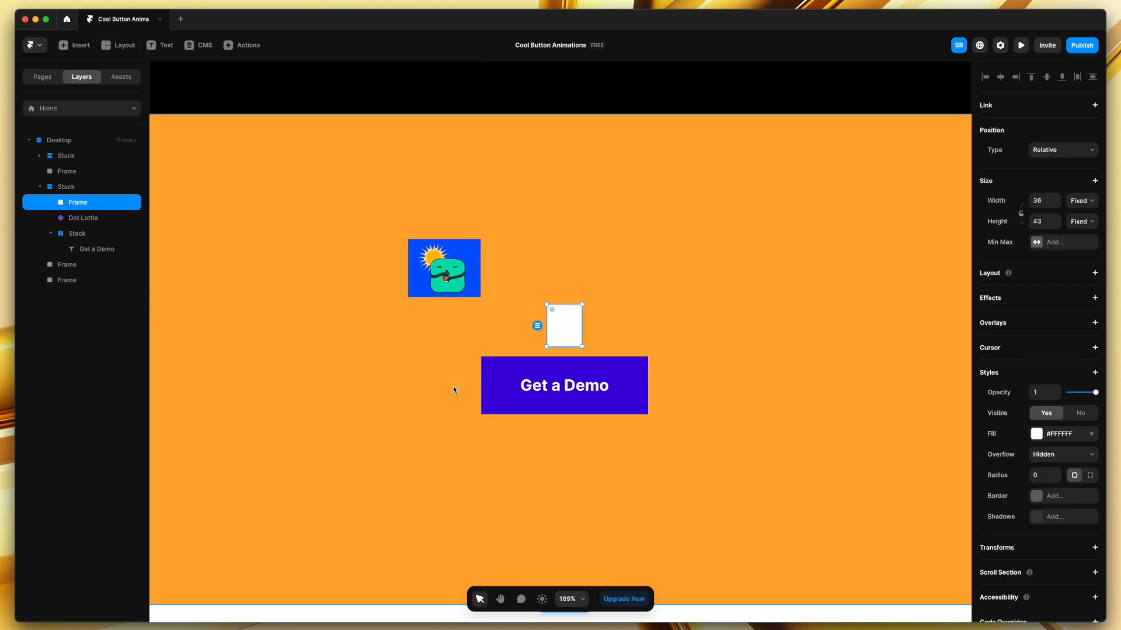
pyautogui.click(1053, 156)
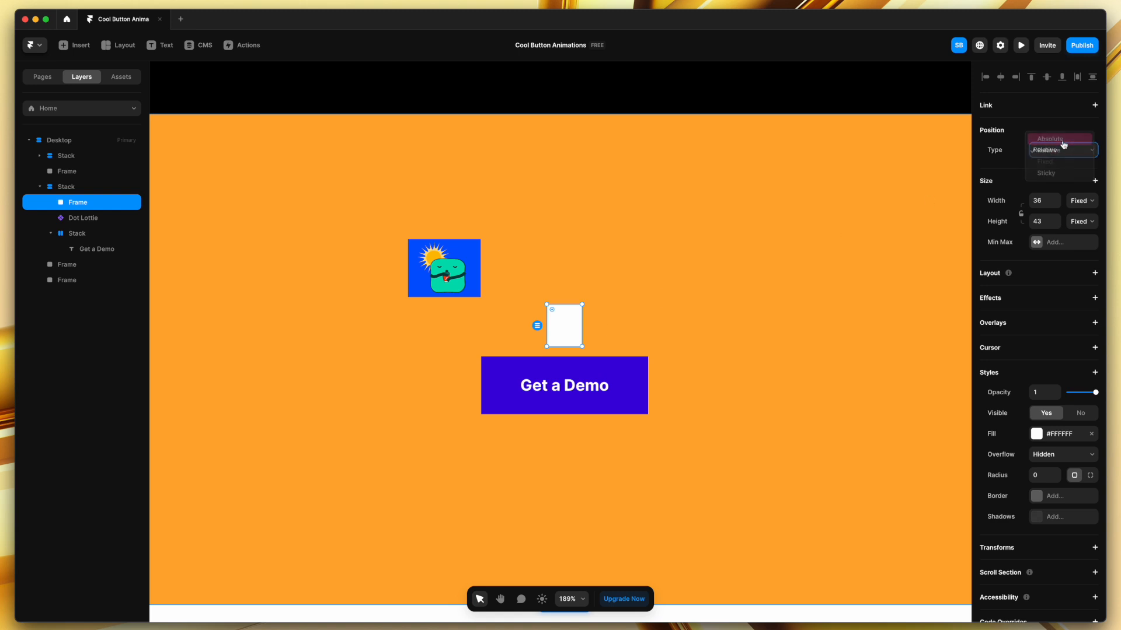
pyautogui.click(1061, 144)
# Set the white frame to 74 wide and 59 high and place it flush against the Get a Demo button's left edge
pyautogui.click(1042, 277)
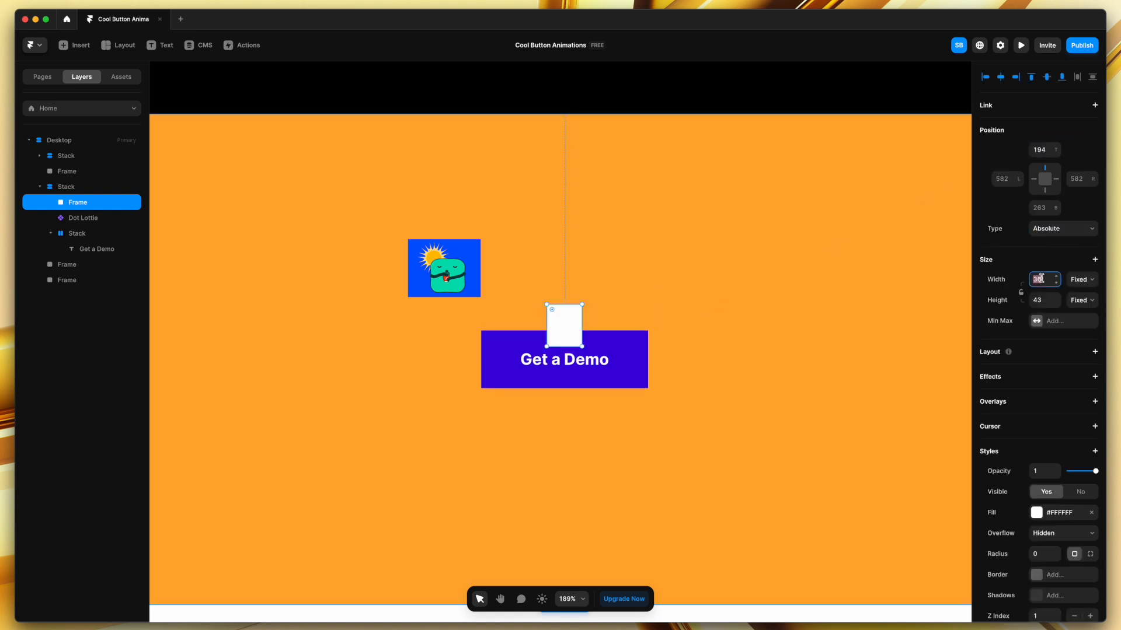
pyautogui.write('74')
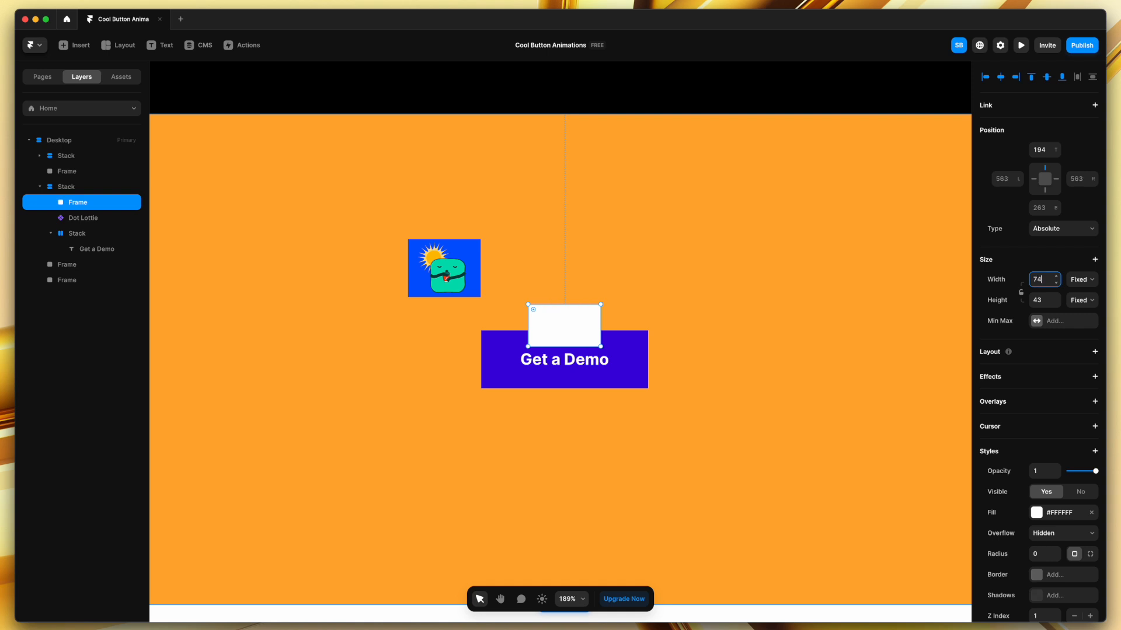
pyautogui.click(1041, 301)
pyautogui.press('Return')
pyautogui.moveTo(582, 342); pyautogui.dragTo(464, 361)
pyautogui.keyDown('shift'); pyautogui.click(489, 358); pyautogui.keyUp('shift')
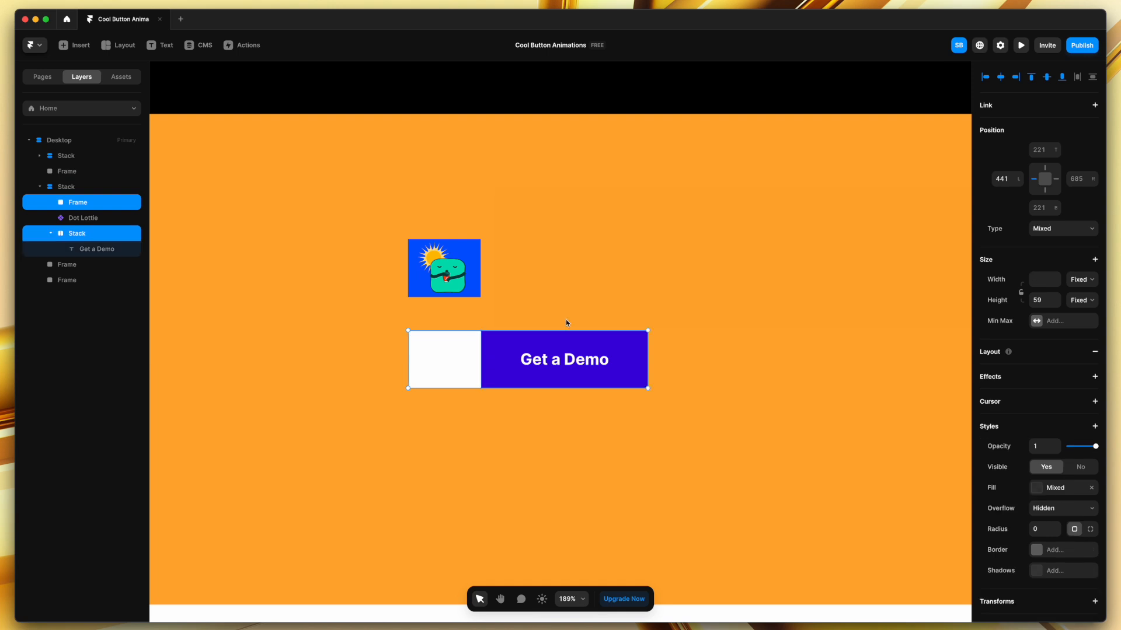
pyautogui.click(833, 282)
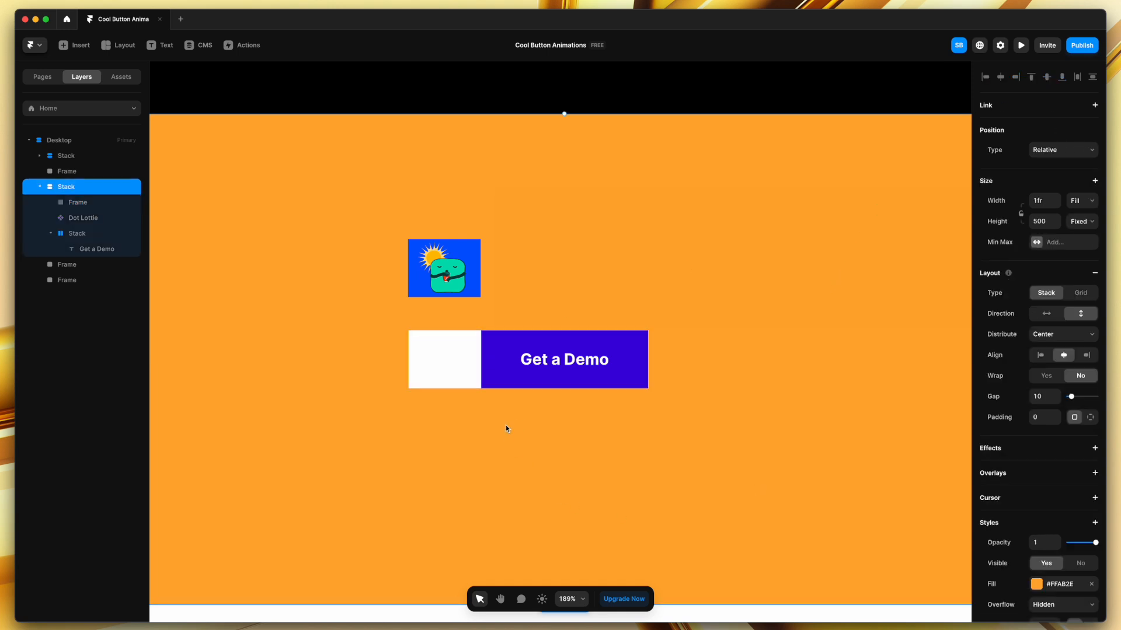
# Move the Dot Lottie back down onto the white frame beside the Get a Demo button
pyautogui.moveTo(458, 261); pyautogui.dragTo(456, 355)
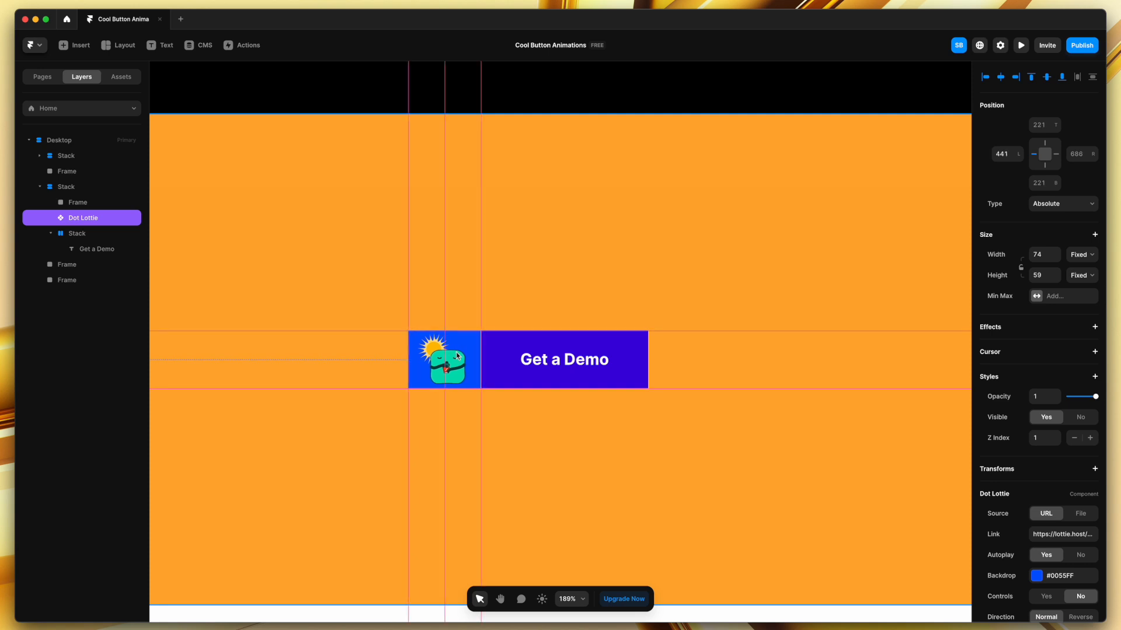
pyautogui.scroll(5, 457, 353)
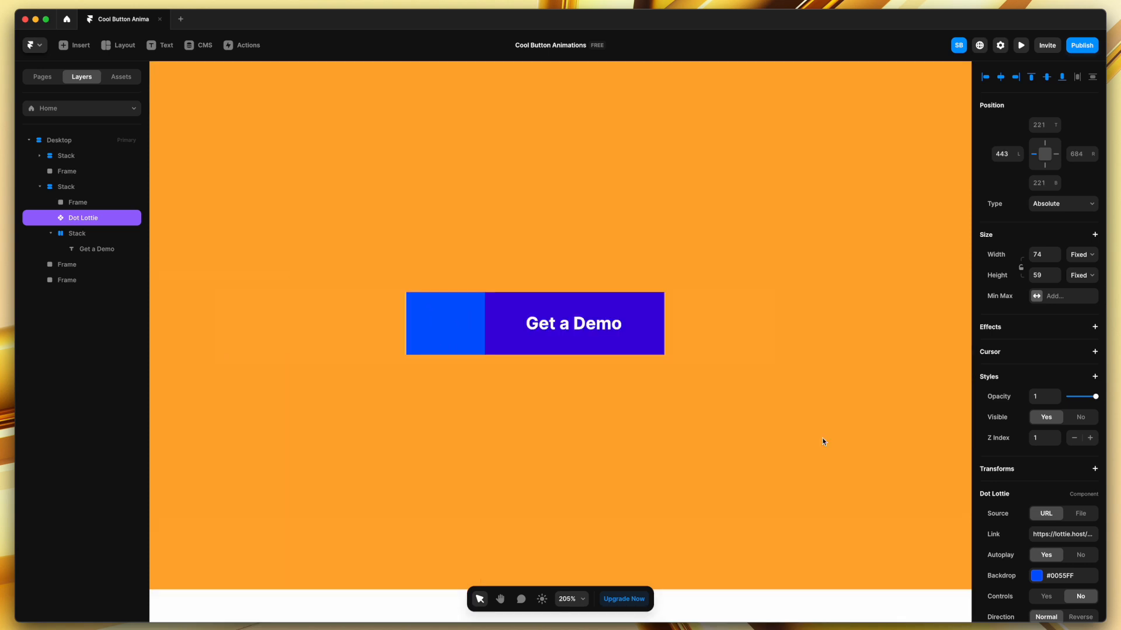
pyautogui.scroll(-3, 639, 398)
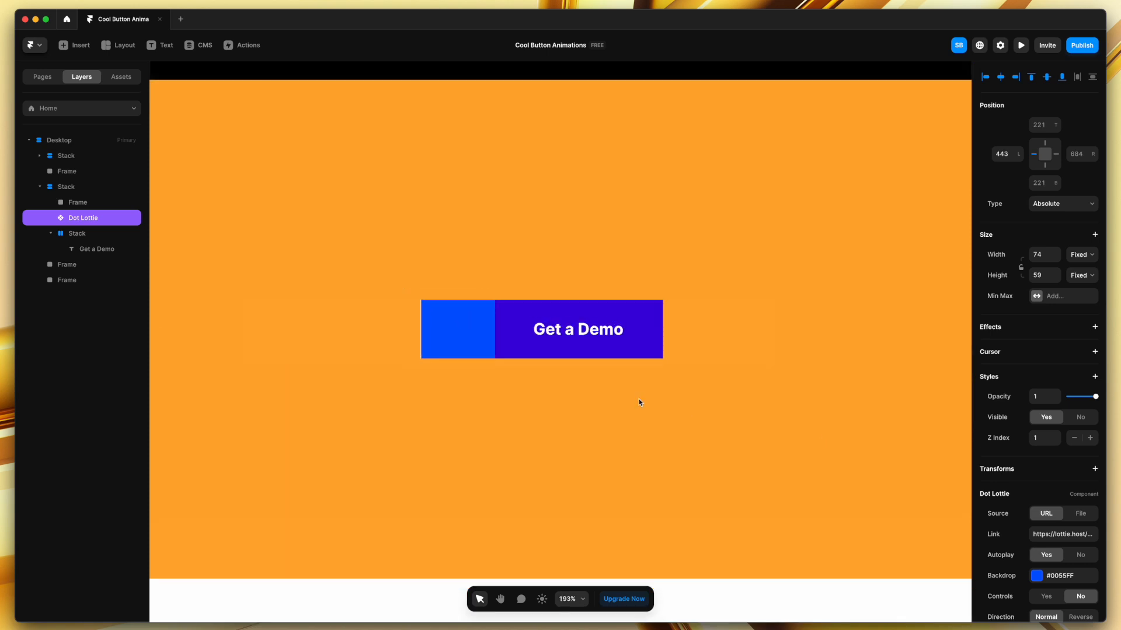
# Paste the copied arrow animation link as the Dot Lottie's source and make its backdrop white
pyautogui.scroll(-2, 1062, 553)
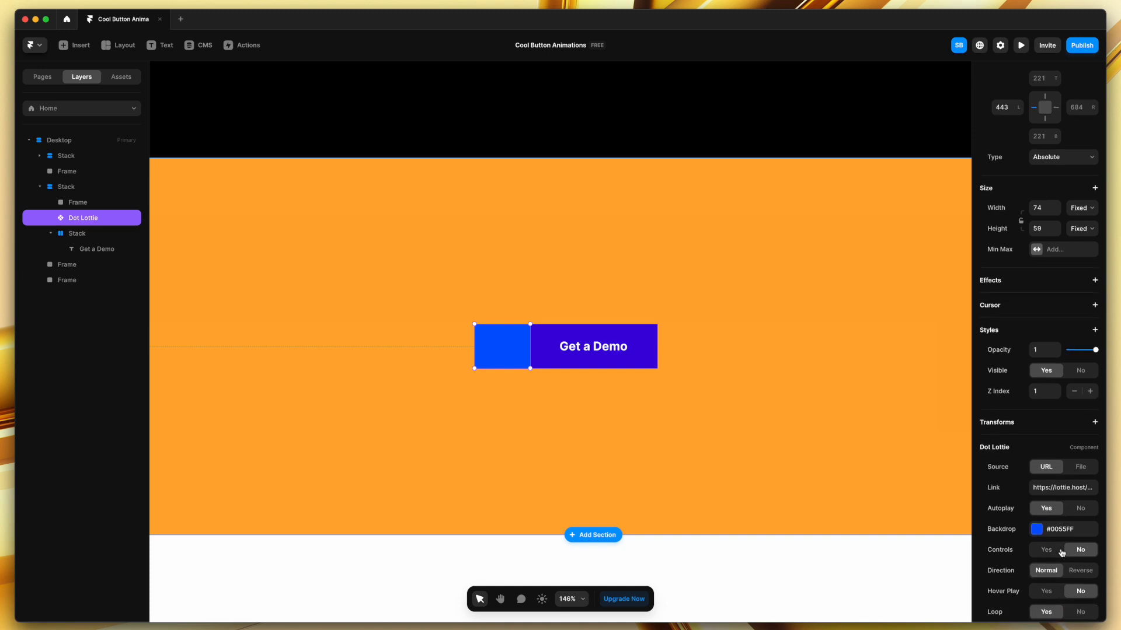
pyautogui.click(1062, 487)
pyautogui.press('super+v')
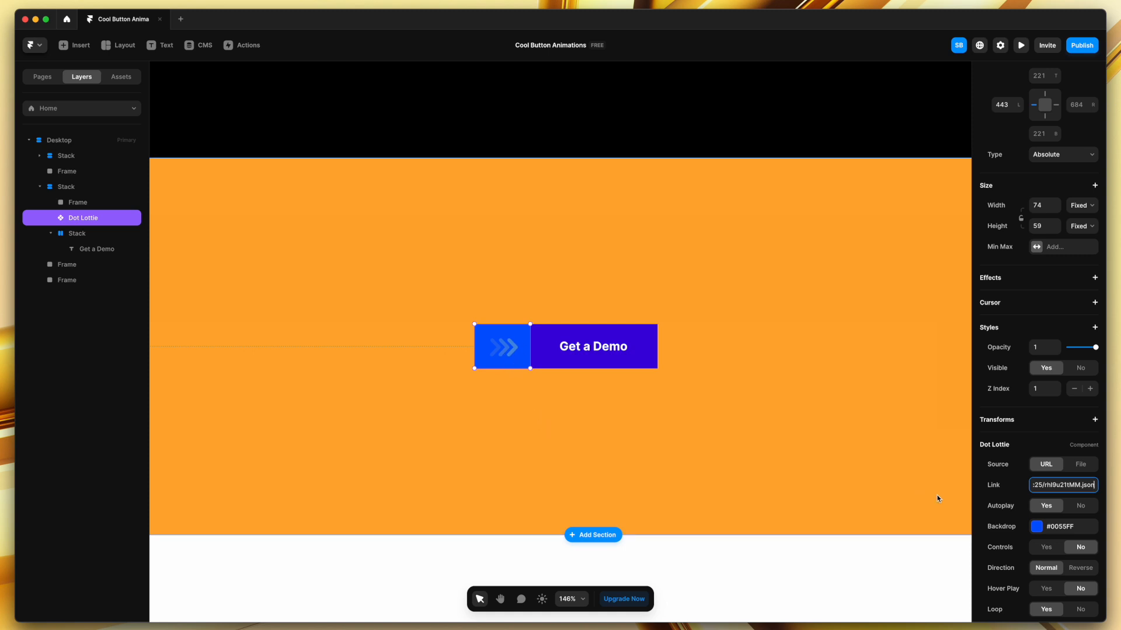
pyautogui.click(1037, 527)
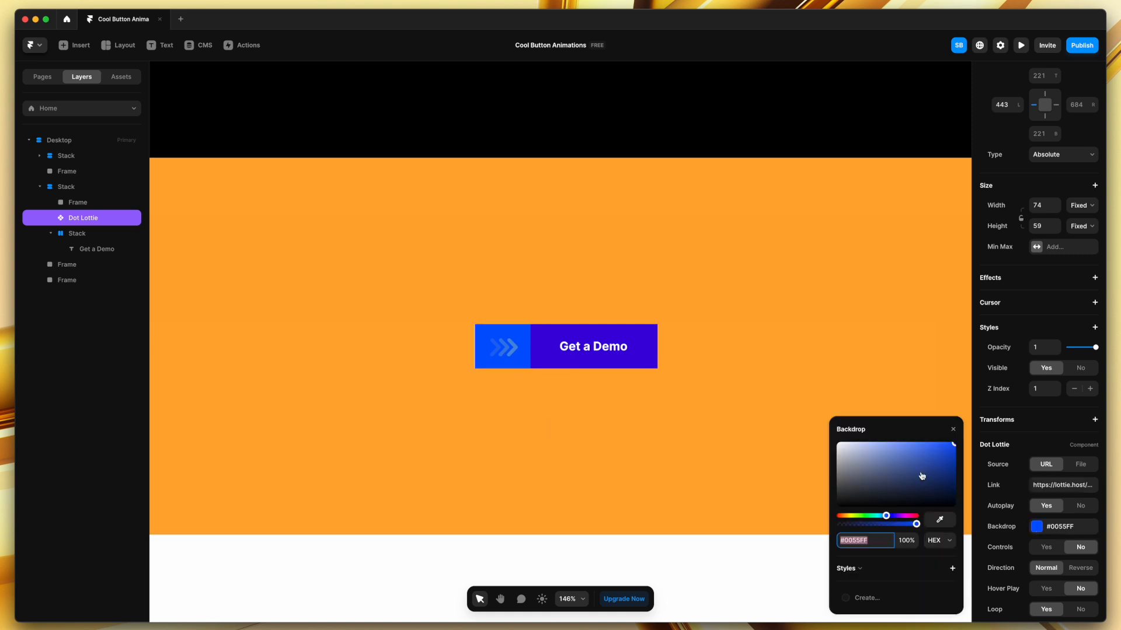
pyautogui.moveTo(921, 476); pyautogui.dragTo(798, 418)
pyautogui.click(706, 442)
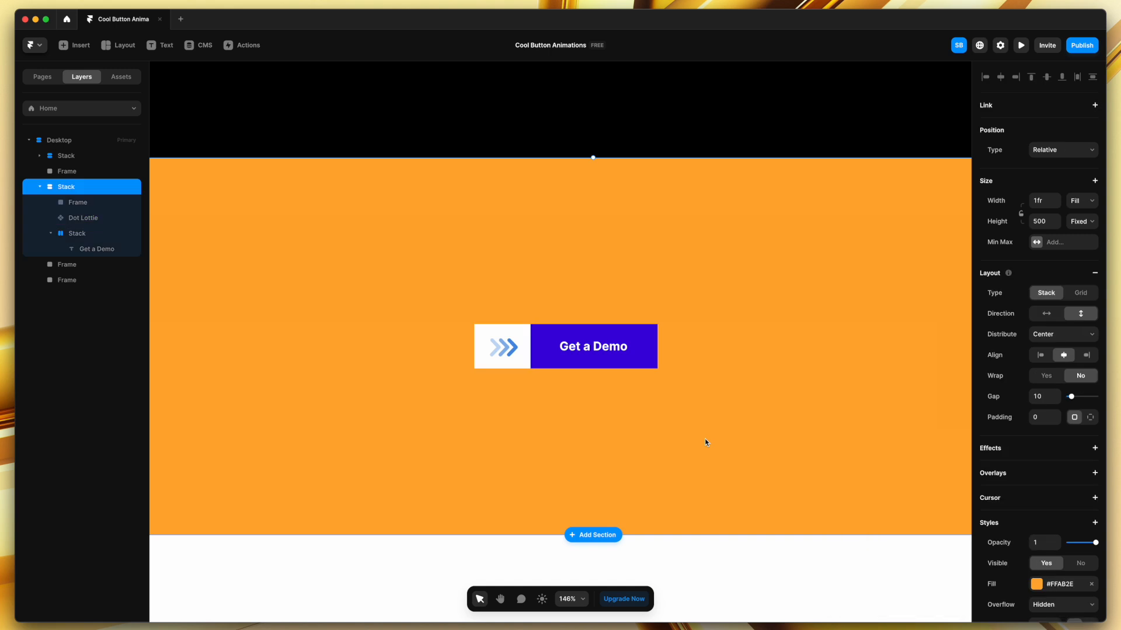
# Preview the desktop page to check the looping arrow beside the Get a Demo button, and return to the editor
pyautogui.scroll(-2, 705, 439)
pyautogui.scroll(-5, 530, 362)
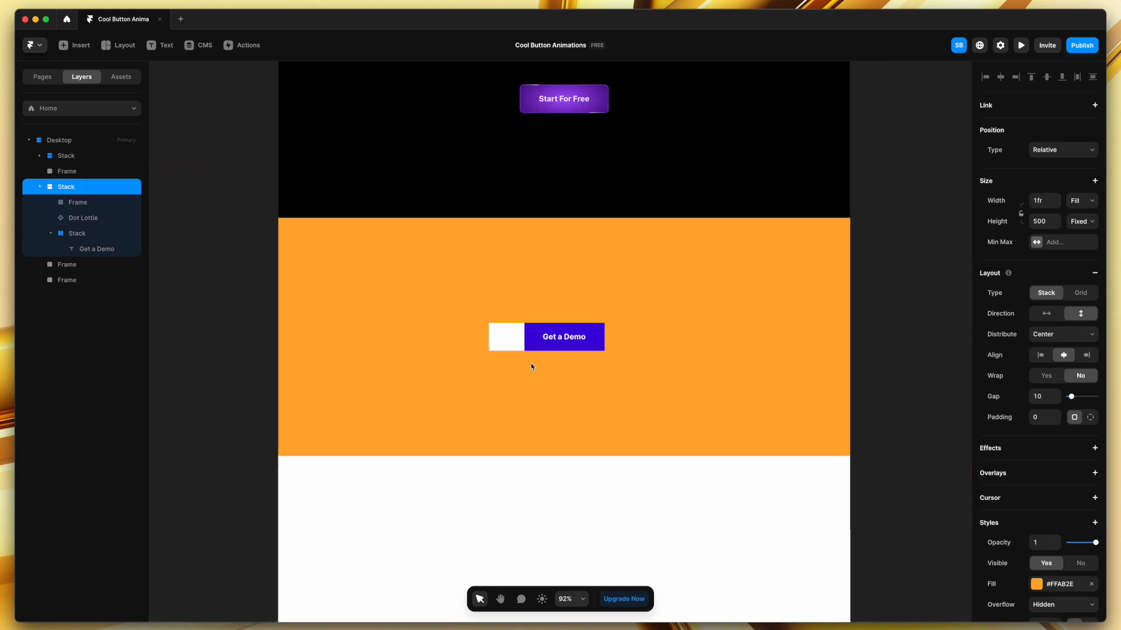
pyautogui.scroll(-1, 450, 310)
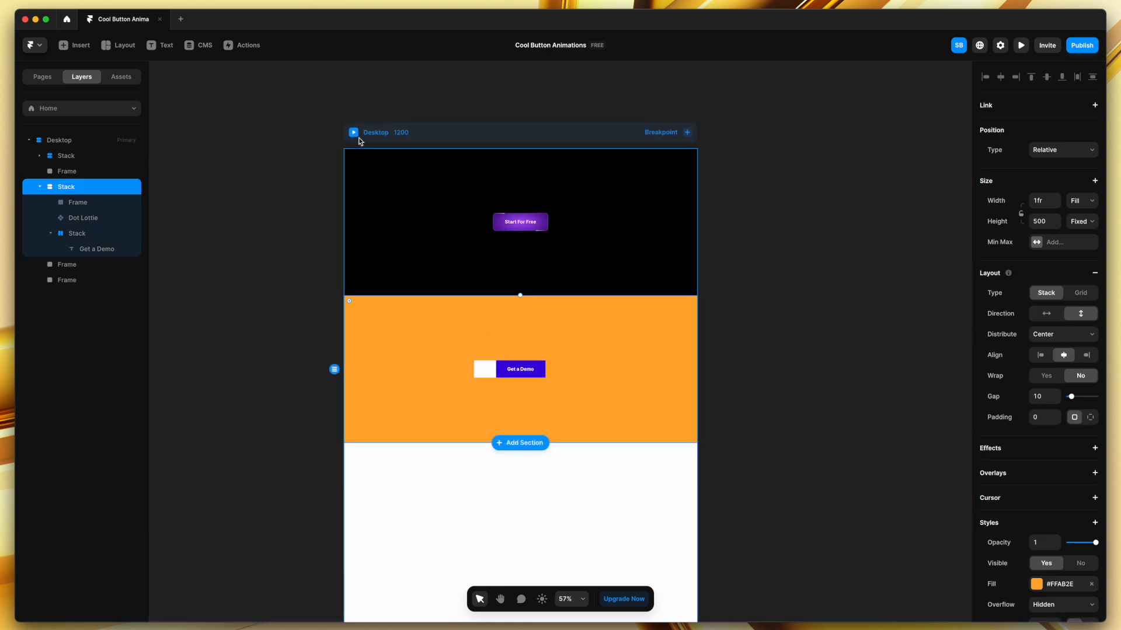
pyautogui.click(354, 133)
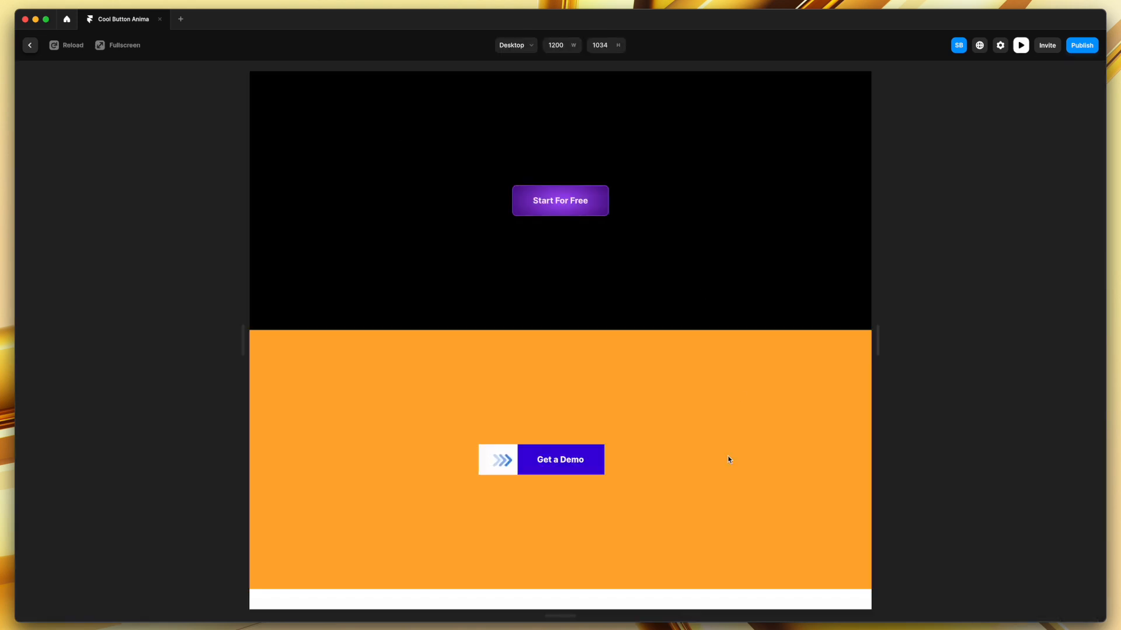
pyautogui.scroll(-1, 728, 459)
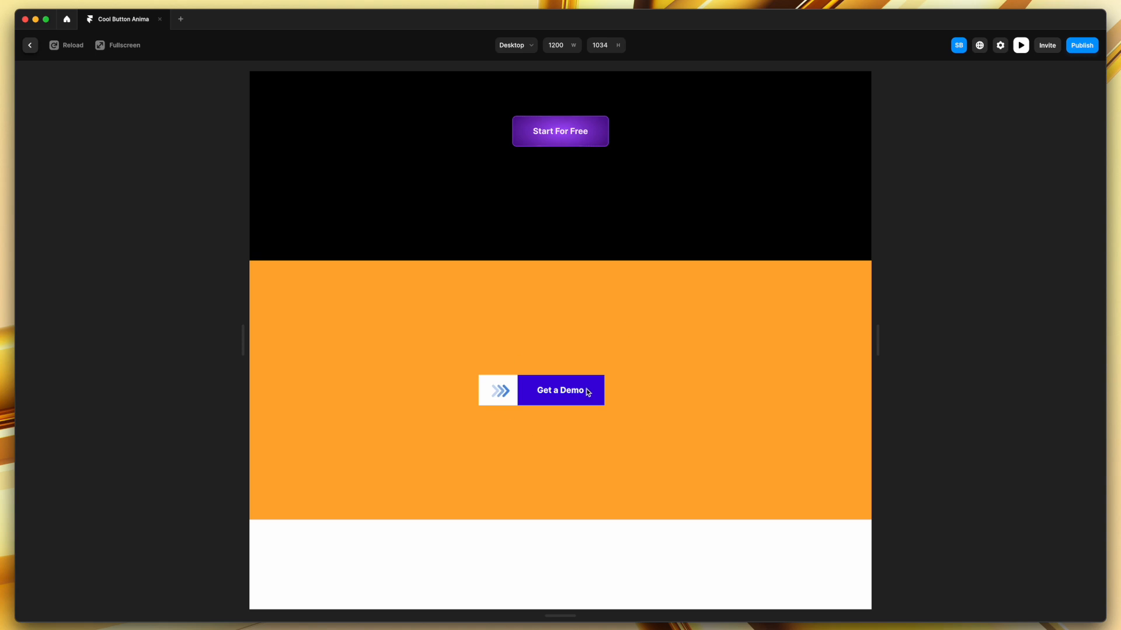
pyautogui.click(30, 45)
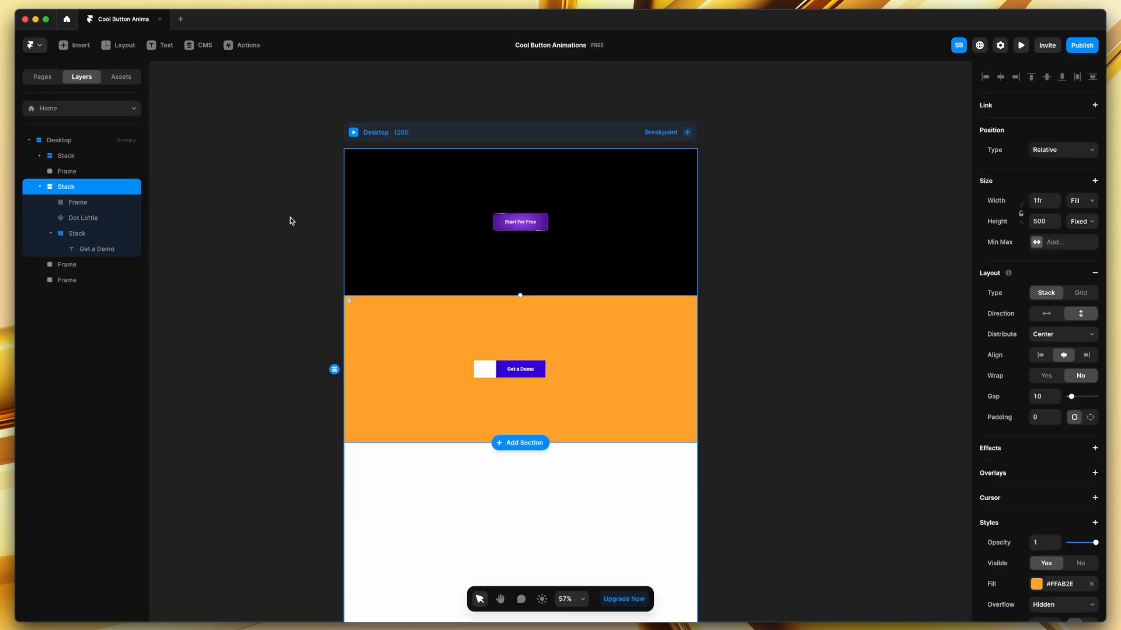
# Wrap the white frame, the Dot Lottie and the Get a Demo stack together in a new frame
pyautogui.scroll(5, 509, 417)
pyautogui.click(161, 289)
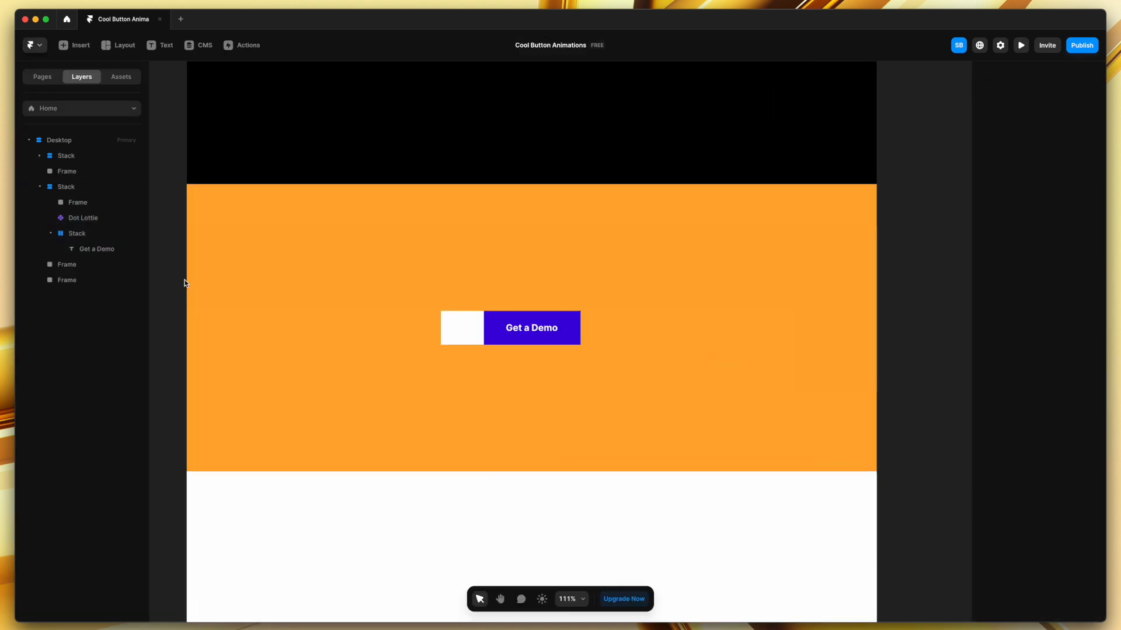
pyautogui.moveTo(168, 281); pyautogui.dragTo(611, 374)
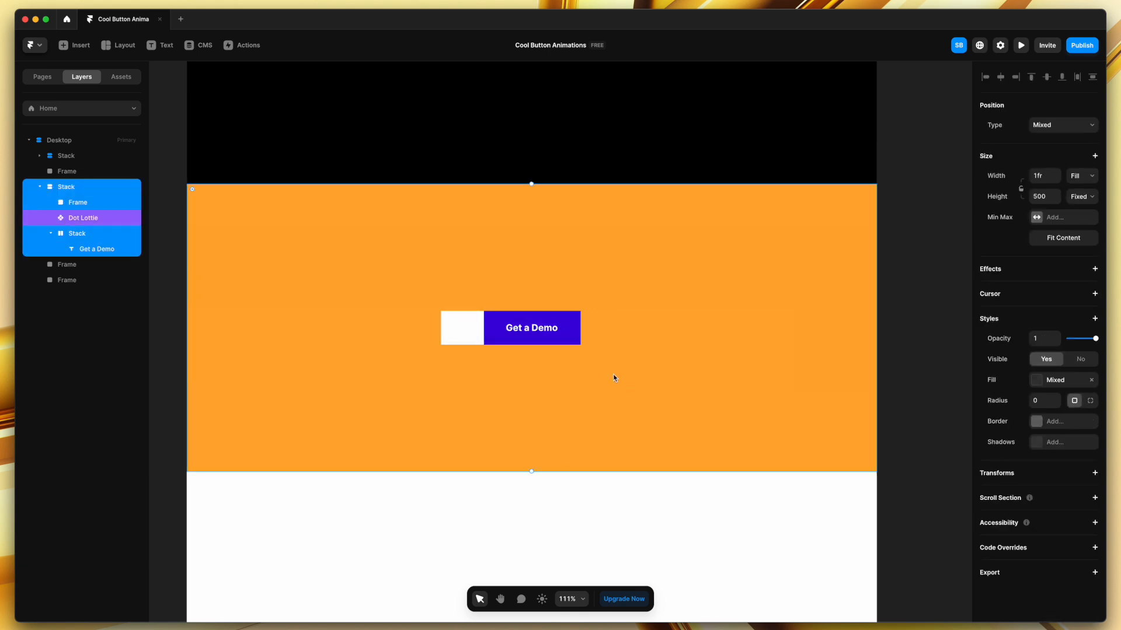
pyautogui.press('Return')
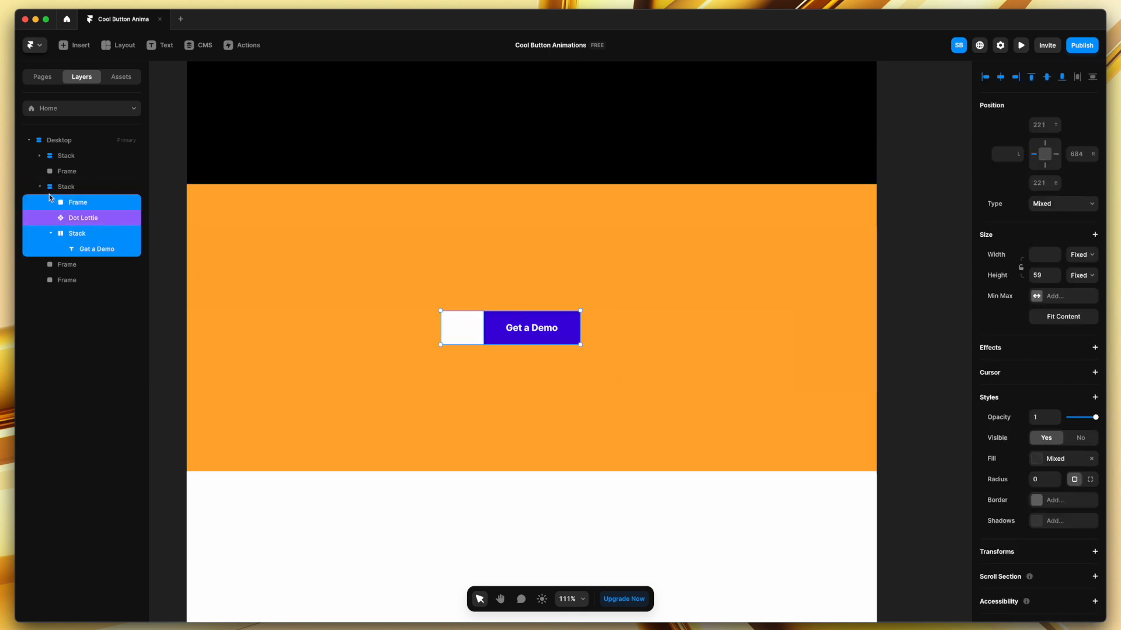
pyautogui.rightClick(103, 205)
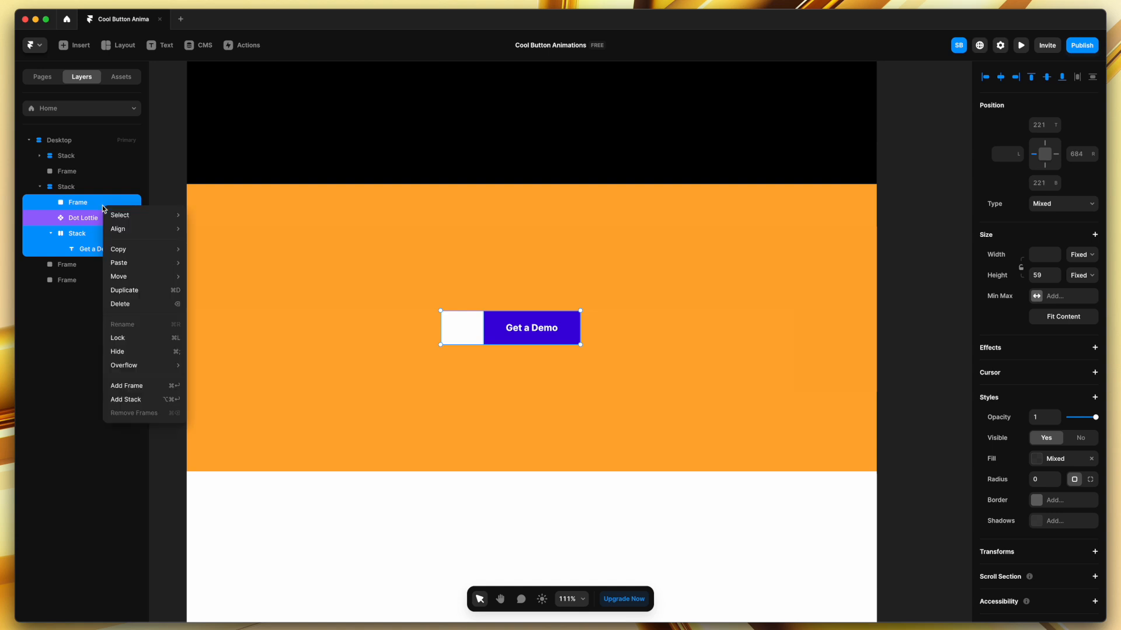
pyautogui.click(131, 387)
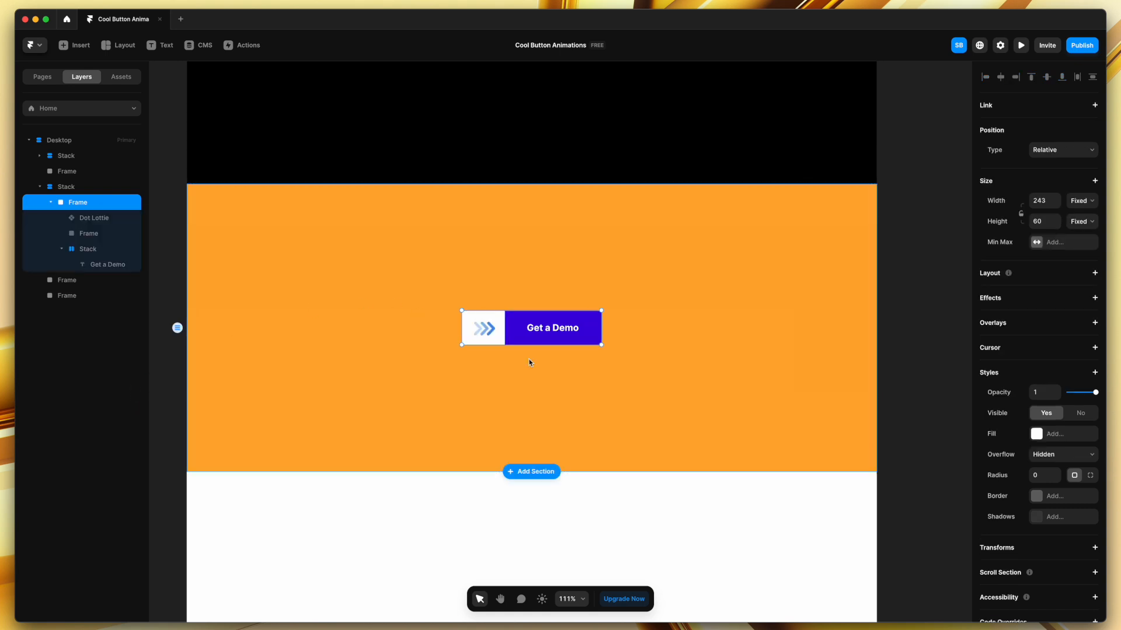
# Rename the new wrapping frame as Button 2 and collapse its layers
pyautogui.doubleClick(82, 202)
pyautogui.write('Button 2')
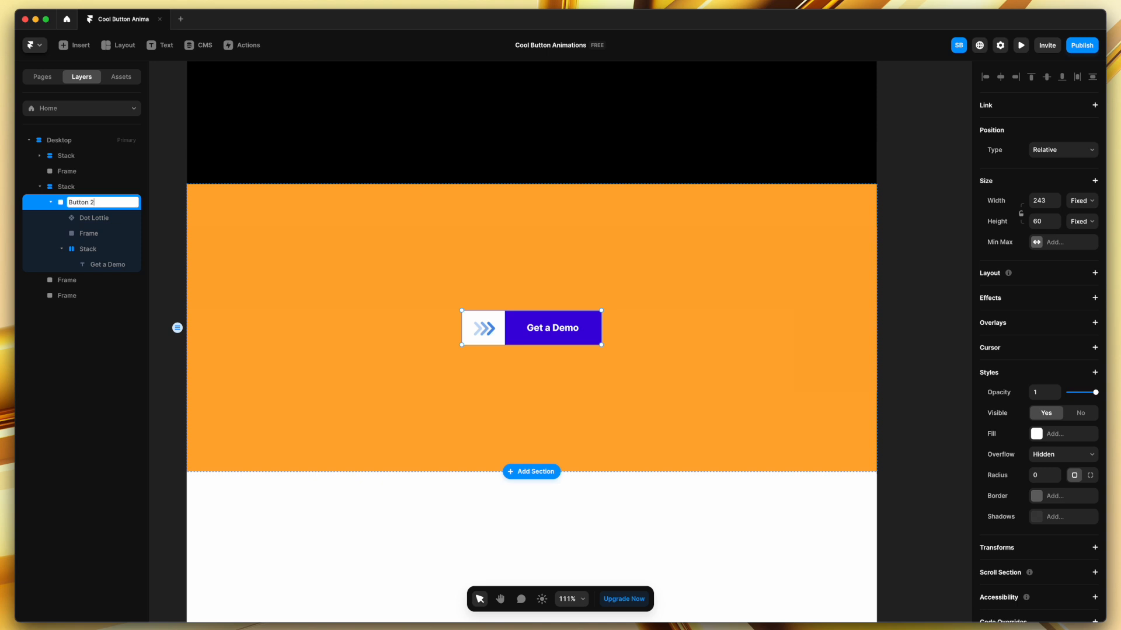
pyautogui.press('Return')
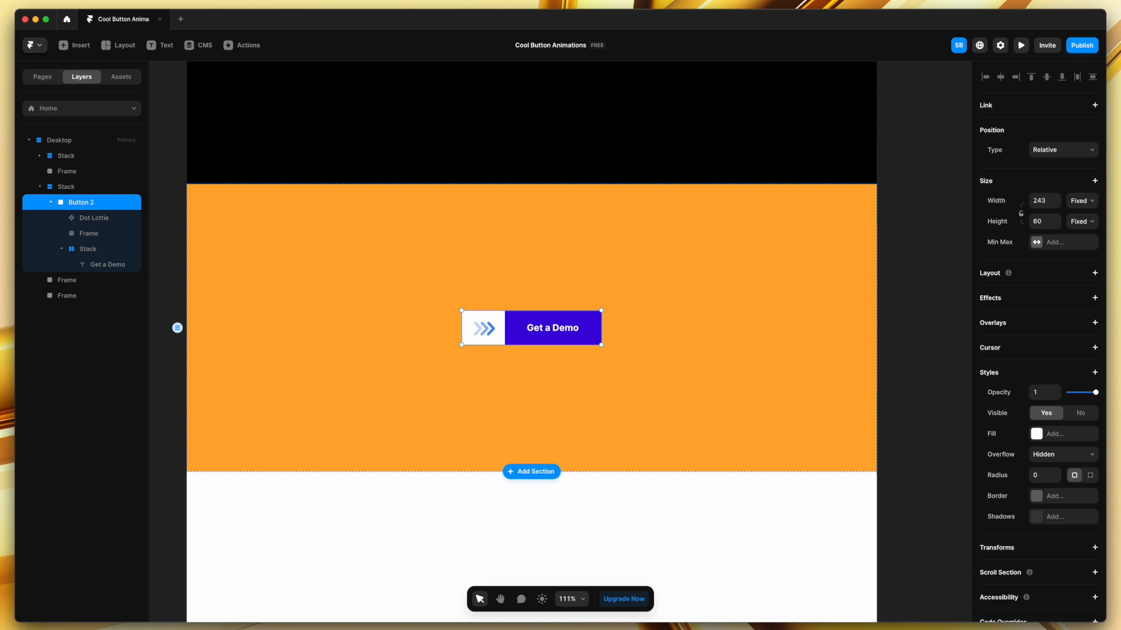
pyautogui.press('Left')
# Create a component from the Button 2 frame, keeping the name Button 2
pyautogui.rightClick(114, 204)
pyautogui.click(134, 215)
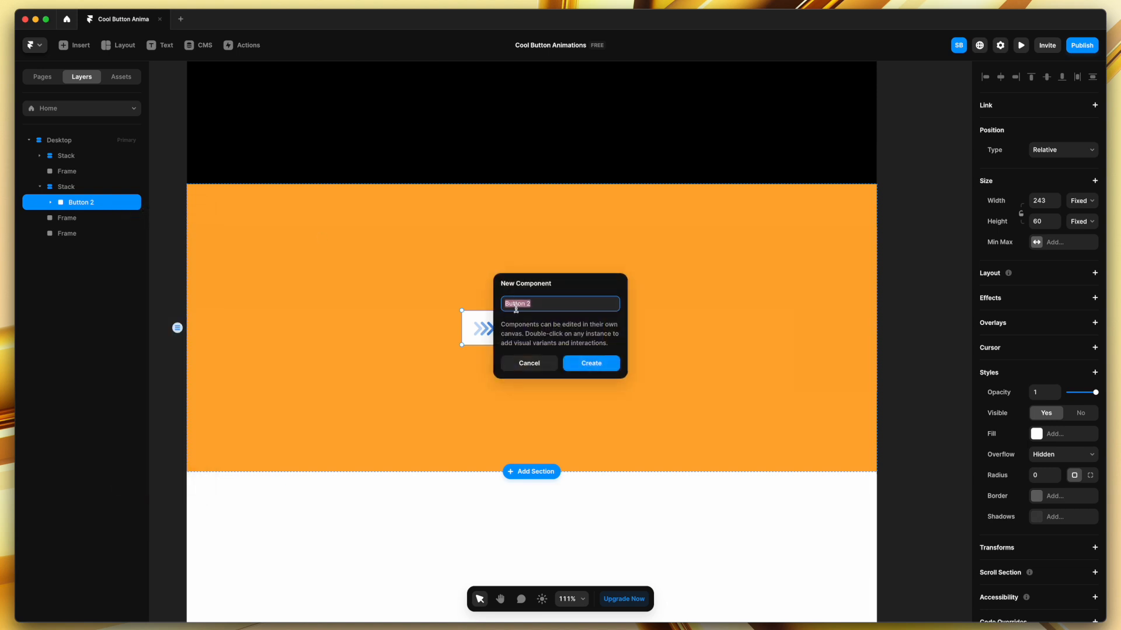
pyautogui.click(592, 364)
pyautogui.click(597, 397)
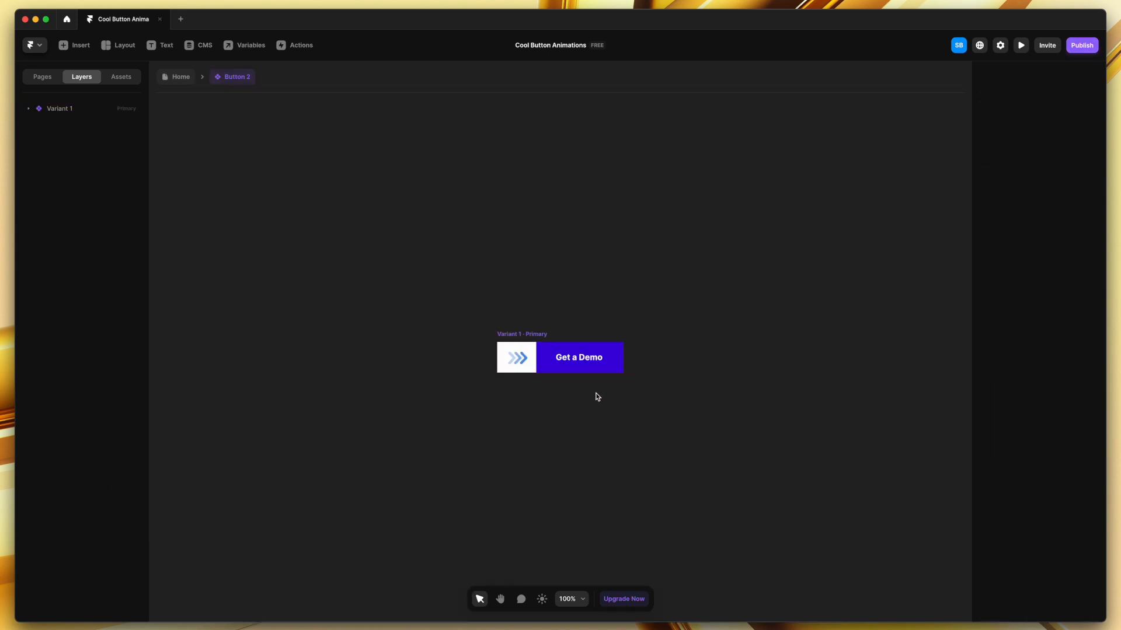
# Add a Hover variant to the Button 2 component's primary variant
pyautogui.scroll(-3, 598, 397)
pyautogui.hscroll(2, 597, 397)
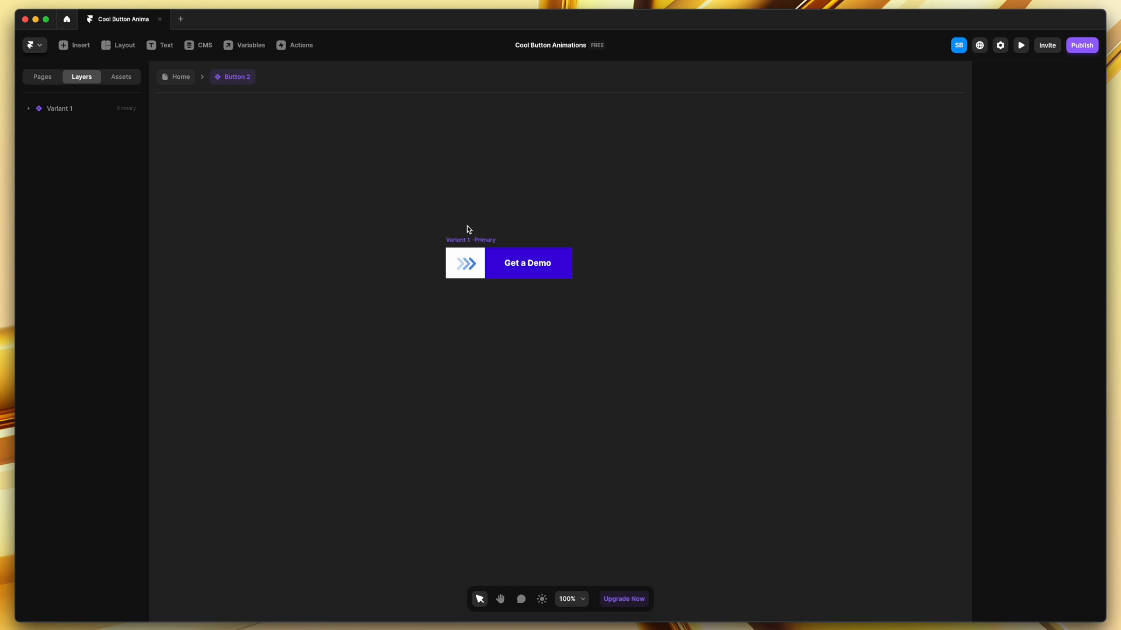
pyautogui.click(470, 240)
pyautogui.click(502, 355)
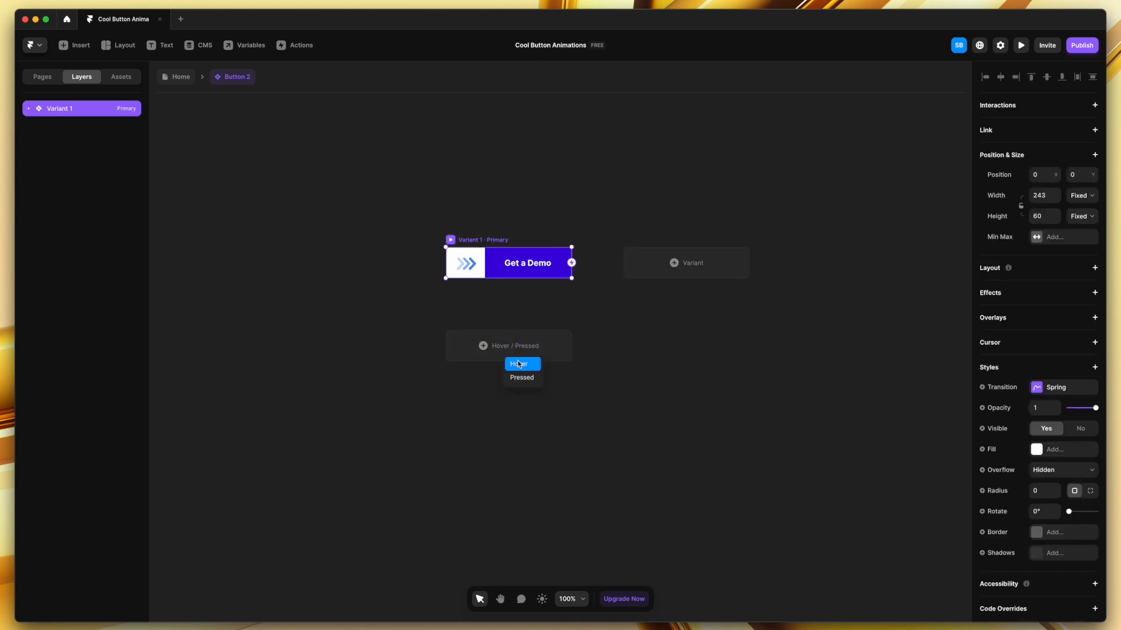
pyautogui.click(519, 364)
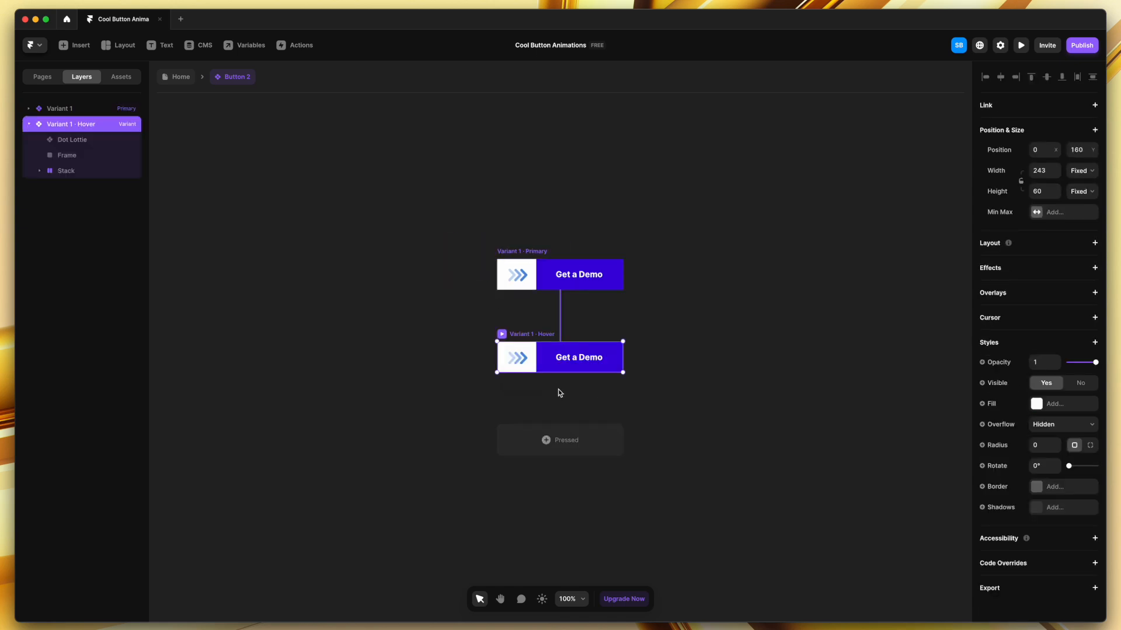
# Stretch the white frame in the Hover variant across the whole button, to a width of 243
pyautogui.scroll(5, 610, 398)
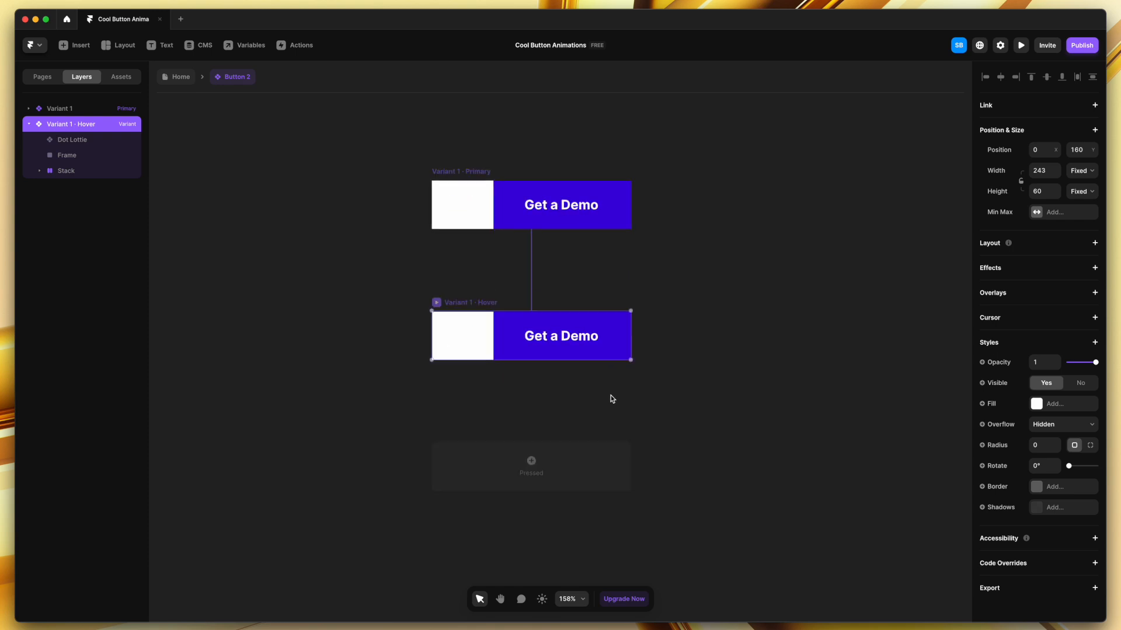
pyautogui.scroll(-5, 518, 286)
pyautogui.click(489, 321)
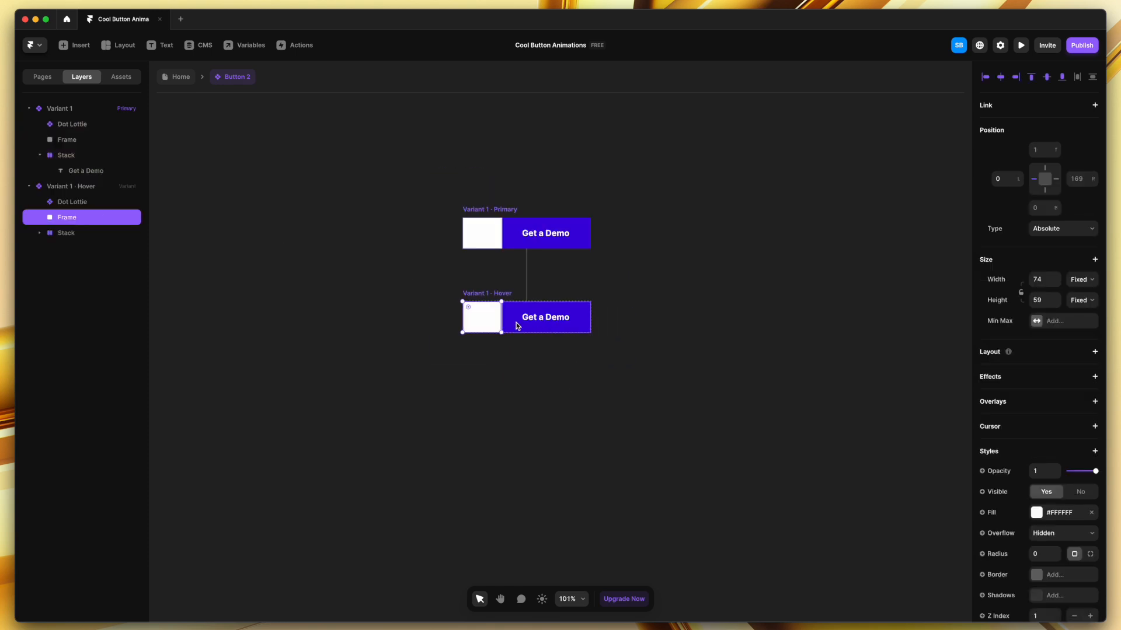
pyautogui.moveTo(502, 324); pyautogui.dragTo(590, 324)
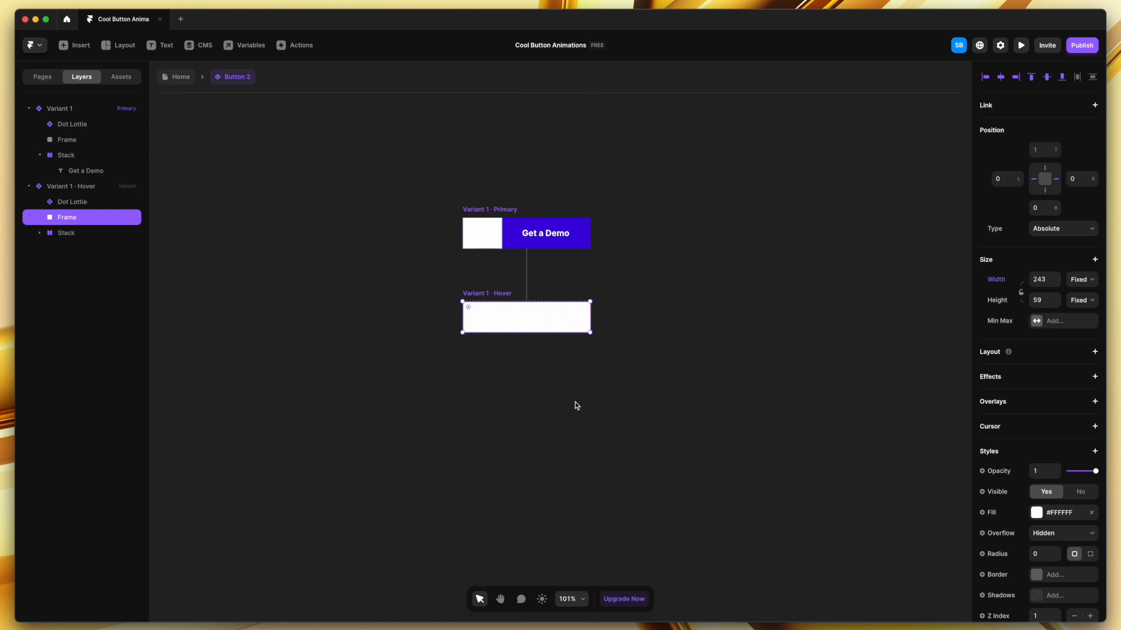
# Duplicate the Dot Lottie arrow in the primary variant, place the copy beside the original, and undo the drop into the text stack
pyautogui.click(478, 240)
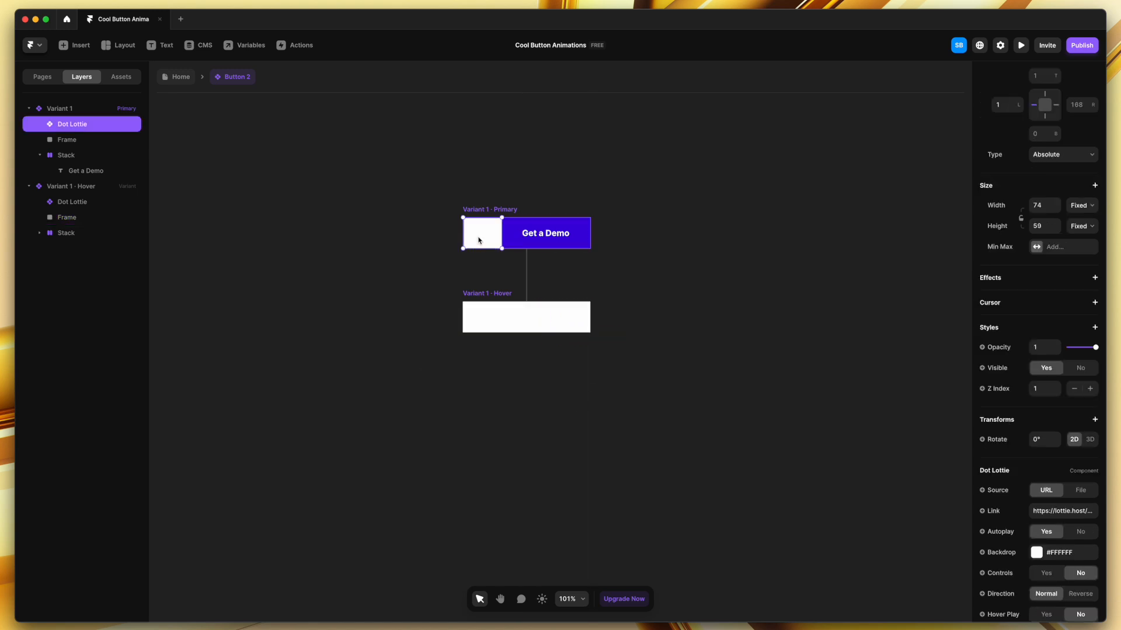
pyautogui.press('super+d')
pyautogui.moveTo(495, 240); pyautogui.dragTo(549, 234)
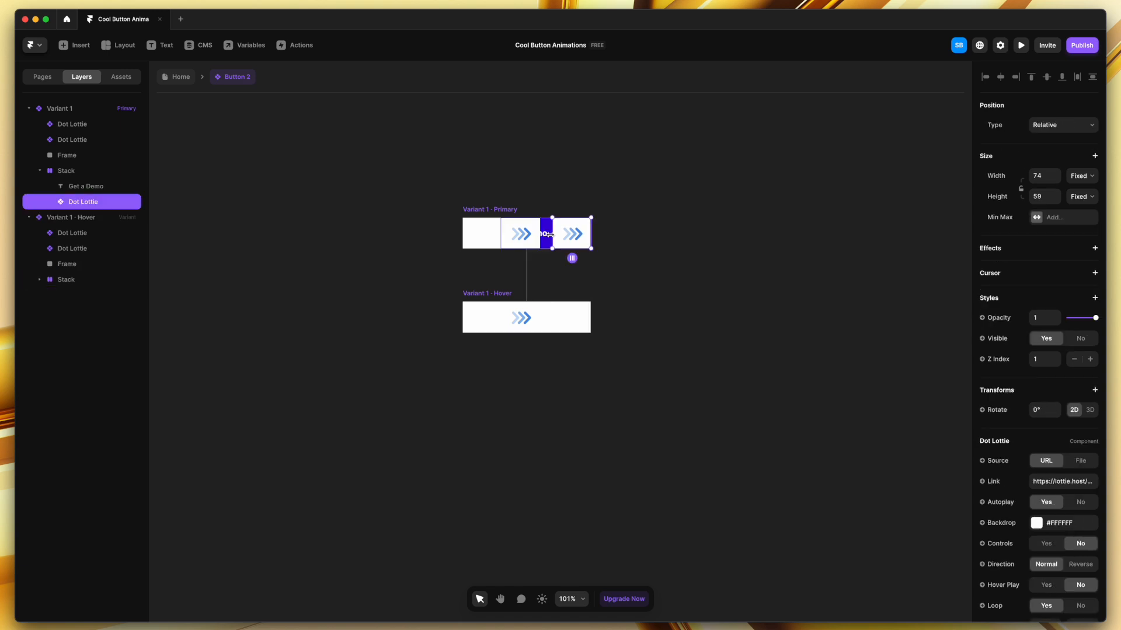
pyautogui.press('super+z')
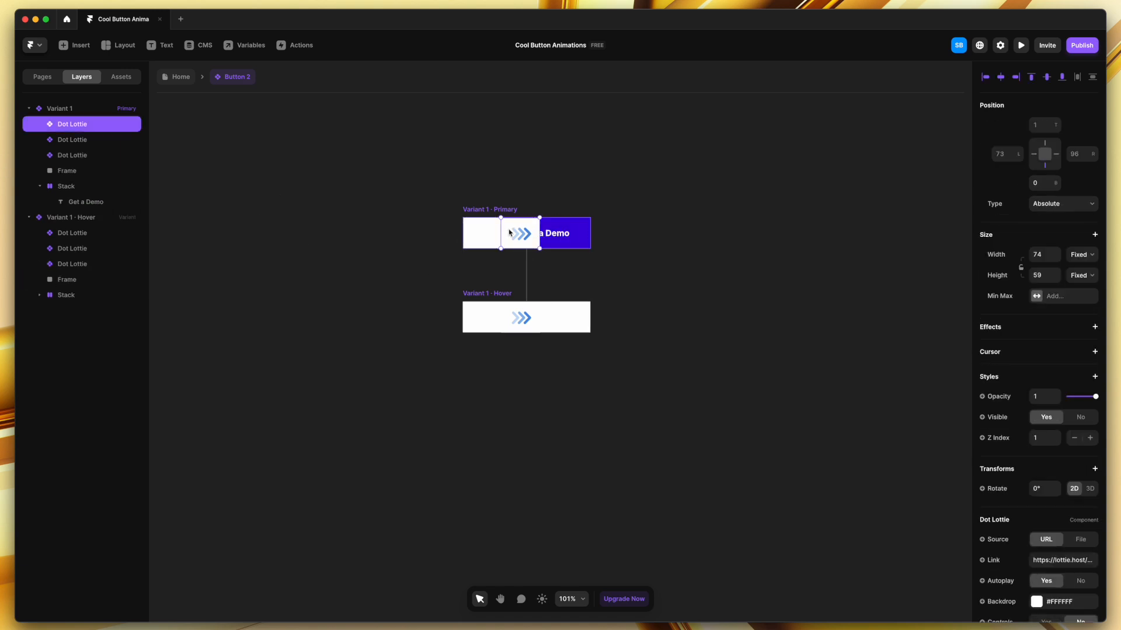
# Spread three Dot Lottie arrows across the primary variant's full width, with the last one flush against the right edge
pyautogui.scroll(3, 509, 234)
pyautogui.press('super+z')
pyautogui.press('super+z')
pyautogui.press('super+z')
pyautogui.moveTo(465, 243); pyautogui.dragTo(522, 238)
pyautogui.hotkey('shift', 'Left')
pyautogui.hotkey('shift', 'Left')
pyautogui.click(528, 315)
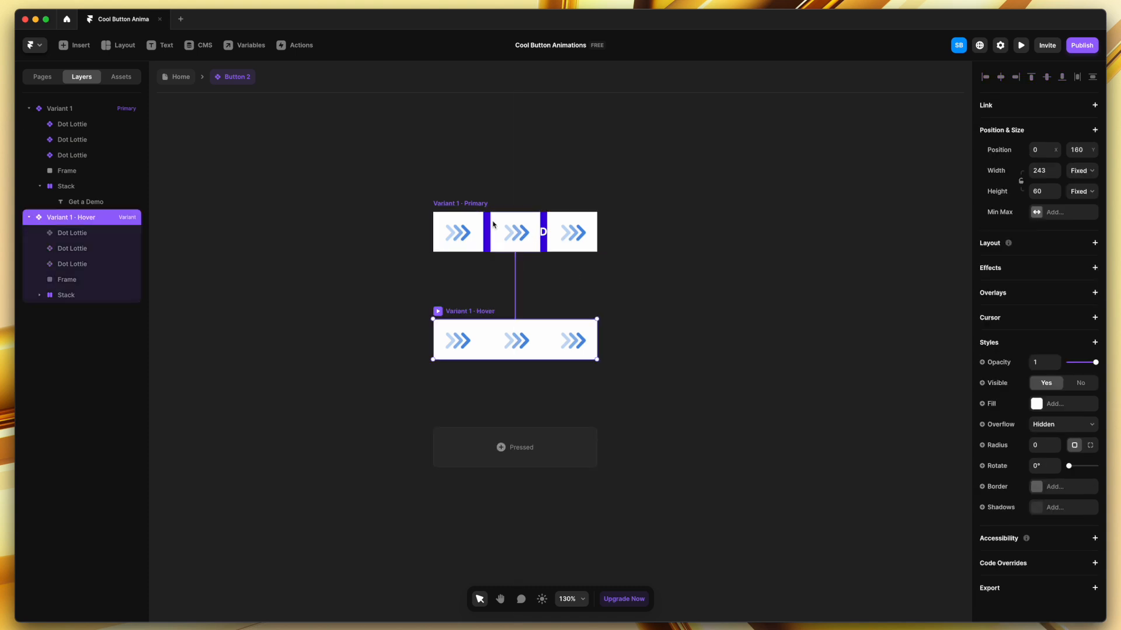
# Move the primary variant's three Dot Lotties left together so one covers the white square and two sit outside the button
pyautogui.click(468, 204)
pyautogui.click(571, 234)
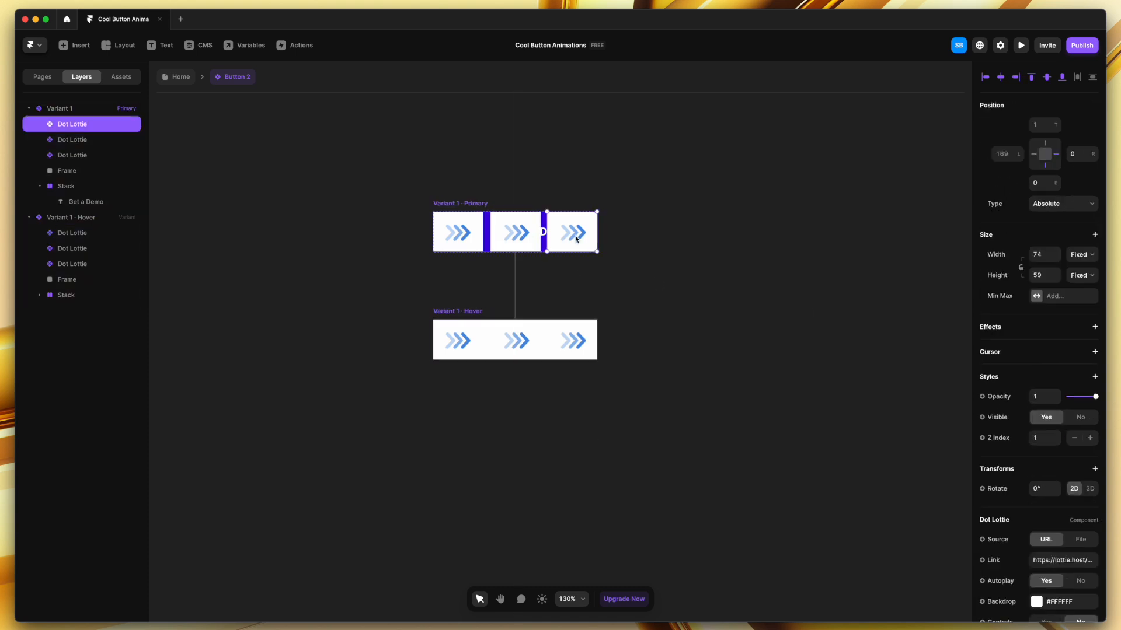
pyautogui.keyDown('shift'); pyautogui.click(458, 233); pyautogui.keyUp('shift')
pyautogui.keyDown('shift'); pyautogui.click(92, 139); pyautogui.keyUp('shift')
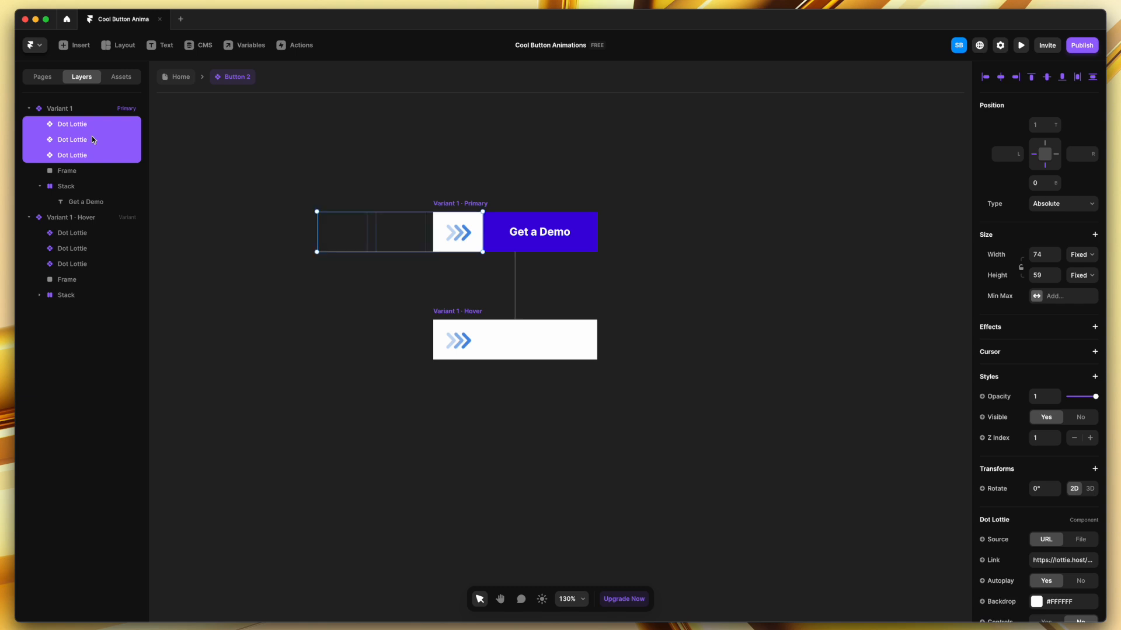
# Move the Hover variant's three Dot Lotties right together so they span the full button width
pyautogui.click(461, 311)
pyautogui.moveTo(72, 233); pyautogui.dragTo(77, 266)
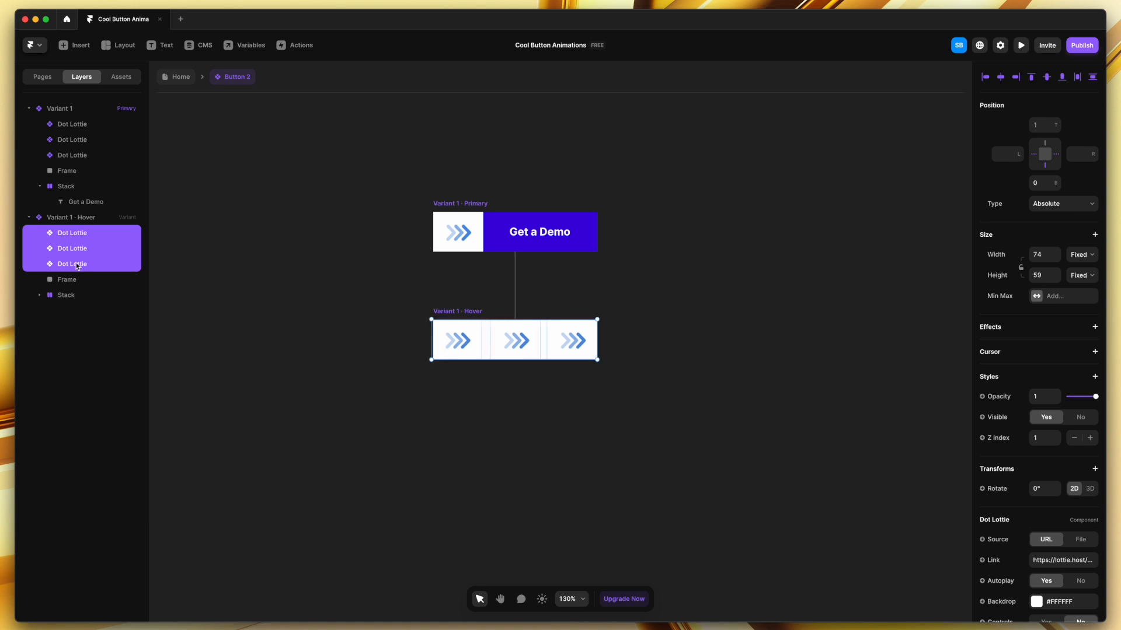
# Preview the Get a Demo button component's primary variant, including its hover animation
pyautogui.click(456, 203)
pyautogui.press('super+p')
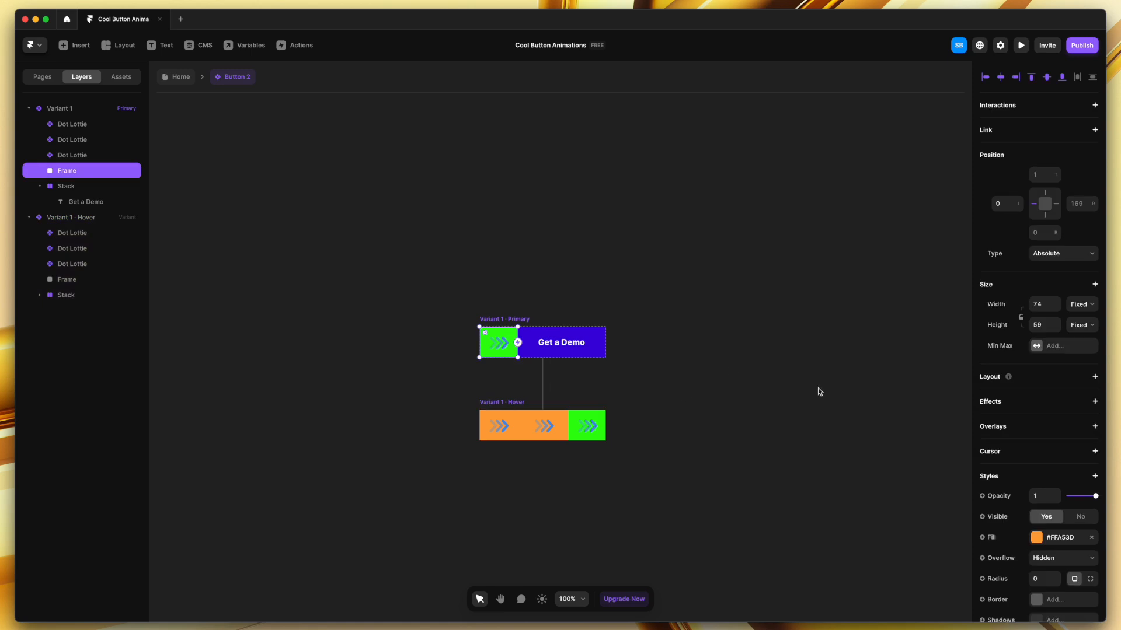
pyautogui.press('Escape')
# Match the fill of the frame behind the arrow animations to their green backdrop, and return to the Home page
pyautogui.click(1059, 438)
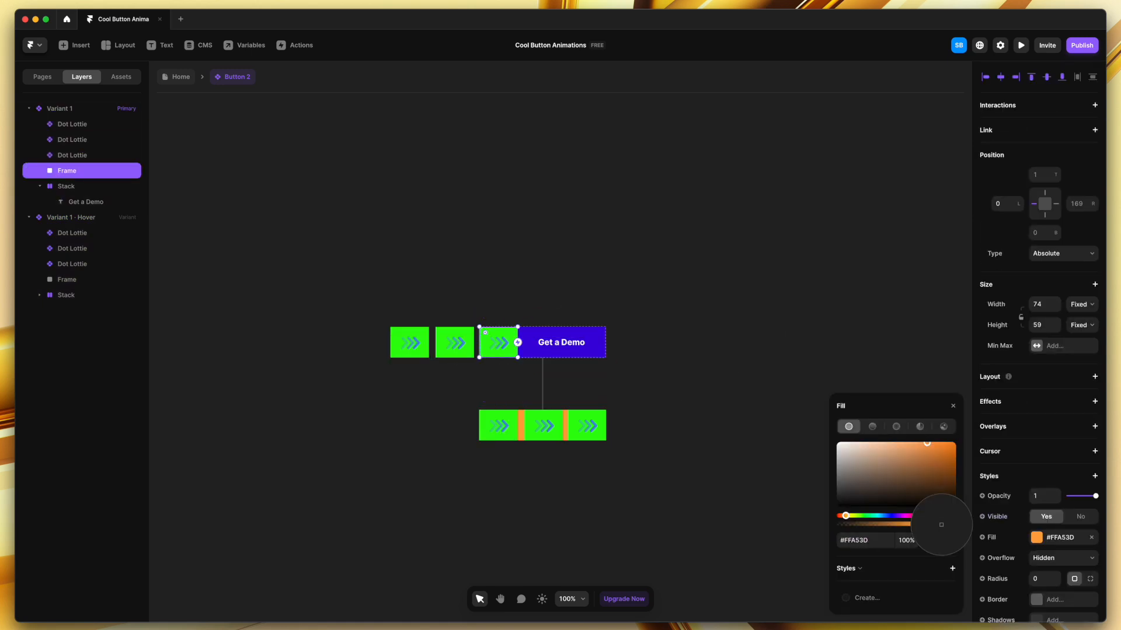
pyautogui.press('Escape')
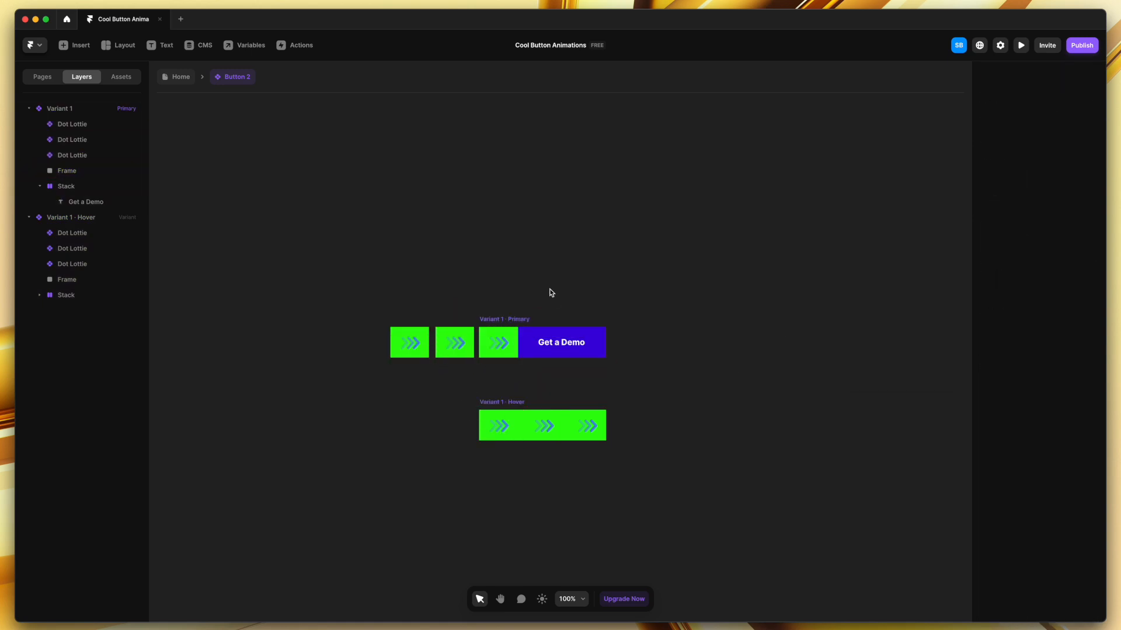
pyautogui.click(516, 318)
pyautogui.click(1054, 440)
pyautogui.click(1053, 426)
pyautogui.click(729, 257)
pyautogui.click(176, 77)
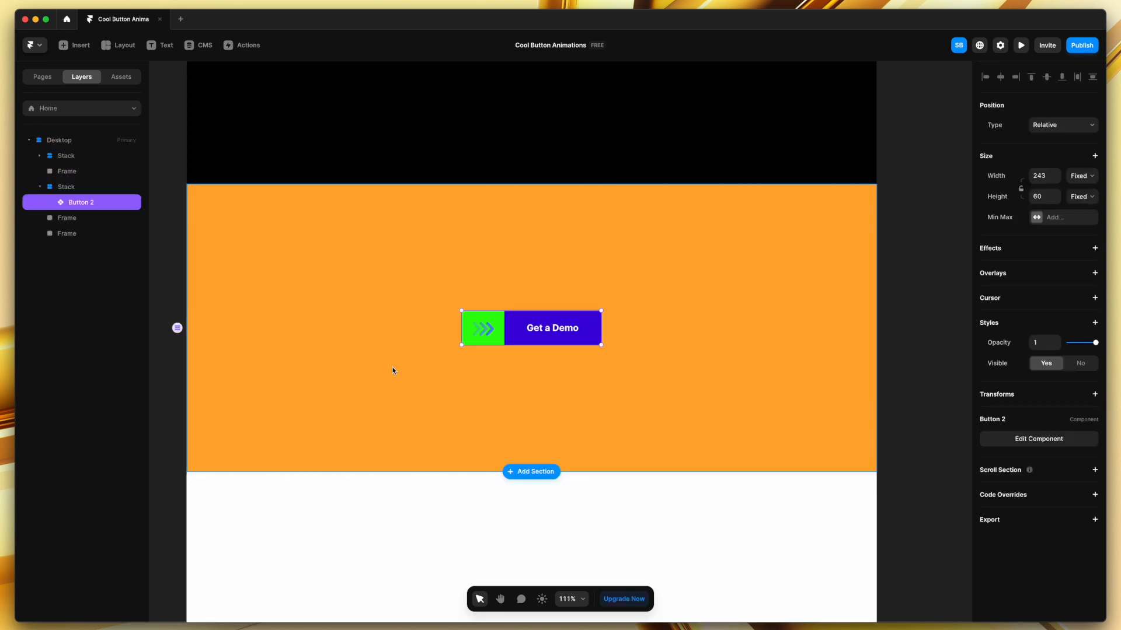
# Change the orange section's fill to white and preview the page with the Get a Demo button
pyautogui.click(392, 370)
pyautogui.click(1035, 585)
pyautogui.moveTo(936, 445); pyautogui.dragTo(833, 501)
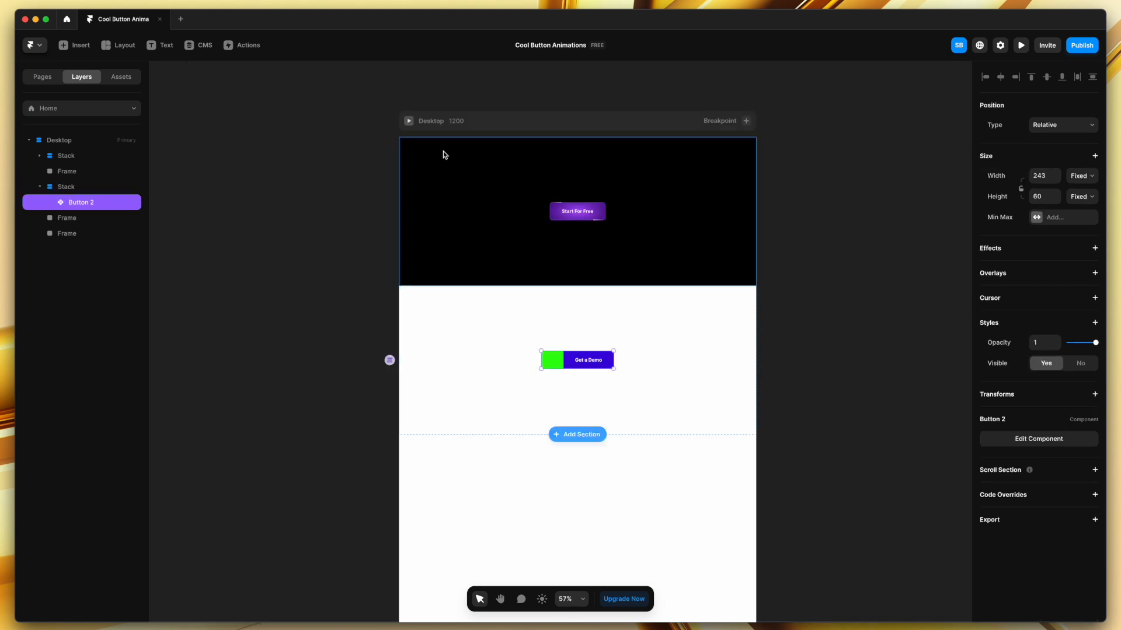
pyautogui.press('super+p')
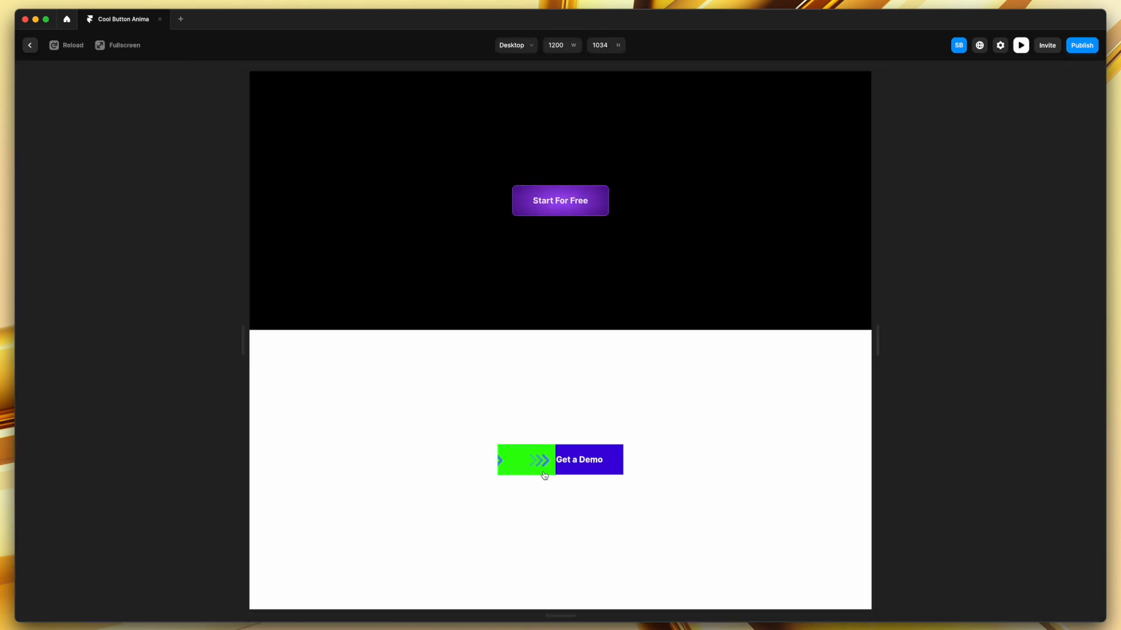
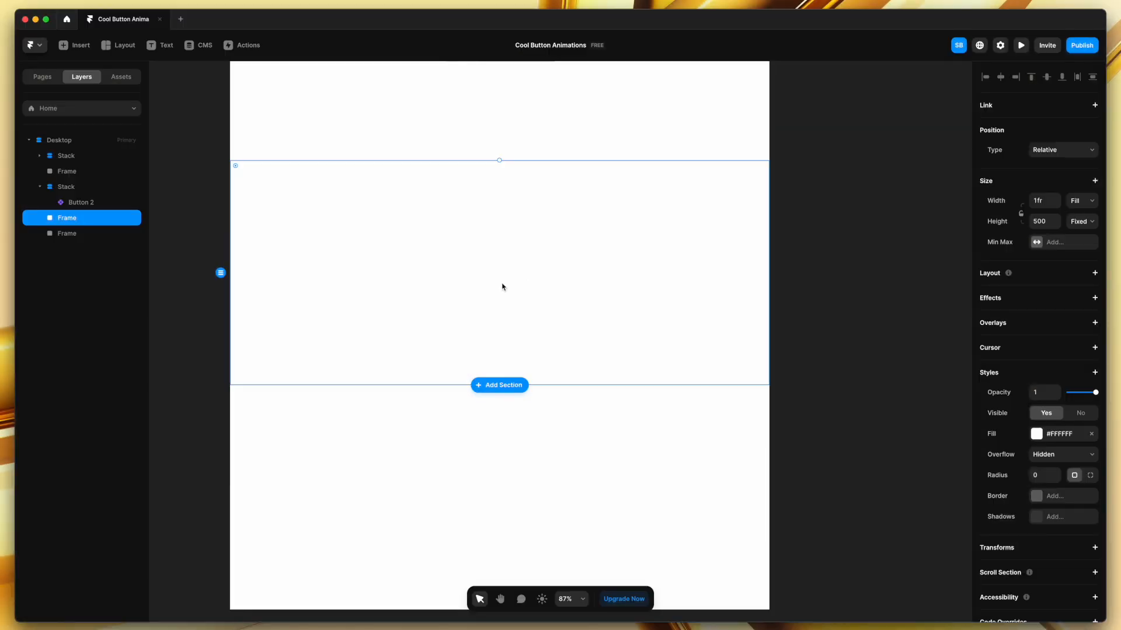
# Add the text "Click to Start" in the empty white section below the Get a Demo button and colour it black (#000000)
pyautogui.press('t')
pyautogui.click(481, 280)
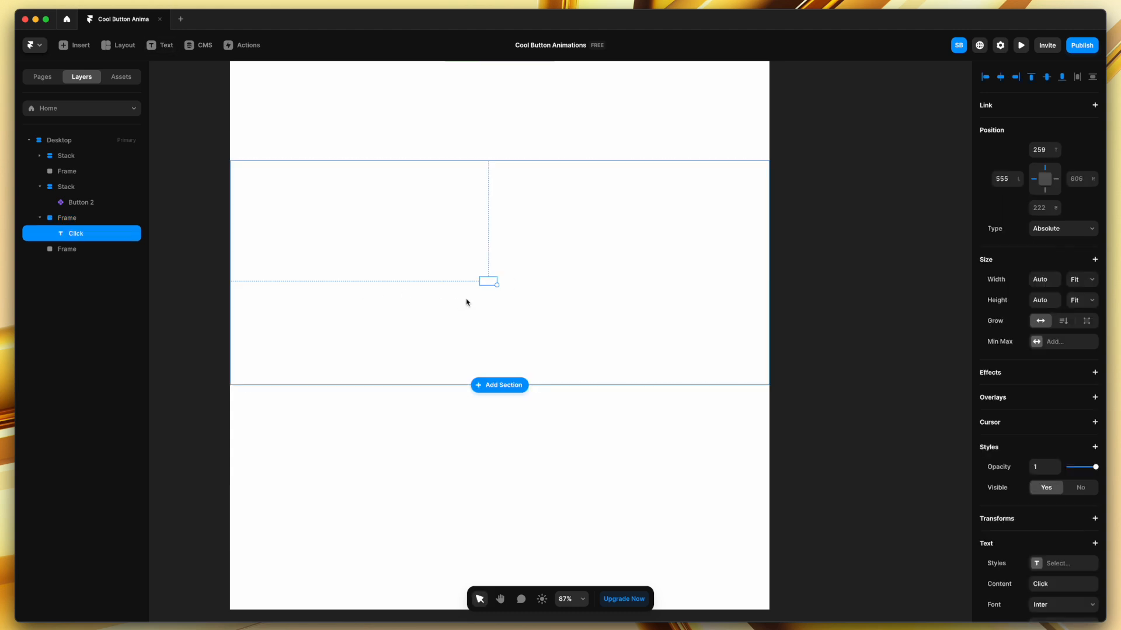
pyautogui.doubleClick(490, 282)
pyautogui.scroll(-5, 1042, 518)
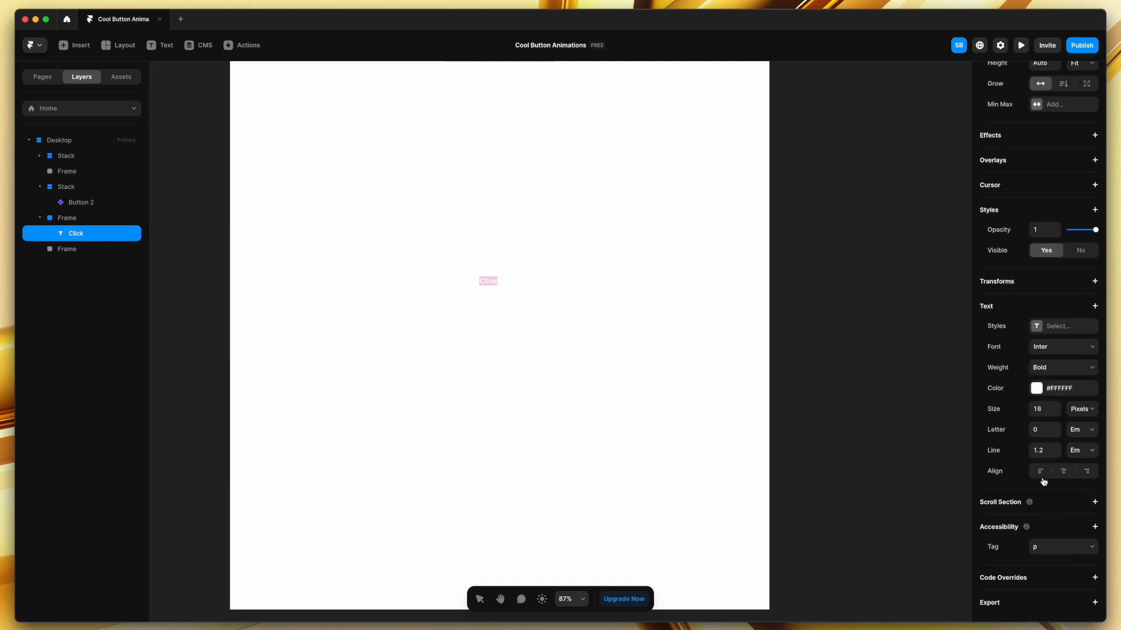
pyautogui.click(1037, 389)
pyautogui.moveTo(939, 439); pyautogui.dragTo(949, 489)
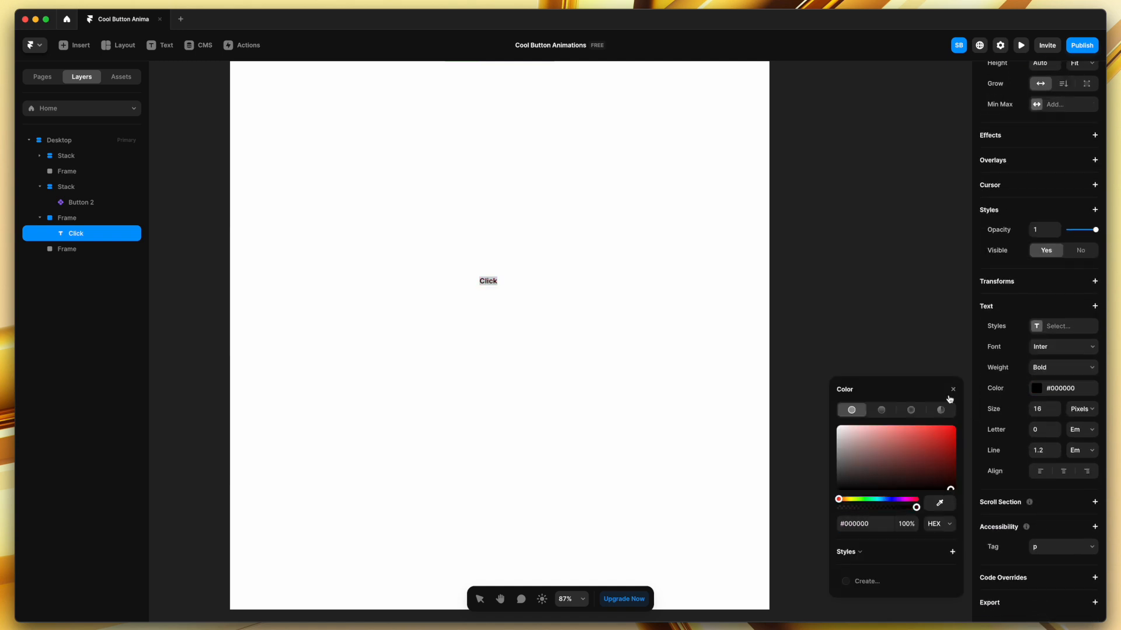
pyautogui.click(954, 390)
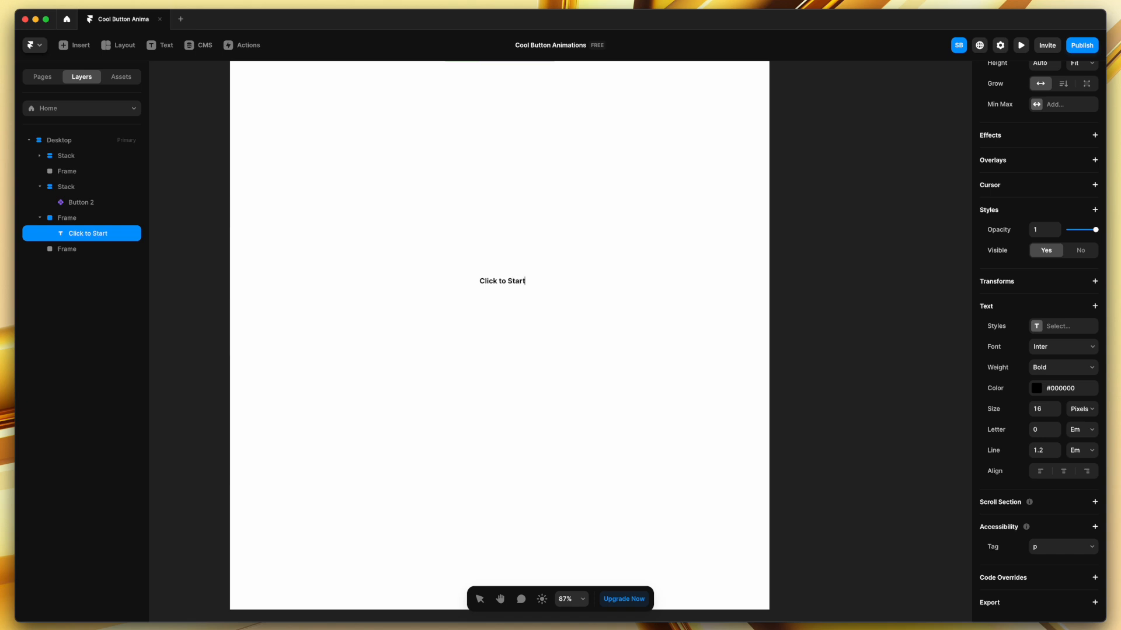
pyautogui.press('Escape')
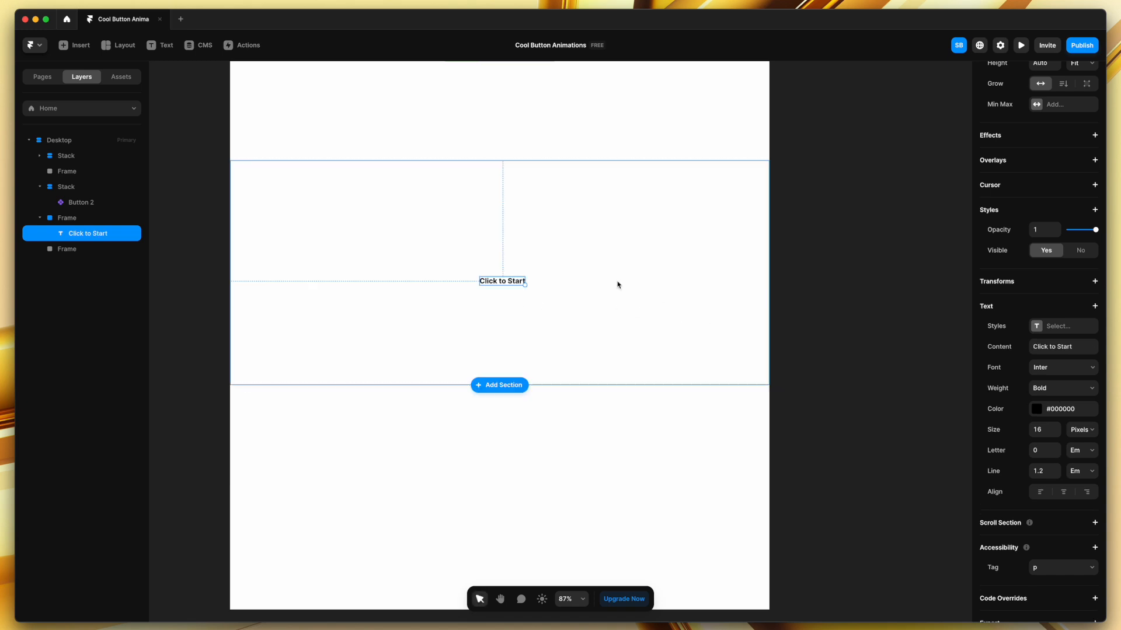
# Wrap the Click to Start text in a stack and set the stack's width to Fit Content
pyautogui.rightClick(513, 283)
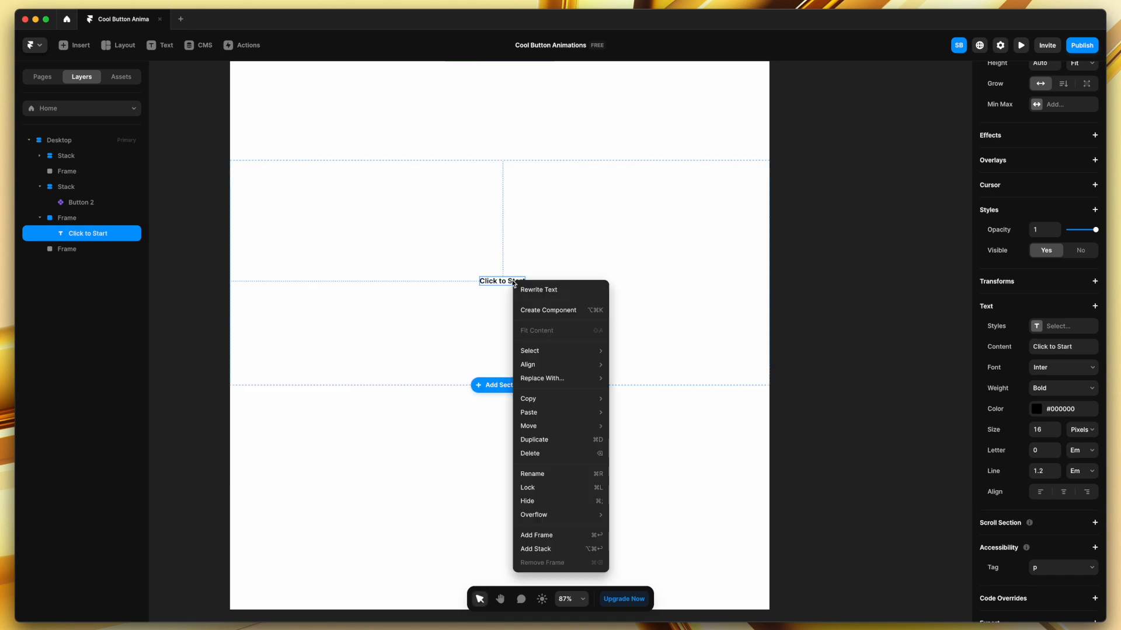
pyautogui.click(535, 549)
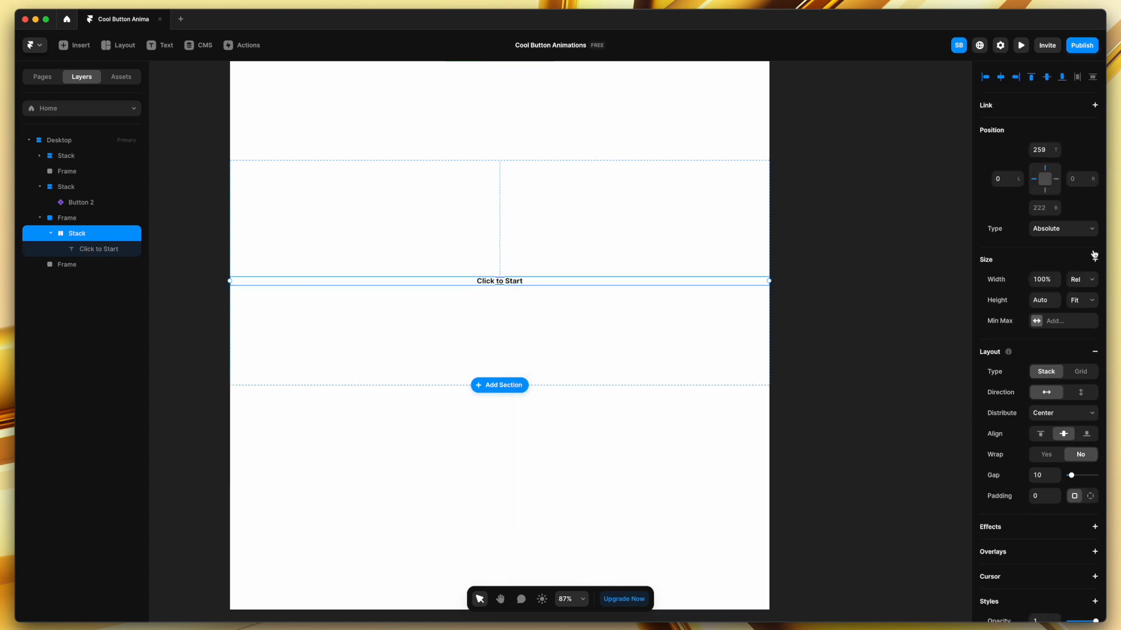
pyautogui.click(1077, 279)
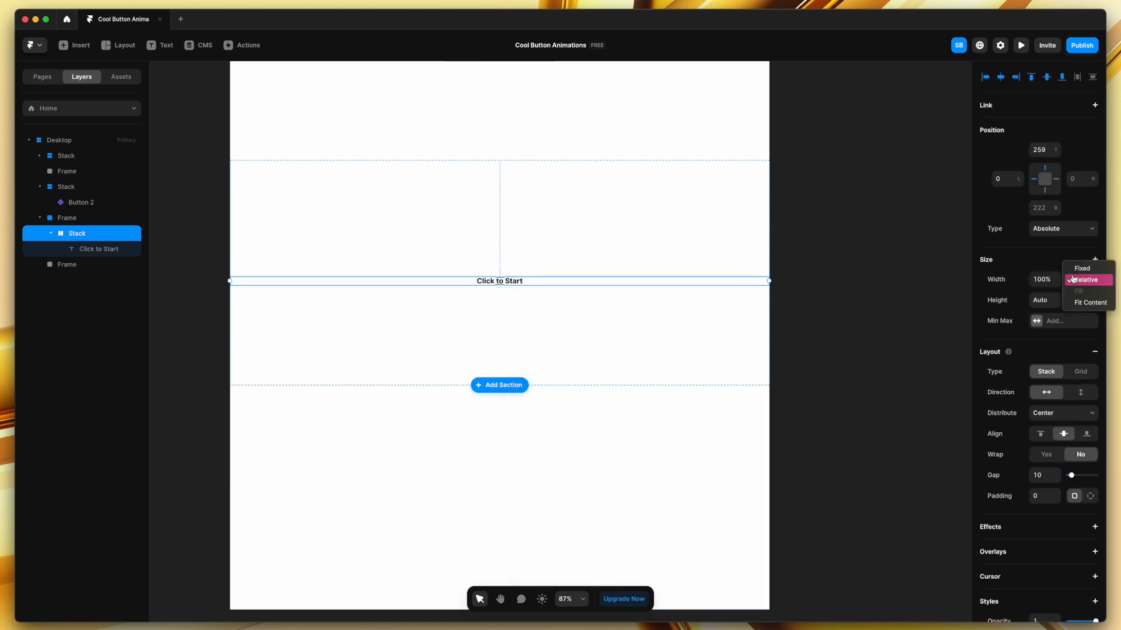
pyautogui.click(1086, 303)
pyautogui.click(1086, 301)
pyautogui.click(1088, 301)
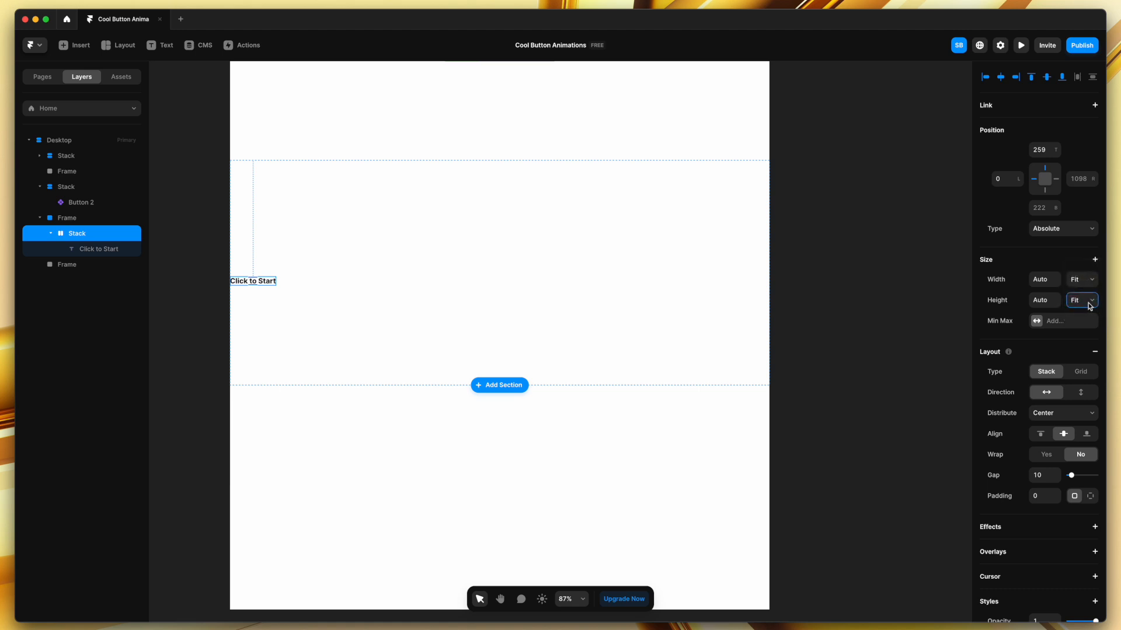
pyautogui.click(1063, 413)
pyautogui.click(671, 288)
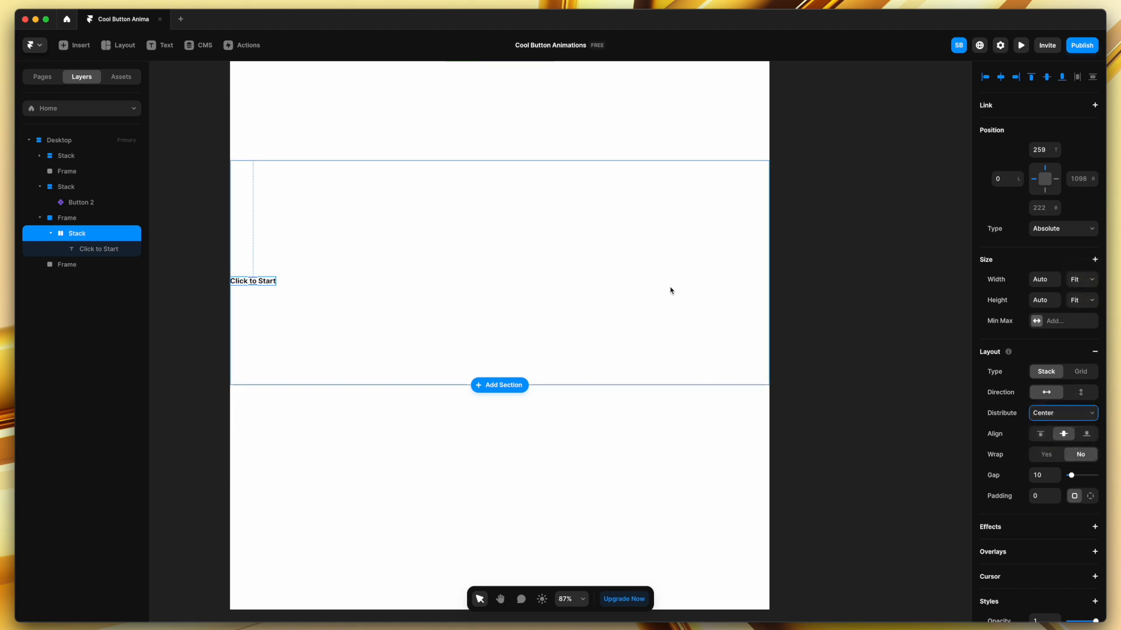
# Give the section frame around the Click to Start text a vertical, centred stack layout
pyautogui.click(754, 235)
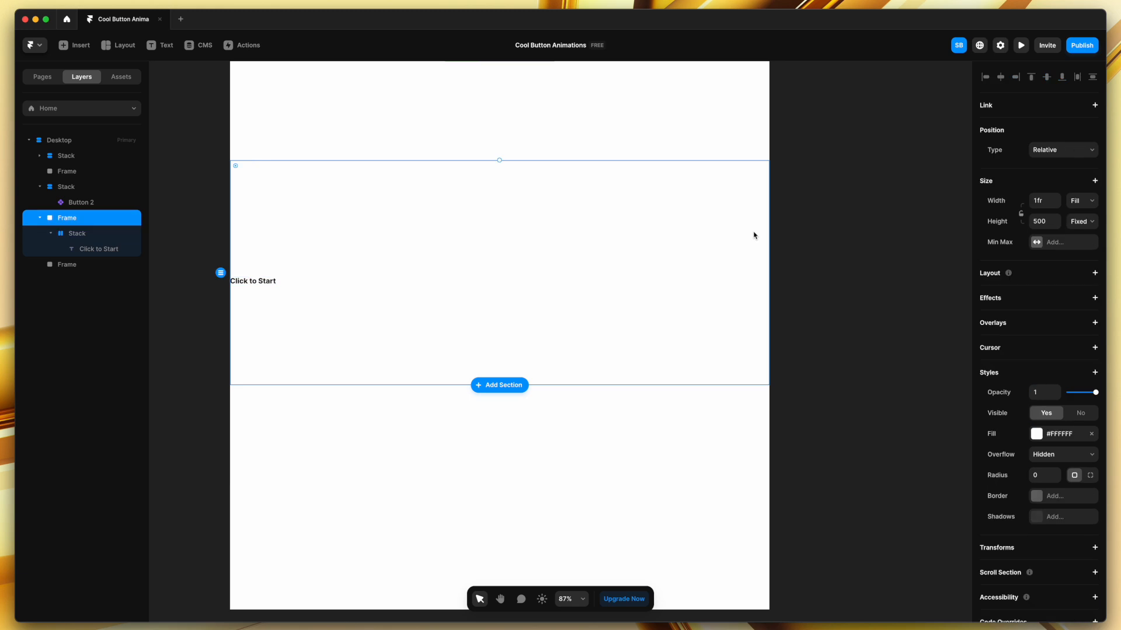
pyautogui.click(1095, 273)
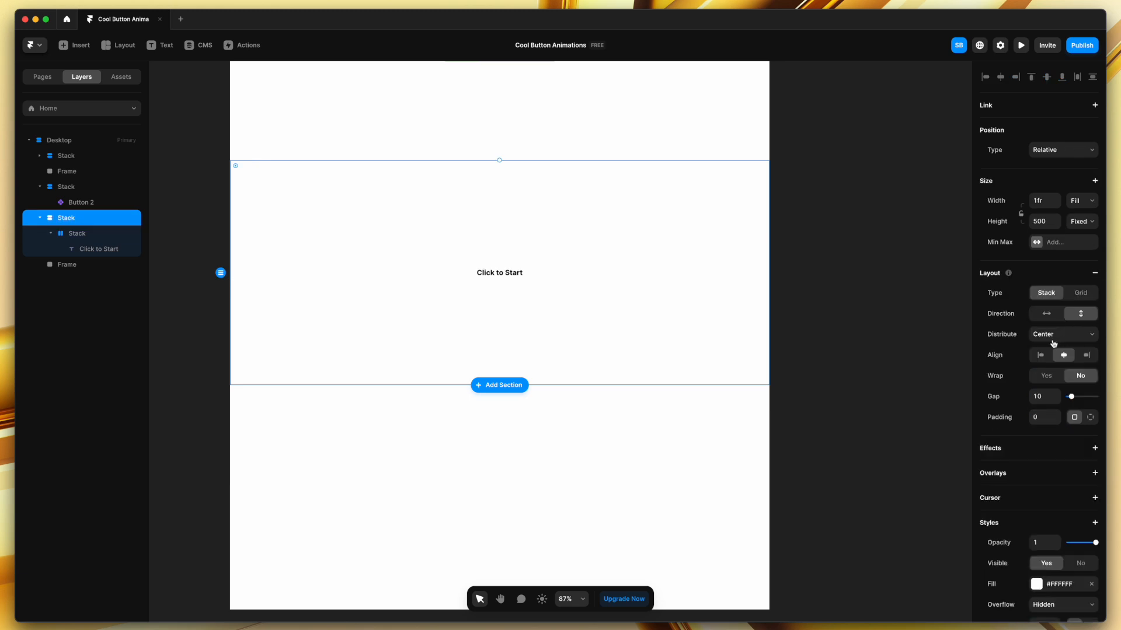
pyautogui.click(901, 369)
# Set the inner Click to Start stack's padding to 20 top and bottom and 40 left and right
pyautogui.click(502, 273)
pyautogui.scroll(-5, 1029, 398)
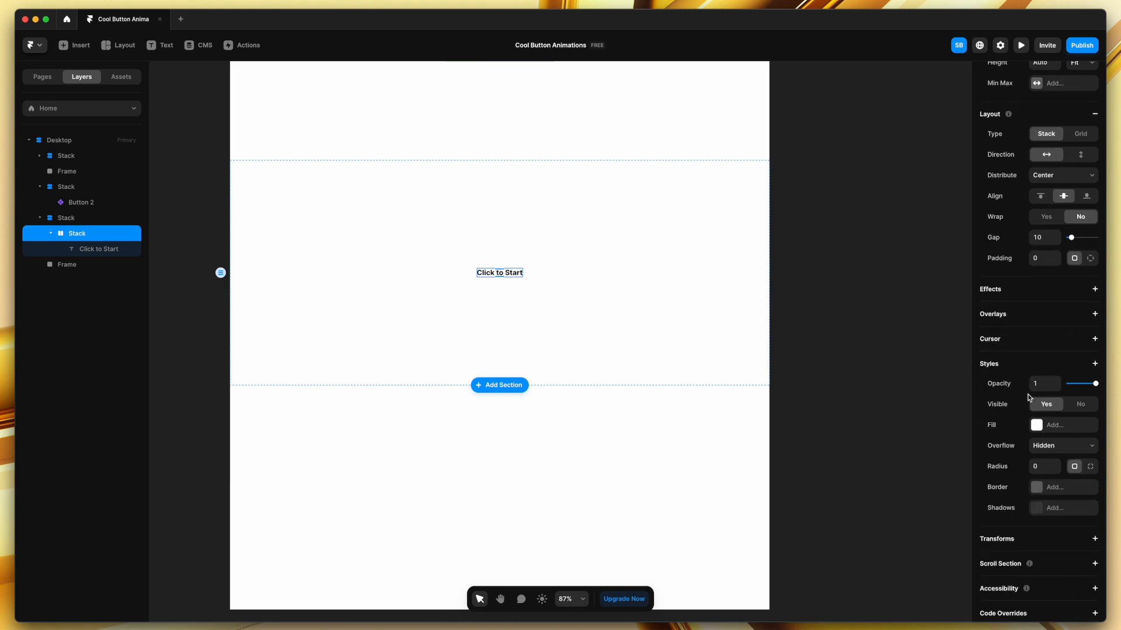
pyautogui.click(1090, 223)
pyautogui.click(1037, 243)
pyautogui.write('20')
pyautogui.press('Tab')
pyautogui.write('40')
pyautogui.press('Tab')
pyautogui.write('20')
pyautogui.press('Tab')
pyautogui.write('40')
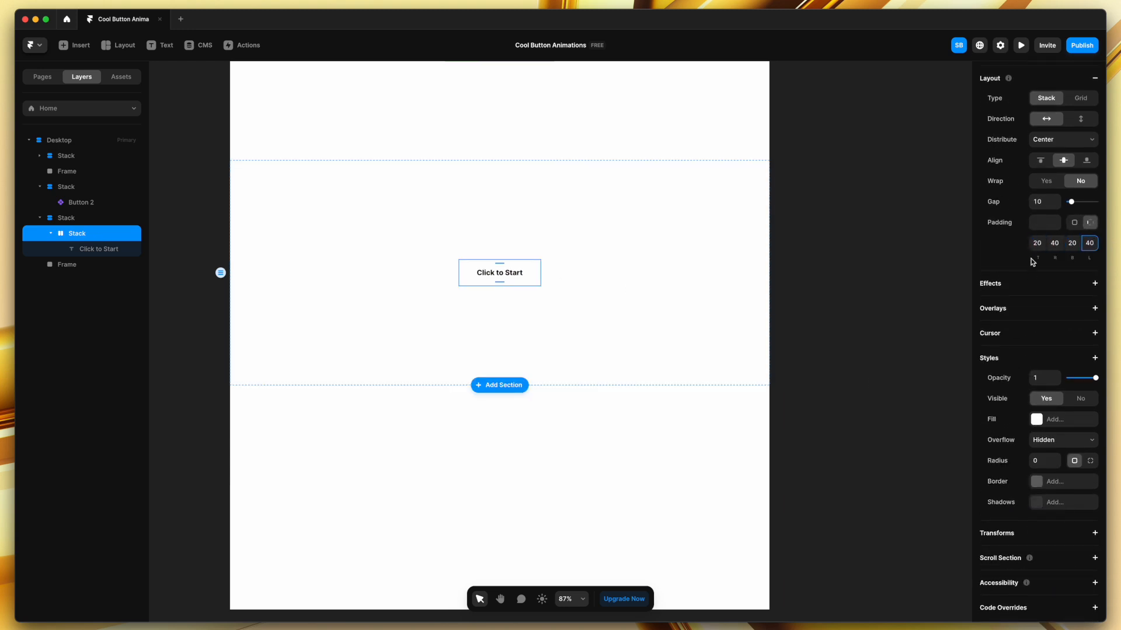
# Fill the Click to Start stack with lime green, #B7FF00
pyautogui.scroll(-1, 1042, 422)
pyautogui.scroll(3, 480, 318)
pyautogui.click(1036, 390)
pyautogui.moveTo(869, 503); pyautogui.dragTo(849, 500)
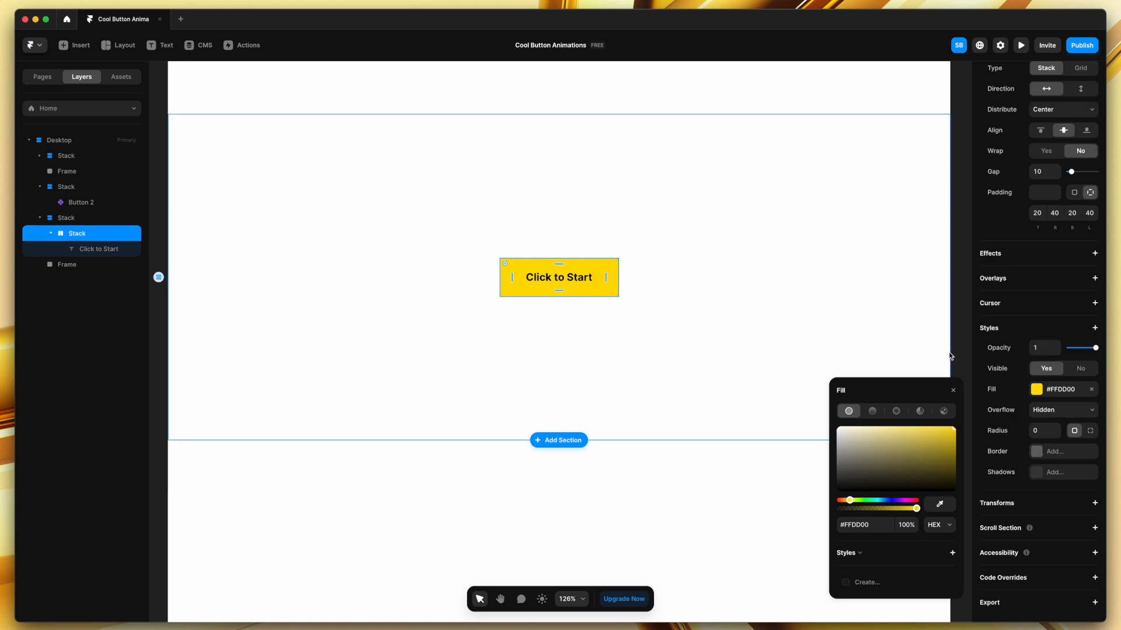
pyautogui.click(952, 391)
pyautogui.click(1036, 389)
pyautogui.moveTo(849, 501); pyautogui.dragTo(855, 504)
pyautogui.click(953, 391)
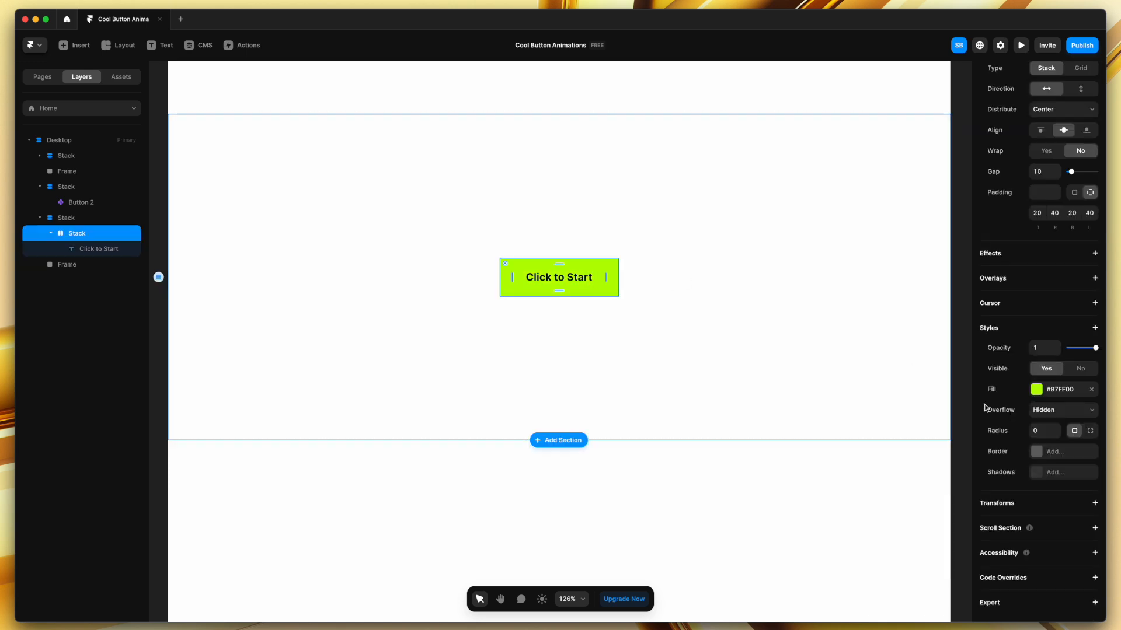
# Add a solid #222222 border with a width of 2 to the Click to Start button
pyautogui.click(1036, 453)
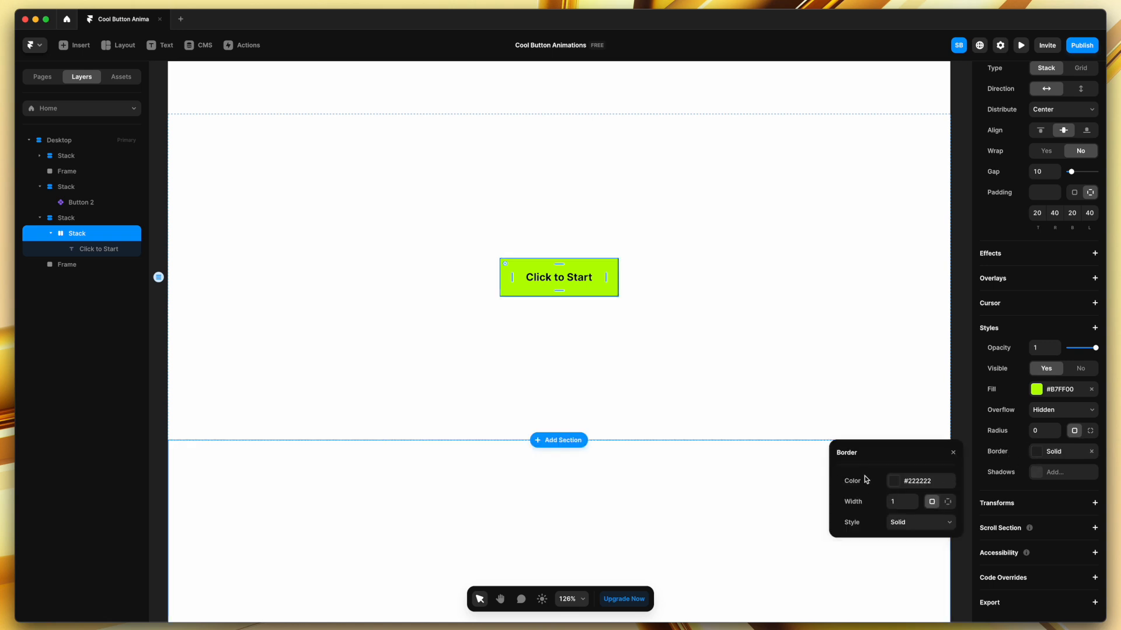
pyautogui.click(913, 500)
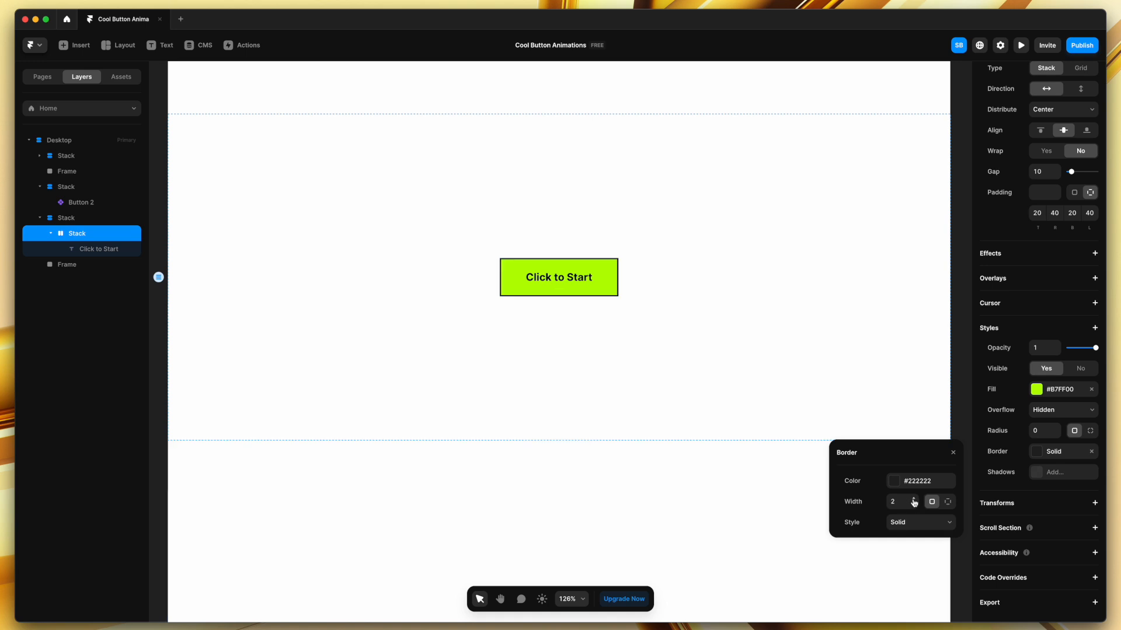
pyautogui.click(953, 455)
# Draw a frame about 176 by 68 in the section, make its position Absolute and move it over the button's lower right corner
pyautogui.click(736, 357)
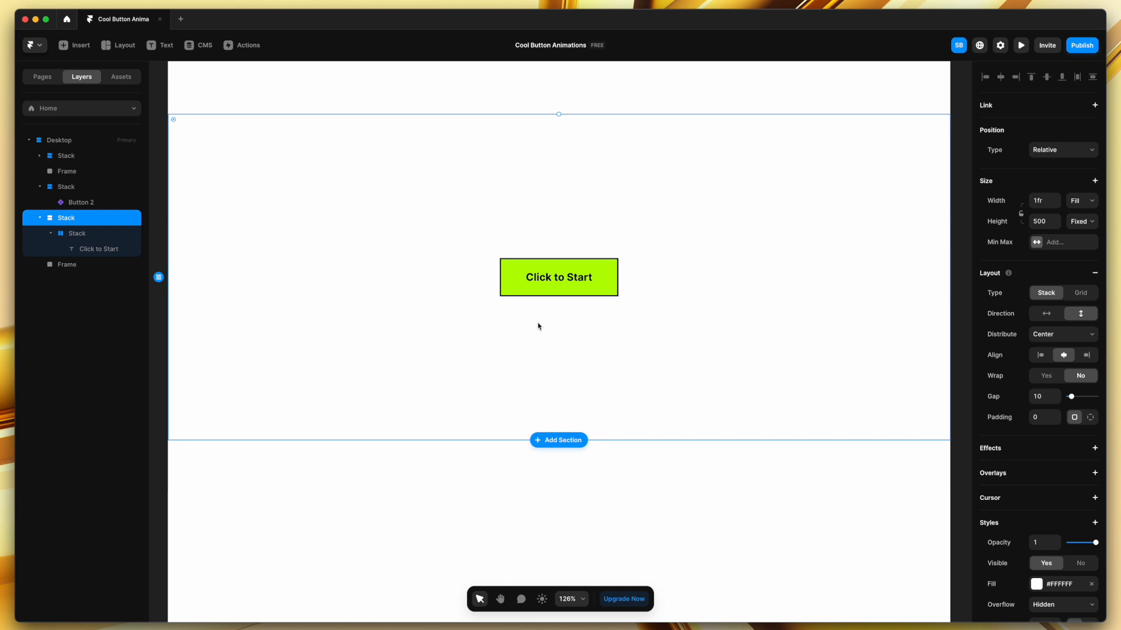
pyautogui.press('f')
pyautogui.moveTo(520, 314); pyautogui.dragTo(636, 363)
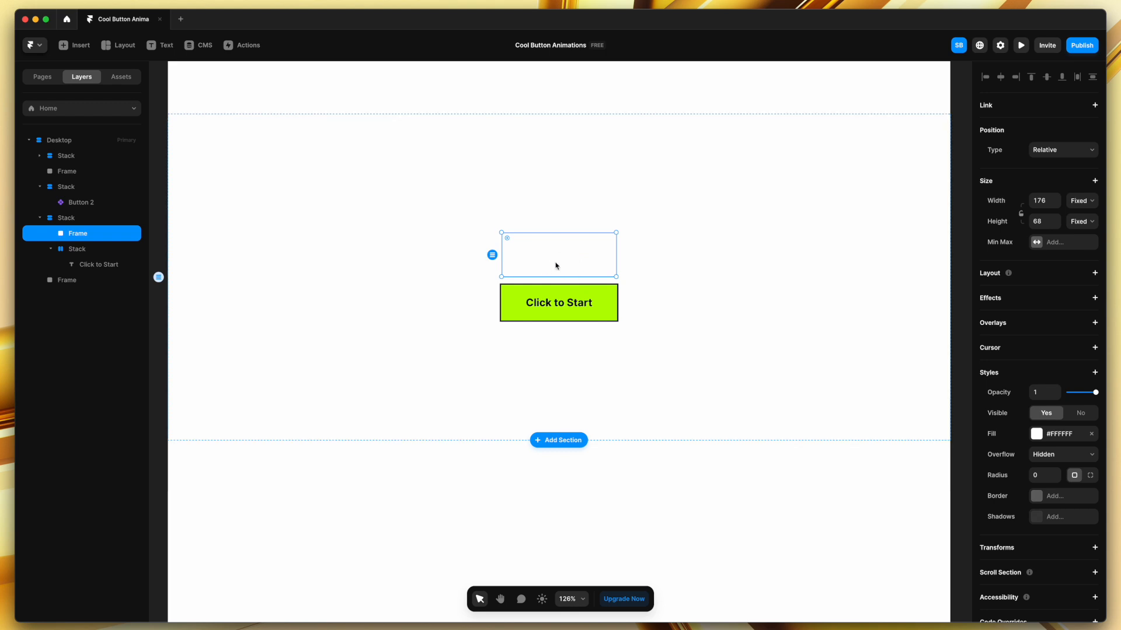
pyautogui.click(1053, 152)
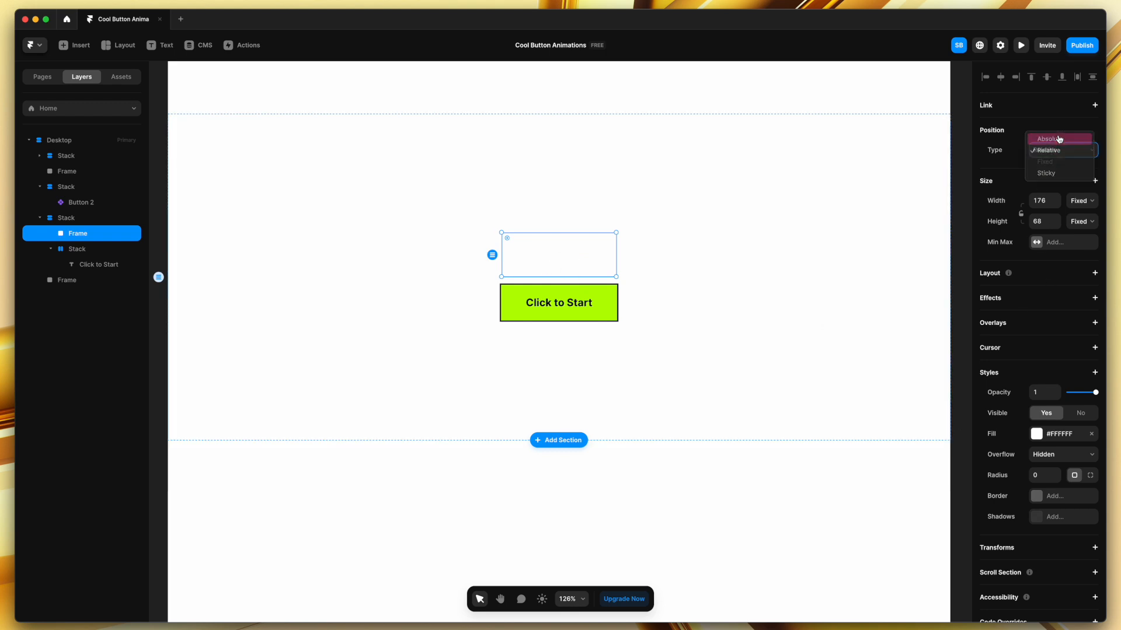
pyautogui.click(1060, 138)
pyautogui.moveTo(566, 253); pyautogui.dragTo(614, 295)
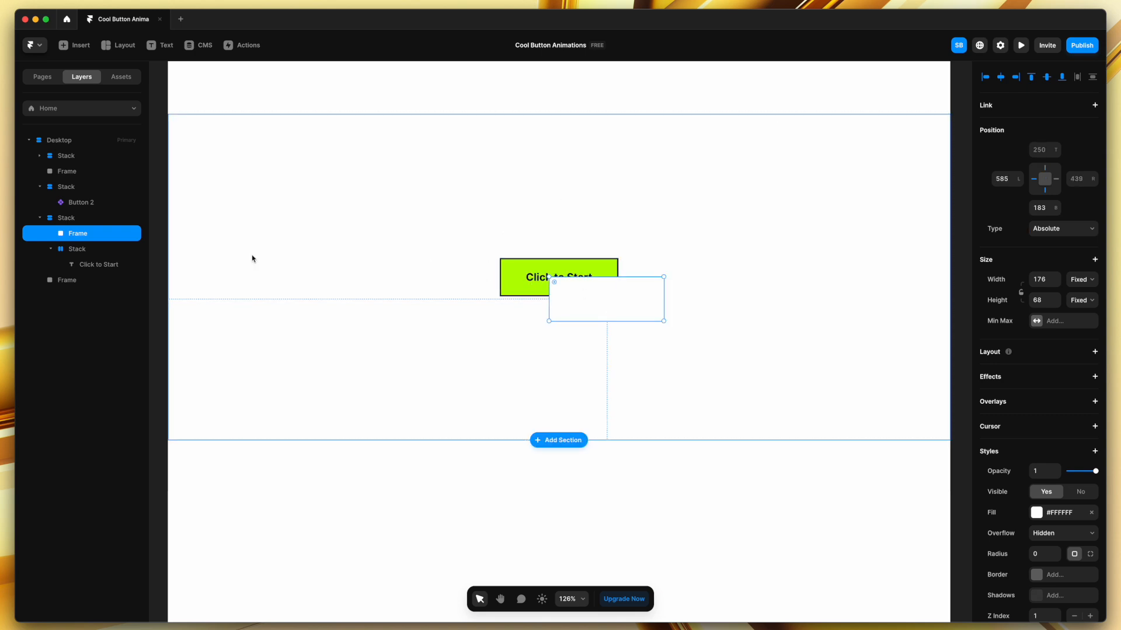
# Move the new frame out of the section's stack and fill it with #222222 sampled from the button's border
pyautogui.moveTo(93, 239); pyautogui.dragTo(68, 256)
pyautogui.click(1037, 513)
pyautogui.click(940, 519)
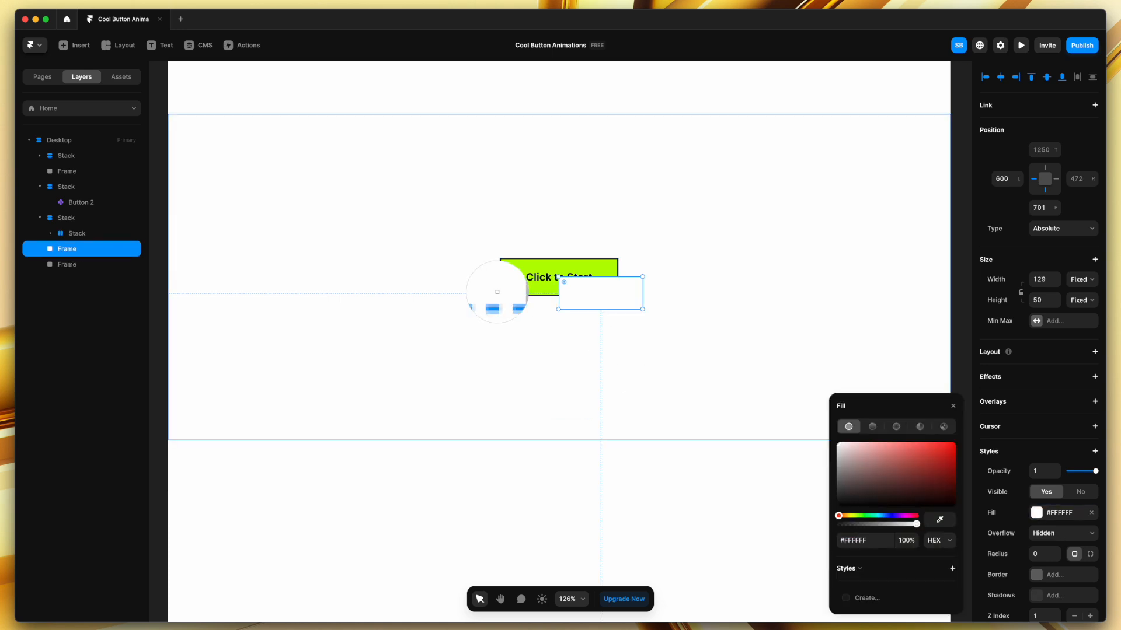
pyautogui.click(514, 295)
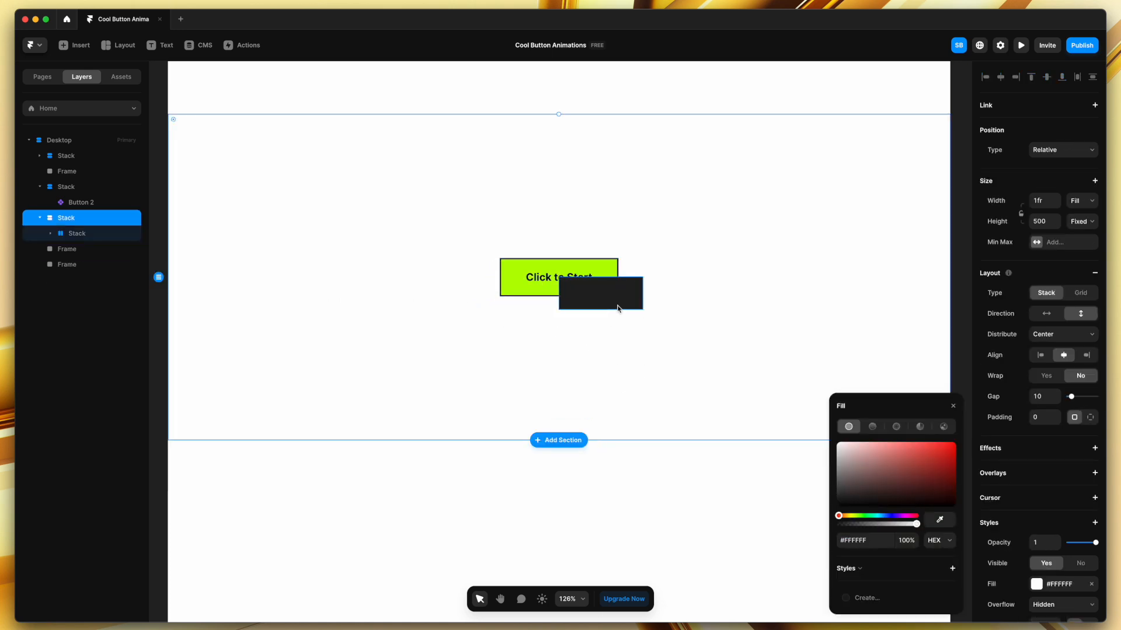
# Nest the dark frame back in the section's stack before the button stack, and set the button stack's position type to Absolute
pyautogui.moveTo(617, 305); pyautogui.dragTo(584, 319)
pyautogui.moveTo(69, 254); pyautogui.dragTo(70, 231)
pyautogui.click(616, 283)
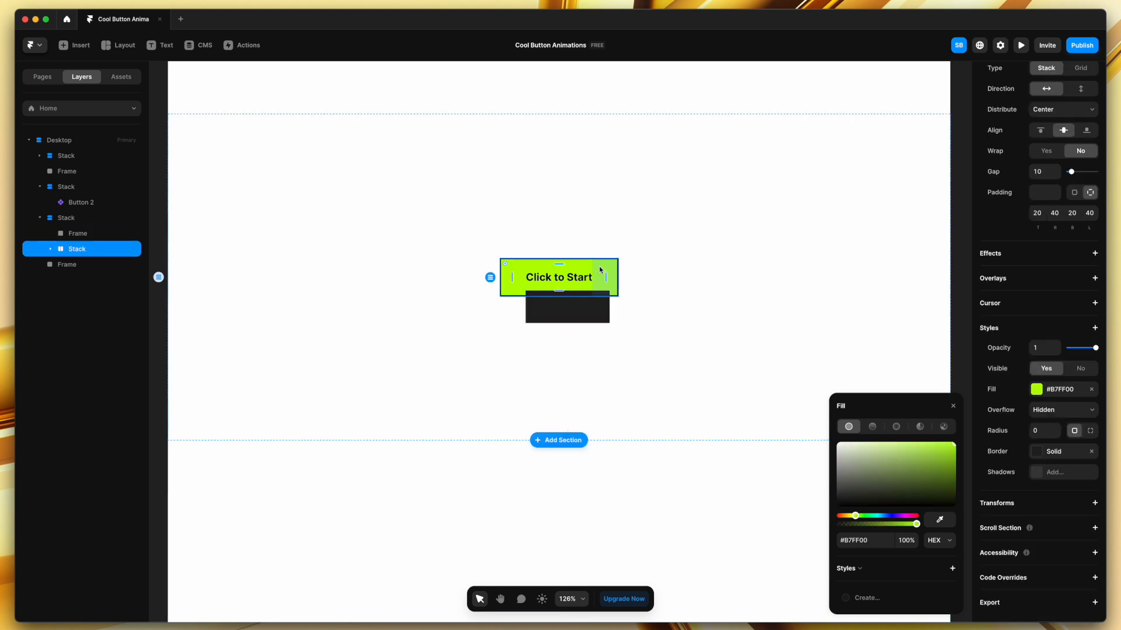
pyautogui.scroll(5, 1058, 122)
pyautogui.click(1058, 150)
pyautogui.click(1056, 140)
# Place the dark frame behind the green button, offset down and right, and resize it to 184 by 58
pyautogui.click(573, 311)
pyautogui.moveTo(573, 310); pyautogui.dragTo(616, 294)
pyautogui.keyDown('shift'); pyautogui.click(525, 278); pyautogui.keyUp('shift')
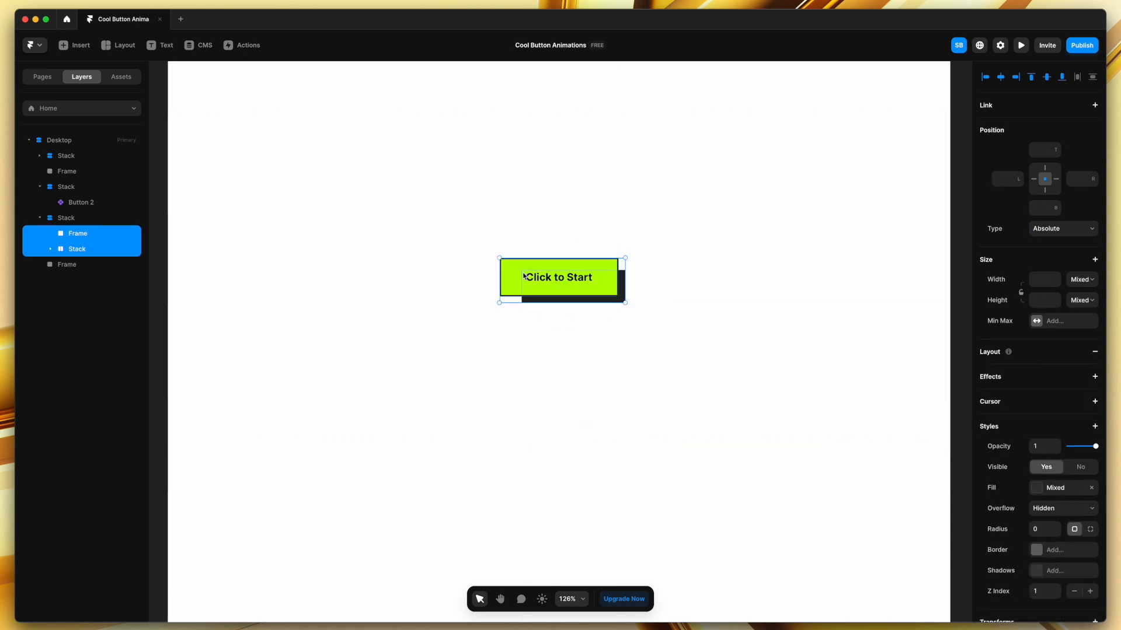
pyautogui.click(644, 325)
pyautogui.click(623, 302)
pyautogui.moveTo(522, 270); pyautogui.dragTo(504, 264)
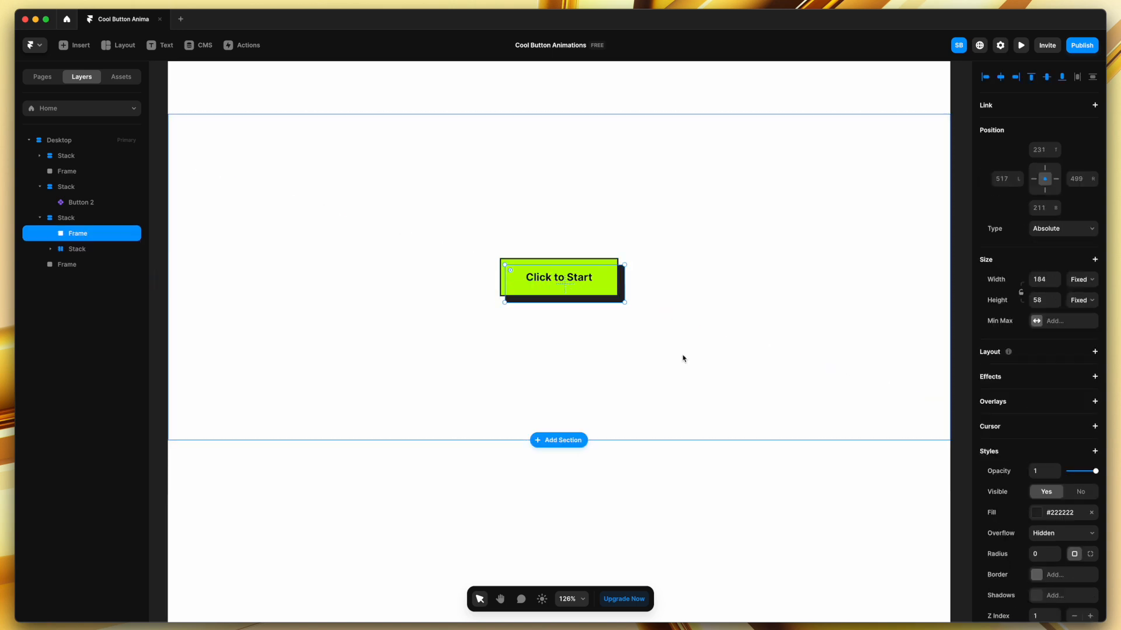
# Fine-tune the dark frame's offset behind the green button to 230 from the section's top and 517 from its left
pyautogui.scroll(2, 611, 324)
pyautogui.press('Down')
pyautogui.press('Down')
pyautogui.press('Left')
pyautogui.press('Left')
pyautogui.press('Down')
pyautogui.press('Down')
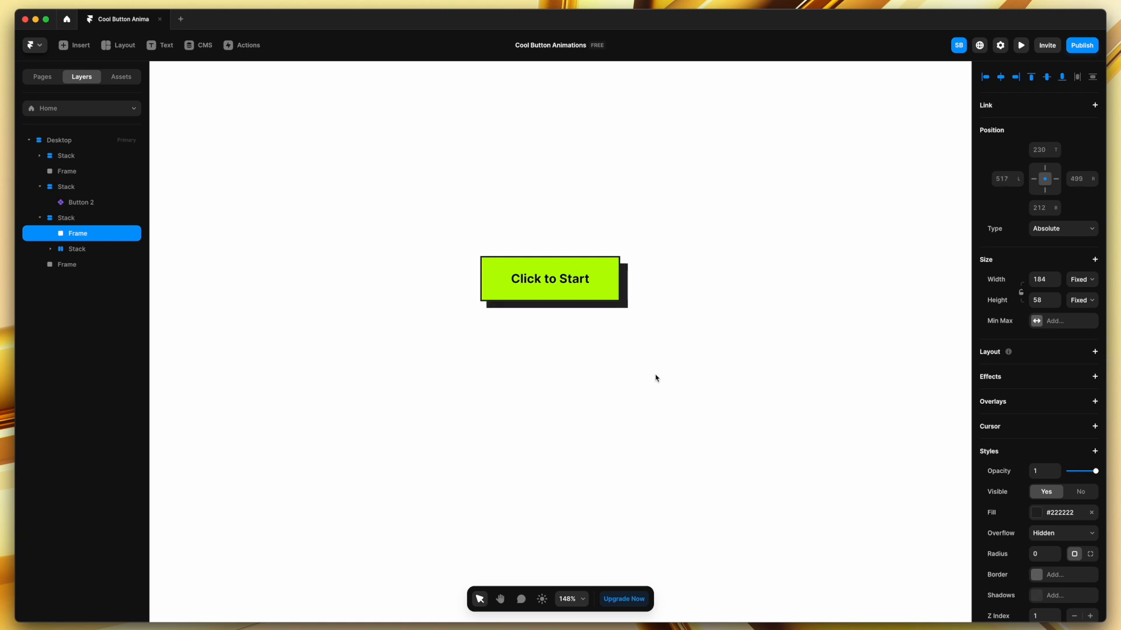
# Draw a 25 by 65 frame in the Click to Start section and set its position type to Absolute
pyautogui.click(522, 358)
pyautogui.scroll(-1, 523, 358)
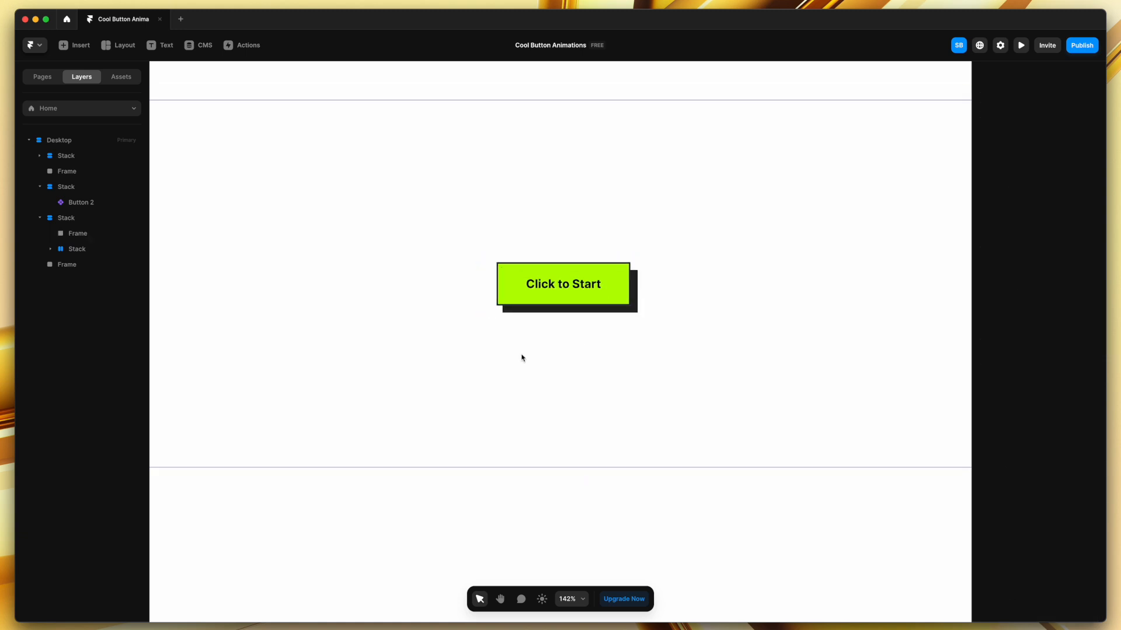
pyautogui.press('f')
pyautogui.moveTo(480, 336); pyautogui.dragTo(496, 383)
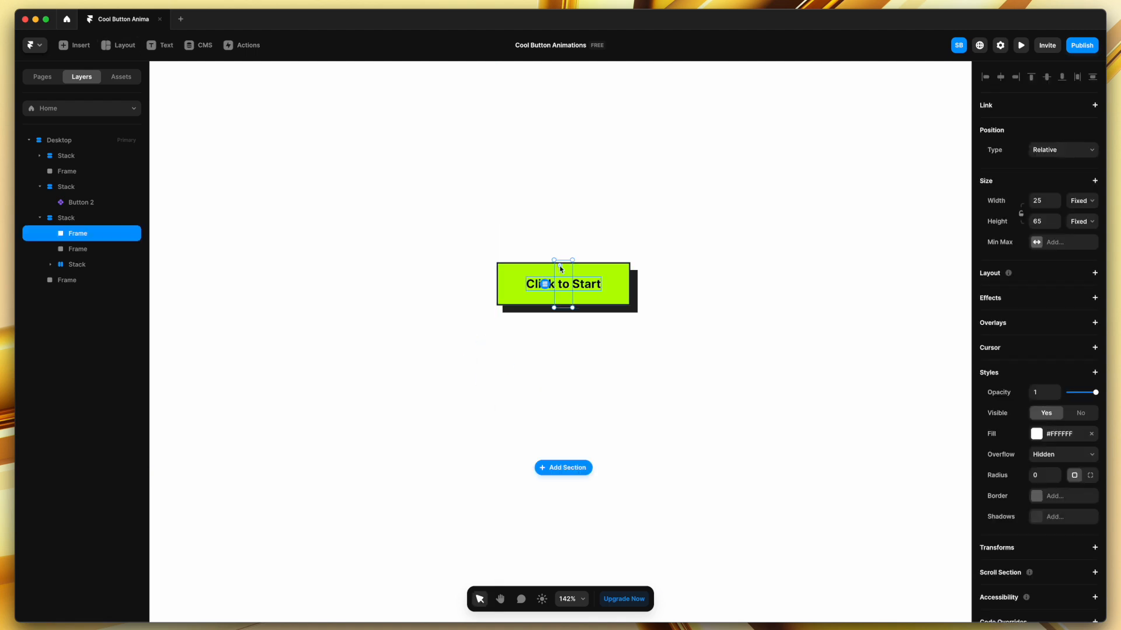
pyautogui.click(1078, 151)
pyautogui.click(1059, 139)
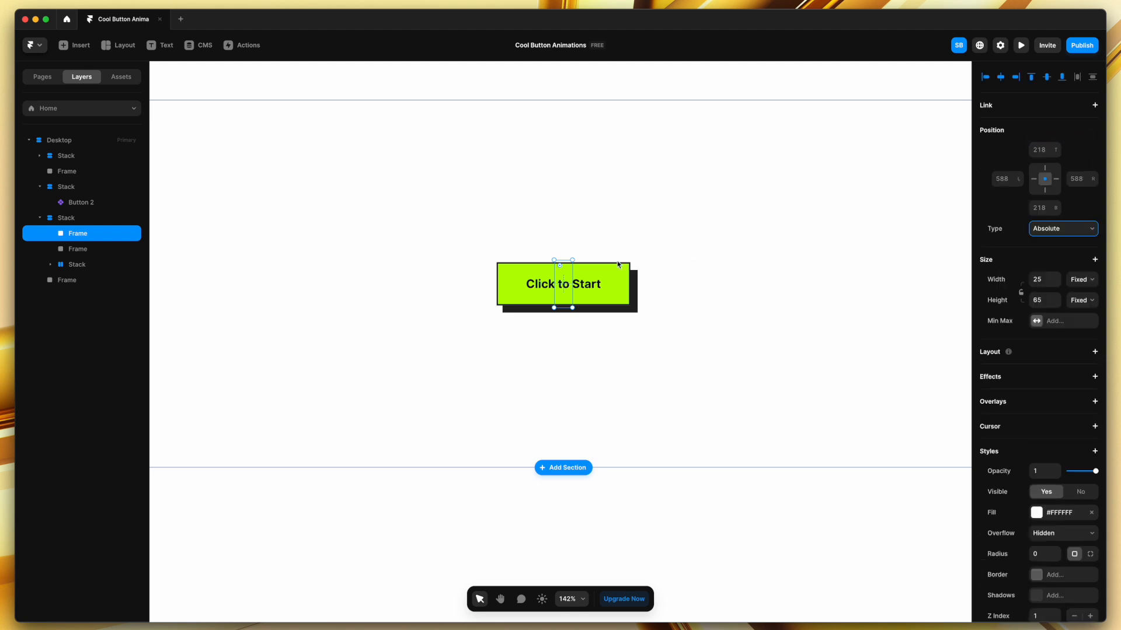
# Move the new white frame out of the section's stack so it sits directly under Desktop in front of the button
pyautogui.click(1035, 513)
pyautogui.moveTo(868, 463); pyautogui.dragTo(820, 427)
pyautogui.moveTo(77, 232); pyautogui.dragTo(84, 266)
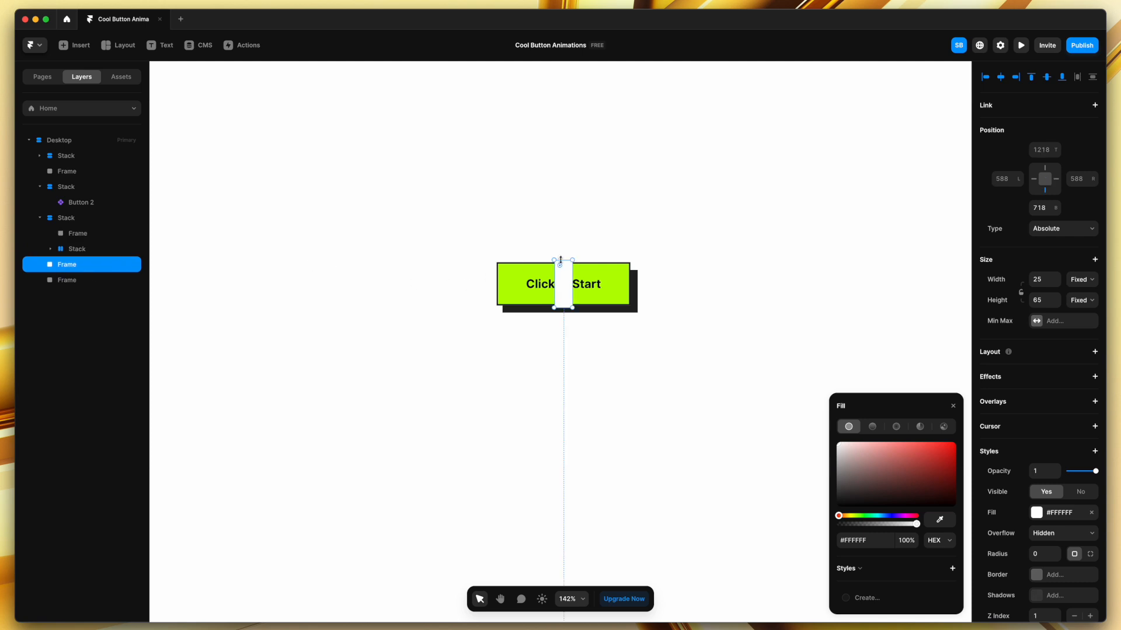
# Shrink the white frame to 19 by 49 and place it tilted diagonally over the green button's left end
pyautogui.scroll(5, 561, 260)
pyautogui.moveTo(575, 261); pyautogui.dragTo(578, 268)
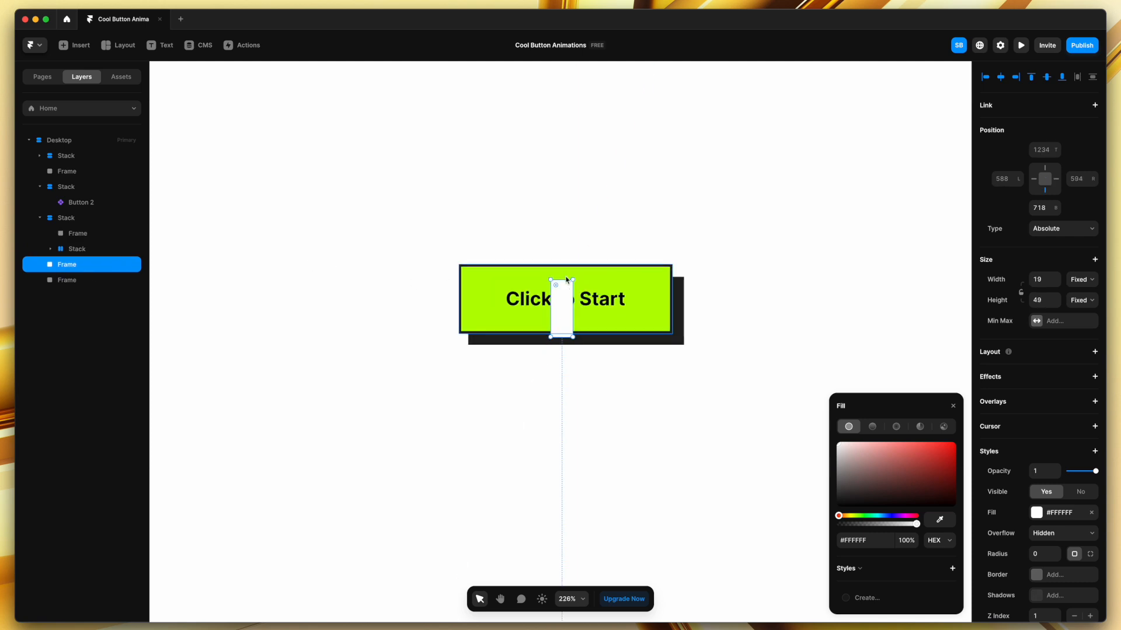
pyautogui.moveTo(559, 321); pyautogui.dragTo(502, 314)
pyautogui.moveTo(519, 264); pyautogui.dragTo(558, 261)
# Lengthen the slanted white stripe to a height of 90 and duplicate it as a narrower parallel stripe beside it
pyautogui.moveTo(487, 326); pyautogui.dragTo(493, 349)
pyautogui.moveTo(491, 300)
pyautogui.mouseDown()
pyautogui.moveTo(516, 314)
pyautogui.moveTo(508, 305)
pyautogui.mouseUp()
pyautogui.press('super+d')
pyautogui.keyDown('shift'); pyautogui.click(476, 335); pyautogui.keyUp('shift')
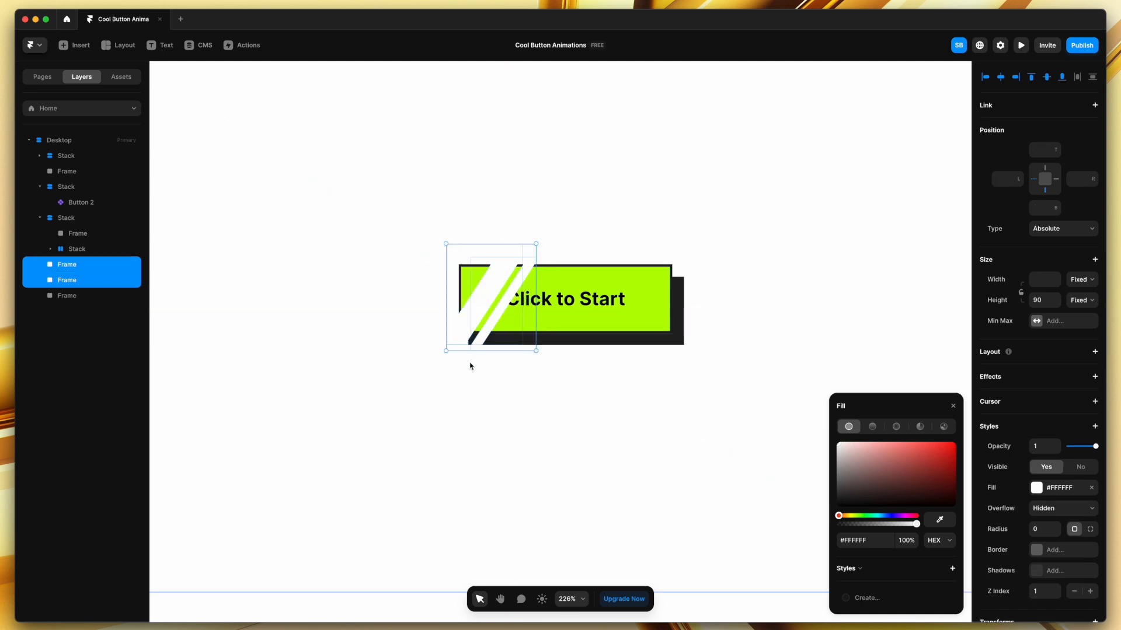
# Nest both stripes in the button's stack above the Click to Start text and shorten them to a height of 84
pyautogui.hotkey('shift', 'a')
pyautogui.press('super+z')
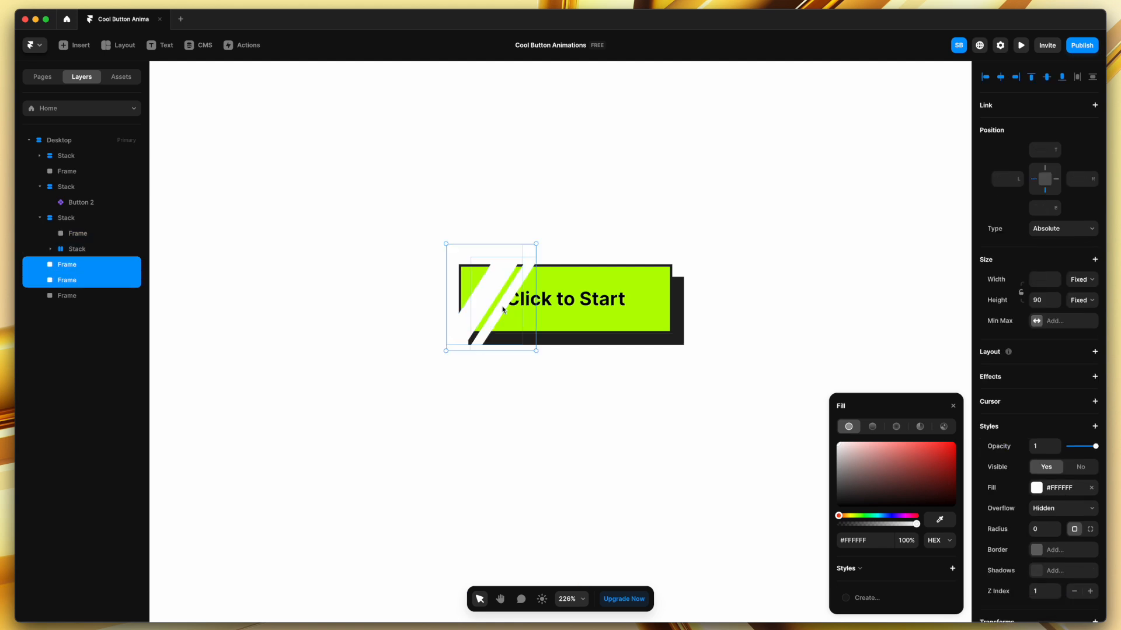
pyautogui.moveTo(502, 310); pyautogui.dragTo(502, 305)
pyautogui.scroll(2, 612, 256)
pyautogui.moveTo(109, 276); pyautogui.dragTo(109, 258)
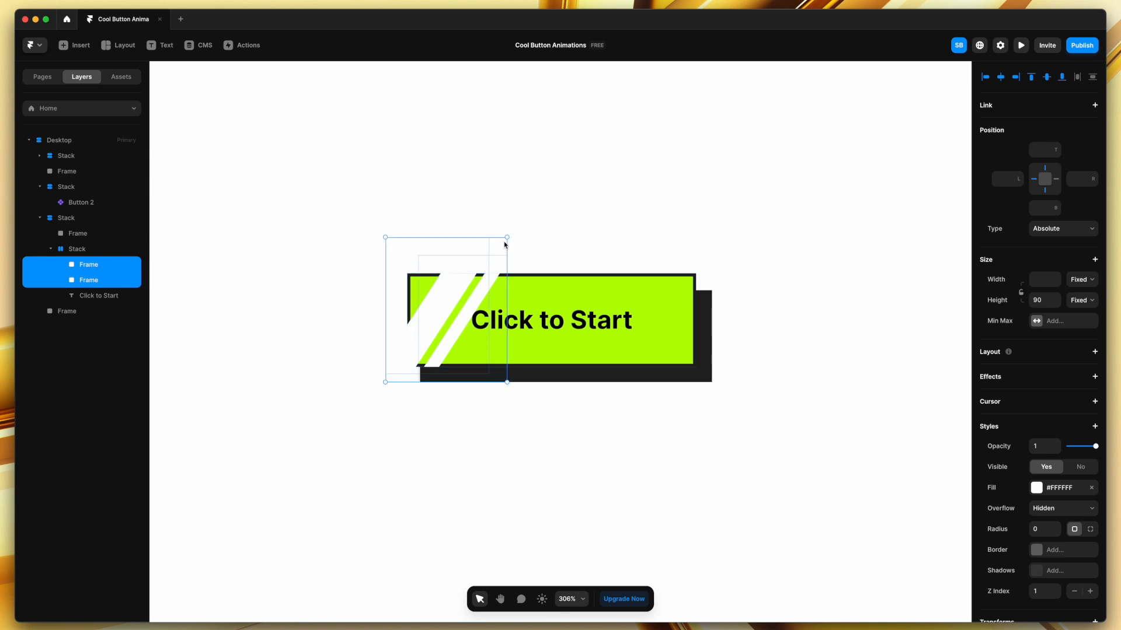
pyautogui.moveTo(507, 238); pyautogui.dragTo(440, 318)
# Wrap the dark shadow frame and the button stack with its stripes and text in one new frame
pyautogui.scroll(-3, 418, 353)
pyautogui.click(89, 233)
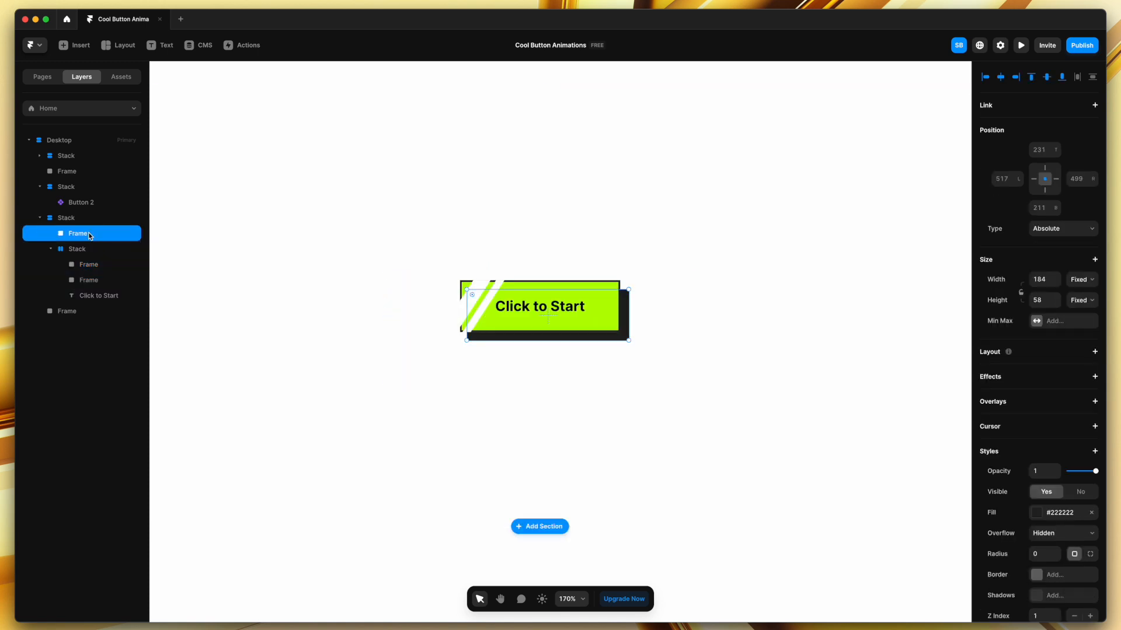
pyautogui.keyDown('shift'); pyautogui.click(91, 248); pyautogui.keyUp('shift')
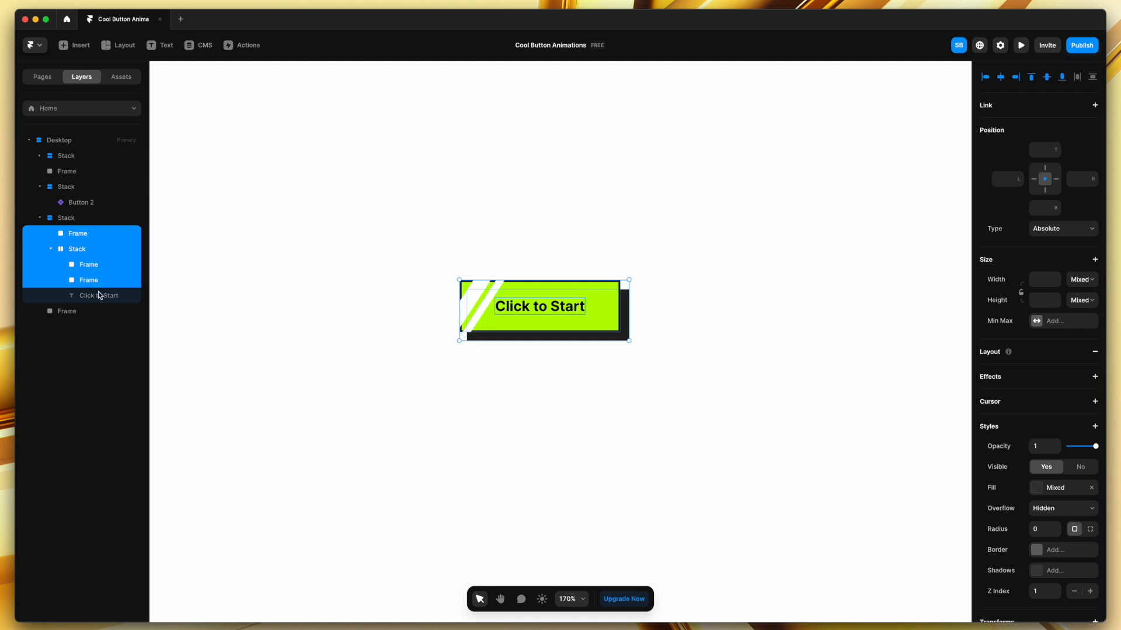
pyautogui.keyDown('shift'); pyautogui.click(98, 294); pyautogui.keyUp('shift')
pyautogui.rightClick(103, 230)
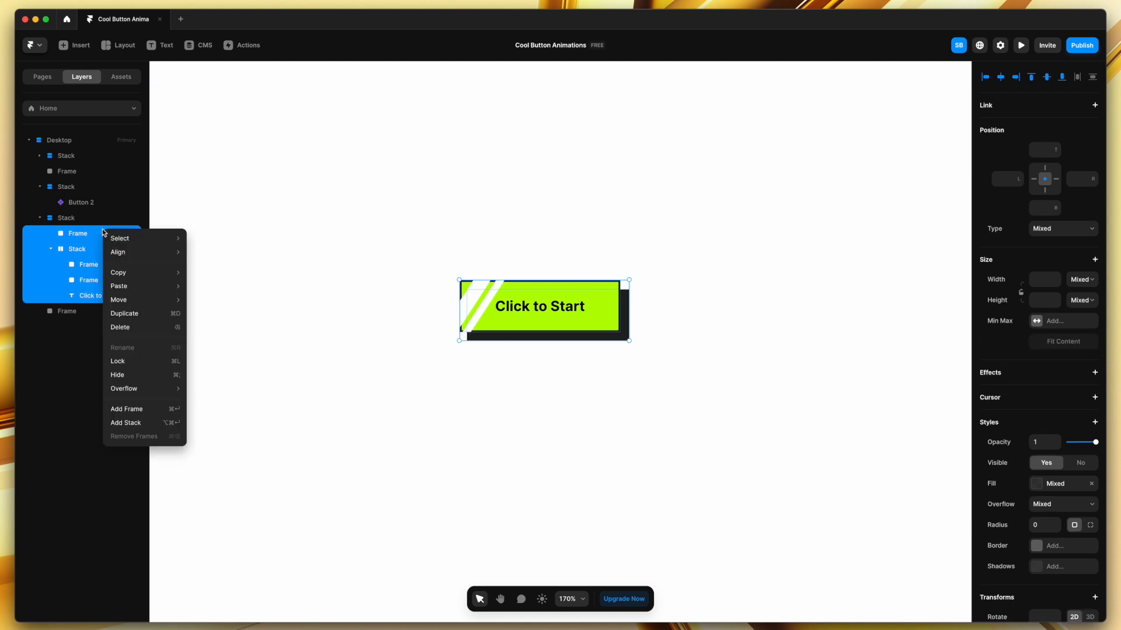
pyautogui.click(134, 416)
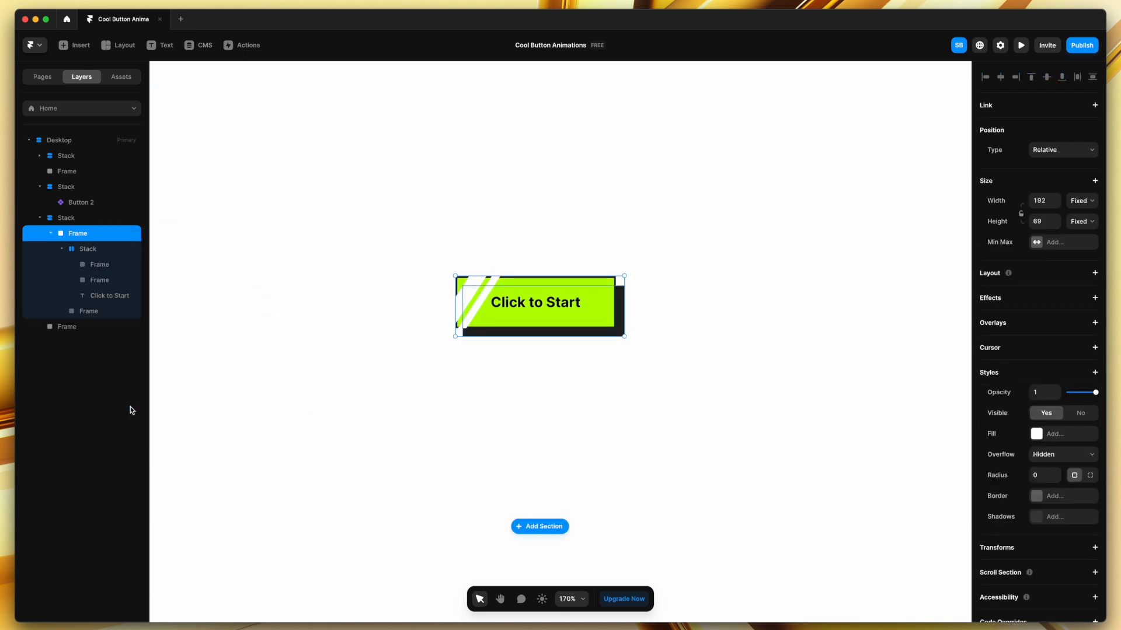
# Rename the wrapping frame as Button 3 and convert it into a component
pyautogui.doubleClick(84, 235)
pyautogui.write('Bu')
pyautogui.click(51, 234)
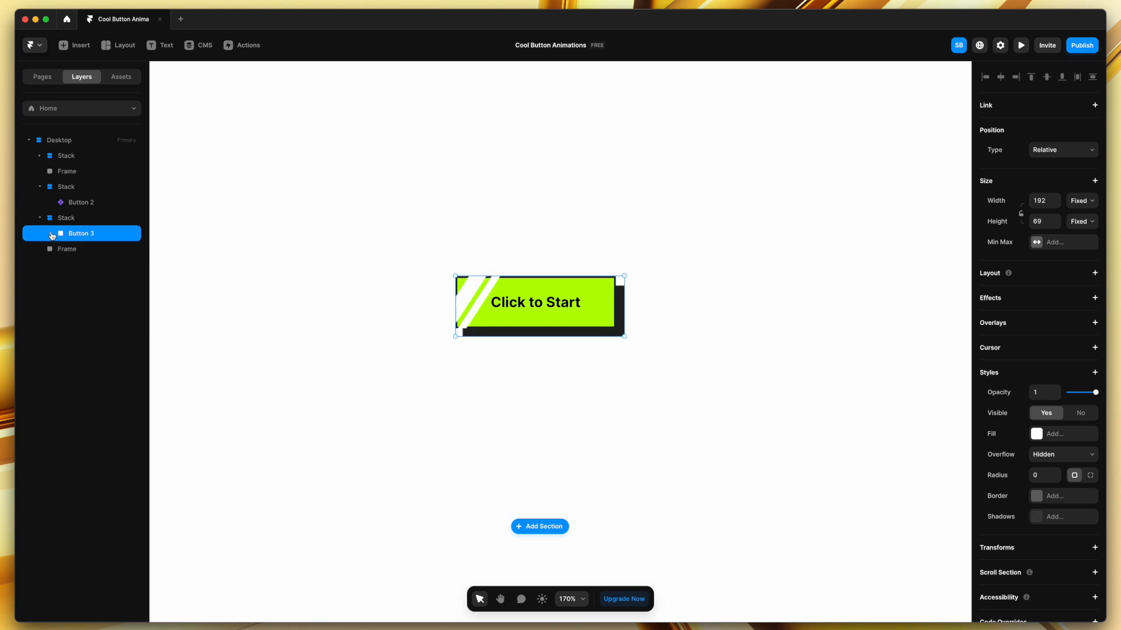
pyautogui.rightClick(101, 235)
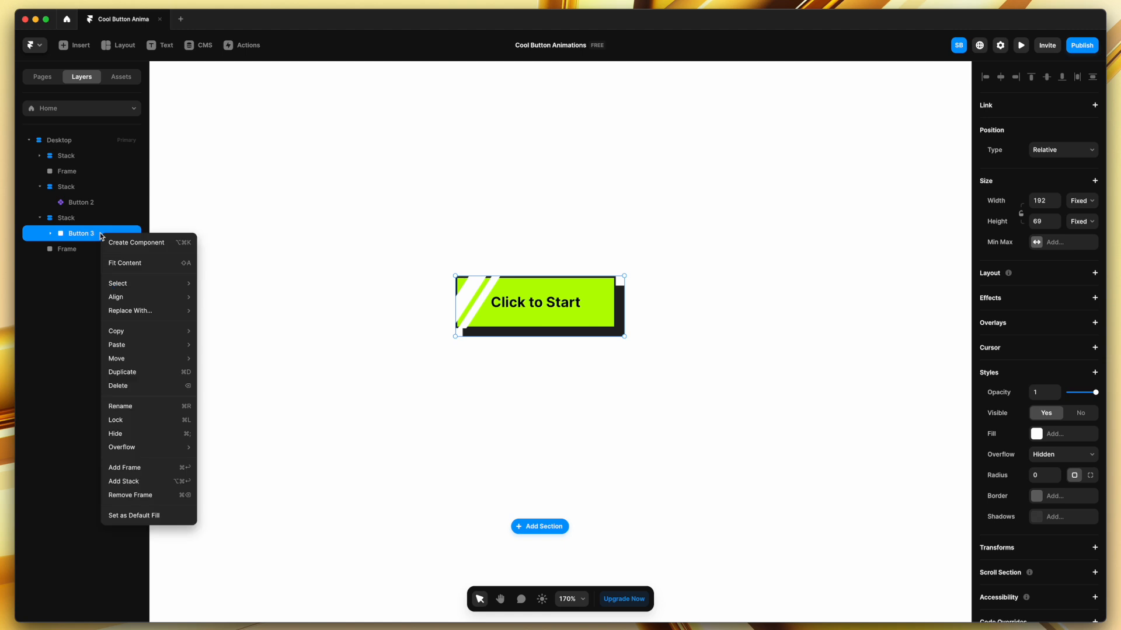
pyautogui.click(132, 241)
pyautogui.click(591, 363)
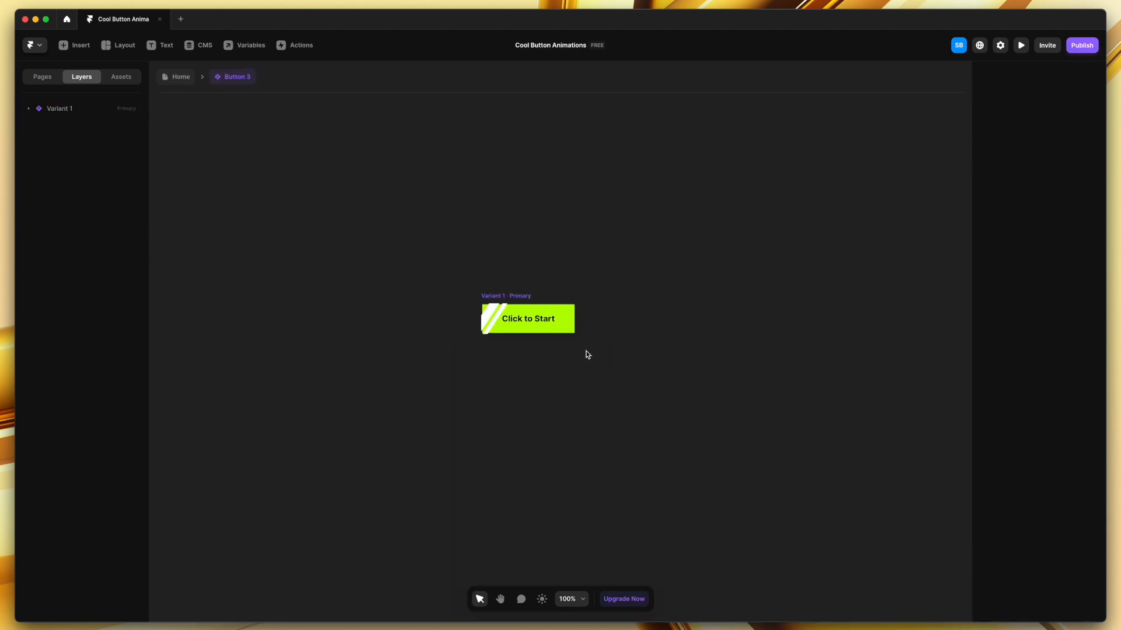
# Add a Hover variant to the Button 3 component's primary variant
pyautogui.scroll(5, 587, 354)
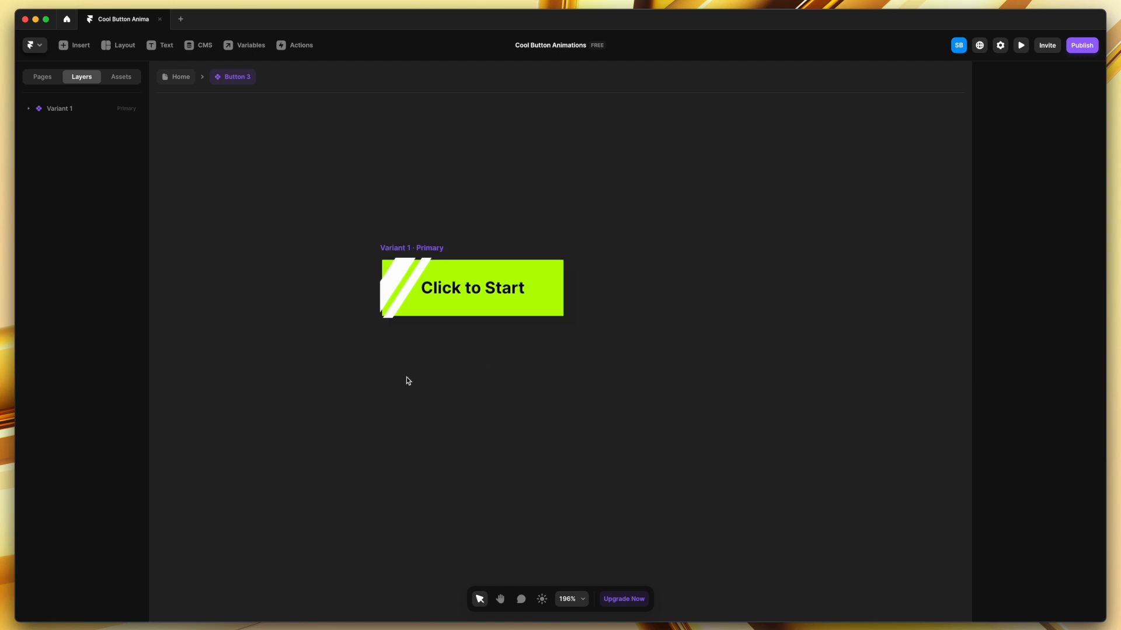
pyautogui.scroll(-3, 406, 378)
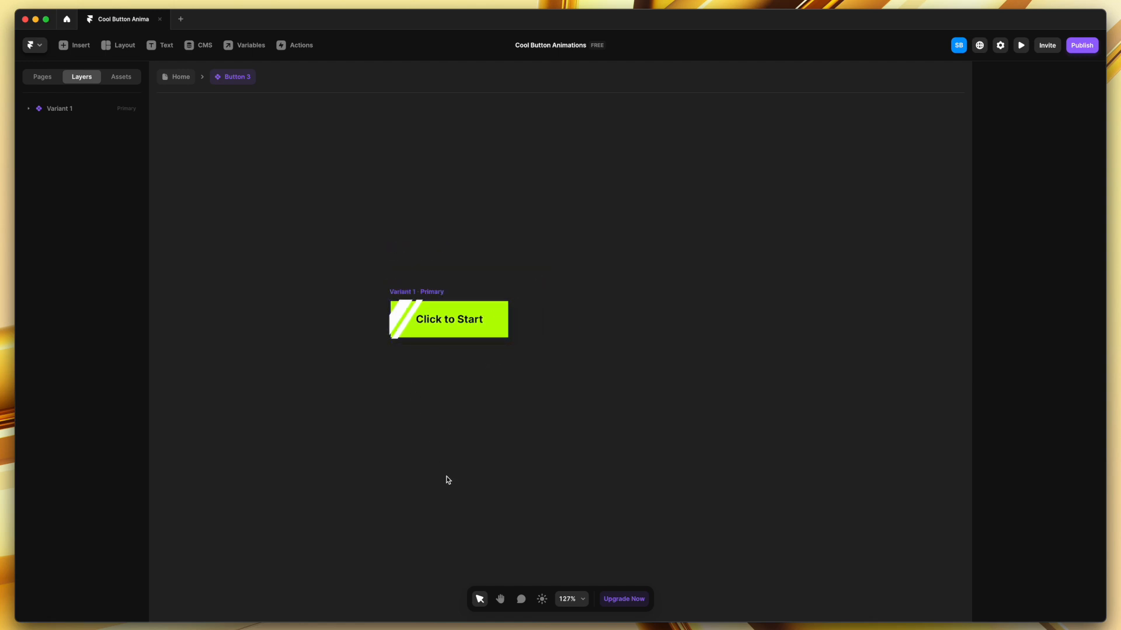
pyautogui.click(427, 292)
pyautogui.click(452, 431)
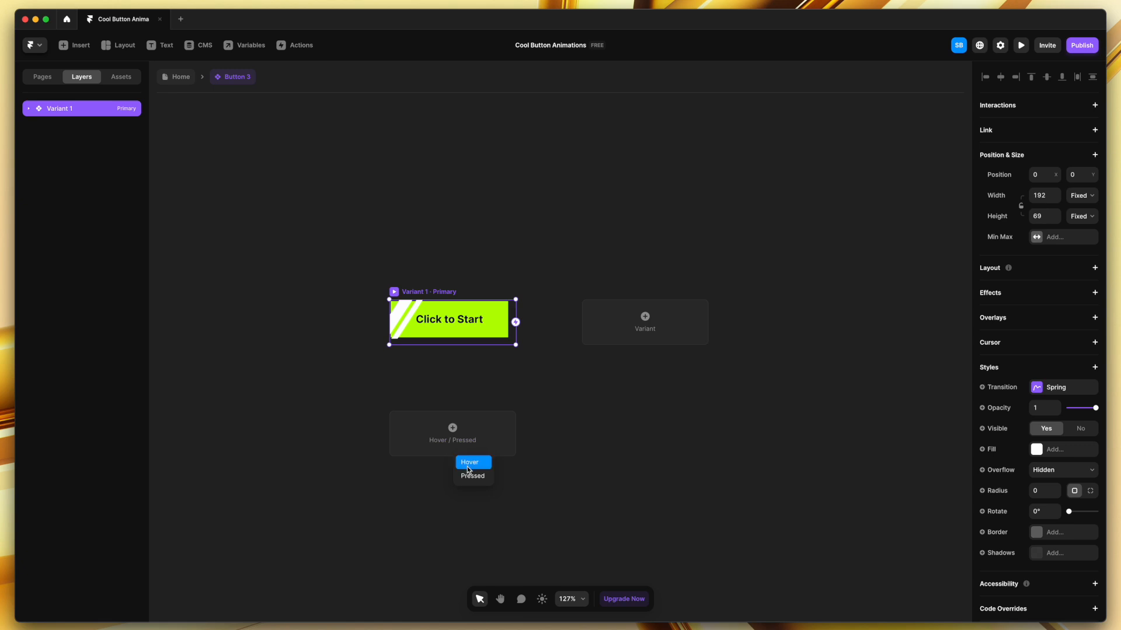
pyautogui.click(468, 463)
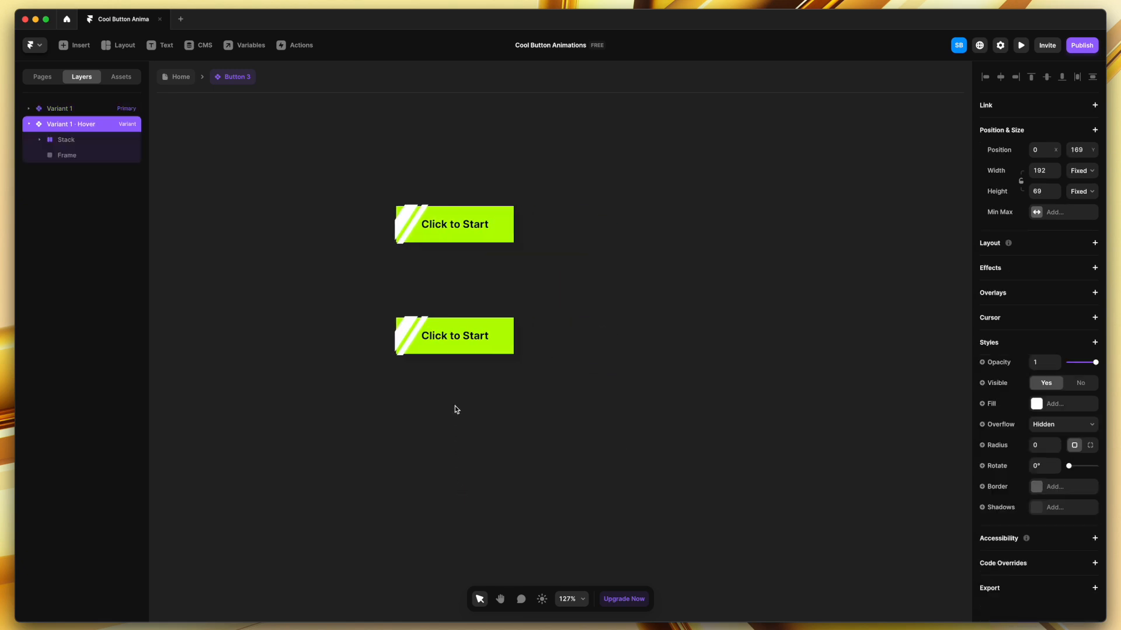
# Move both white stripes in the Hover variant across the button to its lower-right corner
pyautogui.scroll(3, 467, 387)
pyautogui.doubleClick(380, 312)
pyautogui.keyDown('shift'); pyautogui.click(391, 310); pyautogui.keyUp('shift')
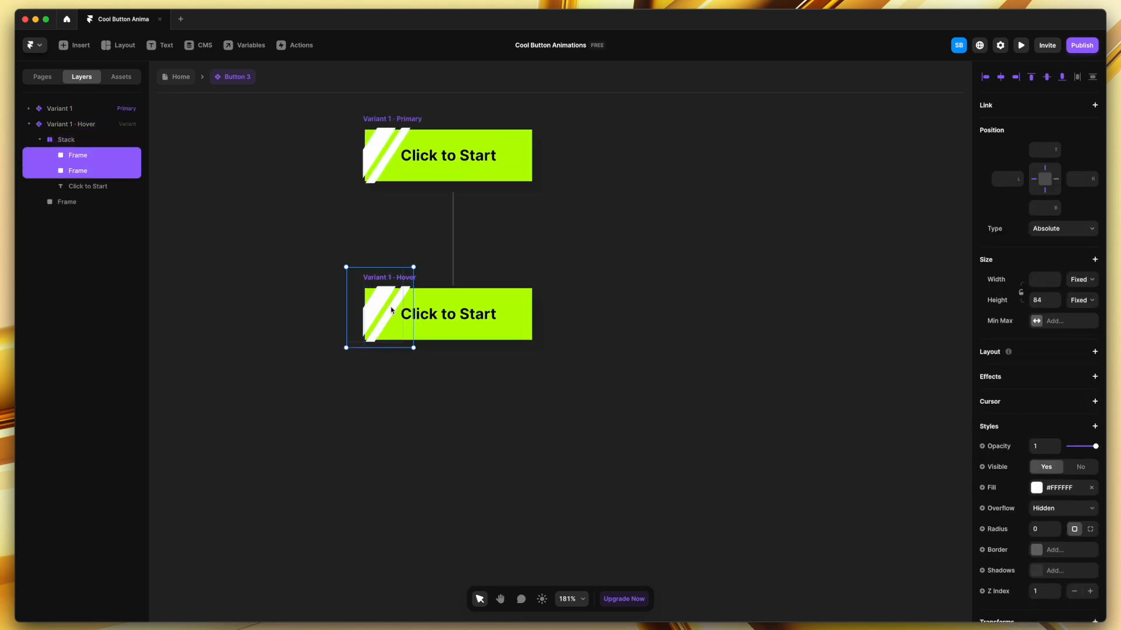
pyautogui.moveTo(374, 306); pyautogui.dragTo(520, 333)
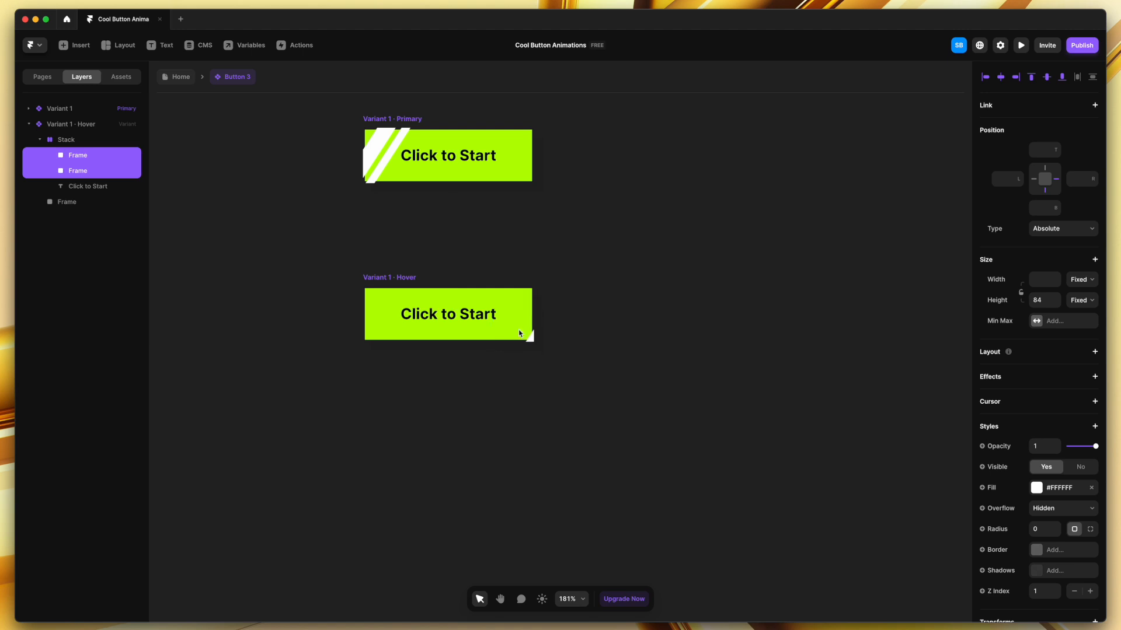
# Nudge both white stripes in the primary variant left until they sit outside the green button
pyautogui.click(395, 148)
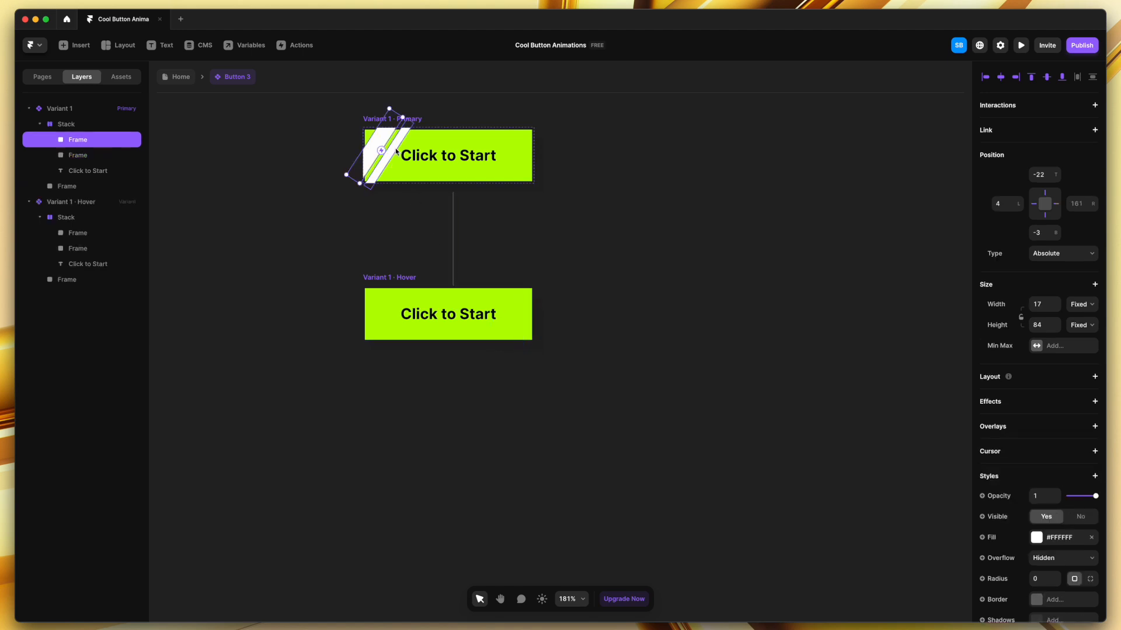
pyautogui.press('Left')
pyautogui.press('Left')
pyautogui.press('Left')
pyautogui.press('Left')
pyautogui.press('Left')
pyautogui.press('Left')
pyautogui.press('Left')
pyautogui.press('Left')
pyautogui.press('Left')
pyautogui.press('Left')
pyautogui.press('Left')
pyautogui.press('Left')
pyautogui.press('Left')
pyautogui.press('Left')
pyautogui.press('Left')
pyautogui.press('Left')
pyautogui.press('Left')
pyautogui.press('Left')
pyautogui.press('Left')
pyautogui.press('Left')
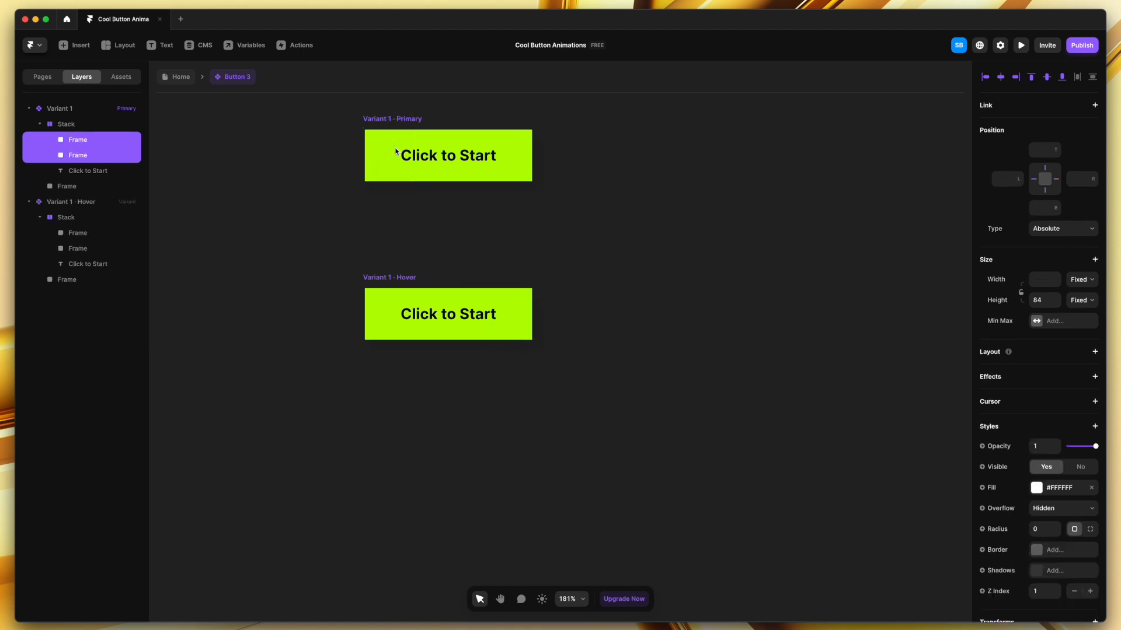
pyautogui.click(440, 241)
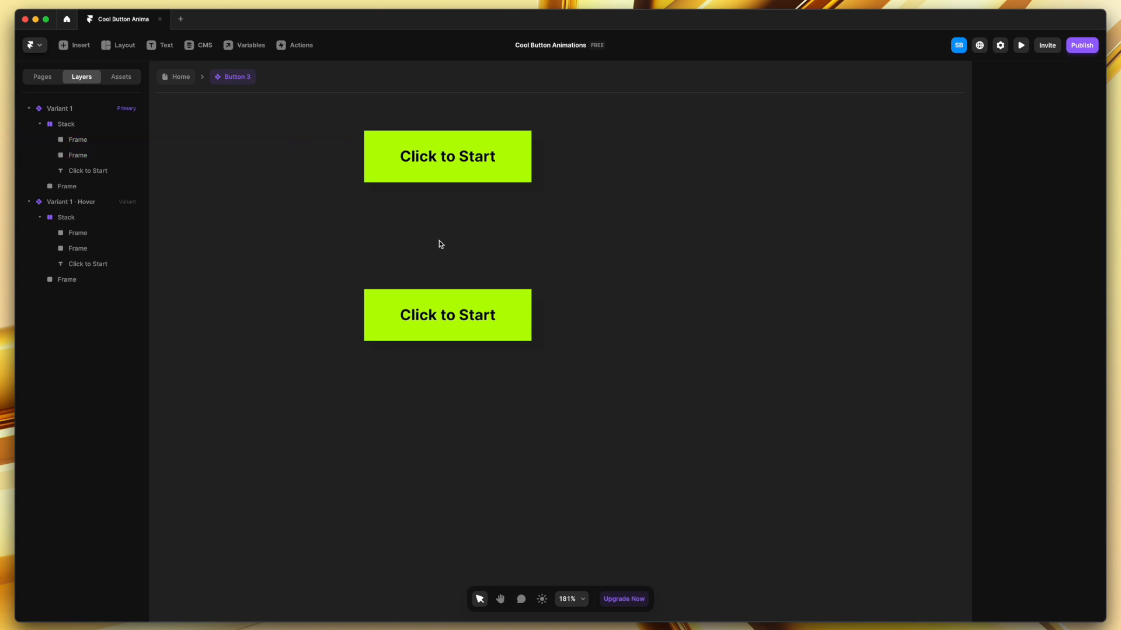
# Preview the component's hover animation and return to the canvas
pyautogui.scroll(3, 432, 228)
pyautogui.hscroll(1, 432, 227)
pyautogui.click(374, 168)
pyautogui.press('super+p')
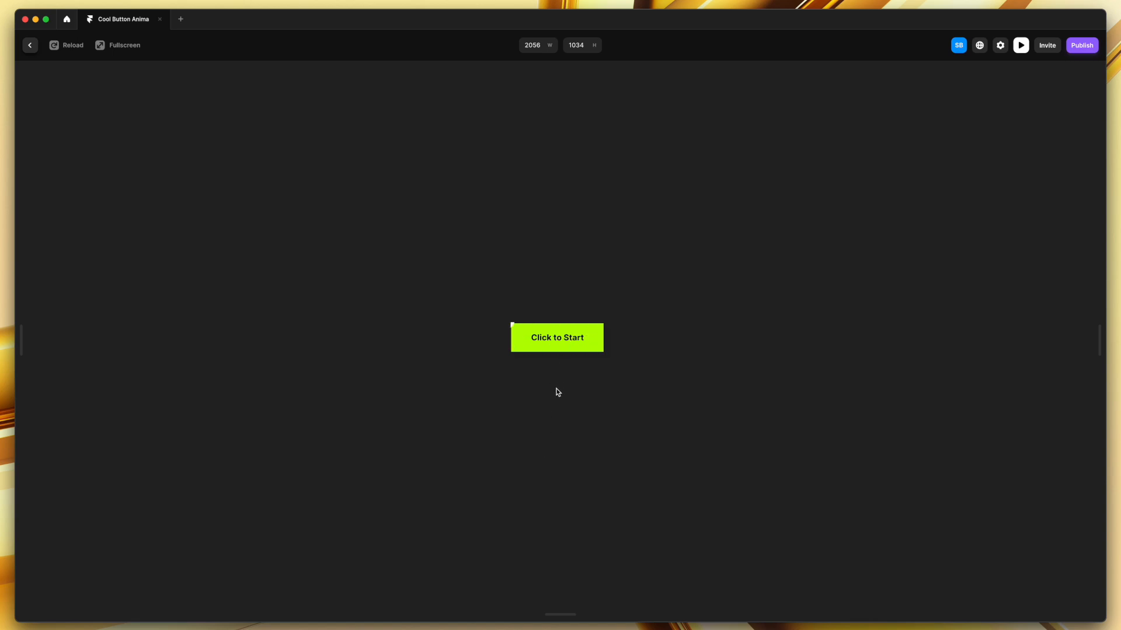
pyautogui.click(30, 44)
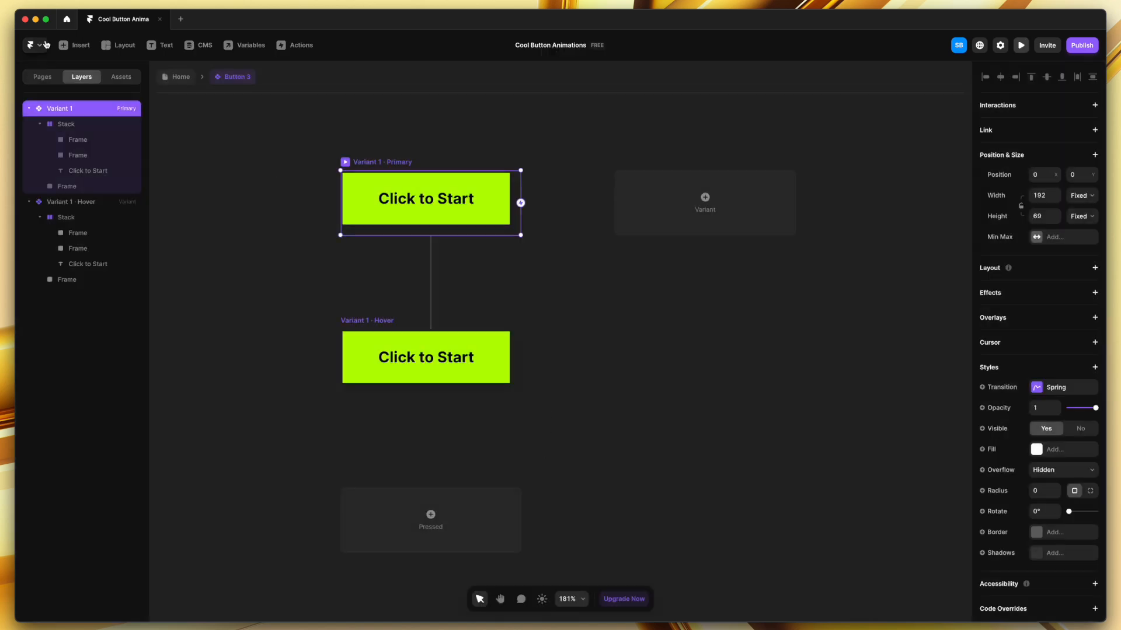
# Enlarge both stripes in the primary variant to a height of 132 and place them beyond the button's upper-left corner
pyautogui.click(356, 184)
pyautogui.click(103, 150)
pyautogui.keyDown('shift'); pyautogui.click(99, 140); pyautogui.keyUp('shift')
pyautogui.moveTo(333, 153); pyautogui.dragTo(353, 129)
pyautogui.moveTo(305, 176); pyautogui.dragTo(397, 205)
pyautogui.moveTo(441, 156); pyautogui.dragTo(493, 137)
pyautogui.moveTo(385, 199); pyautogui.dragTo(330, 190)
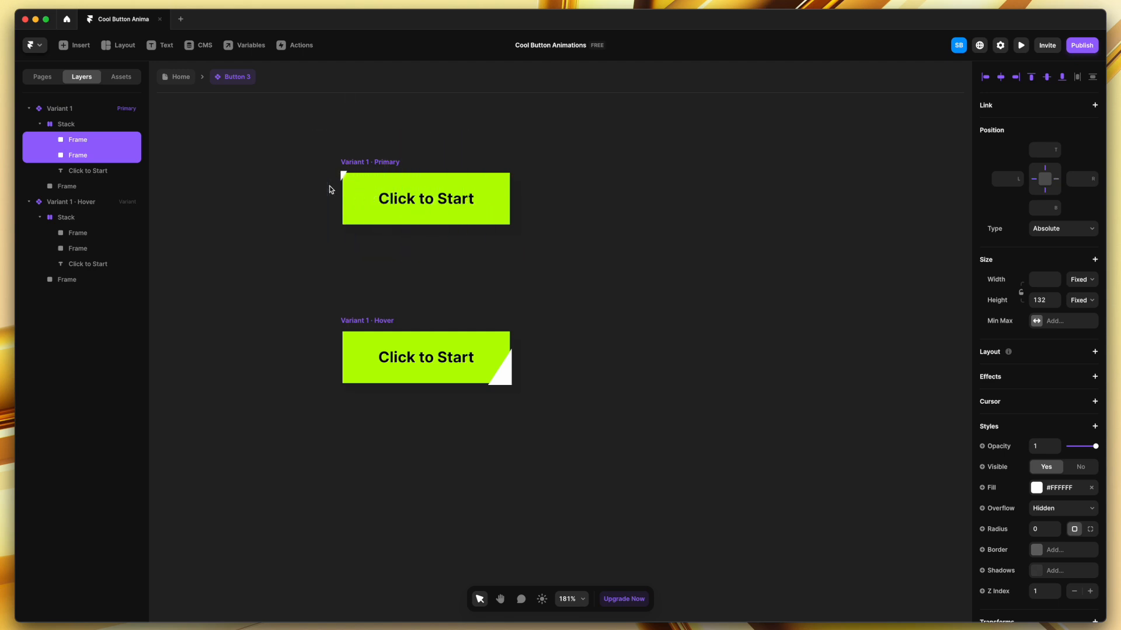
# Shift both stripes in the Hover variant past the button's lower-right corner and preview the hover animation
pyautogui.click(505, 380)
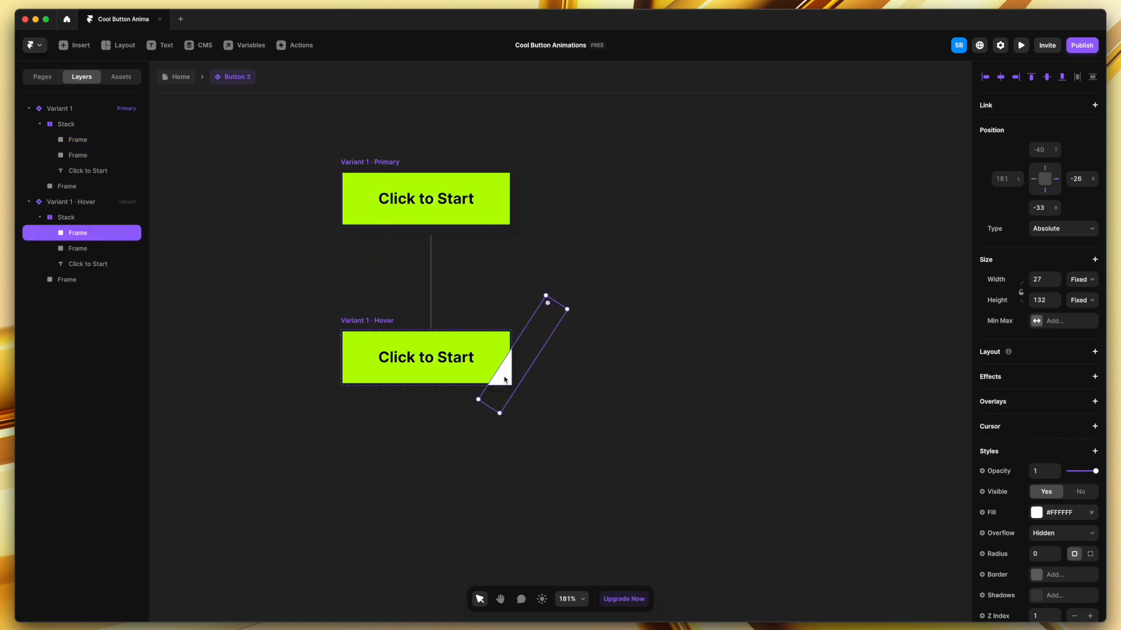
pyautogui.keyDown('shift'); pyautogui.click(68, 249); pyautogui.keyUp('shift')
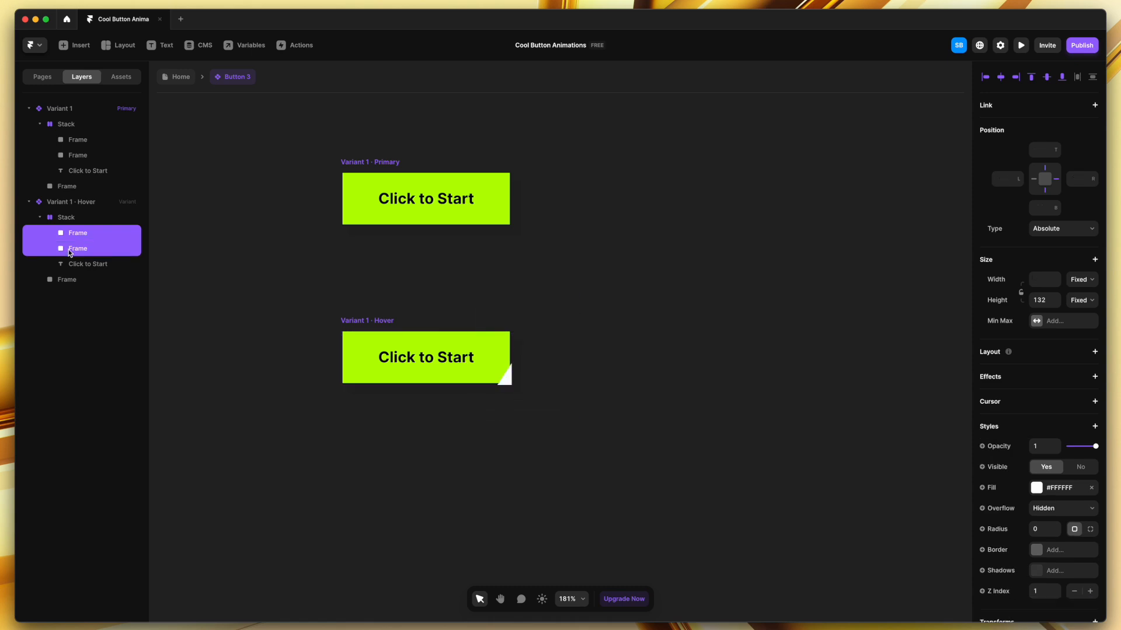
pyautogui.press('super+p')
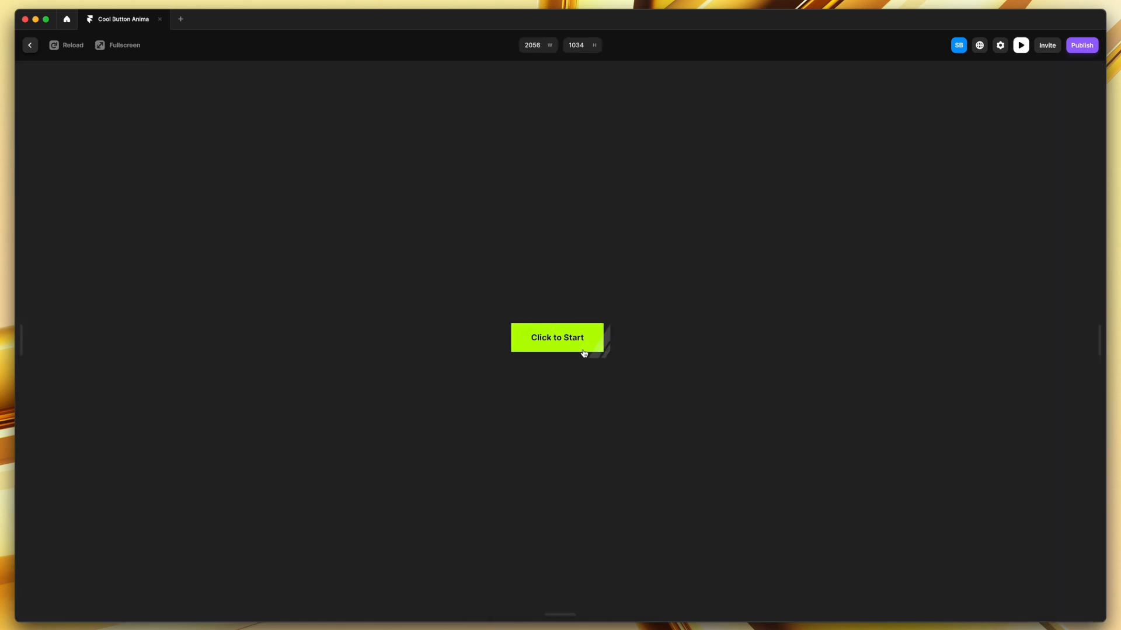
pyautogui.click(31, 47)
# Add a Pressed variant below the Hover variant
pyautogui.click(296, 321)
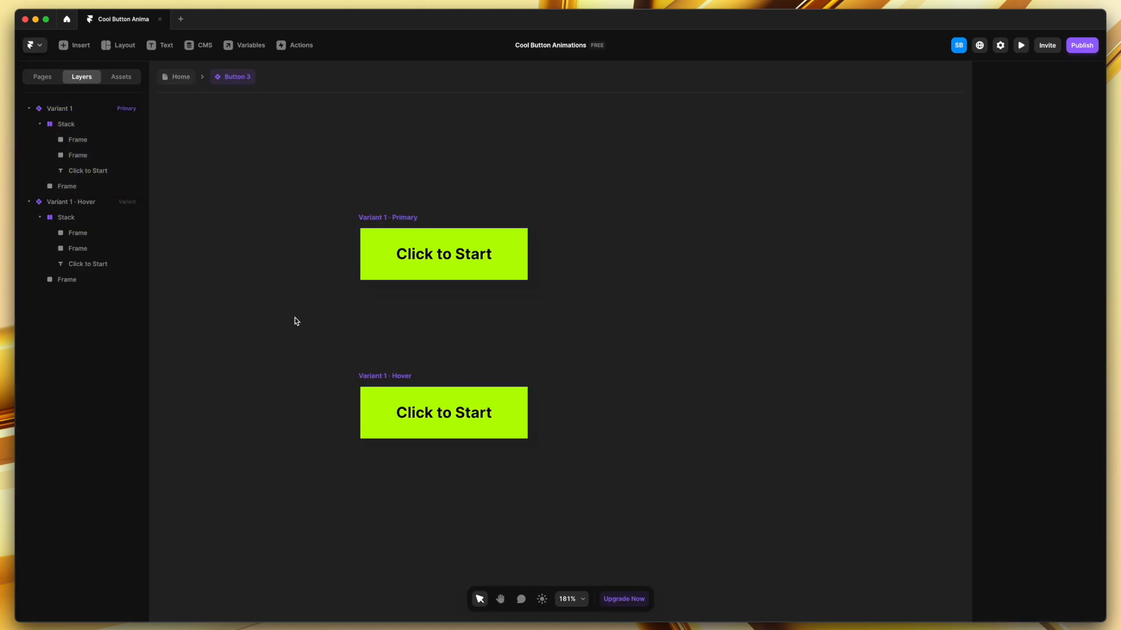
pyautogui.click(420, 415)
pyautogui.click(442, 420)
pyautogui.scroll(5, 631, 362)
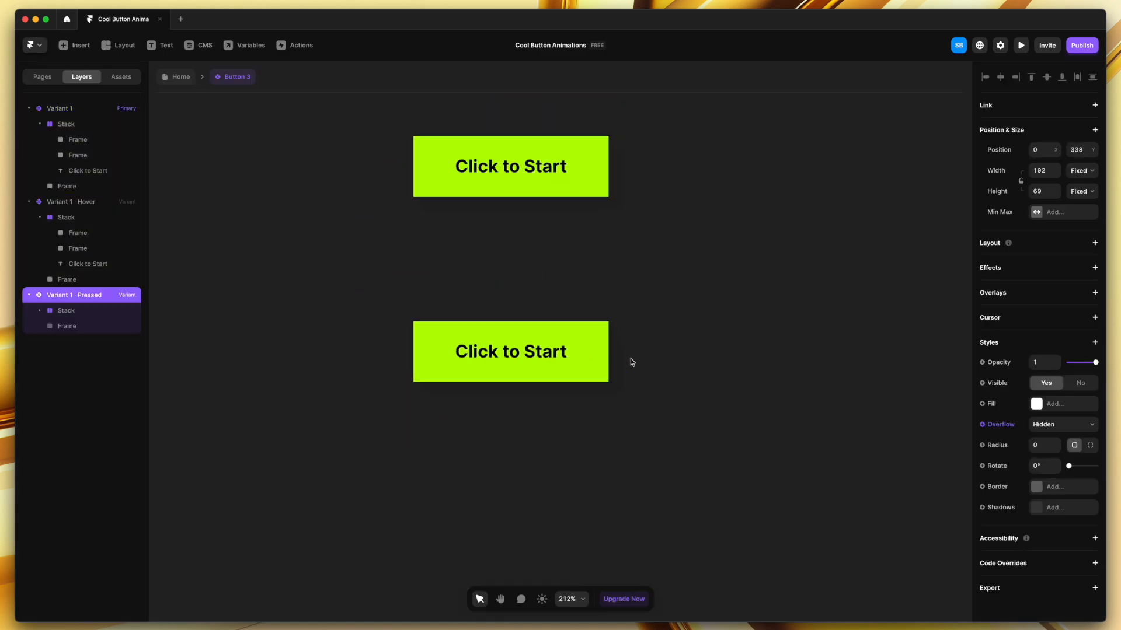
# Shrink the dark shadow frame in the Pressed variant to 136 by 43 so it hides behind the green button
pyautogui.click(615, 369)
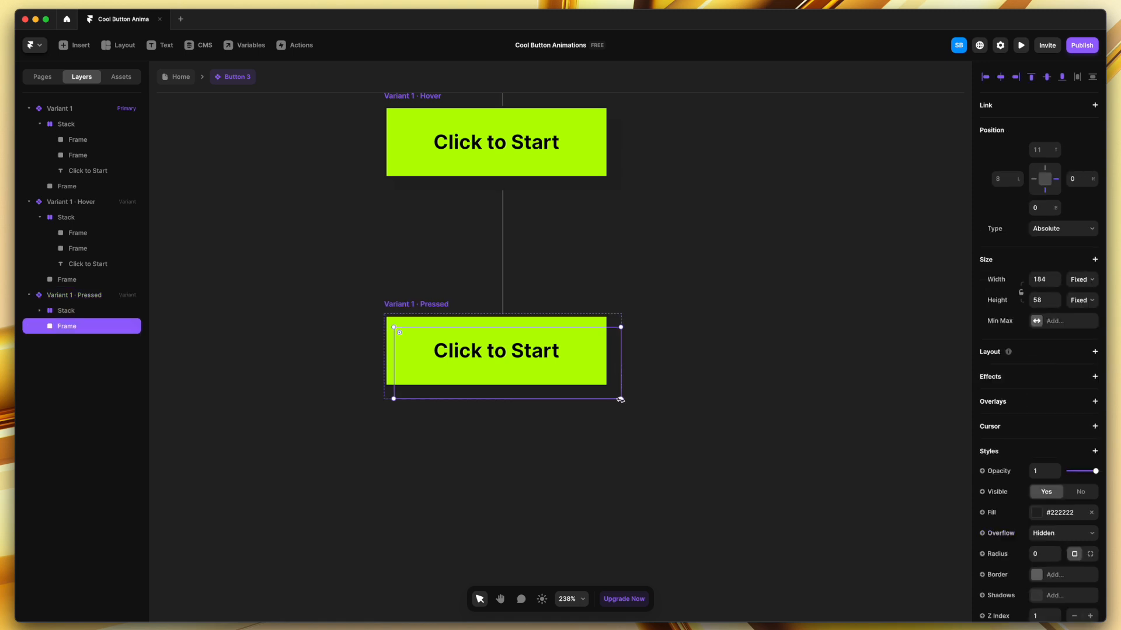
pyautogui.moveTo(618, 397); pyautogui.dragTo(562, 380)
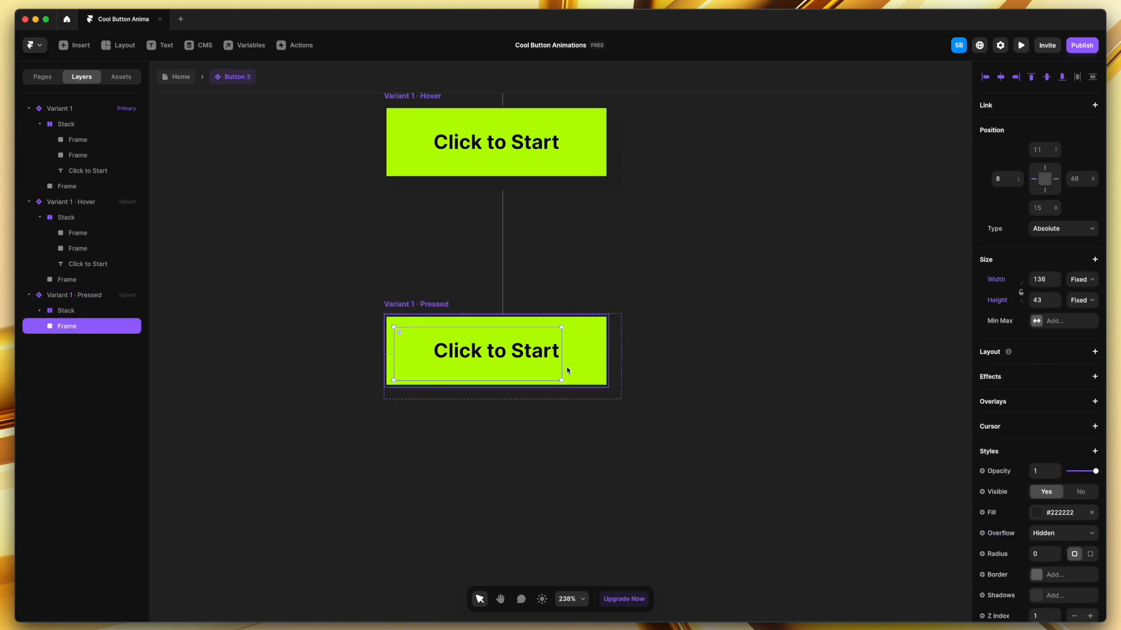
pyautogui.click(548, 452)
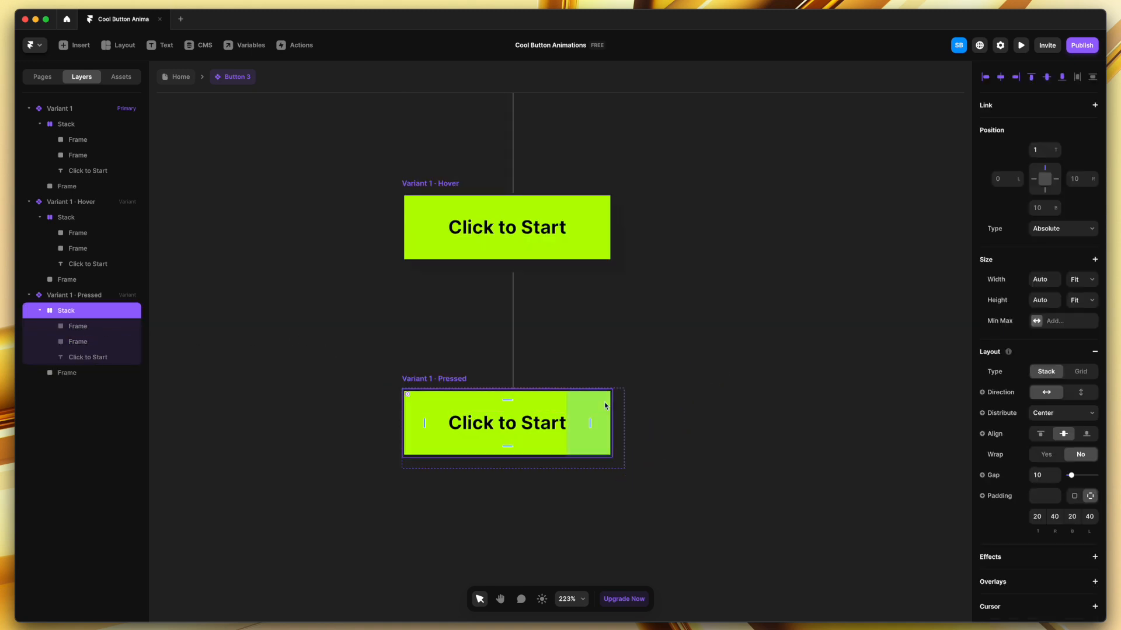
# Switch the Pressed variant's green stack to fixed width and height and shrink it to 176 by 57
pyautogui.click(1077, 286)
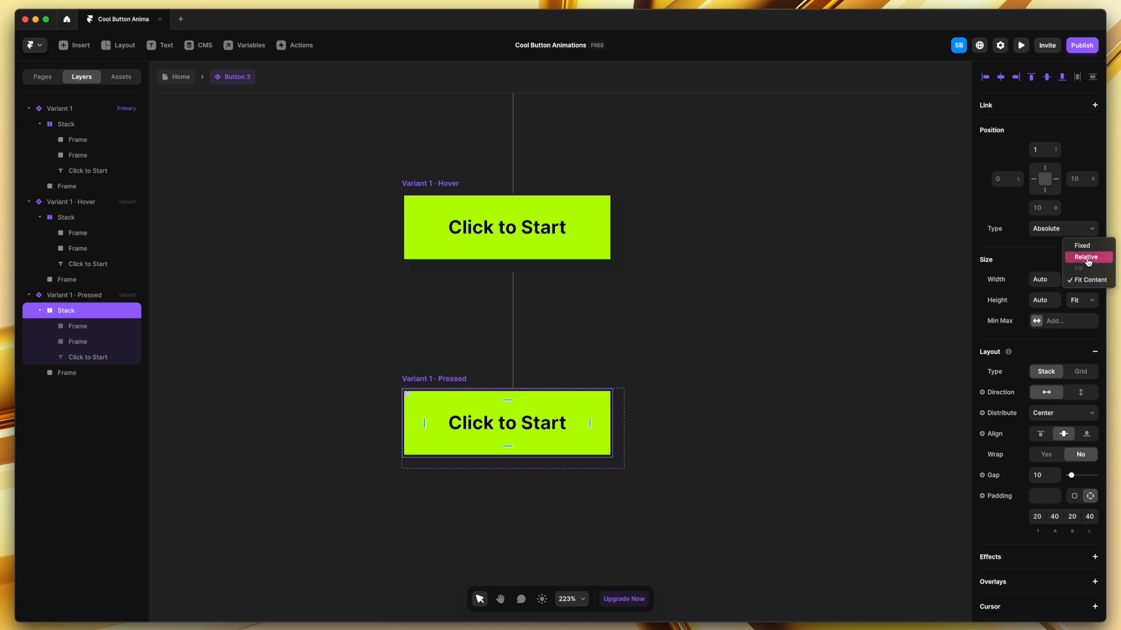
pyautogui.click(1081, 246)
pyautogui.click(1084, 300)
pyautogui.click(1081, 266)
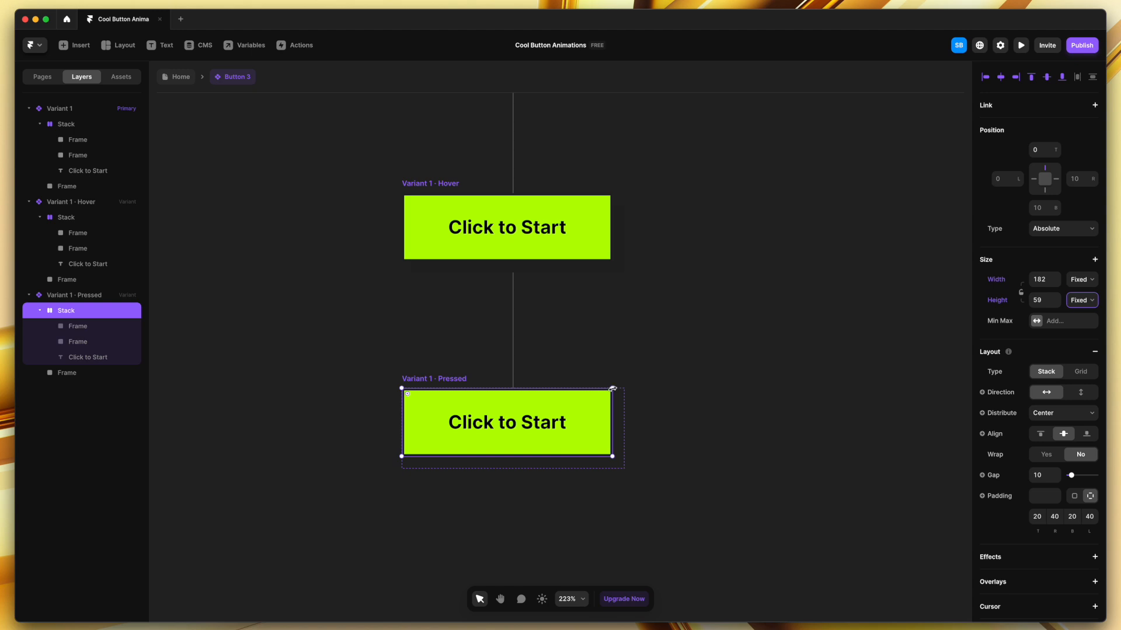
pyautogui.hscroll(1, 613, 389)
pyautogui.moveTo(609, 387); pyautogui.dragTo(605, 390)
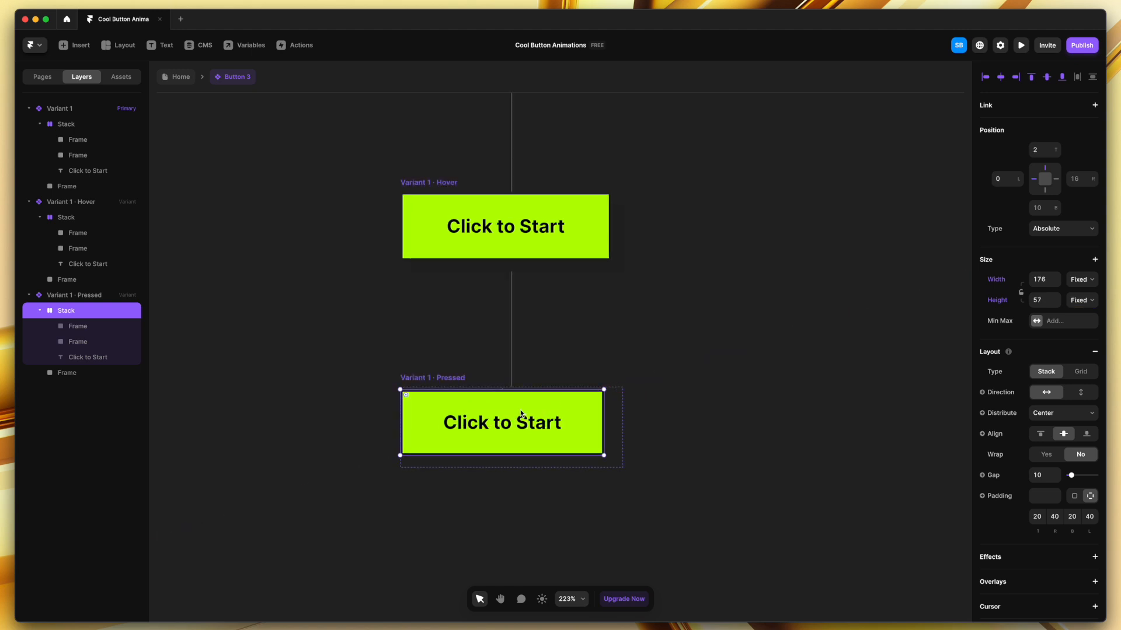
# Reduce the Click to Start text size in the Pressed variant to 14
pyautogui.click(521, 425)
pyautogui.scroll(-3, 1068, 534)
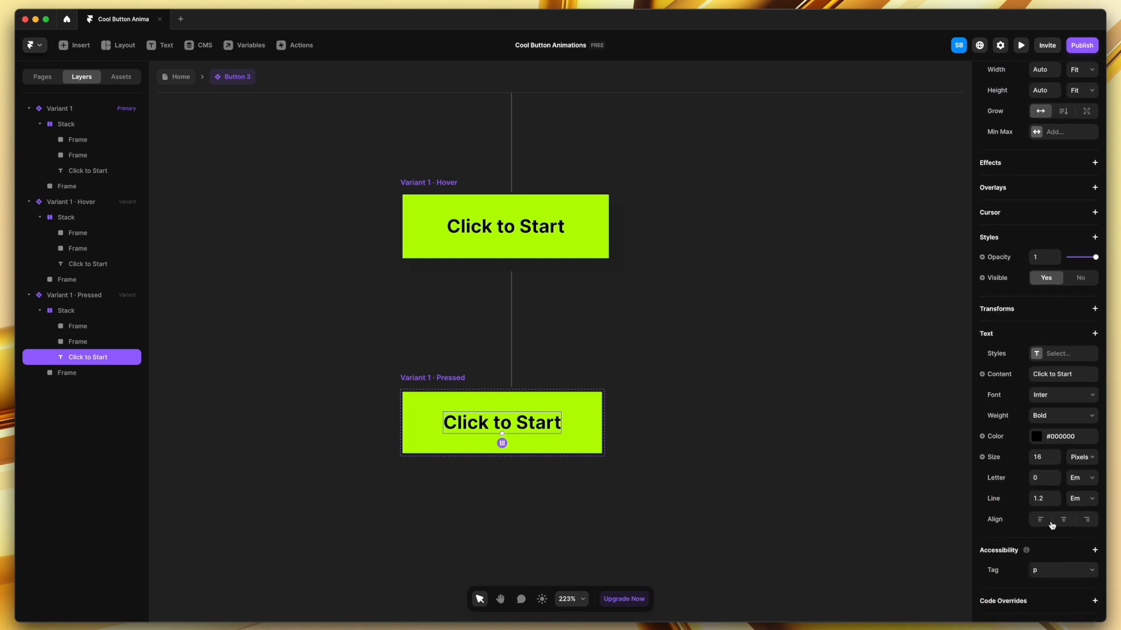
pyautogui.click(1043, 457)
pyautogui.write('15')
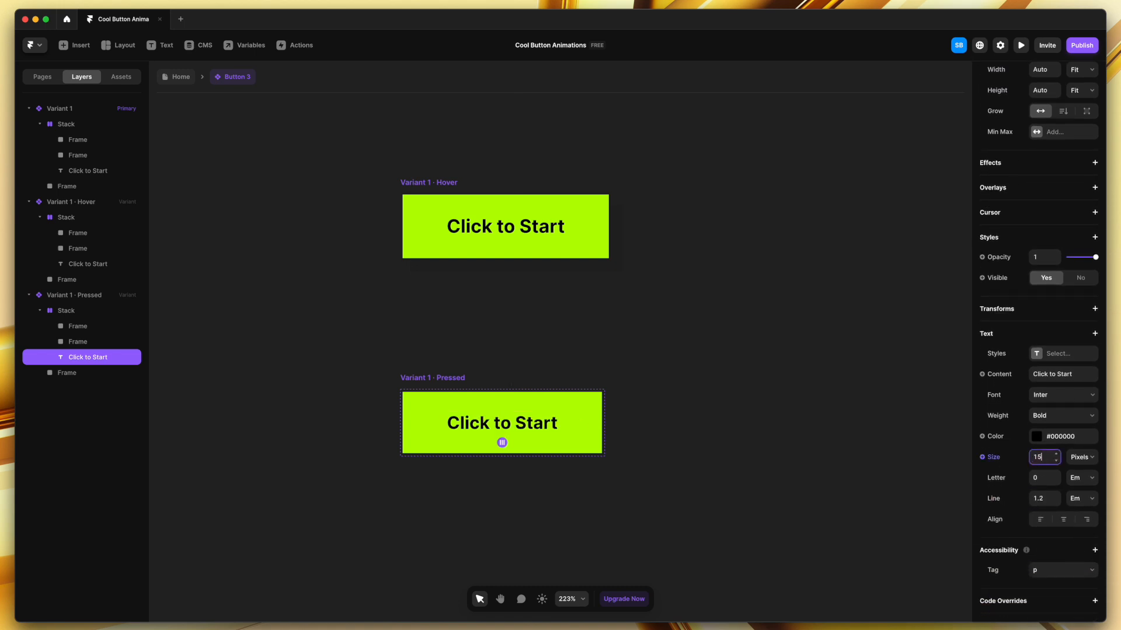
pyautogui.press('Down')
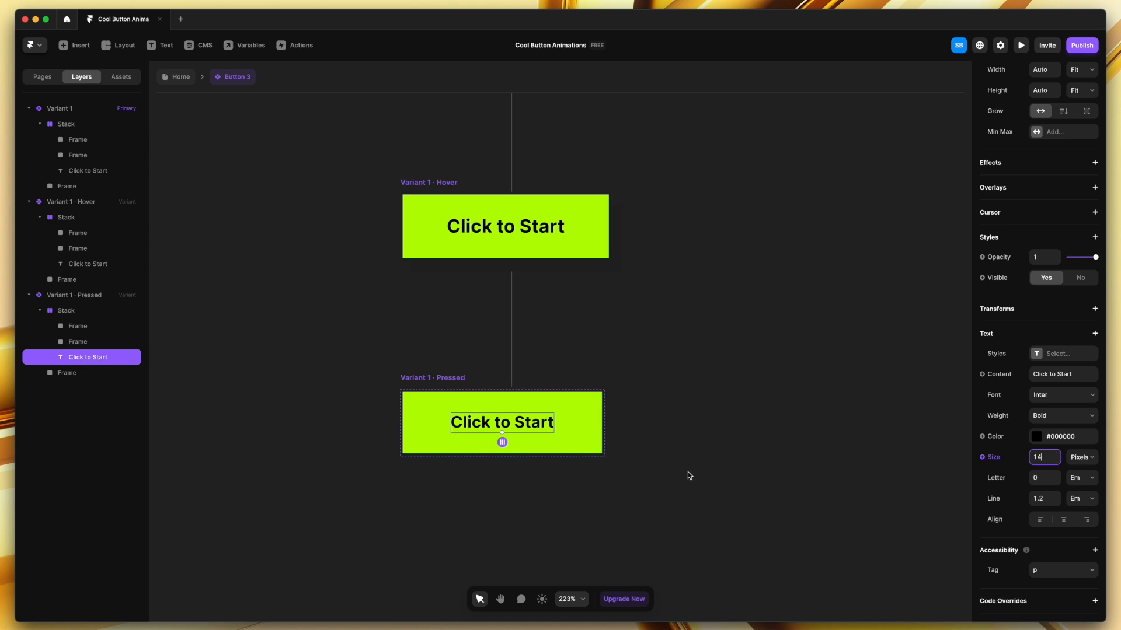
pyautogui.click(688, 471)
# Return to the Home page and preview it down to the Click to Start button
pyautogui.click(167, 80)
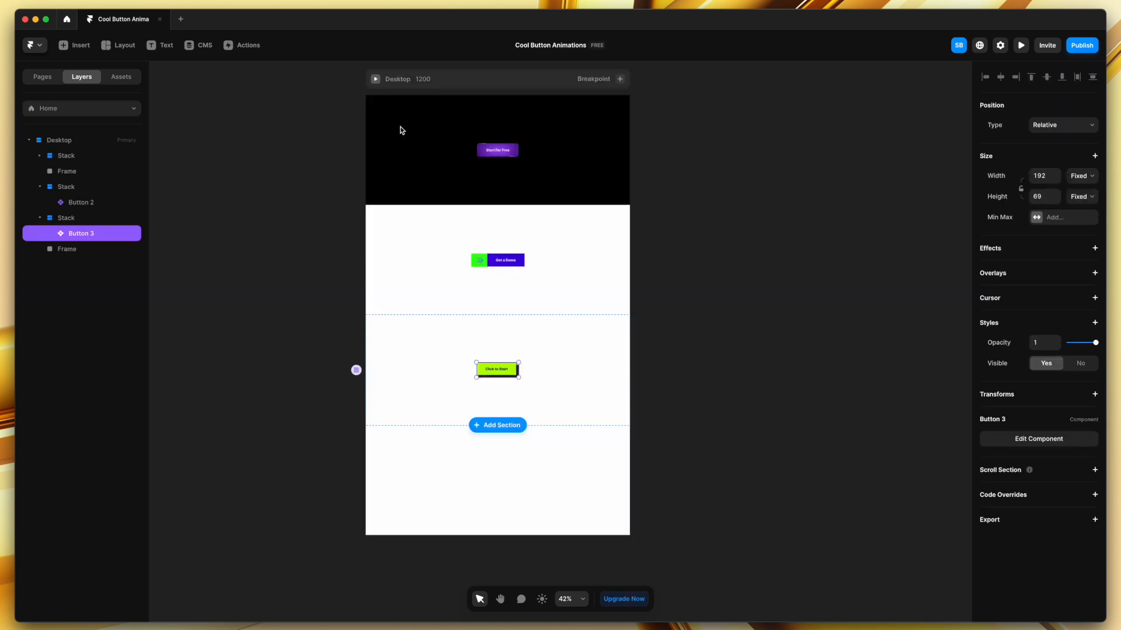
pyautogui.click(373, 78)
pyautogui.scroll(-7, 354, 391)
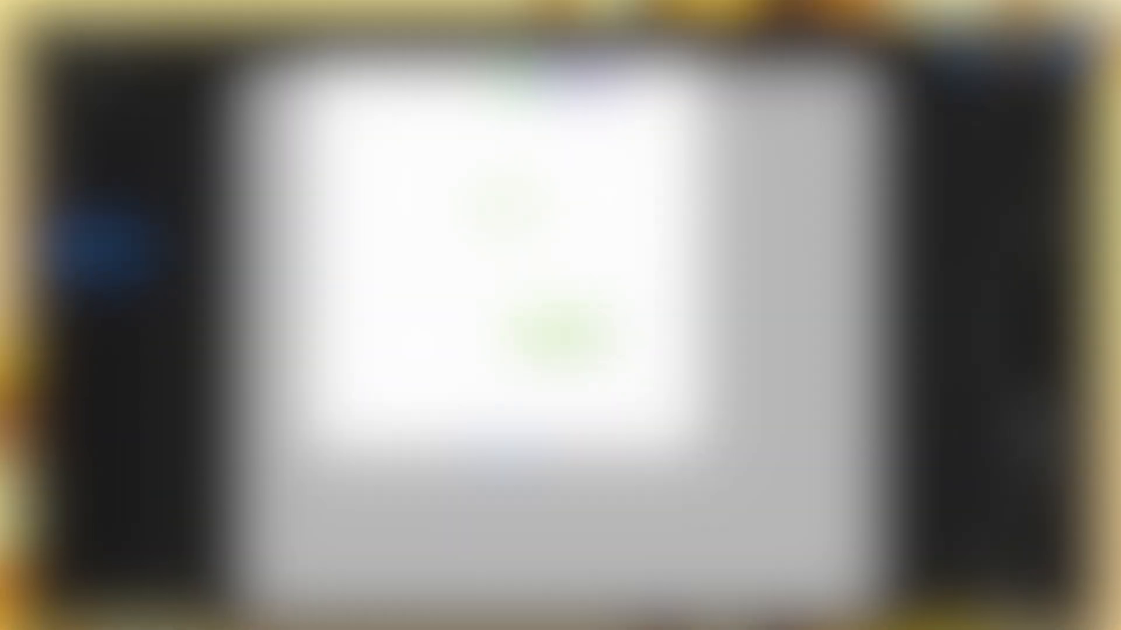
# Duplicate the empty white section below the lime button's section and select the upper copy
pyautogui.press('super+d')
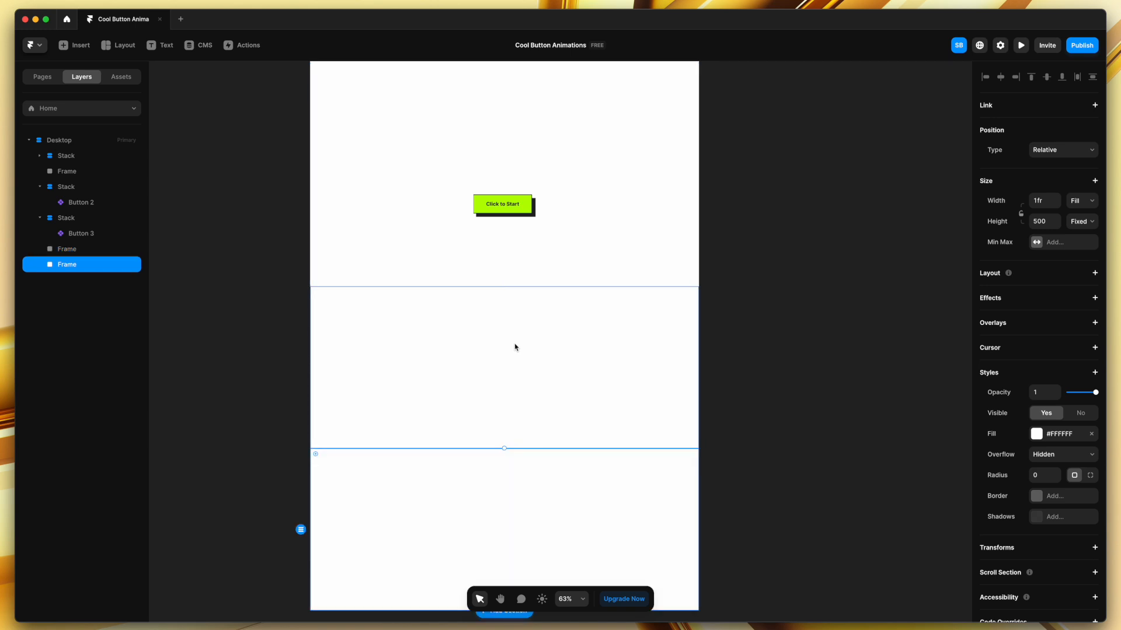
pyautogui.scroll(-1, 525, 390)
pyautogui.click(560, 360)
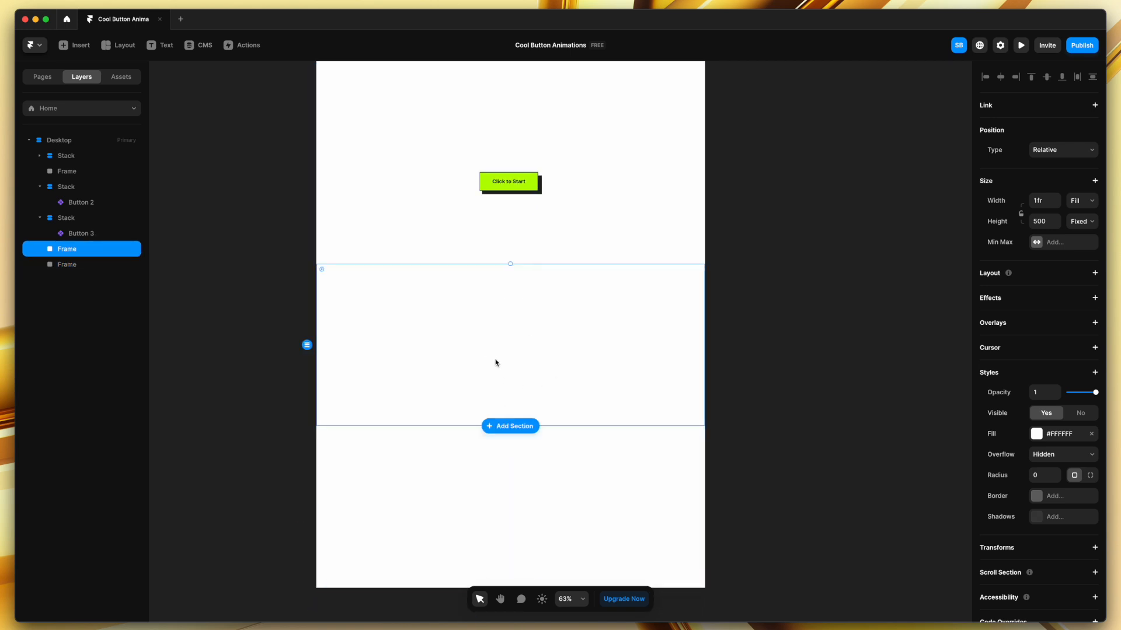
pyautogui.scroll(1, 488, 353)
pyautogui.scroll(2, 487, 352)
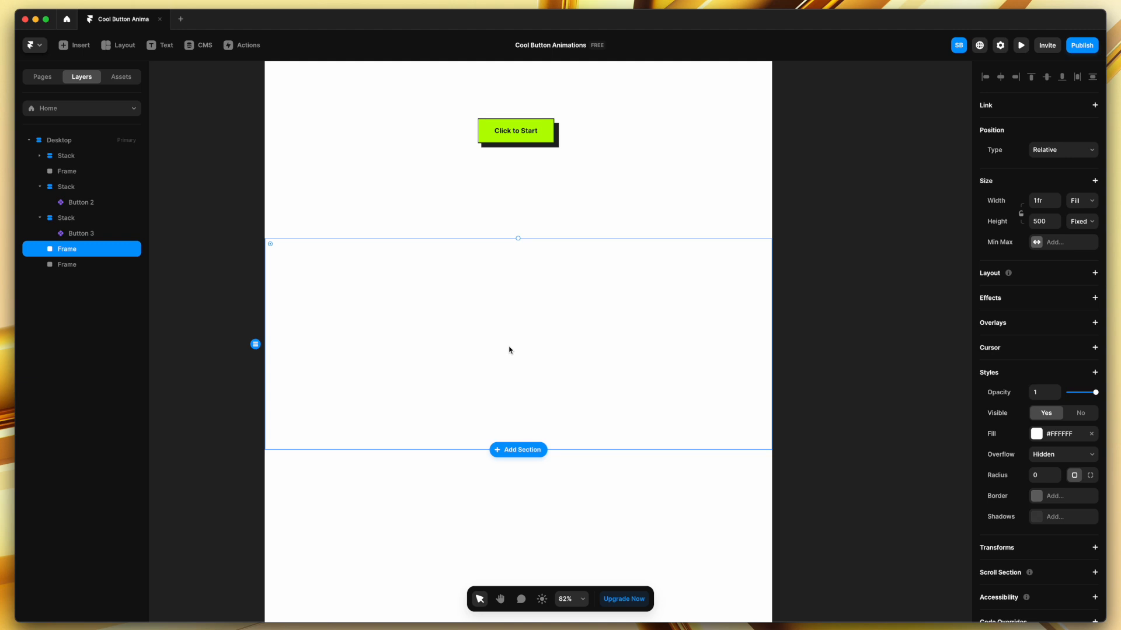
# Add the text "See the Magic" in the middle of the empty section and colour it #000000
pyautogui.press('t')
pyautogui.click(503, 340)
pyautogui.write('See')
pyautogui.scroll(-3, 984, 501)
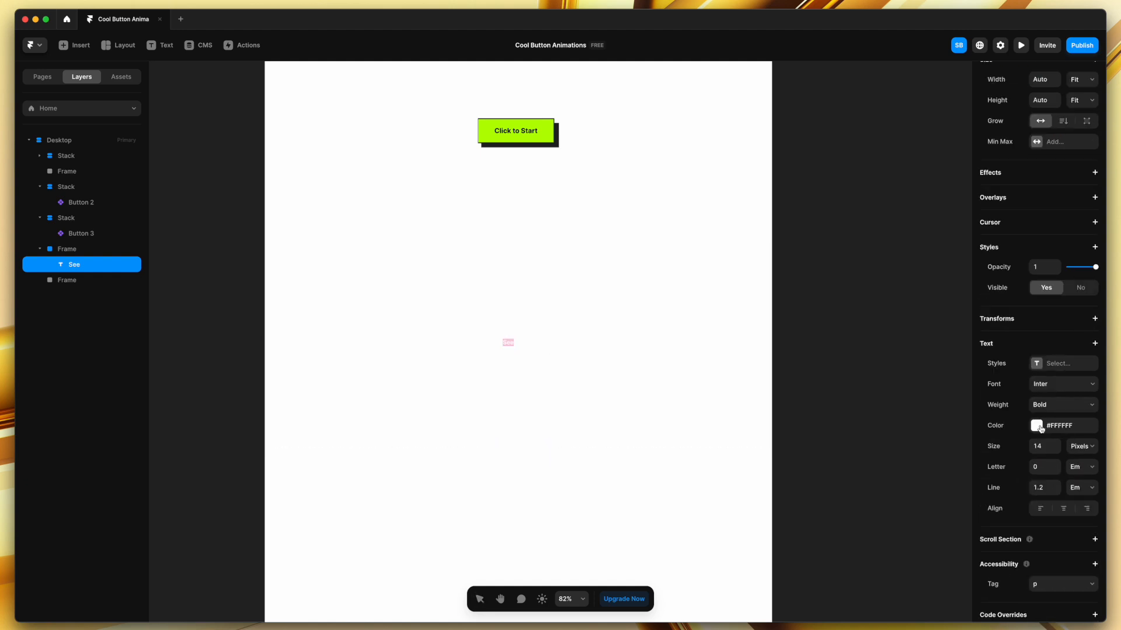
pyautogui.click(1037, 425)
pyautogui.moveTo(831, 508); pyautogui.dragTo(833, 509)
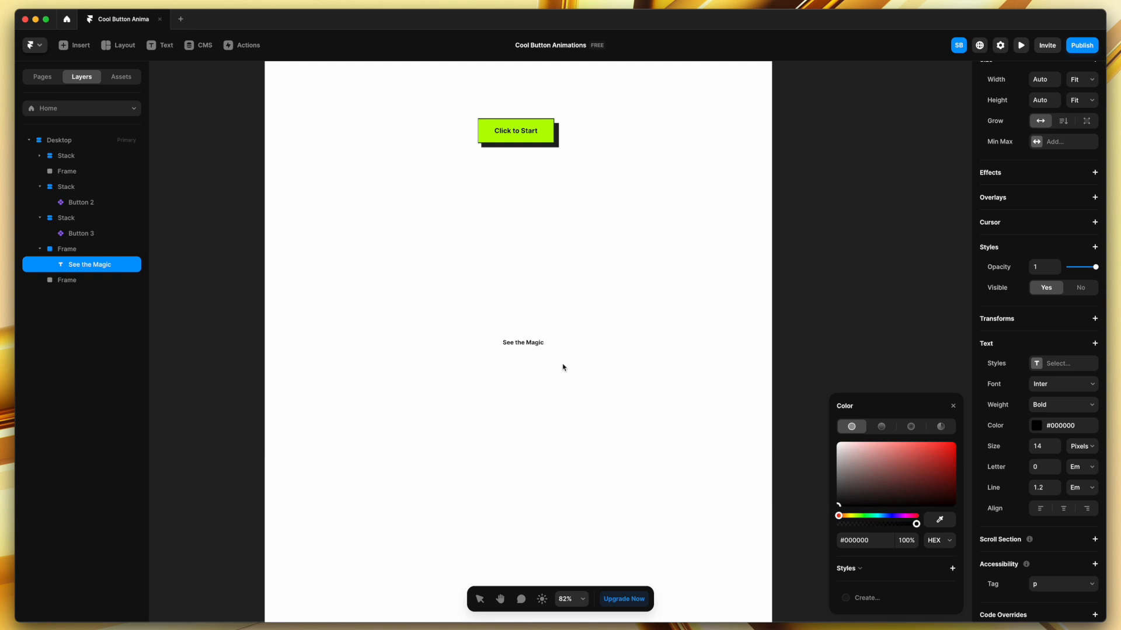
pyautogui.click(598, 350)
# Set the See the Magic text size to 16 and wrap the text in a stack
pyautogui.click(1038, 467)
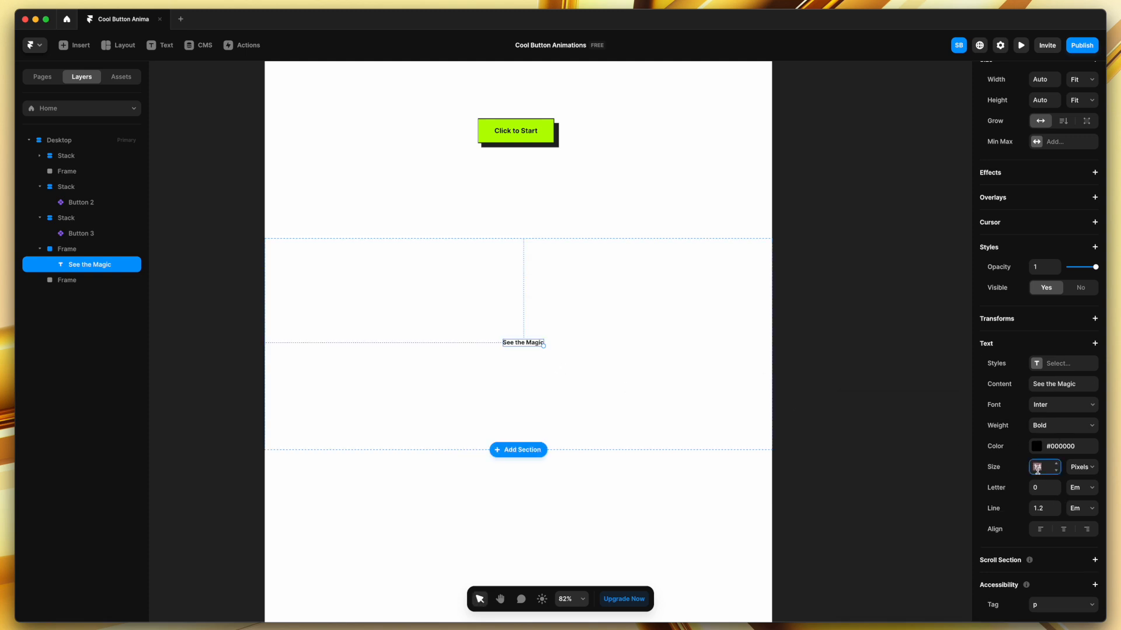
pyautogui.write('16')
pyautogui.click(619, 334)
pyautogui.click(531, 343)
pyautogui.rightClick(531, 344)
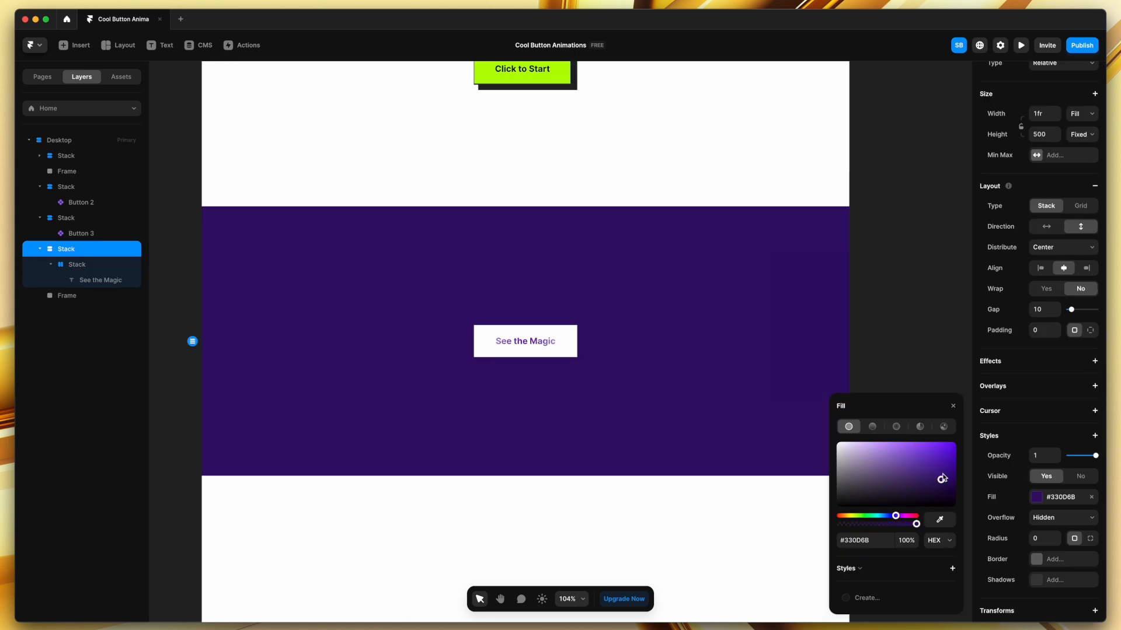
# Fill the section with purple #400D8C and round the white button's corners to a radius of 30
pyautogui.moveTo(942, 478); pyautogui.dragTo(944, 475)
pyautogui.click(899, 337)
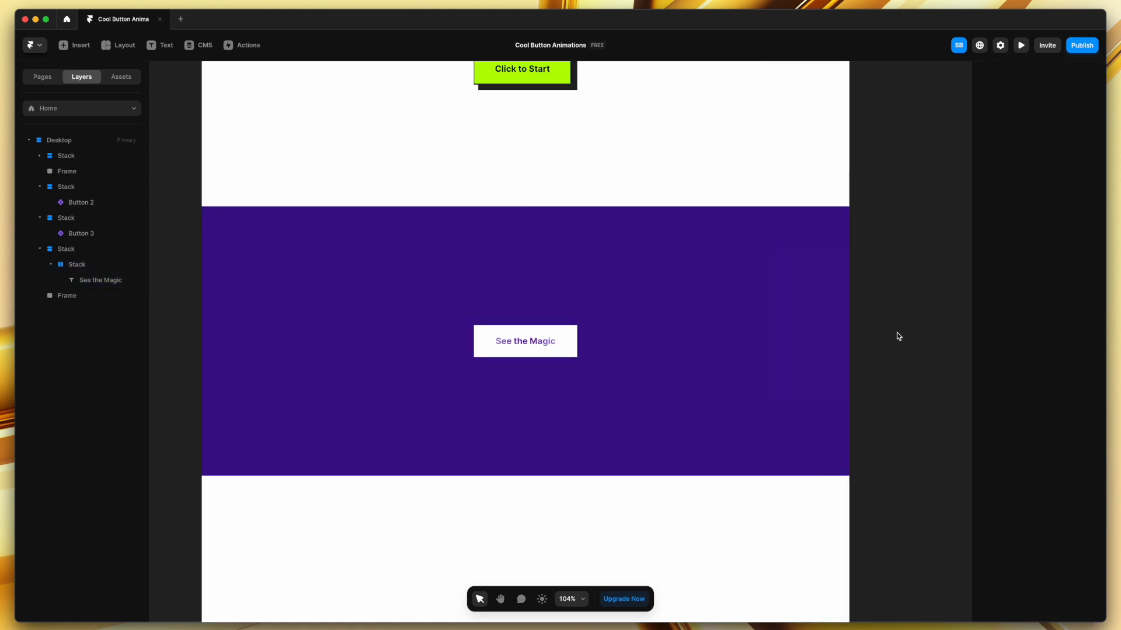
pyautogui.click(569, 350)
pyautogui.moveTo(479, 335); pyautogui.dragTo(564, 382)
pyautogui.click(684, 366)
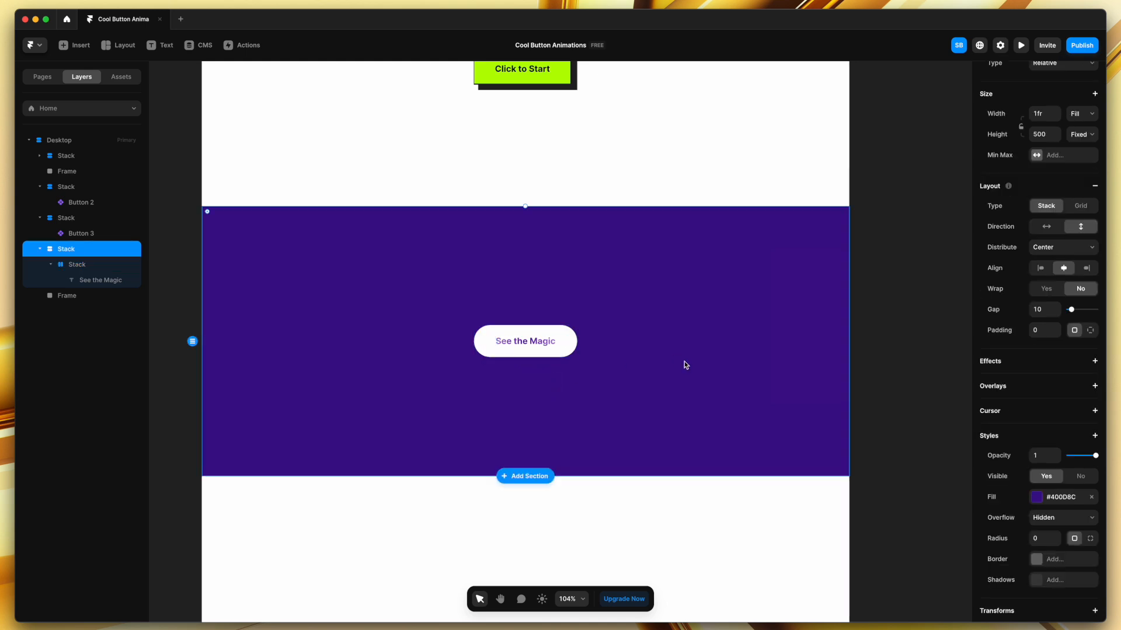
# Widen the See the Magic text's radial gradient beyond the button and brighten the gradient's outer purple stop
pyautogui.click(547, 345)
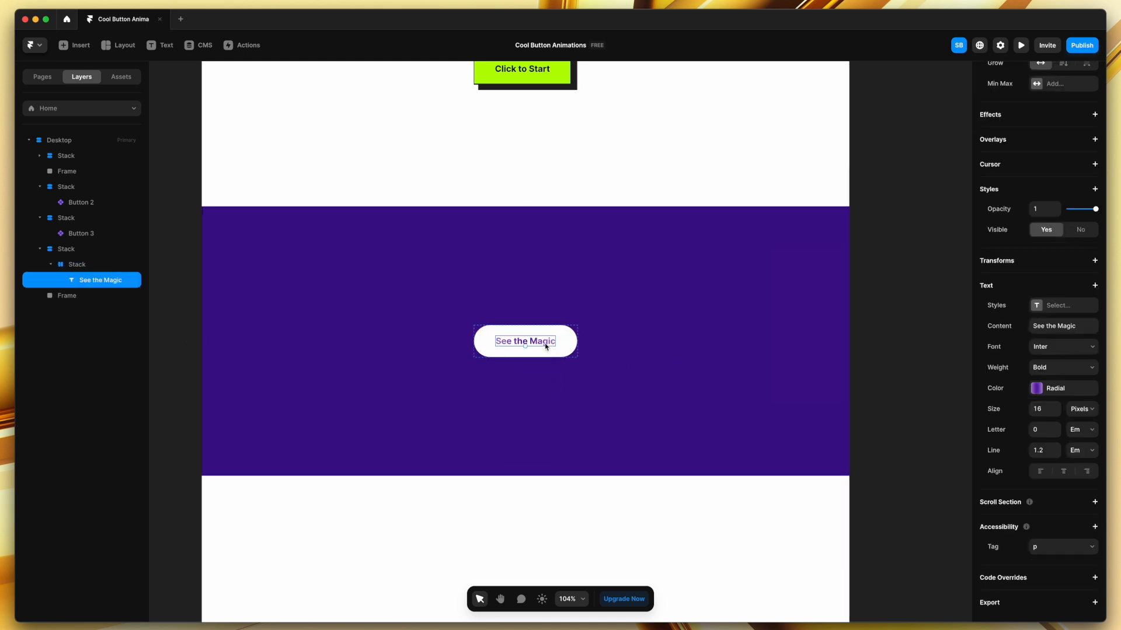
pyautogui.click(1036, 388)
pyautogui.moveTo(587, 344); pyautogui.dragTo(636, 349)
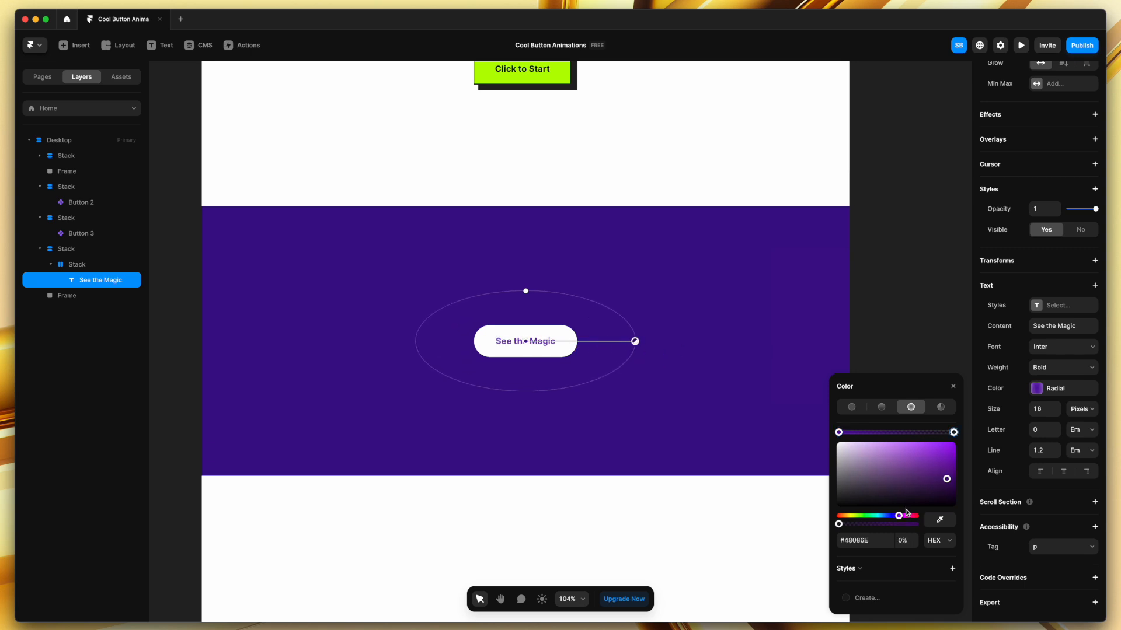
pyautogui.moveTo(898, 517); pyautogui.dragTo(894, 516)
pyautogui.moveTo(946, 478); pyautogui.dragTo(945, 448)
pyautogui.click(855, 325)
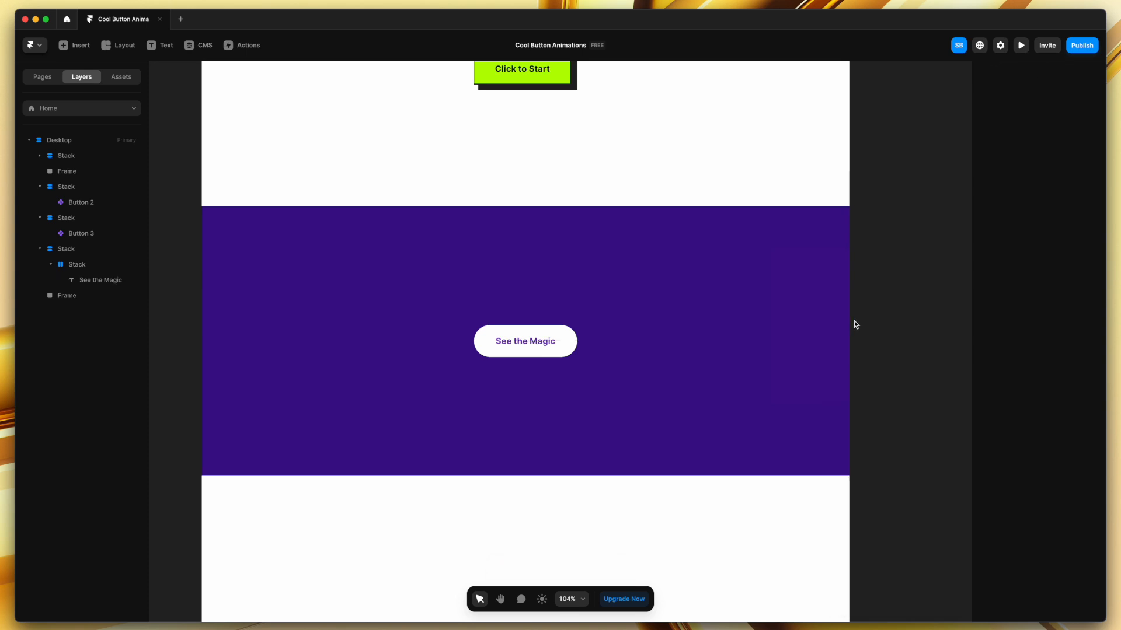
# Add a background blur of 5 to the button stack and lower its white fill's opacity to 63%
pyautogui.click(573, 342)
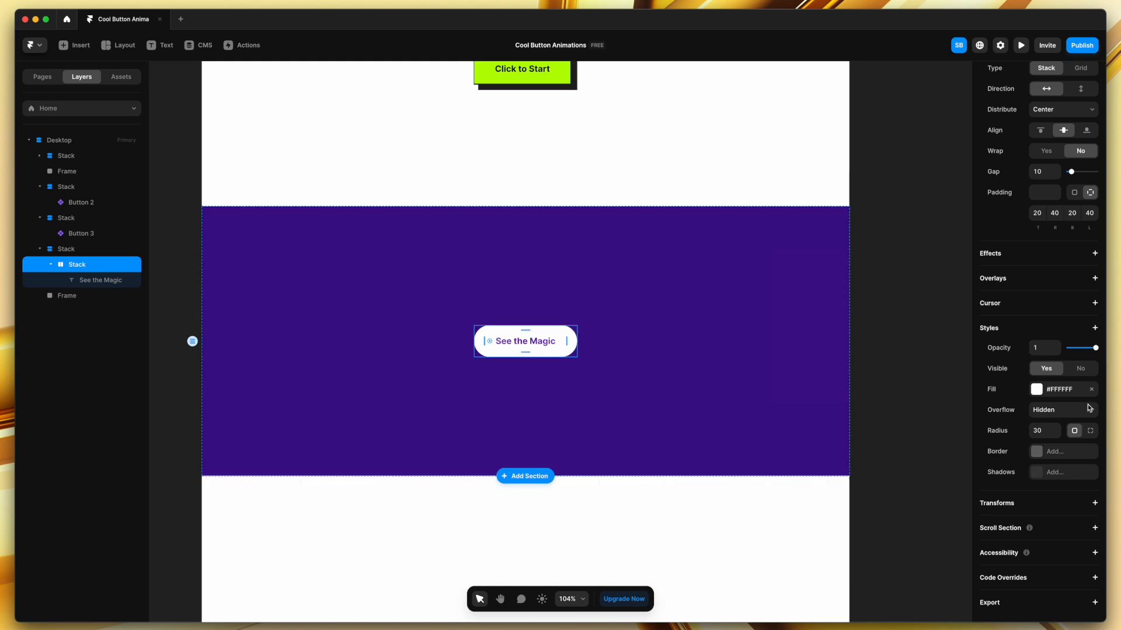
pyautogui.click(1094, 329)
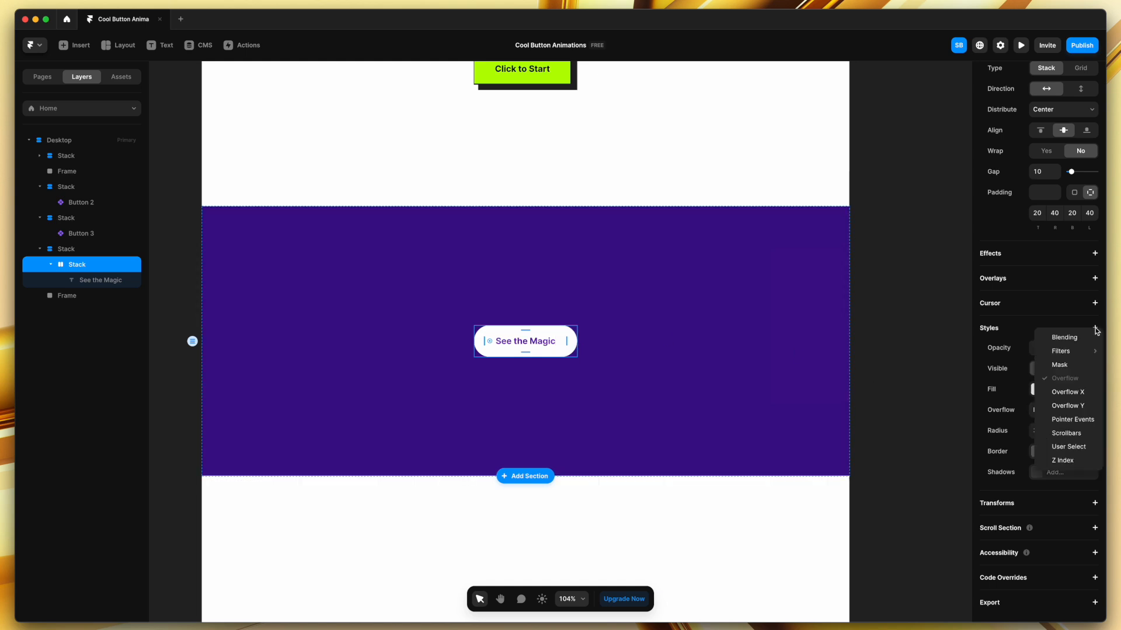
pyautogui.moveTo(1080, 351)
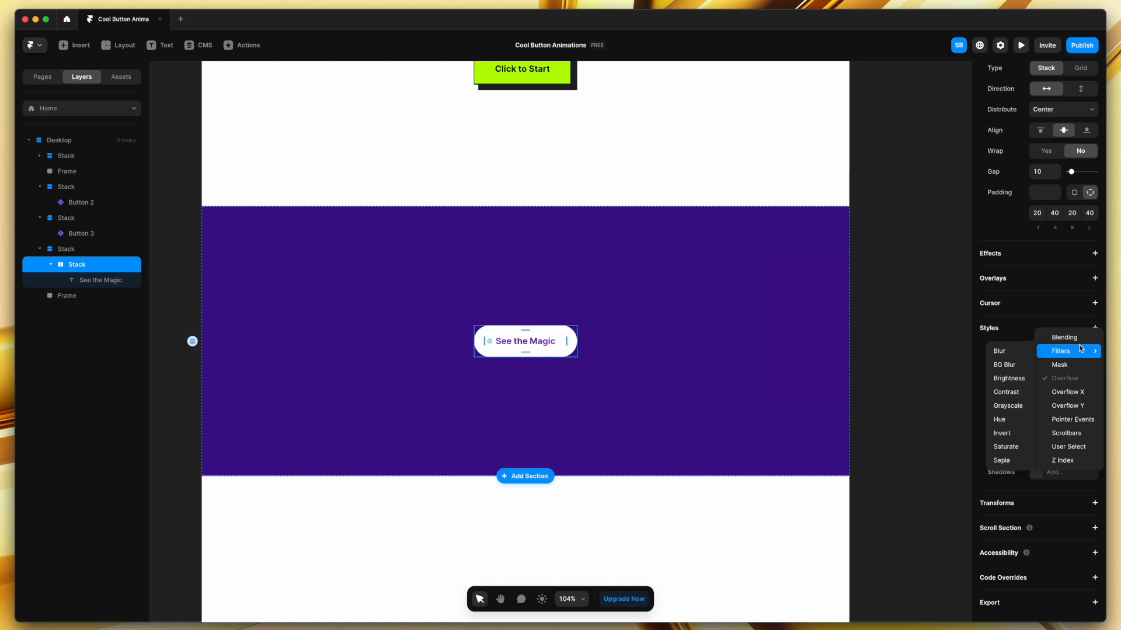
pyautogui.click(997, 365)
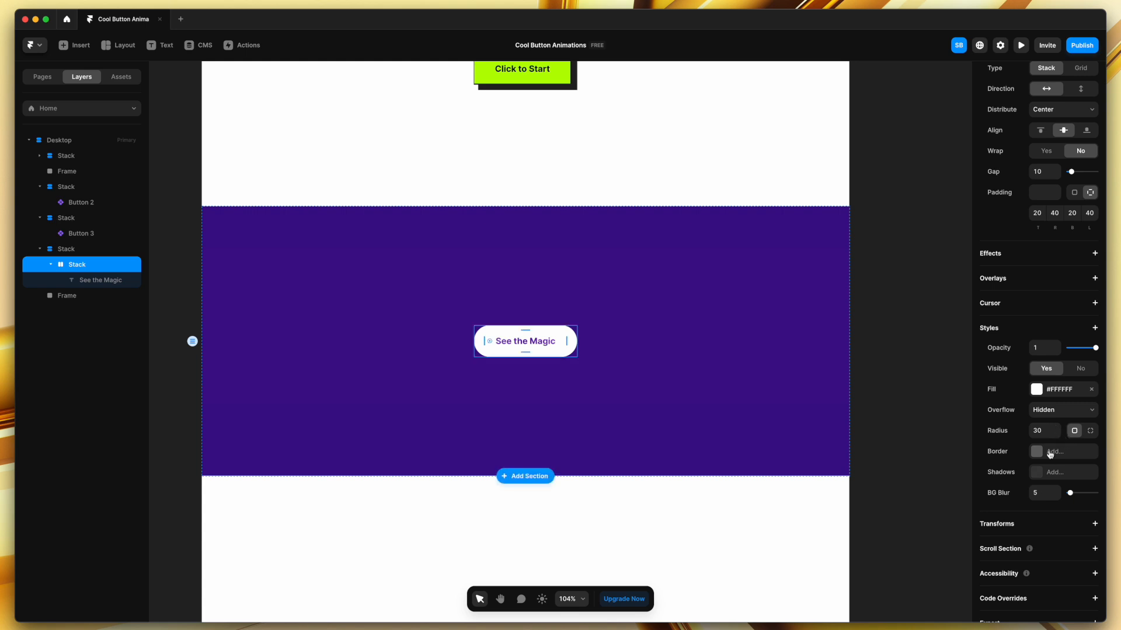
pyautogui.click(1042, 389)
pyautogui.moveTo(917, 510); pyautogui.dragTo(889, 512)
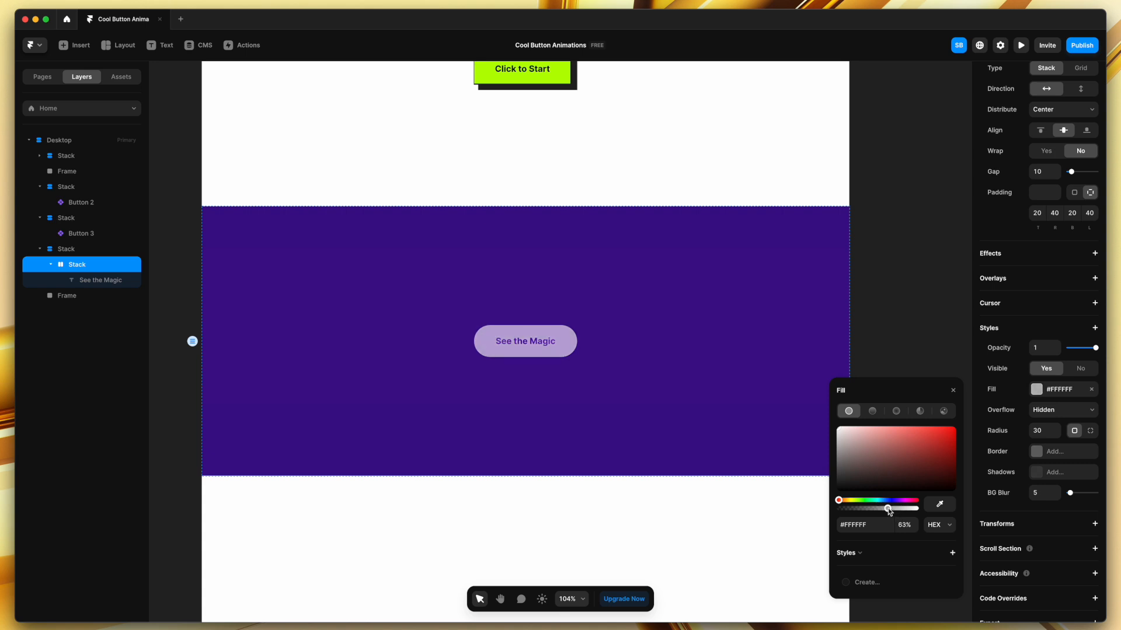
pyautogui.click(953, 390)
# Draw an 85 by 85 white frame in the purple section and round it into a circle with radius 43
pyautogui.click(738, 353)
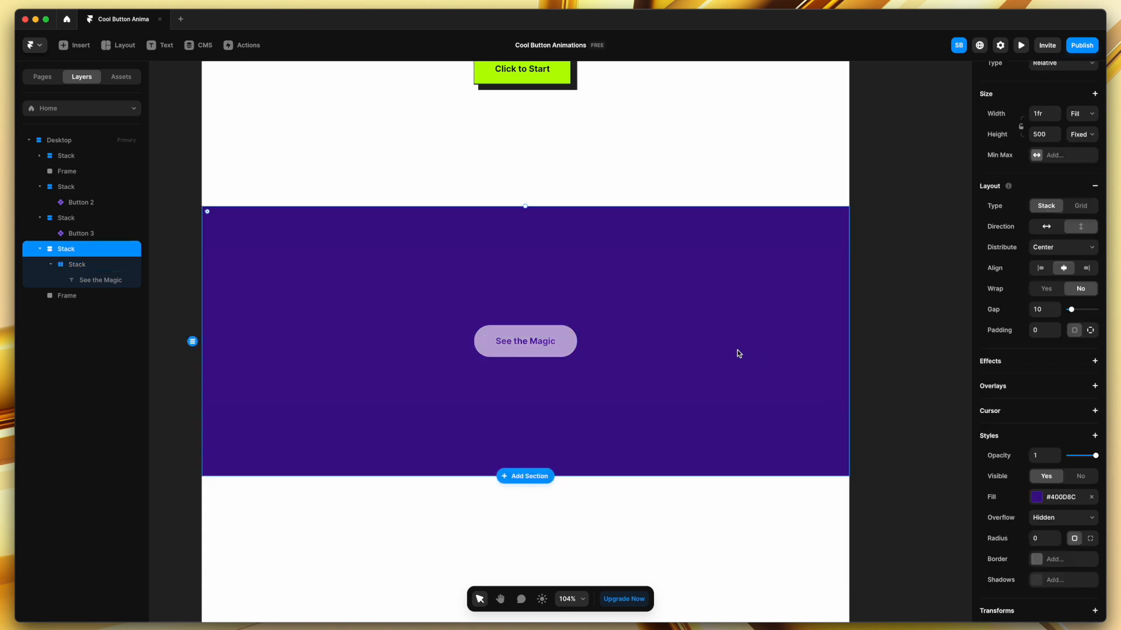
pyautogui.press('f')
pyautogui.moveTo(571, 309); pyautogui.dragTo(615, 356)
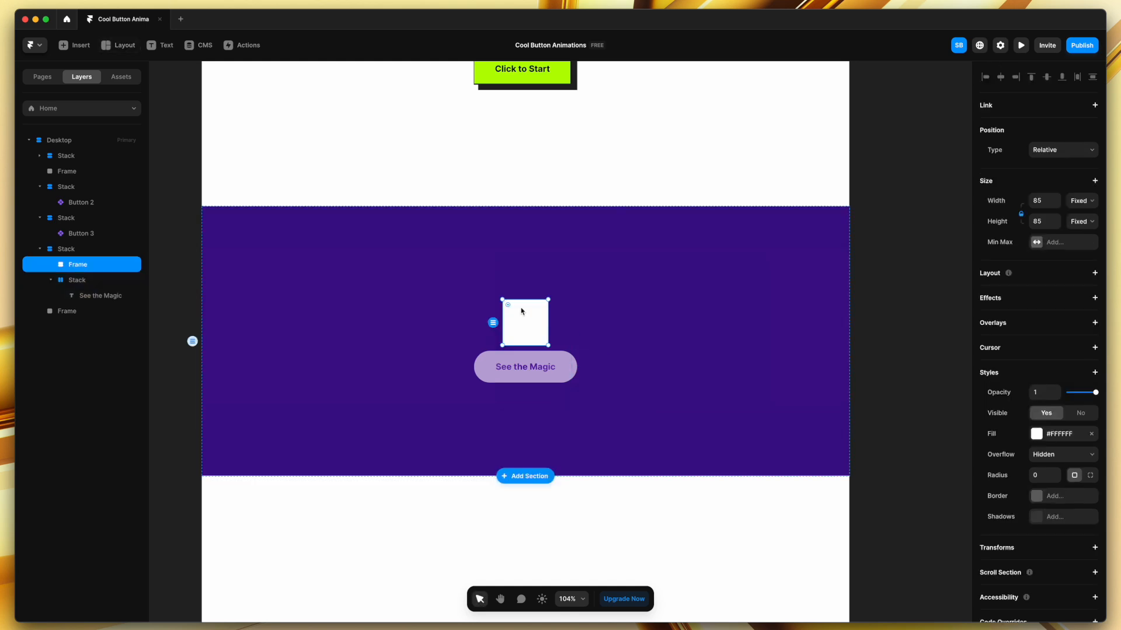
pyautogui.moveTo(508, 307); pyautogui.dragTo(560, 342)
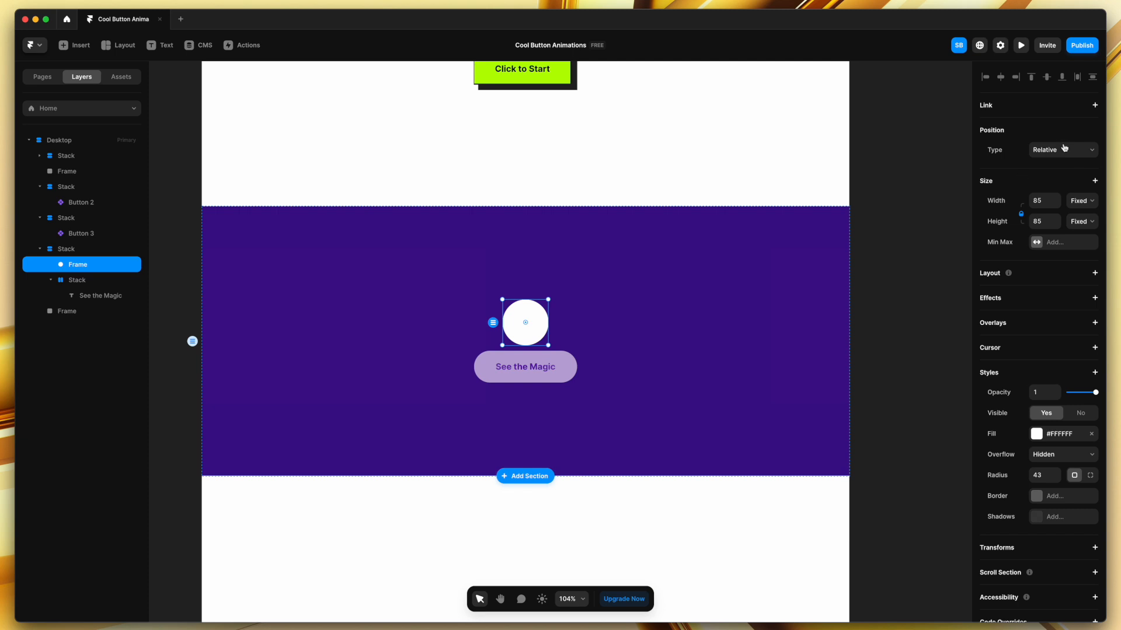
# Position the white circle absolutely, then duplicate it twice and spread the three 109-wide circles around the button
pyautogui.click(1062, 150)
pyautogui.click(1048, 153)
pyautogui.moveTo(528, 327); pyautogui.dragTo(613, 344)
pyautogui.press('super+d')
pyautogui.press('super+d')
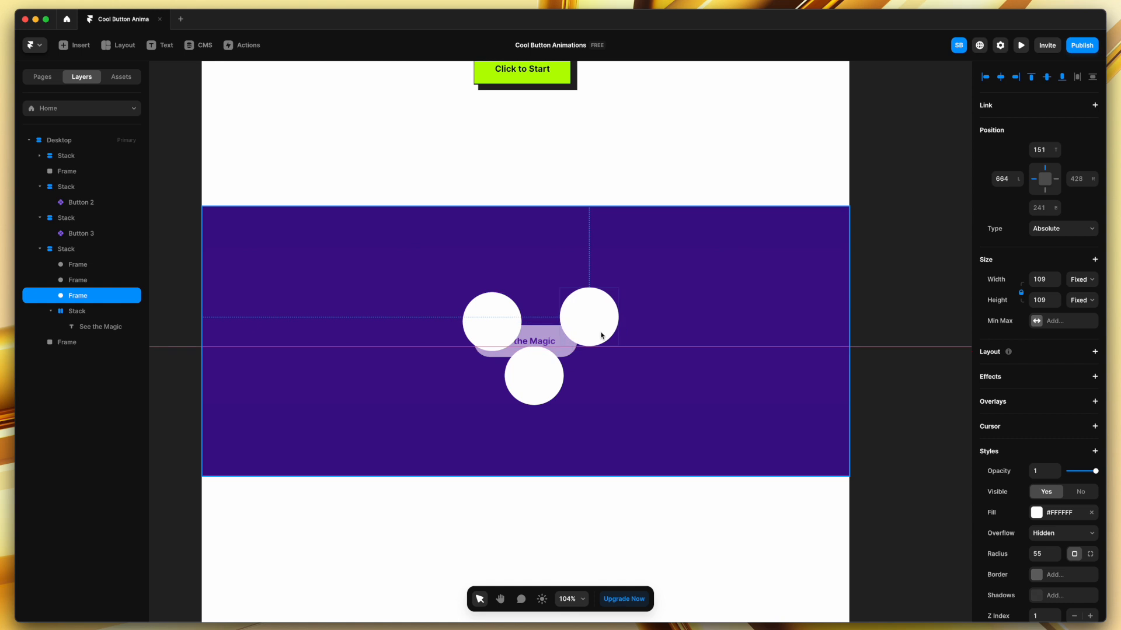
pyautogui.moveTo(625, 299); pyautogui.dragTo(602, 305)
# Shrink the upper-left circle to 93 by 93 and give all three circles a dark-edged purple radial gradient fill
pyautogui.click(492, 321)
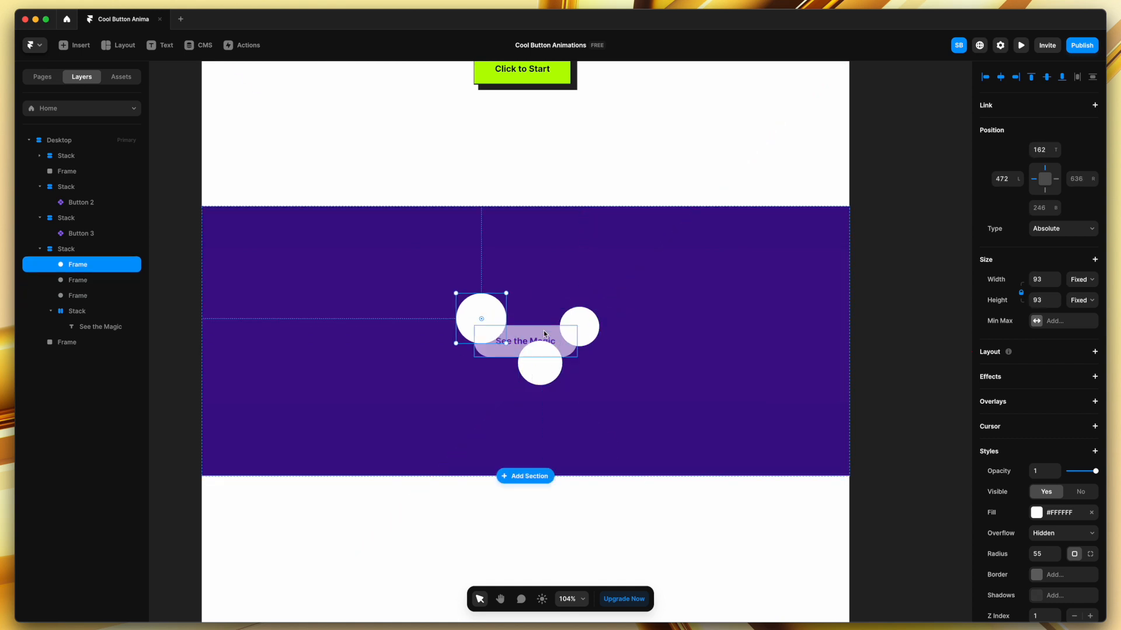
pyautogui.keyDown('shift'); pyautogui.click(534, 375); pyautogui.keyUp('shift')
pyautogui.keyDown('shift'); pyautogui.click(581, 325); pyautogui.keyUp('shift')
pyautogui.scroll(3, 525, 350)
pyautogui.click(1036, 487)
pyautogui.click(896, 407)
pyautogui.moveTo(933, 455); pyautogui.dragTo(942, 453)
pyautogui.click(729, 403)
# Brighten the section's purple fill and darken the See the Magic text to a deep purple
pyautogui.click(1037, 496)
pyautogui.doubleClick(524, 327)
pyautogui.click(1036, 465)
pyautogui.moveTo(893, 524); pyautogui.dragTo(876, 524)
pyautogui.doubleClick(524, 327)
pyautogui.click(1037, 388)
pyautogui.click(560, 336)
pyautogui.click(1037, 429)
pyautogui.click(593, 308)
pyautogui.click(615, 365)
pyautogui.click(453, 289)
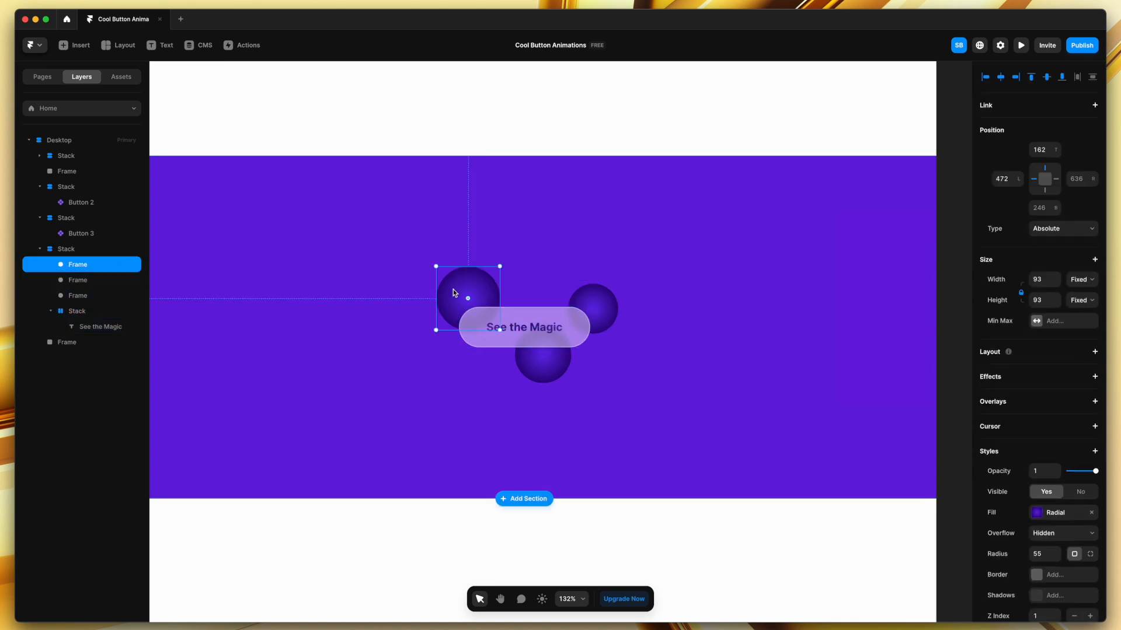
# Change the section's background fill to light periwinkle #999BFF
pyautogui.click(718, 389)
pyautogui.click(1036, 497)
pyautogui.click(955, 484)
pyautogui.moveTo(956, 486); pyautogui.dragTo(884, 444)
pyautogui.moveTo(894, 516); pyautogui.dragTo(891, 516)
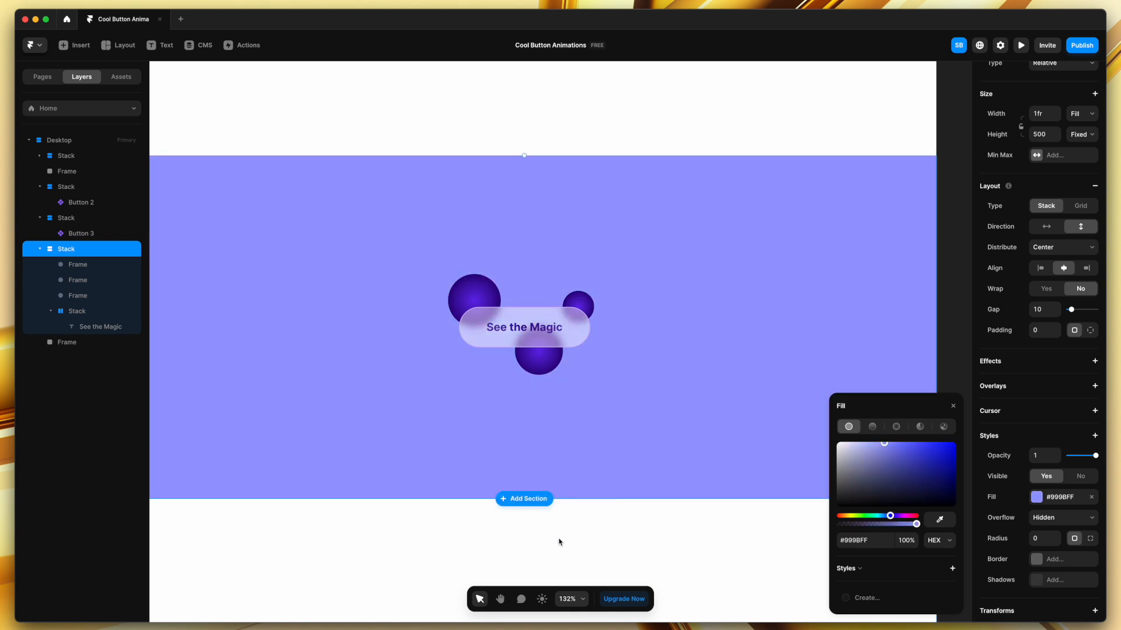
pyautogui.click(577, 533)
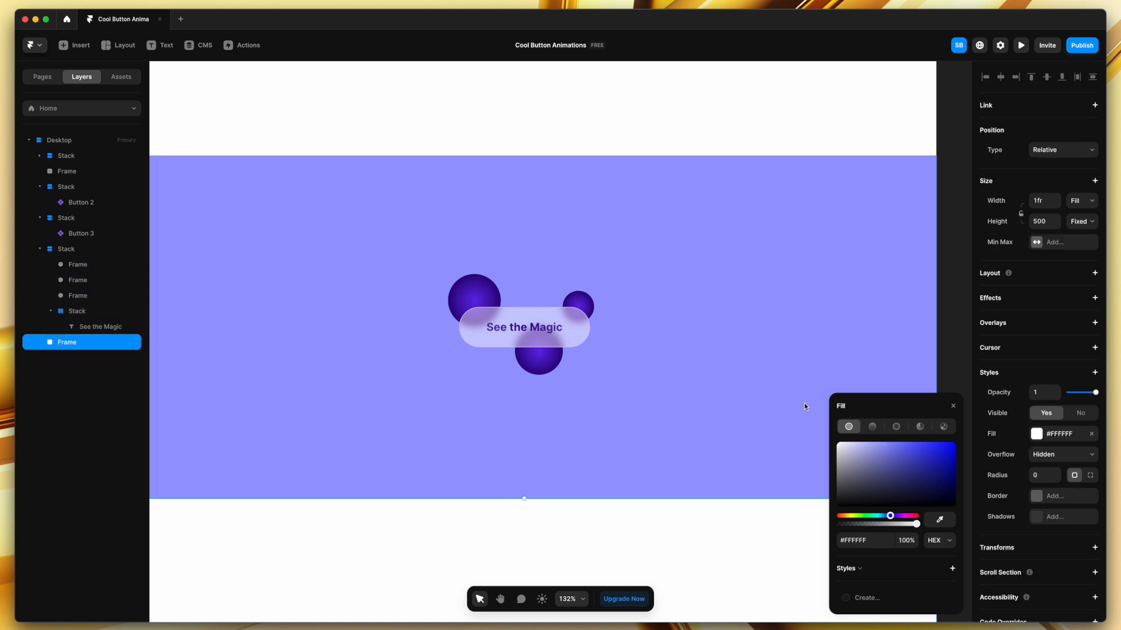
# Wrap the three circles and the See the Magic stack in a new frame and enlarge it to 356 by 246
pyautogui.click(82, 264)
pyautogui.click(52, 315)
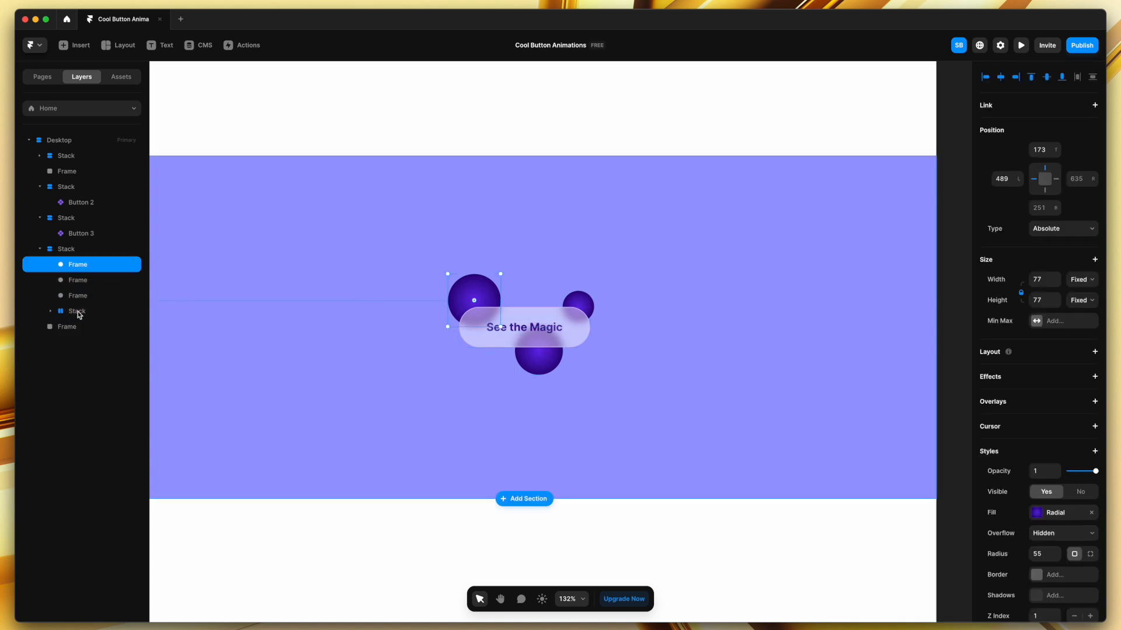
pyautogui.keyDown('shift'); pyautogui.click(77, 311); pyautogui.keyUp('shift')
pyautogui.rightClick(80, 315)
pyautogui.moveTo(108, 472)
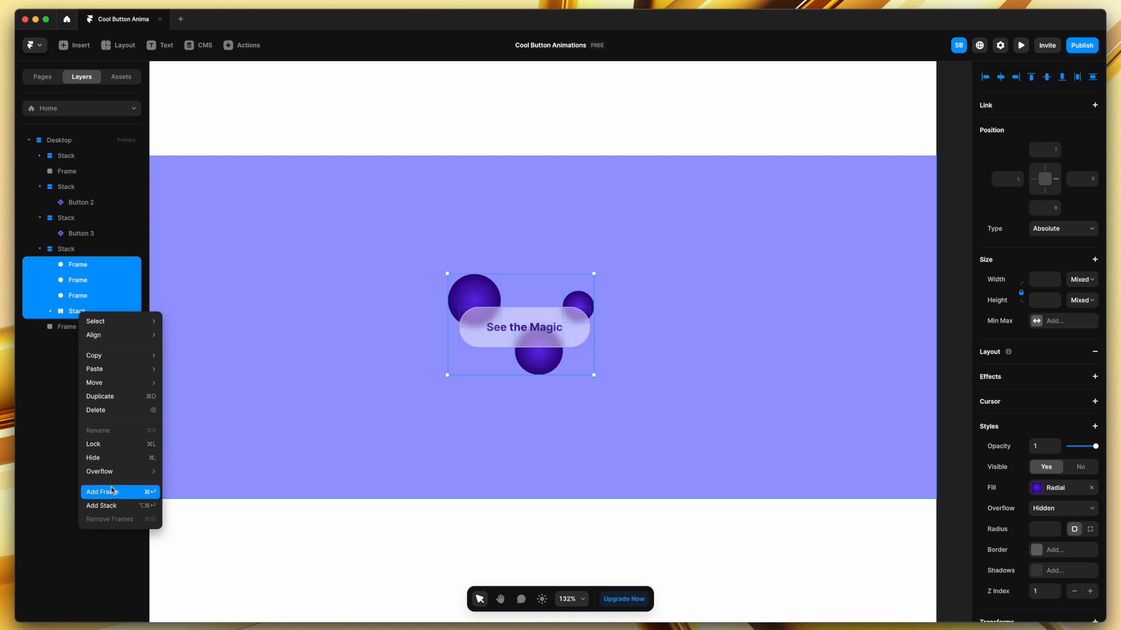
pyautogui.click(112, 492)
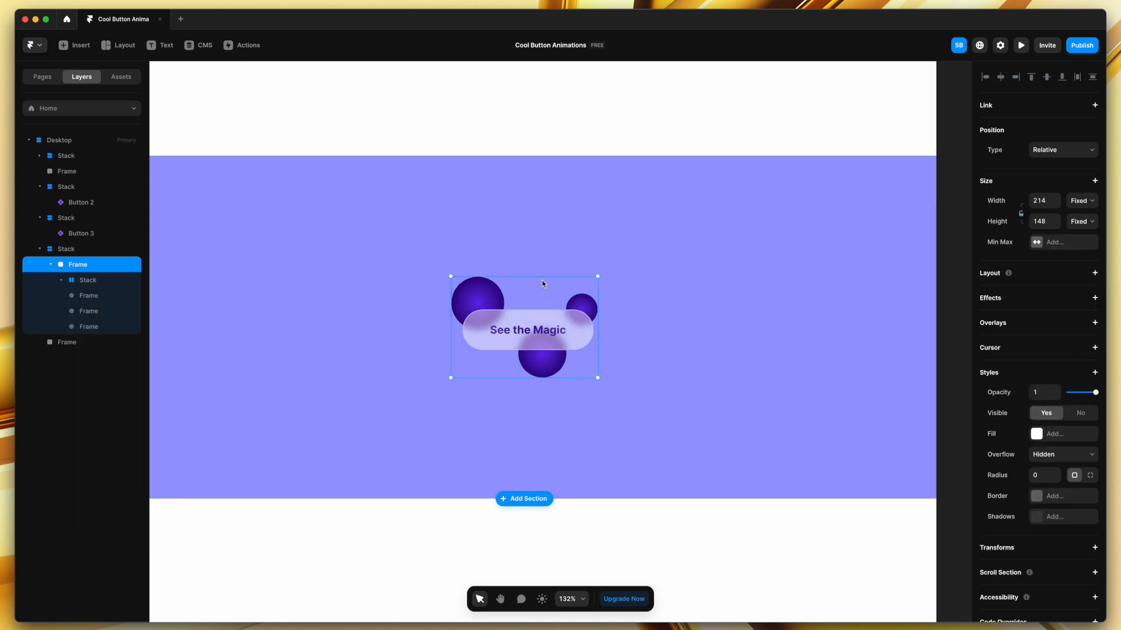
pyautogui.moveTo(541, 276)
pyautogui.mouseDown()
pyautogui.moveTo(542, 242)
pyautogui.moveTo(541, 276)
pyautogui.mouseUp()
pyautogui.moveTo(597, 276); pyautogui.dragTo(672, 247)
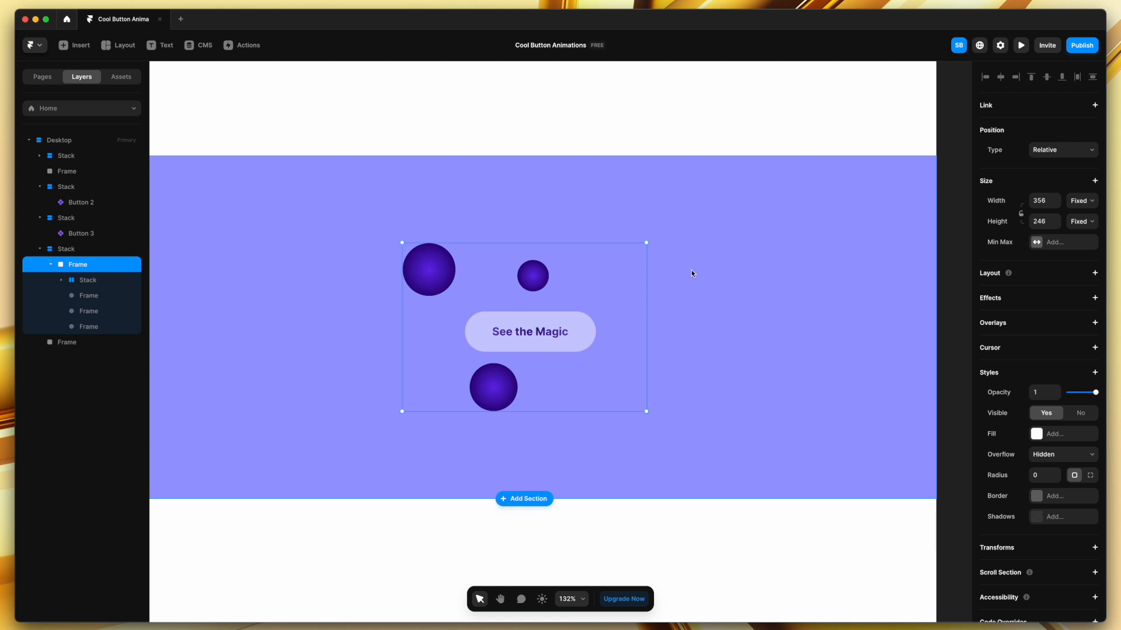
# Move the largest circle partly behind the button's upper-left corner, at left 77 and top 58 in the frame
pyautogui.click(651, 350)
pyautogui.moveTo(443, 282); pyautogui.dragTo(535, 283)
pyautogui.moveTo(450, 284); pyautogui.dragTo(481, 309)
pyautogui.hotkey('shift', 'Down')
pyautogui.hotkey('shift', 'Down')
pyautogui.hotkey('shift', 'Right')
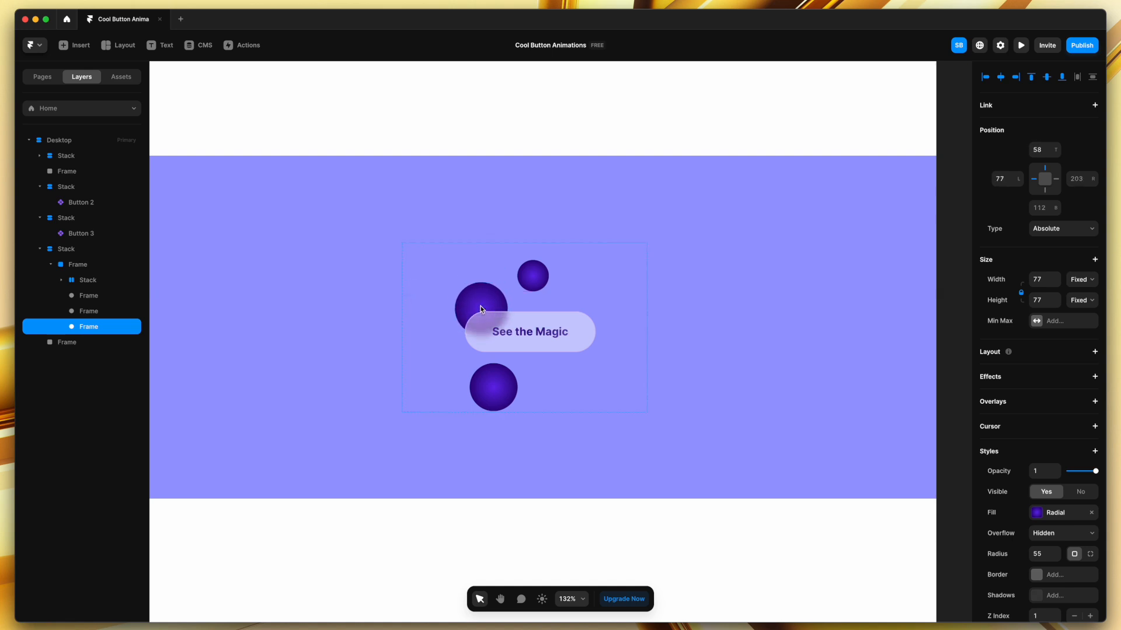
# Move the 70-wide circle up and inward so it sits partly behind the button's lower edge, 29 from the frame's bottom
pyautogui.click(494, 388)
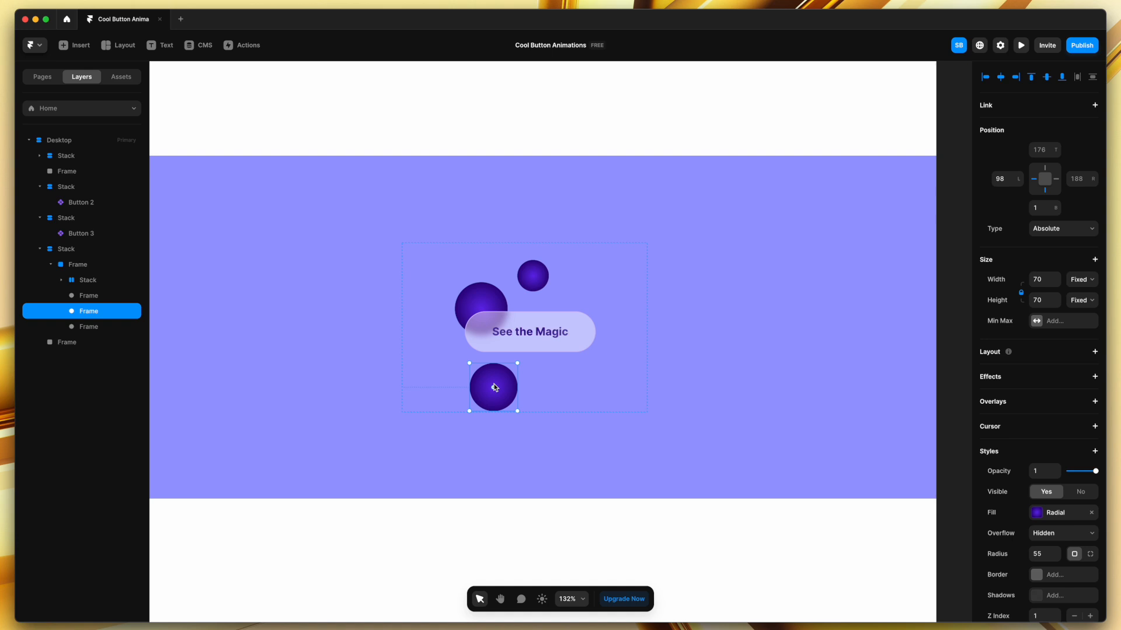
pyautogui.hotkey('shift', 'Up')
pyautogui.hotkey('shift', 'Up')
pyautogui.hotkey('shift', 'Up')
pyautogui.hotkey('shift', 'Right')
pyautogui.hotkey('shift', 'Right')
pyautogui.hotkey('shift', 'Right')
pyautogui.hotkey('shift', 'Up')
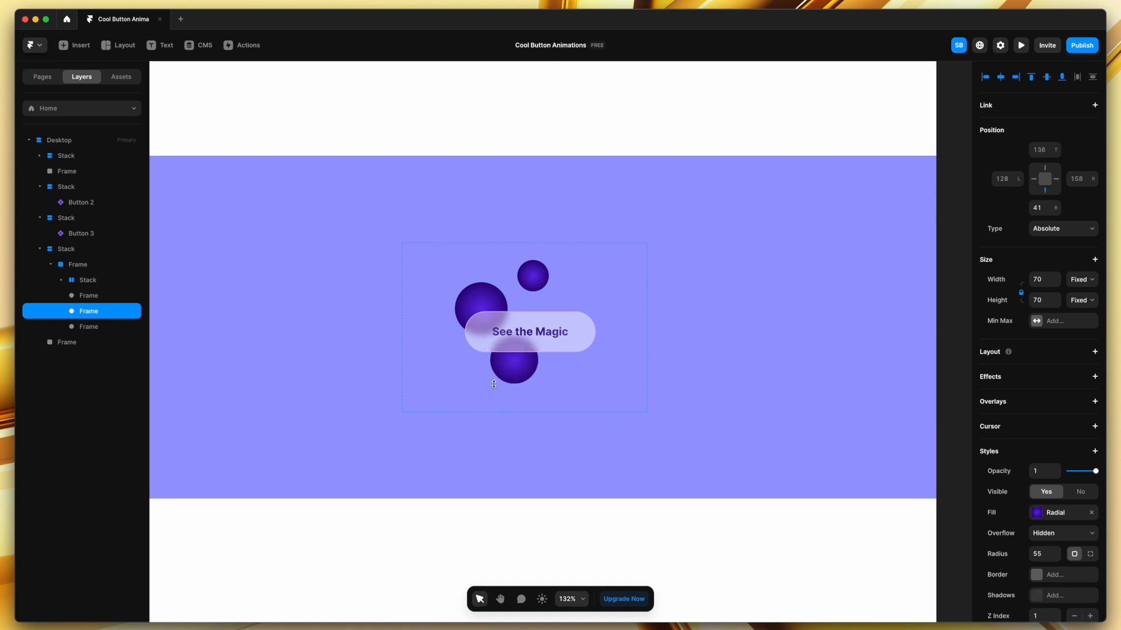
pyautogui.hotkey('shift', 'Down')
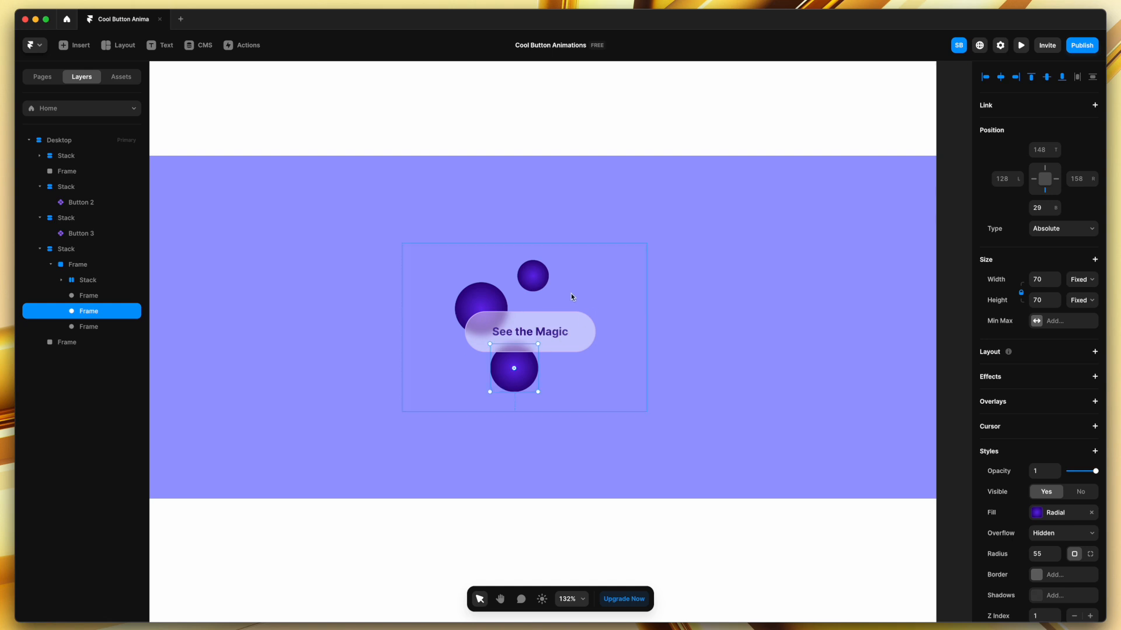
# Move the smallest circle behind the button's upper-right edge and shrink the lower circle to 60 by 60
pyautogui.click(543, 279)
pyautogui.hotkey('shift', 'Down')
pyautogui.hotkey('shift', 'Down')
pyautogui.hotkey('shift', 'Down')
pyautogui.hotkey('shift', 'Right')
pyautogui.hotkey('shift', 'Right')
pyautogui.hotkey('shift', 'Right')
pyautogui.hotkey('shift', 'Right')
pyautogui.hotkey('shift', 'Right')
pyautogui.hotkey('shift', 'Down')
pyautogui.hotkey('shift', 'Down')
pyautogui.click(514, 367)
pyautogui.moveTo(491, 391); pyautogui.dragTo(496, 385)
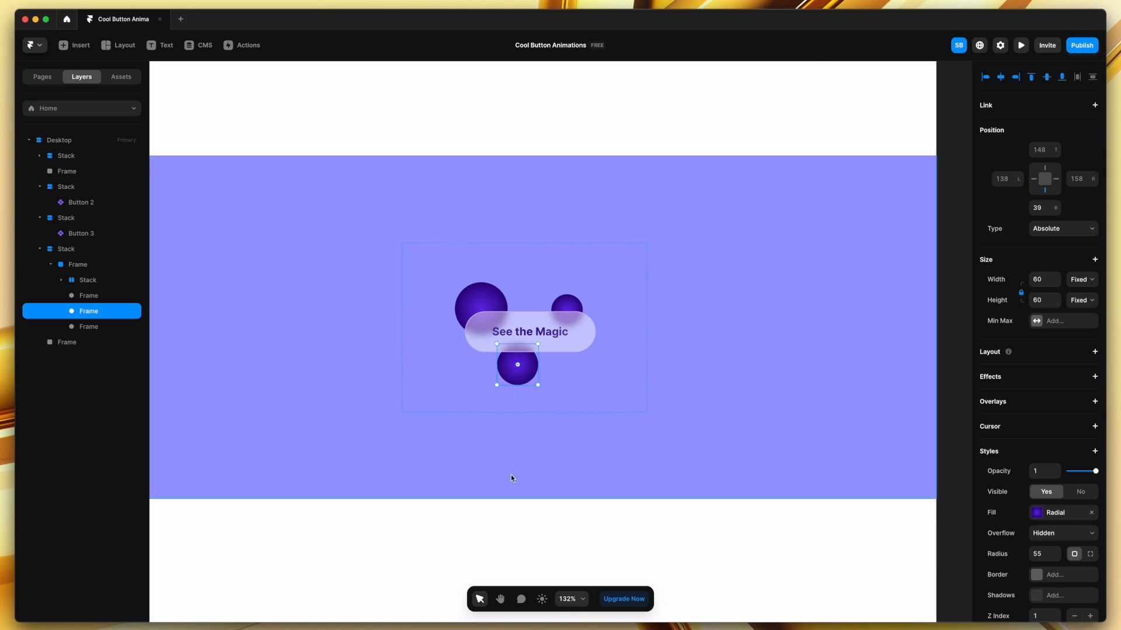
# Turn the frame into a component named Button 4 and add a Hover variant to it
pyautogui.click(511, 476)
pyautogui.rightClick(601, 370)
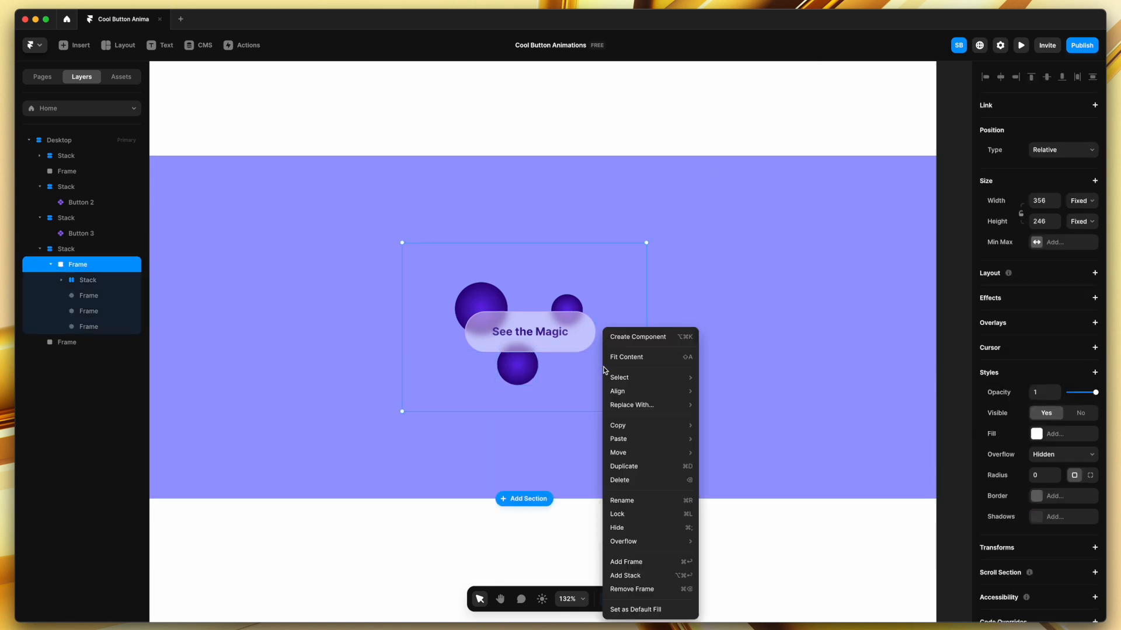
pyautogui.click(646, 340)
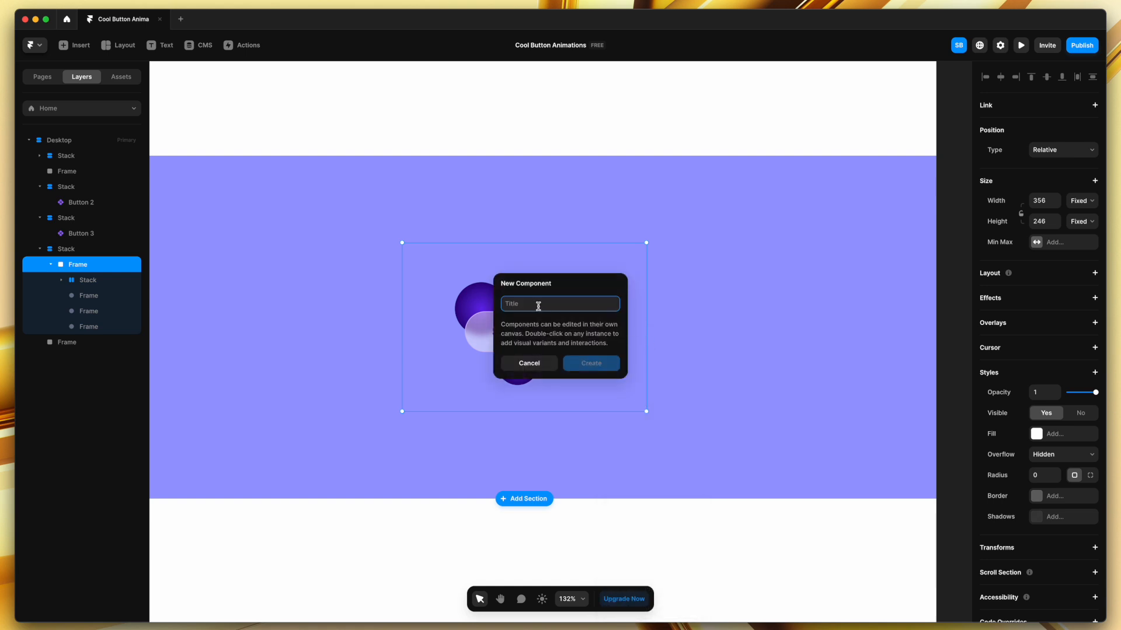
pyautogui.write('Button 4')
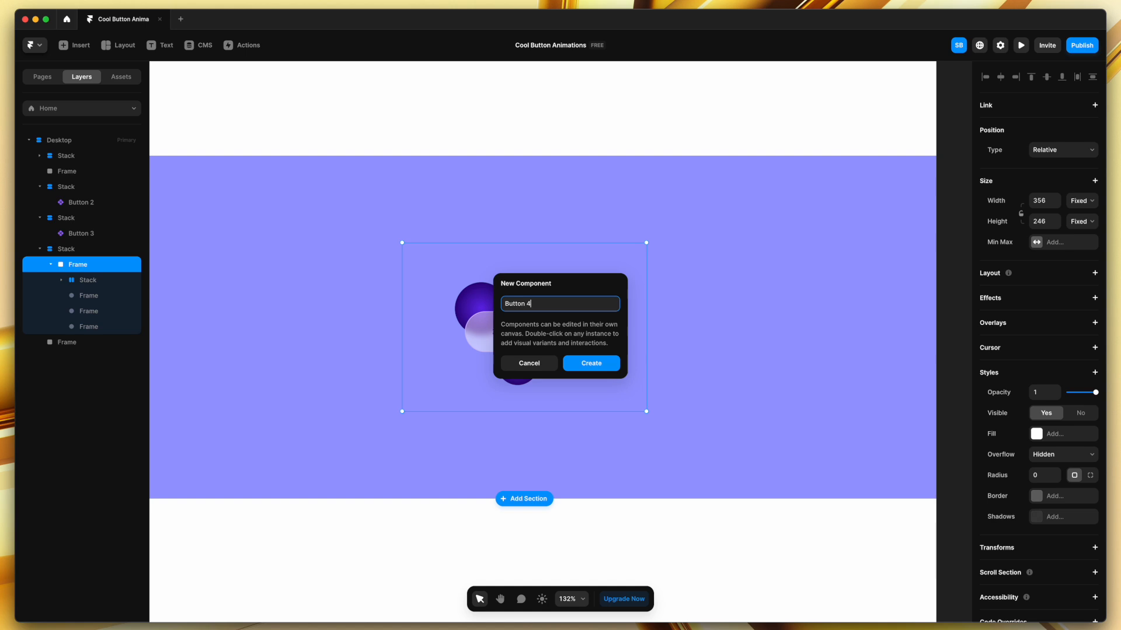
pyautogui.press('Return')
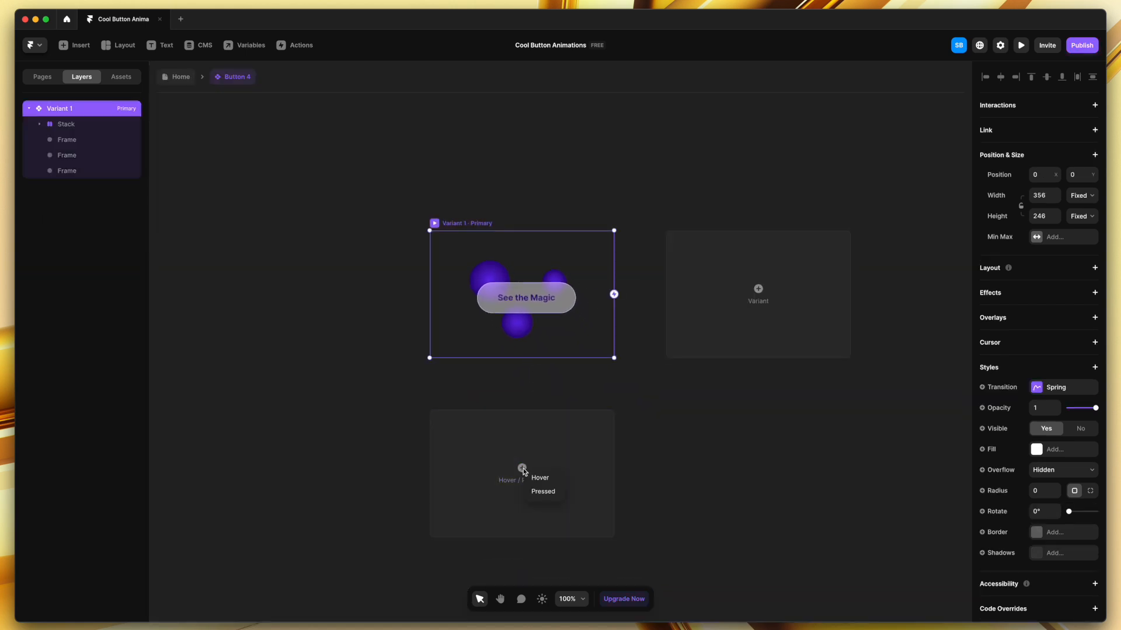
pyautogui.click(537, 475)
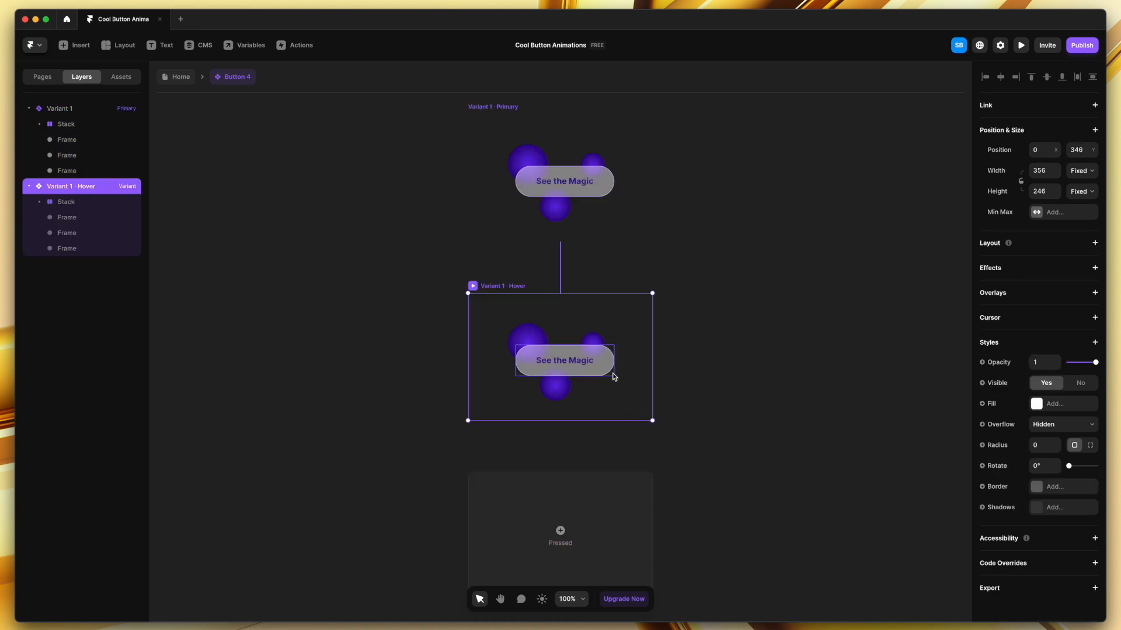
# Give the Hover variant's largest circle a Mirror loop effect with rotation 0 and an offset of 32 by 21
pyautogui.scroll(3, 607, 375)
pyautogui.click(432, 314)
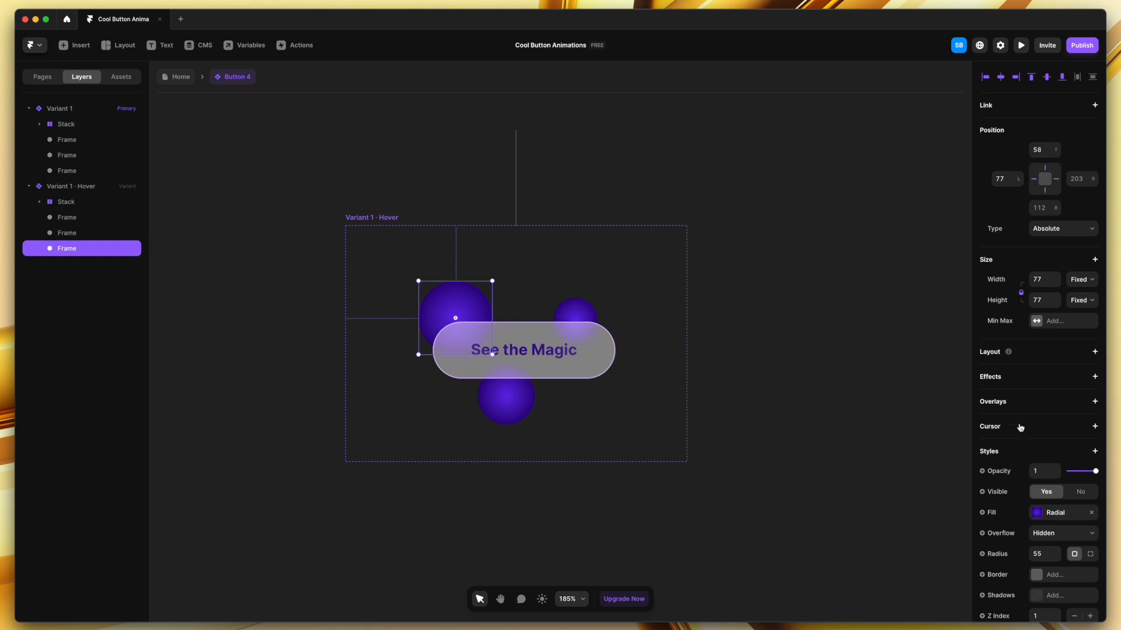
pyautogui.click(1095, 376)
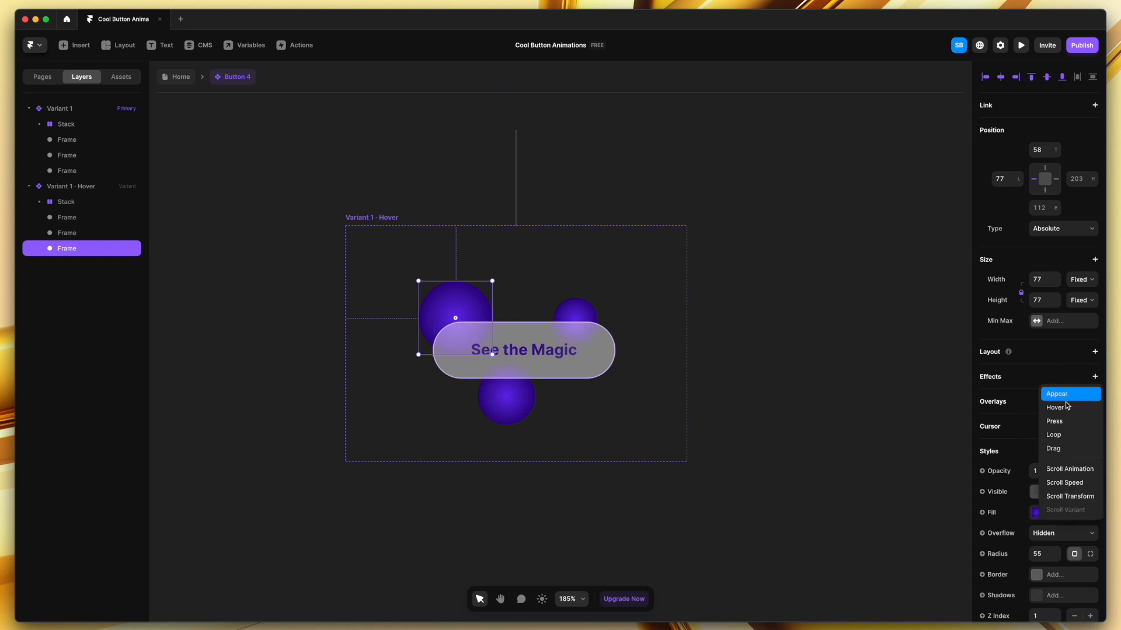
pyautogui.click(1063, 435)
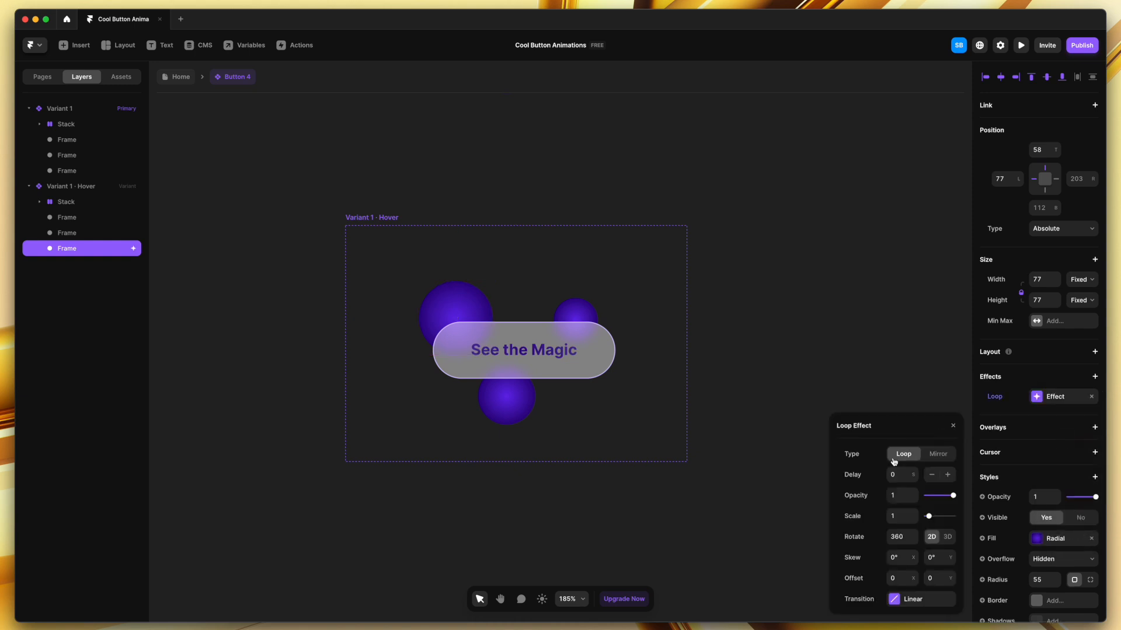
pyautogui.moveTo(920, 429); pyautogui.dragTo(909, 276)
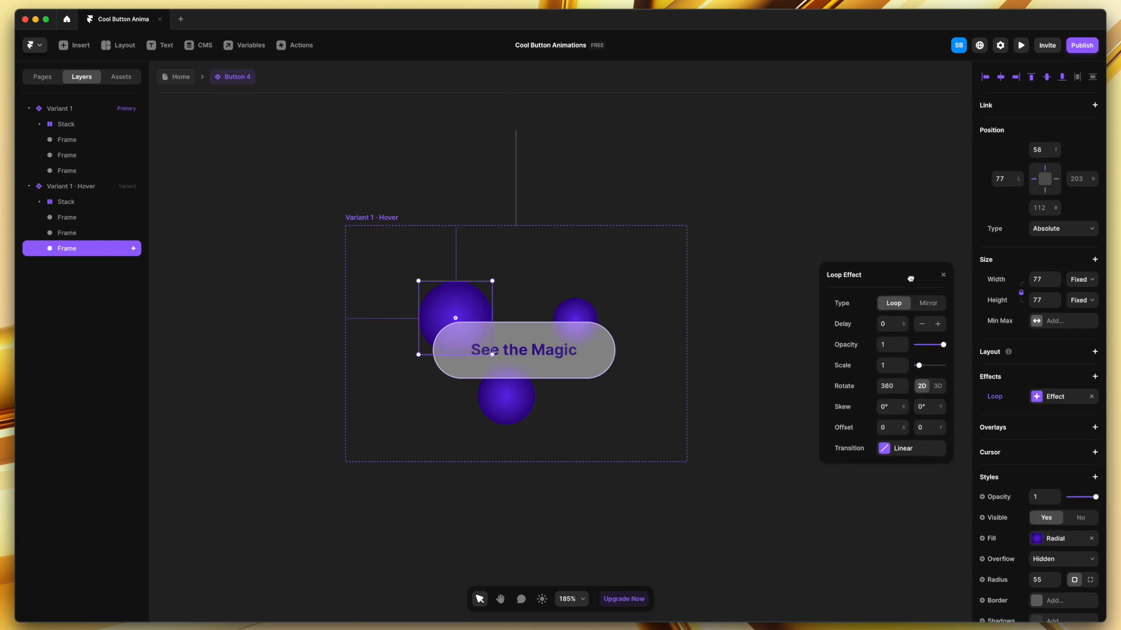
pyautogui.click(933, 306)
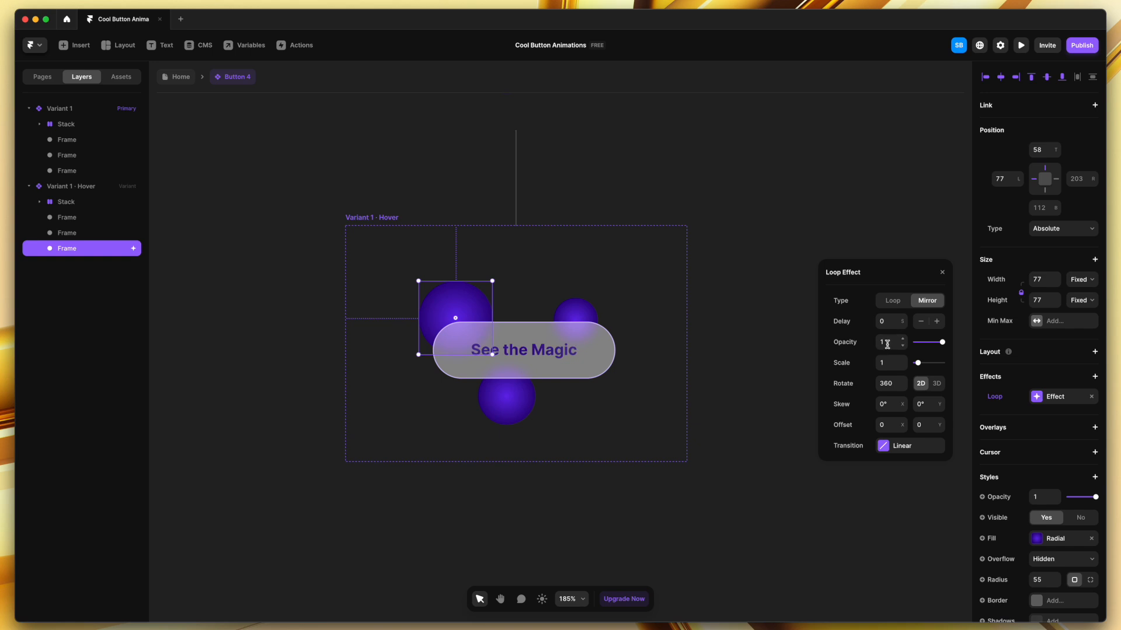
pyautogui.click(893, 384)
pyautogui.write('0')
pyautogui.moveTo(903, 427)
pyautogui.mouseDown()
pyautogui.moveTo(928, 424)
pyautogui.moveTo(918, 422)
pyautogui.mouseUp()
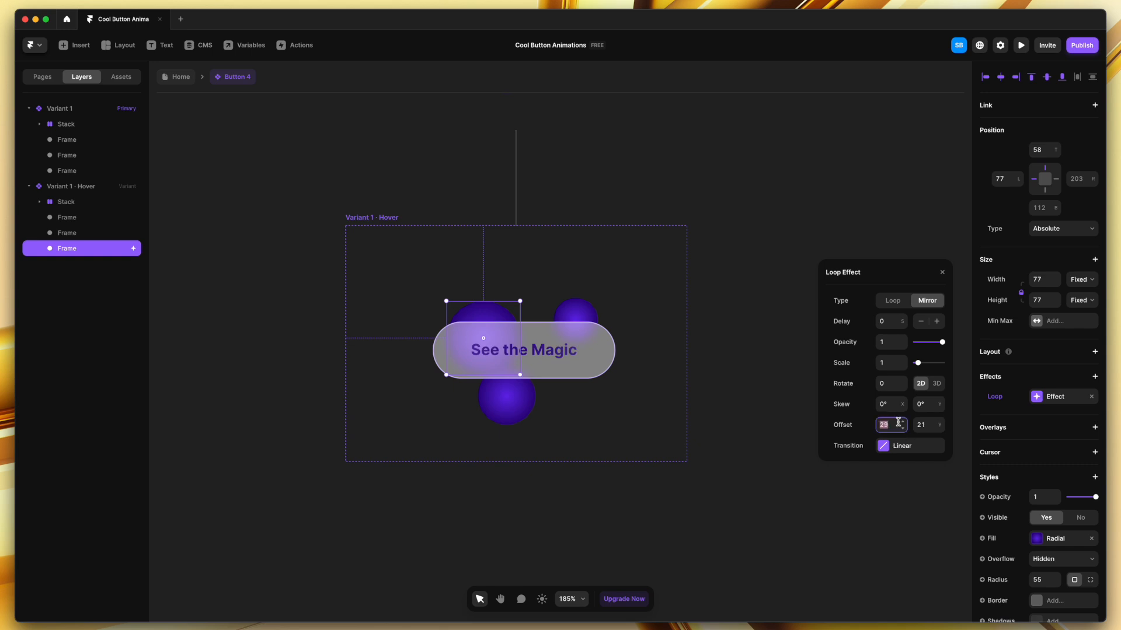
pyautogui.moveTo(899, 430); pyautogui.dragTo(899, 425)
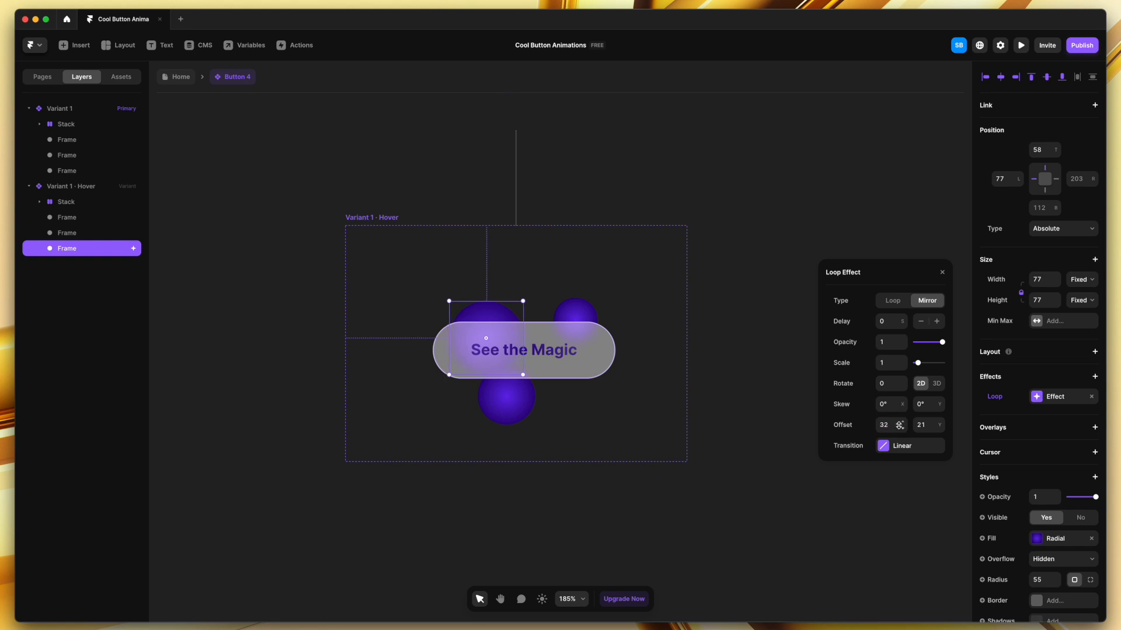
# Set the largest circle's loop transition to Ease In Out and adjust its time
pyautogui.click(886, 449)
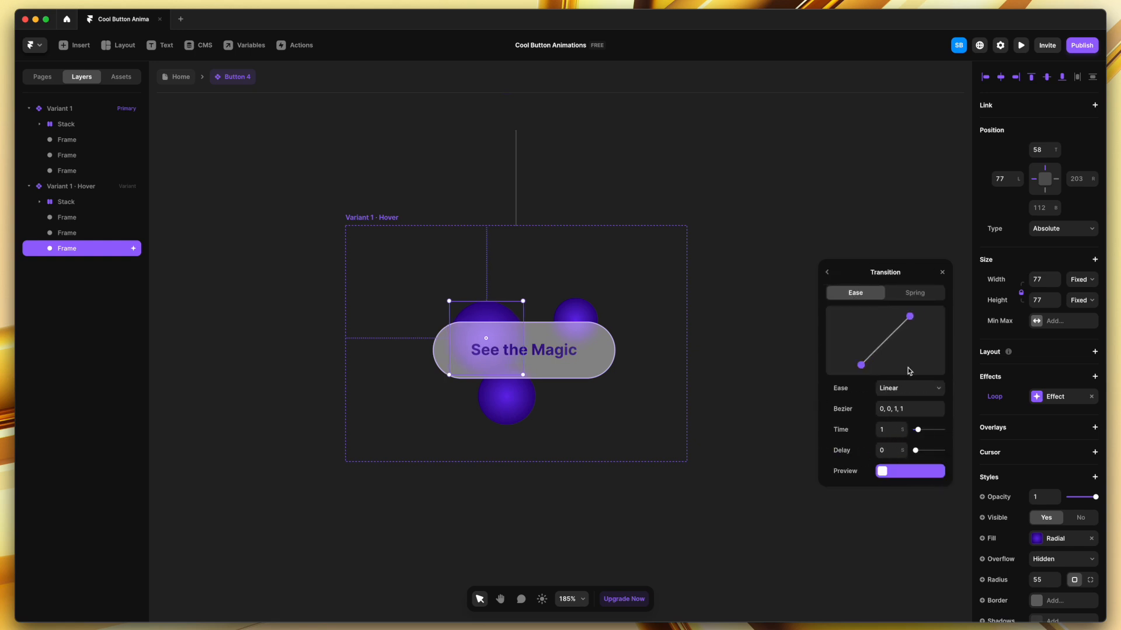
pyautogui.click(905, 387)
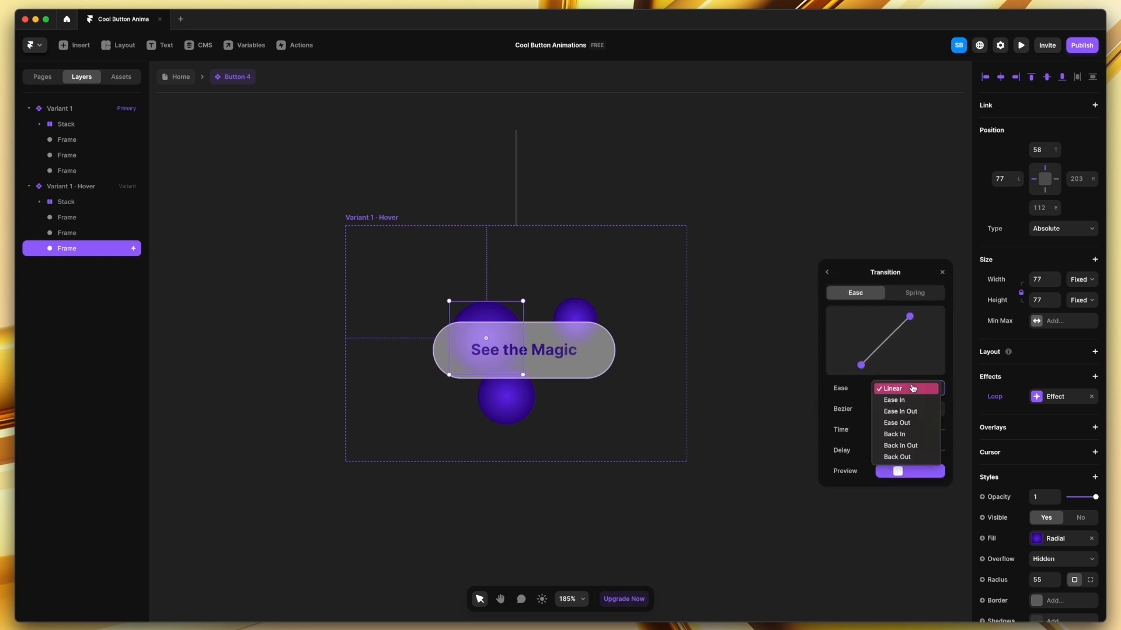
pyautogui.click(912, 412)
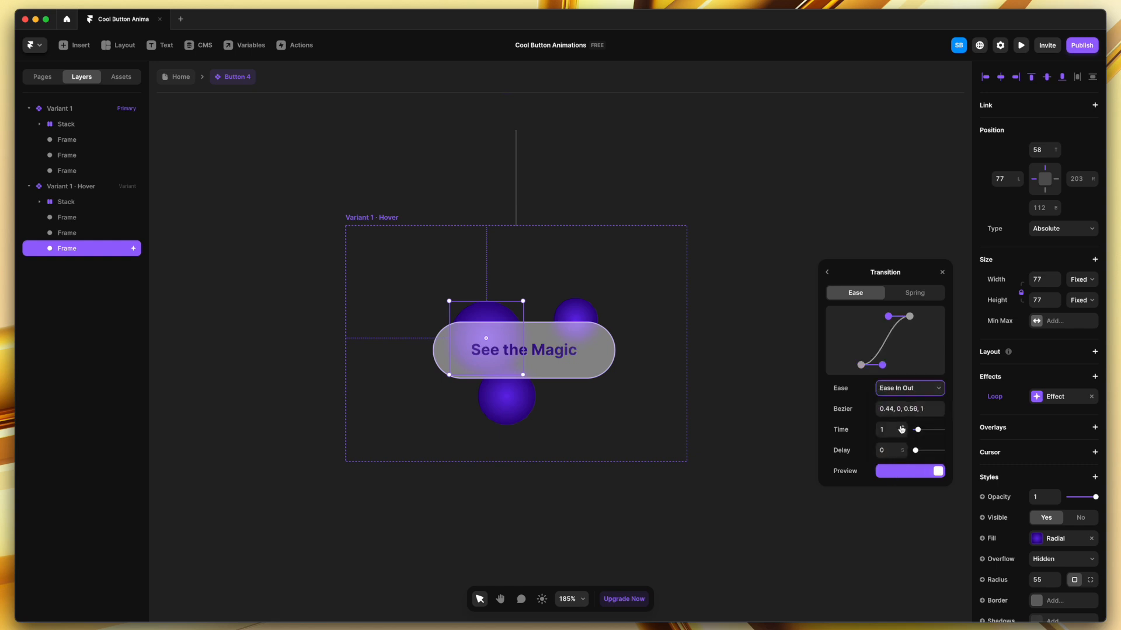
pyautogui.moveTo(901, 432); pyautogui.dragTo(900, 425)
pyautogui.click(827, 273)
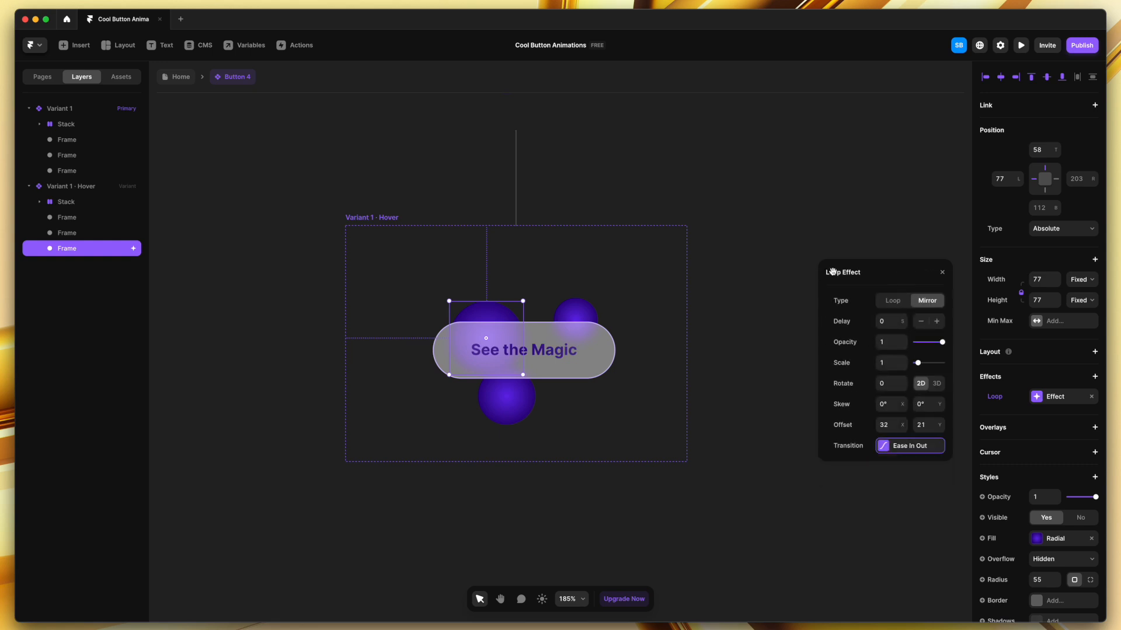
# Give the Hover variant's smallest circle a Mirror loop effect with rotation 0 and a vertical offset of 13
pyautogui.click(575, 319)
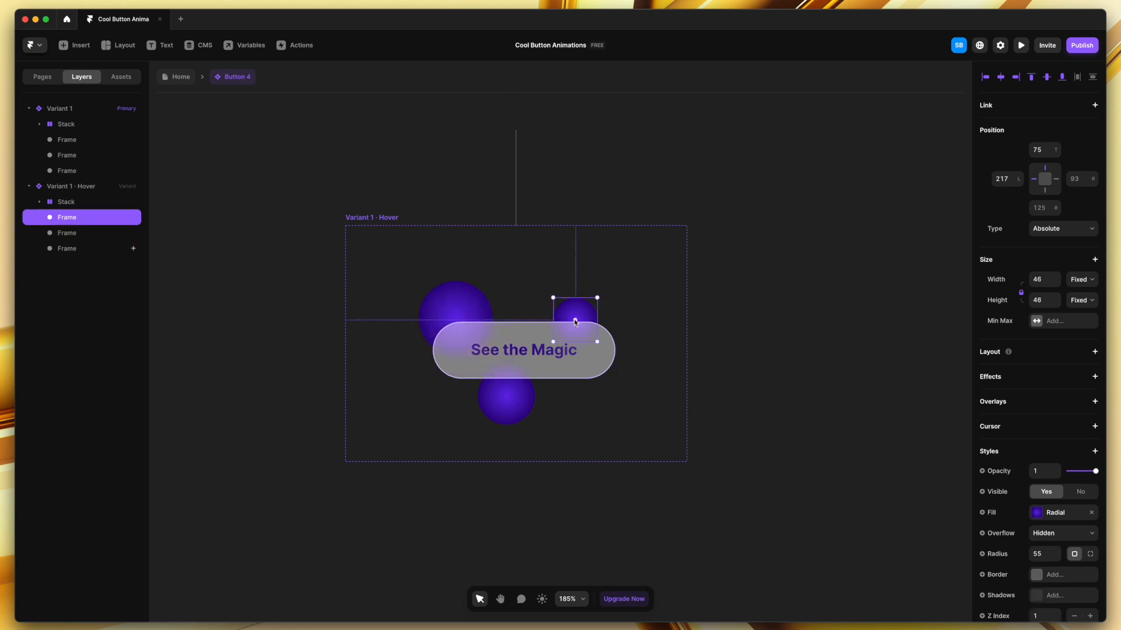
pyautogui.click(1094, 376)
pyautogui.click(1054, 426)
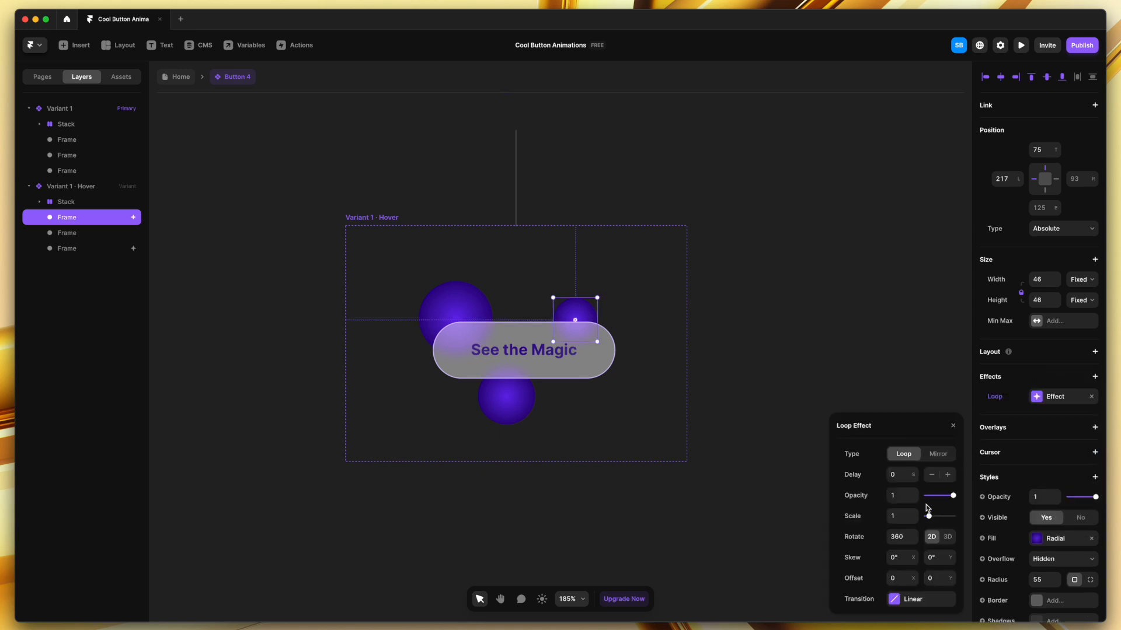
pyautogui.click(926, 275)
pyautogui.click(889, 358)
pyautogui.write('0')
pyautogui.moveTo(900, 401); pyautogui.dragTo(936, 392)
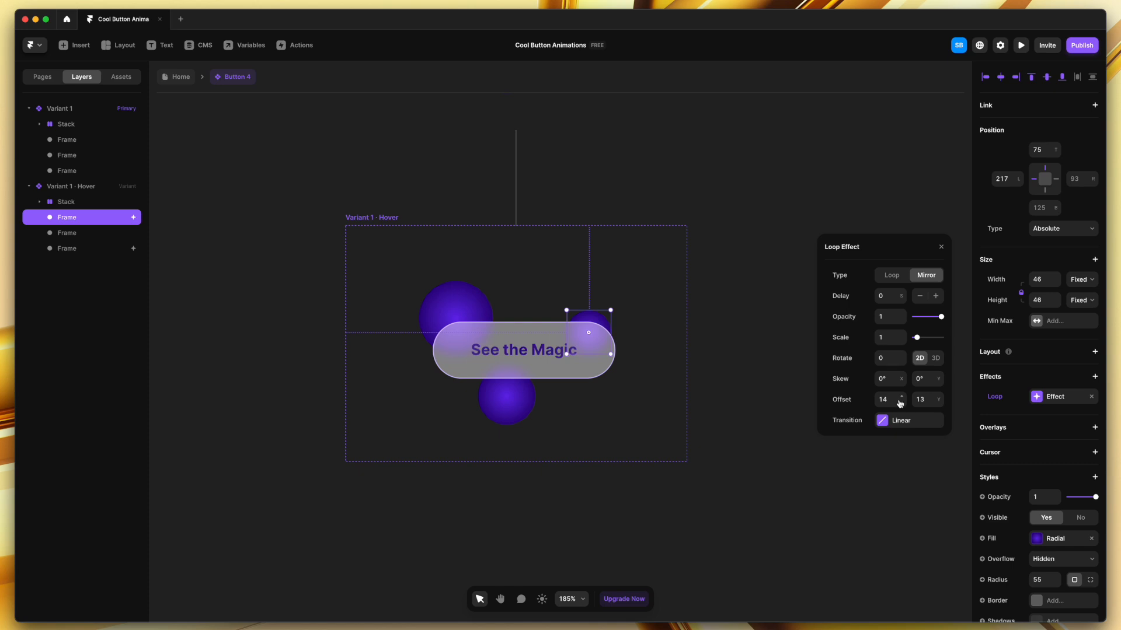
# Set the smallest circle's loop transition to Ease In Out and adjust its time
pyautogui.click(901, 420)
pyautogui.click(908, 362)
pyautogui.click(902, 400)
pyautogui.click(896, 404)
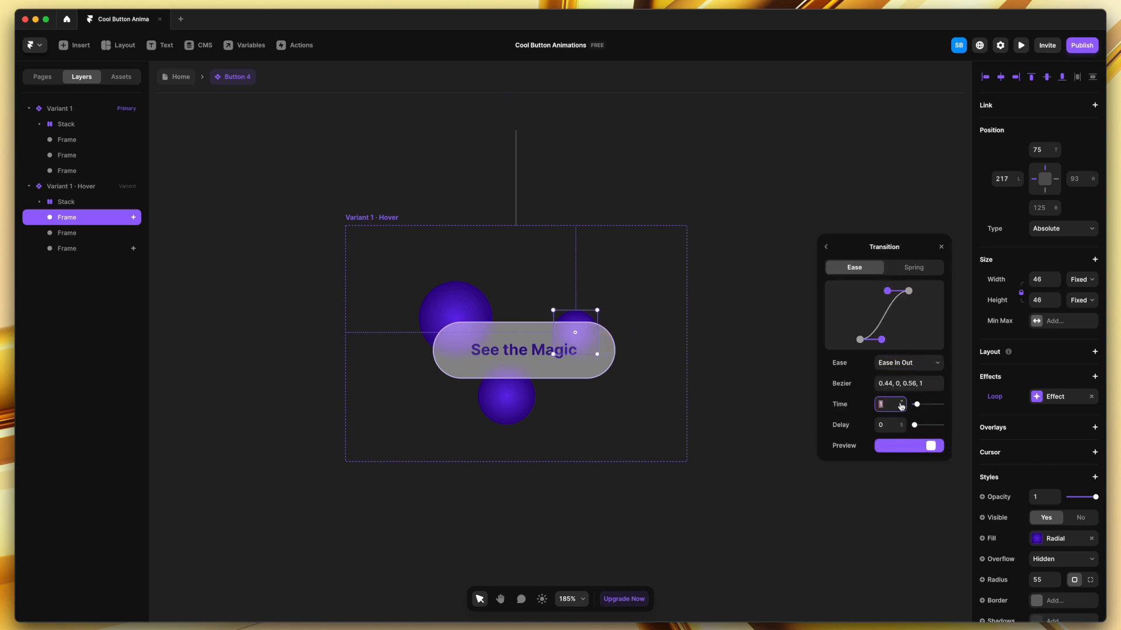
pyautogui.click(940, 247)
# Give the Hover variant's lower circle a Mirror loop effect with an Ease In Out transition of about 1.1 s and adjust its vertical offset
pyautogui.press('Tab')
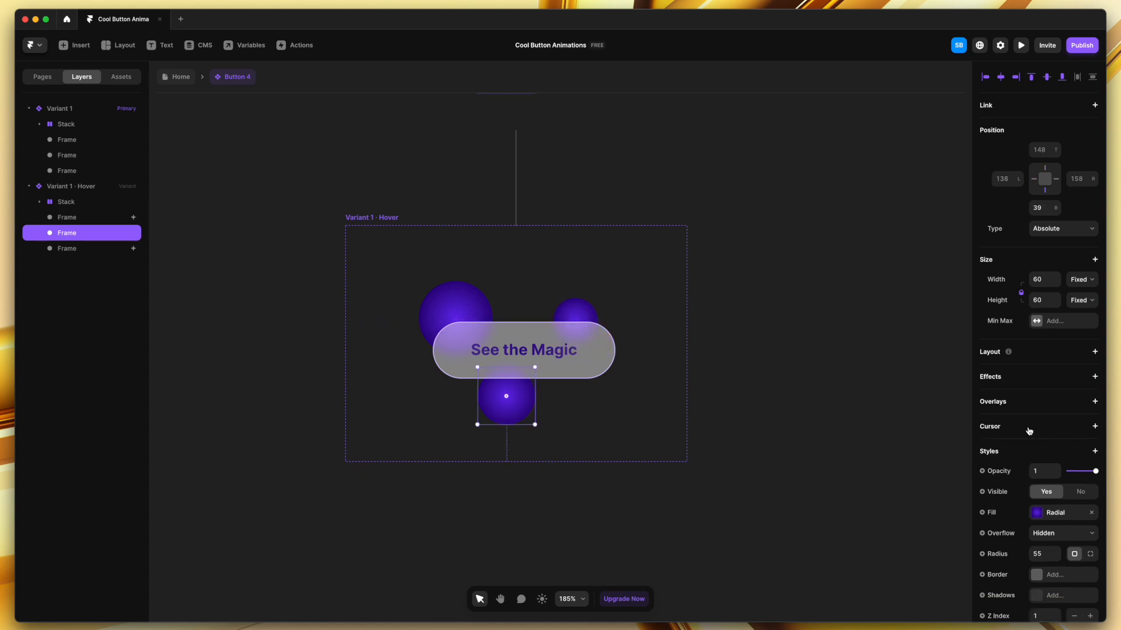
pyautogui.click(1094, 377)
pyautogui.click(1050, 428)
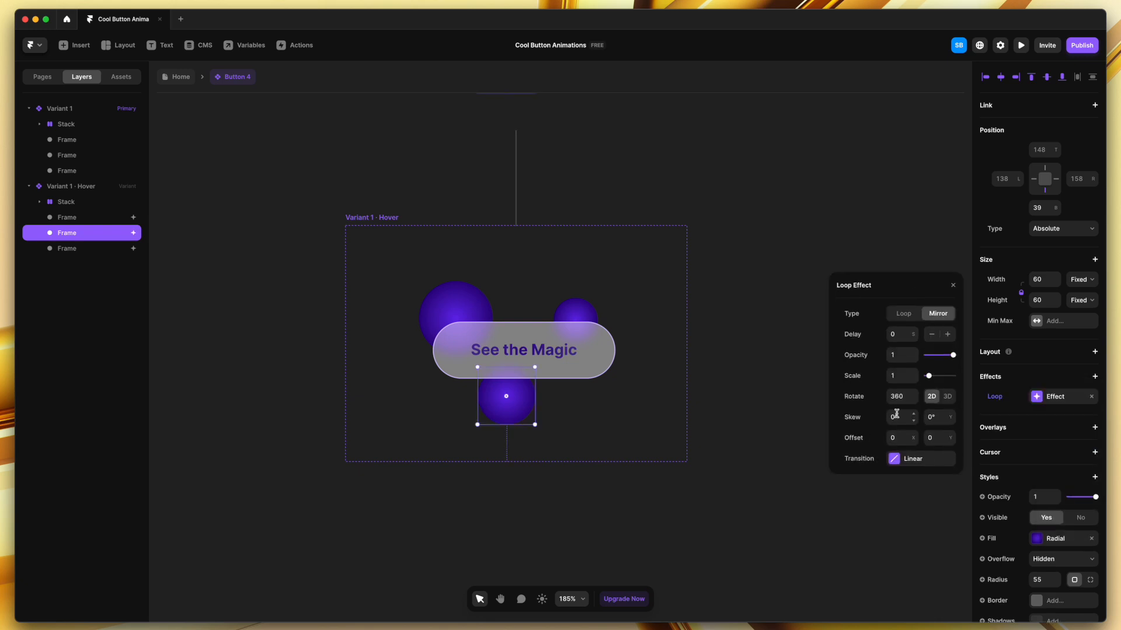
pyautogui.click(913, 459)
pyautogui.click(919, 401)
pyautogui.click(905, 432)
pyautogui.click(902, 443)
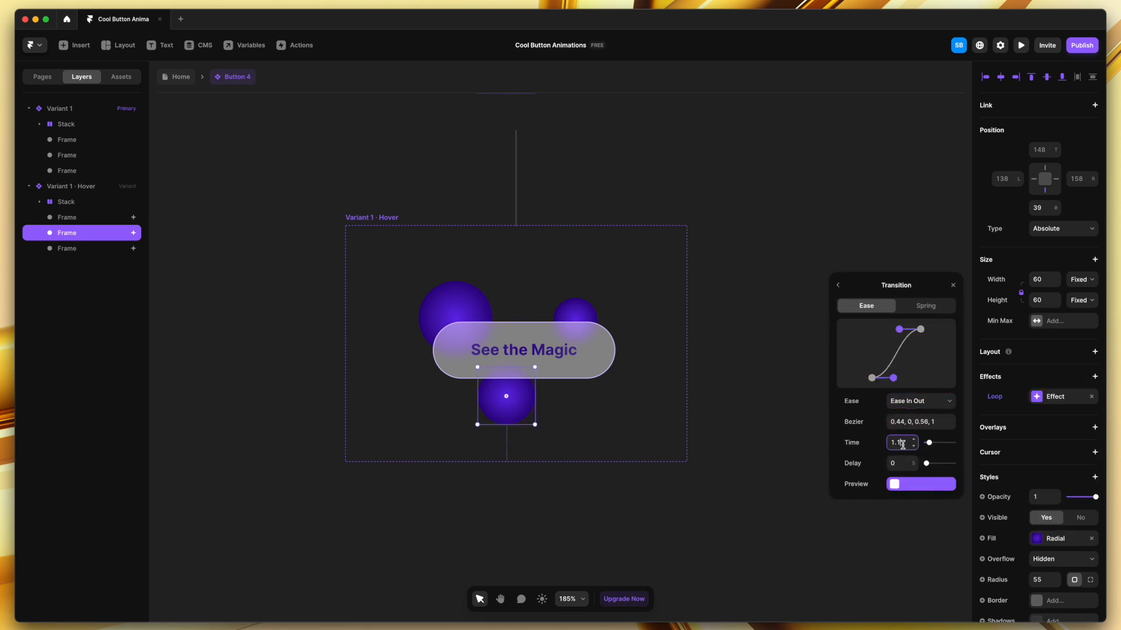
pyautogui.click(838, 285)
pyautogui.moveTo(948, 437); pyautogui.dragTo(949, 444)
pyautogui.click(954, 286)
# Preview Button 4's primary variant to check the hover animation, and return to the Home page
pyautogui.click(759, 268)
pyautogui.scroll(-4, 753, 265)
pyautogui.scroll(2, 751, 263)
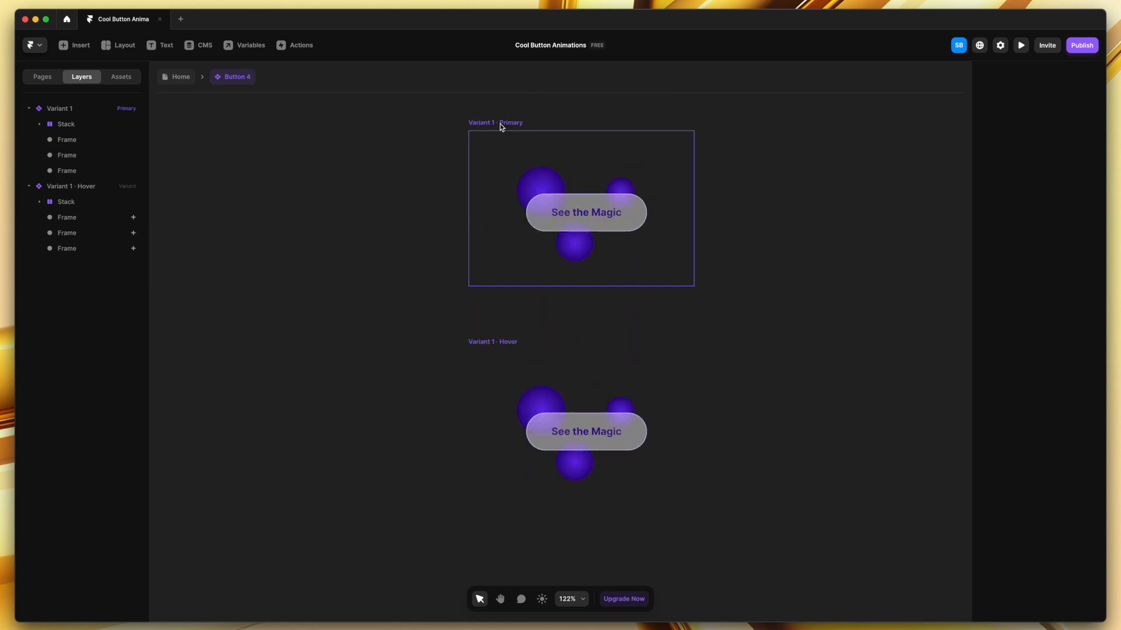
pyautogui.click(500, 124)
pyautogui.click(474, 124)
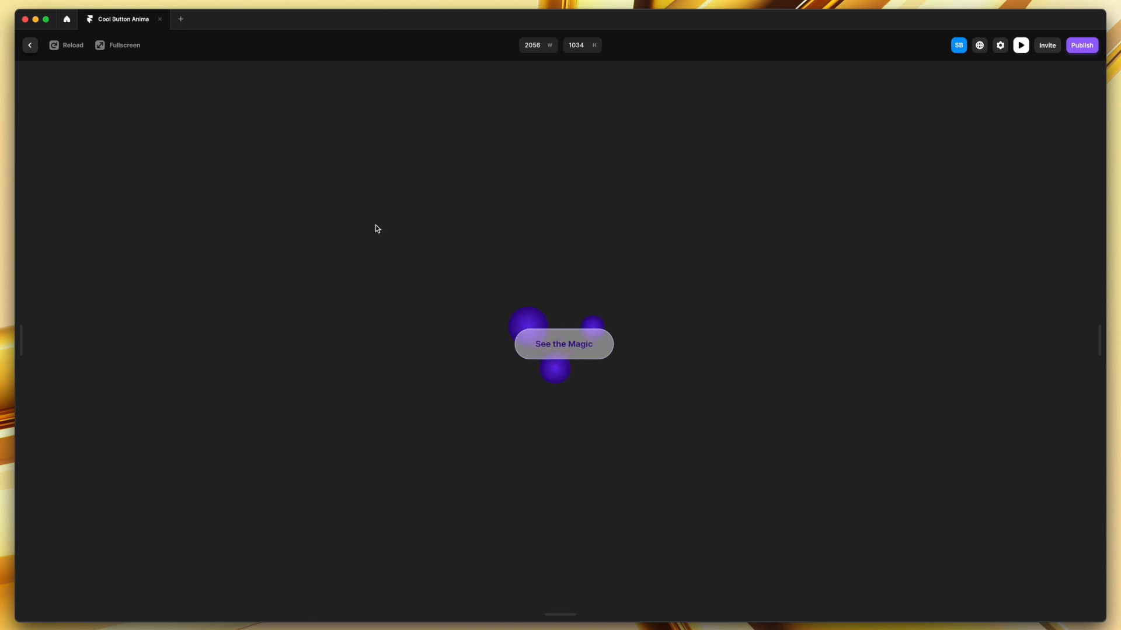
pyautogui.click(30, 44)
pyautogui.click(182, 77)
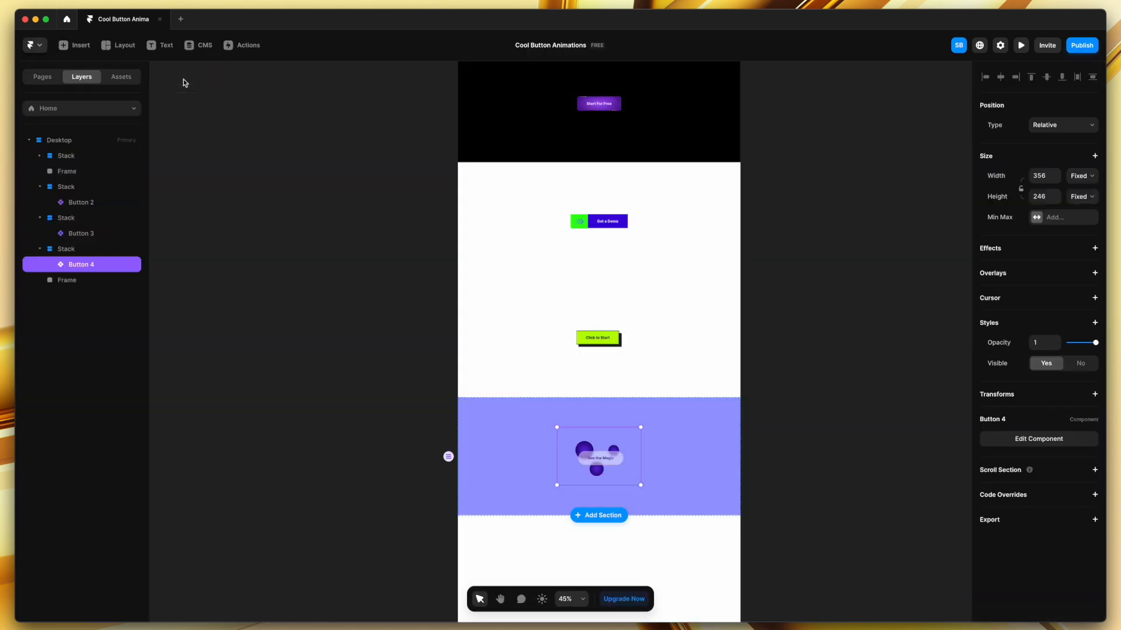
# Preview the Home page and check the See the Magic button's hover animation, and return to the editor
pyautogui.press('super+p')
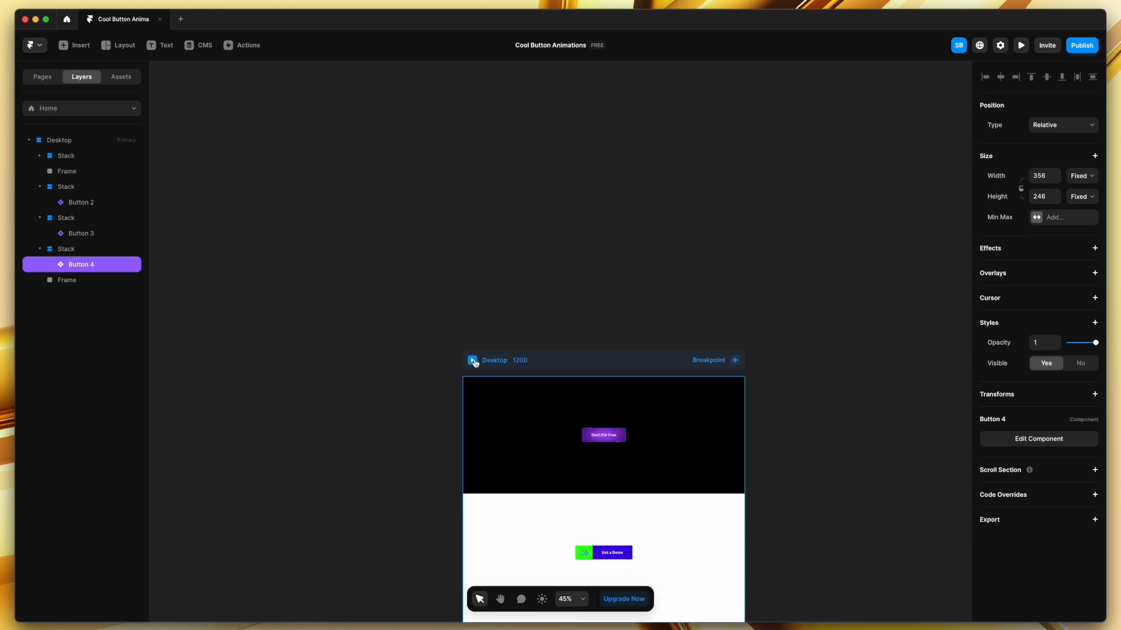
pyautogui.scroll(-10, 763, 488)
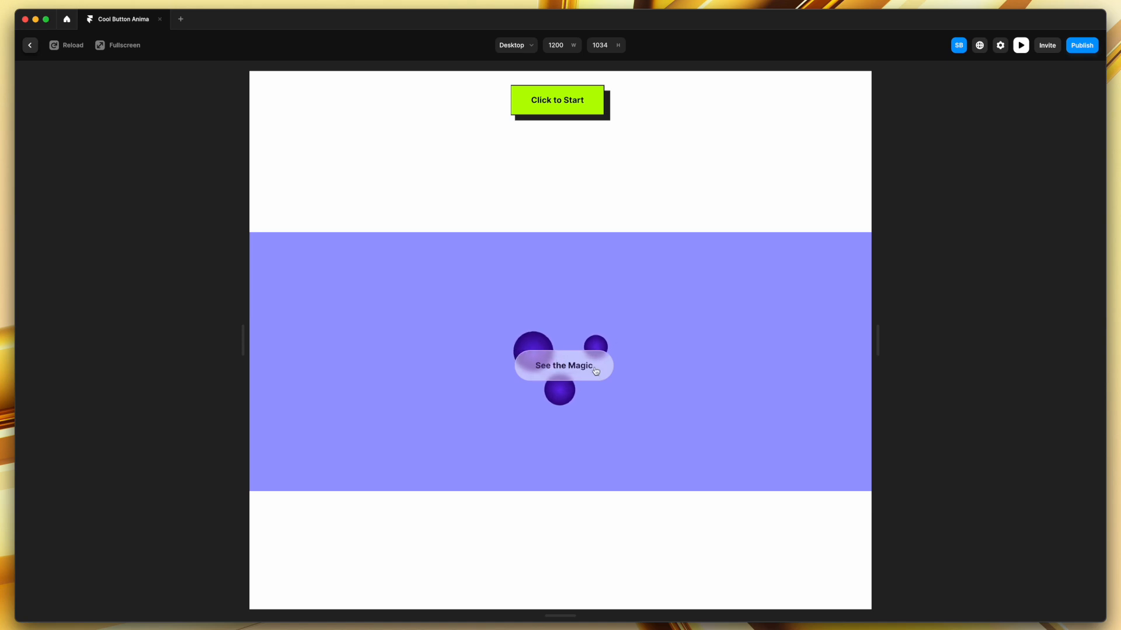
pyautogui.click(20, 45)
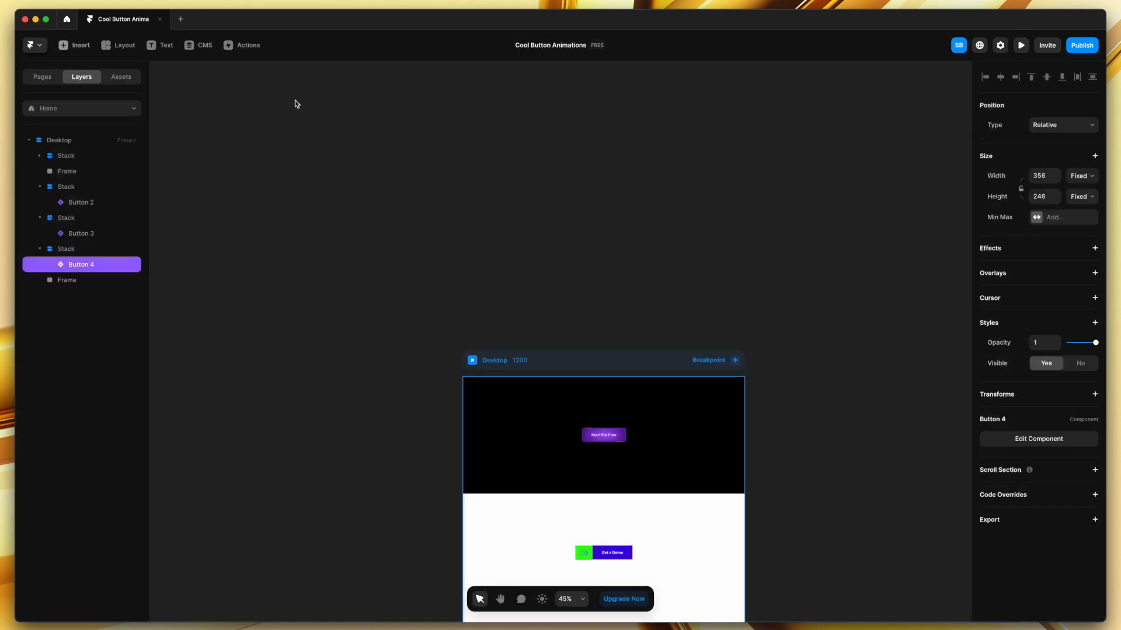
# In Button 4's primary variant, set the three background circles' opacity to 0 and delete the extra circle frame
pyautogui.scroll(-5, 653, 461)
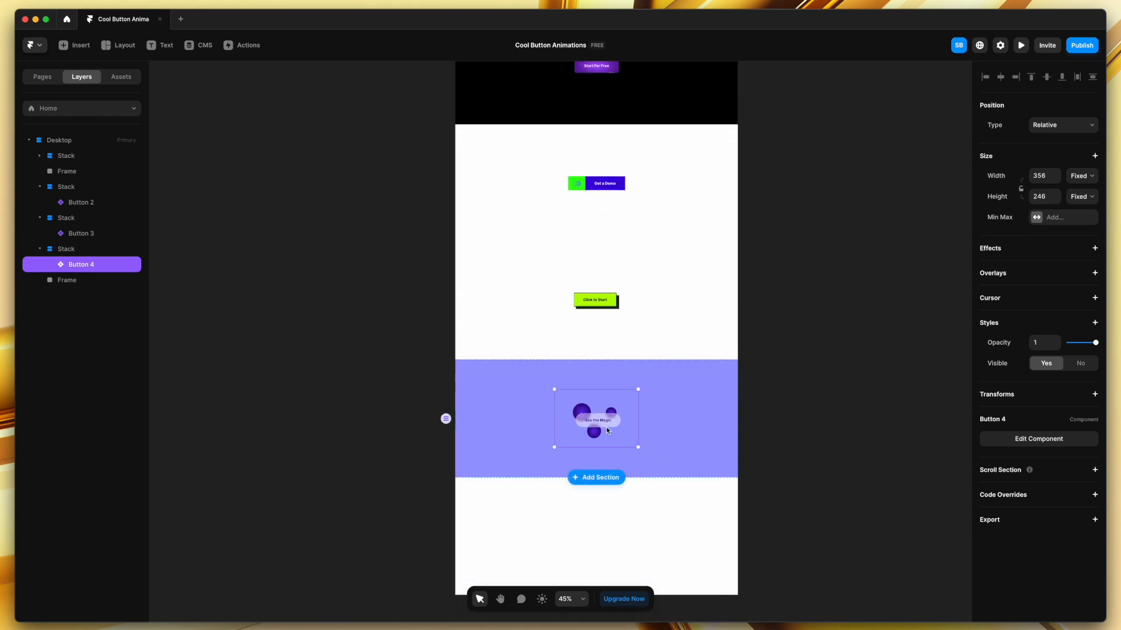
pyautogui.doubleClick(606, 426)
pyautogui.click(597, 341)
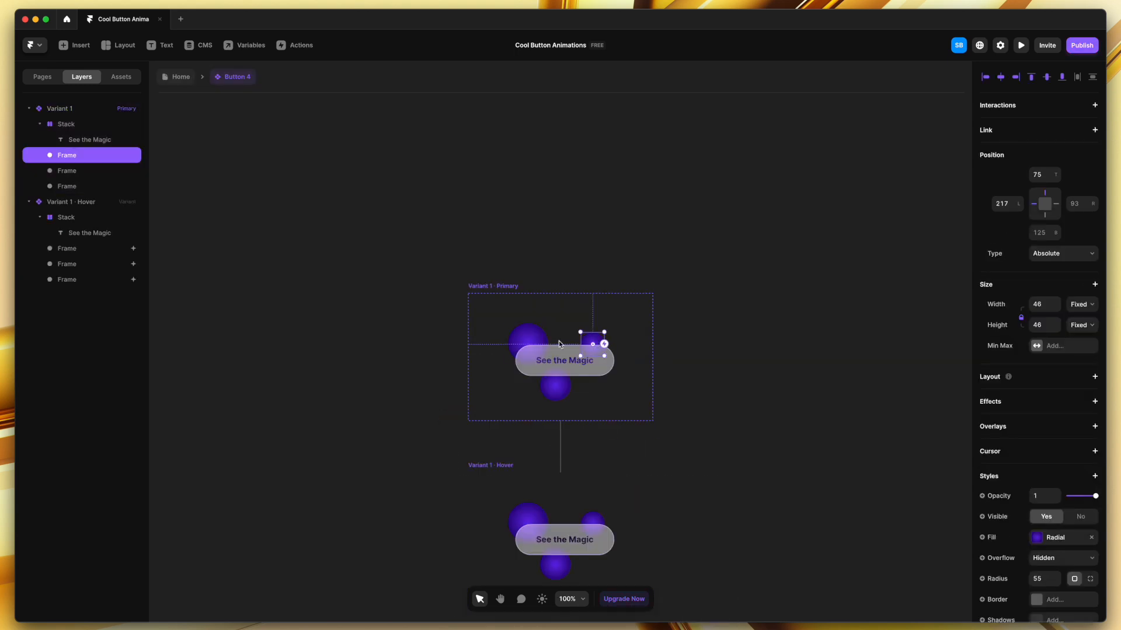
pyautogui.click(530, 341)
pyautogui.keyDown('shift'); pyautogui.click(561, 396); pyautogui.keyUp('shift')
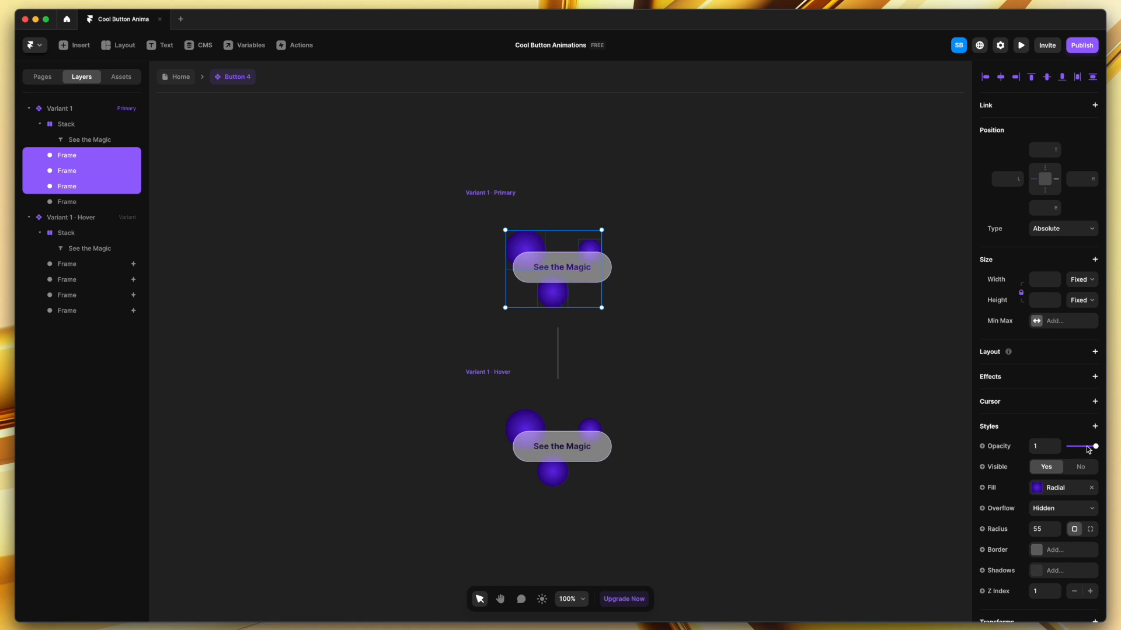
pyautogui.moveTo(1091, 451); pyautogui.dragTo(1027, 454)
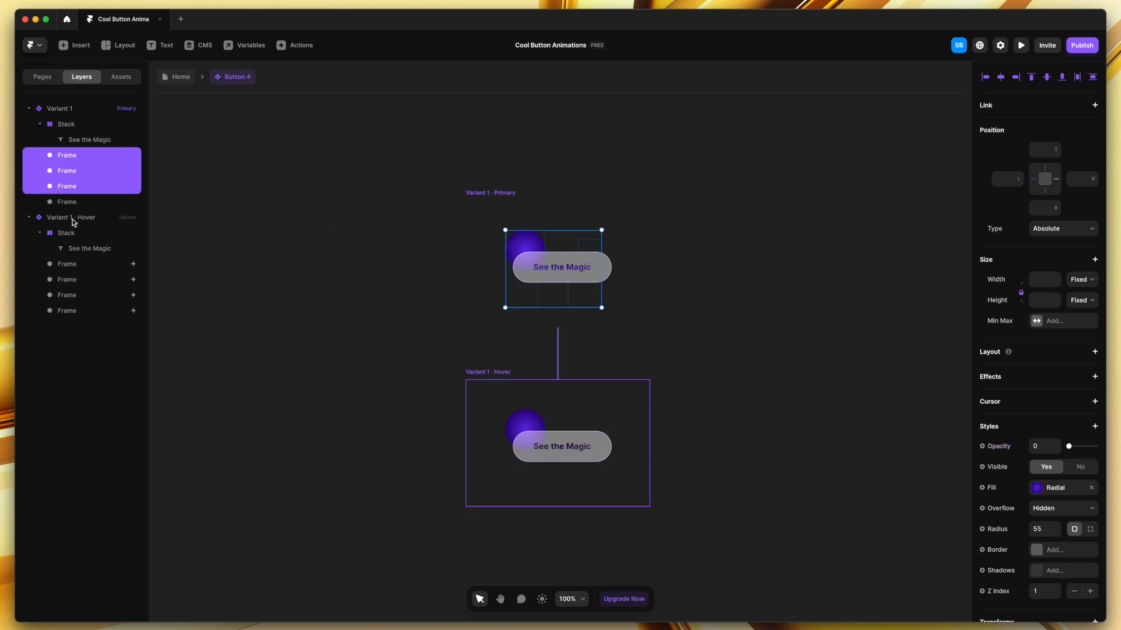
pyautogui.click(84, 202)
pyautogui.press('Delete')
# Set the opacity of the three circles in Button 4's Hover variant to 1
pyautogui.click(93, 251)
pyautogui.click(93, 290)
pyautogui.click(97, 280)
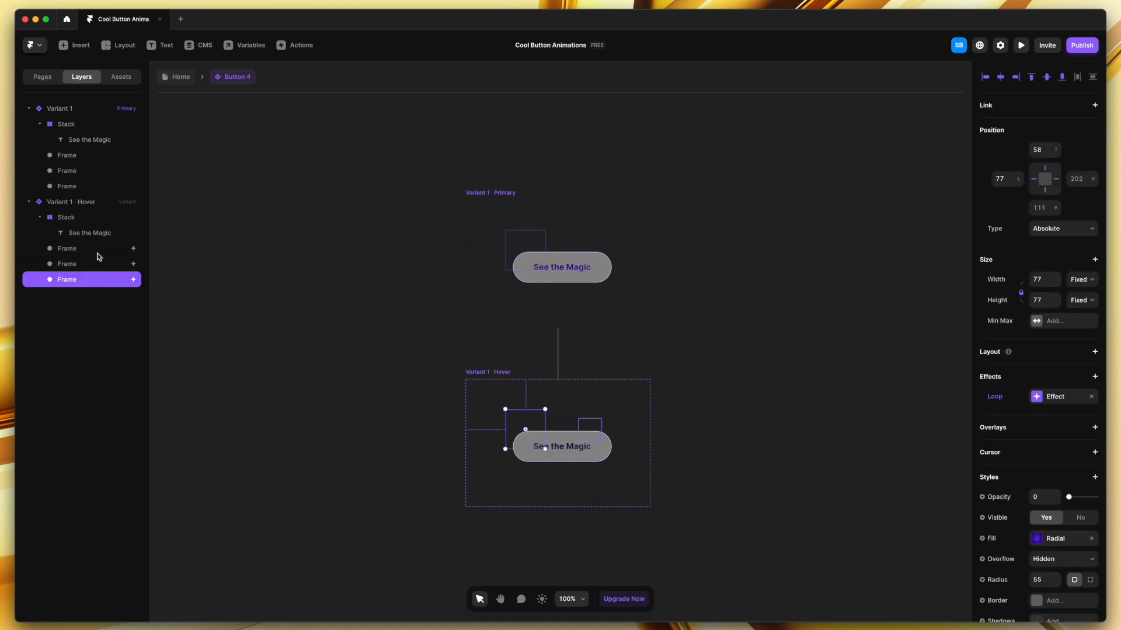
pyautogui.keyDown('shift'); pyautogui.click(100, 253); pyautogui.keyUp('shift')
pyautogui.moveTo(1071, 475); pyautogui.dragTo(1096, 473)
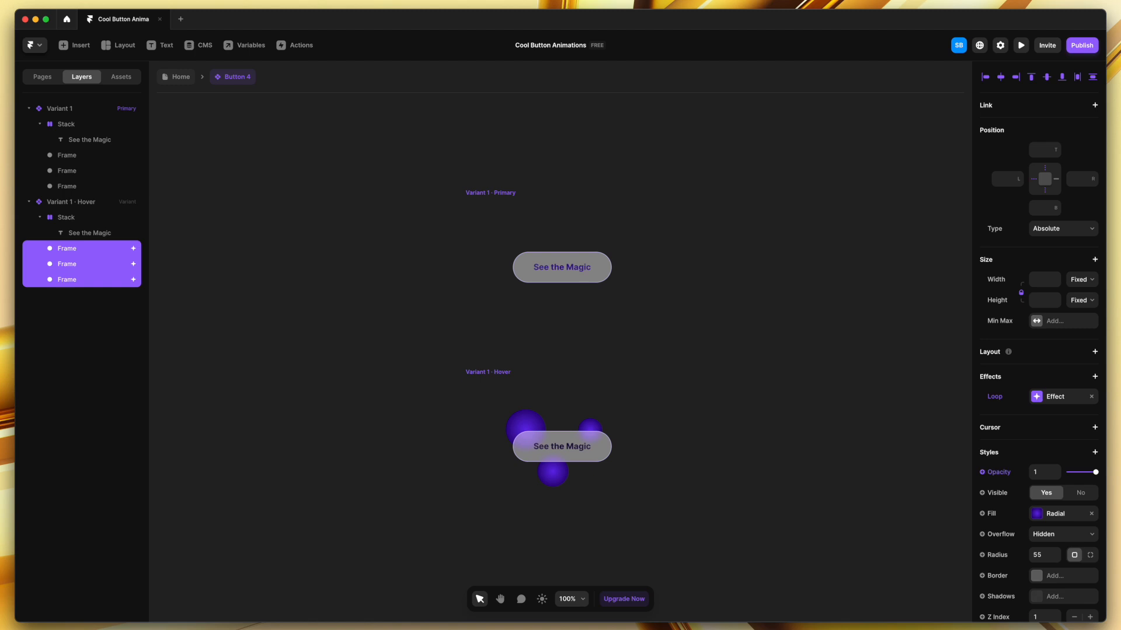
pyautogui.click(757, 419)
# Return to the Home page and preview the desktop layout to check the circles on hovering See the Magic
pyautogui.click(178, 77)
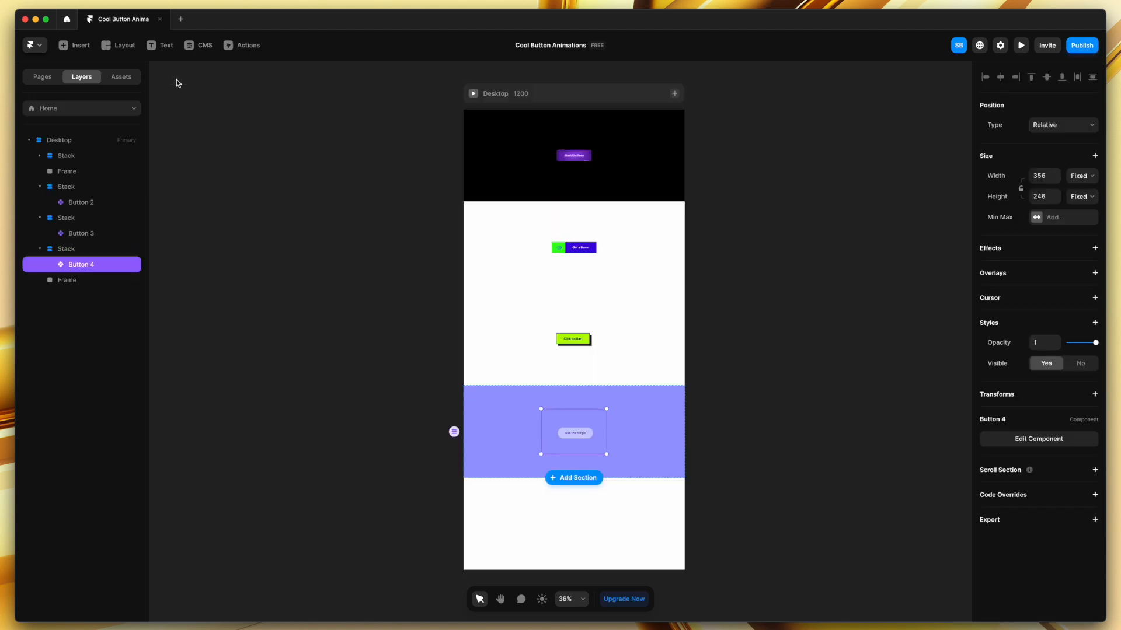
pyautogui.click(470, 95)
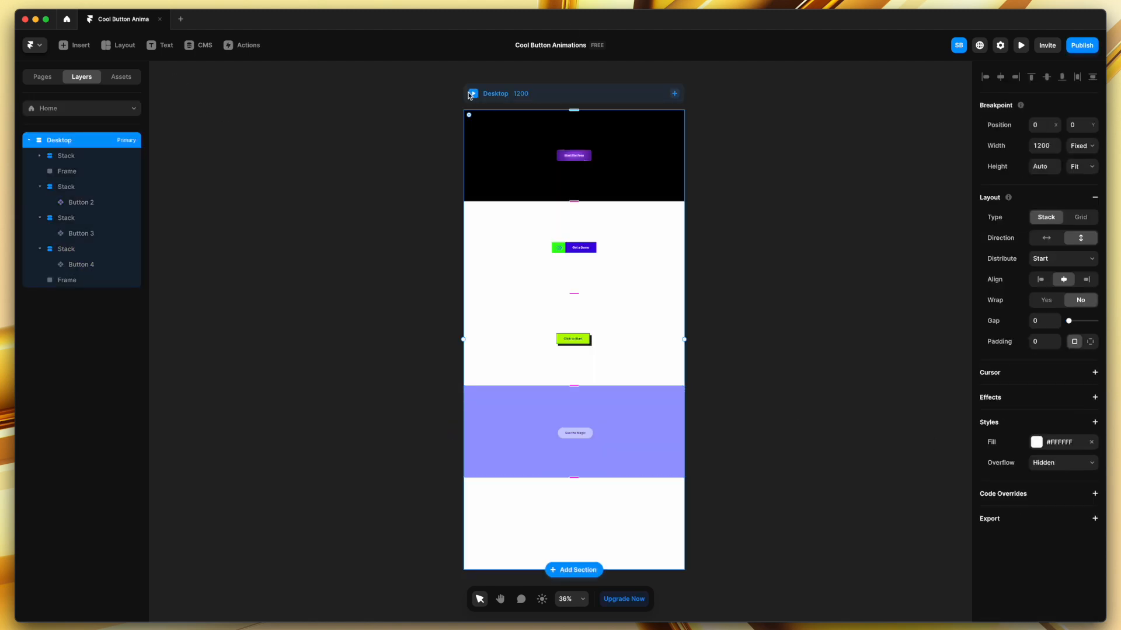
pyautogui.click(474, 95)
pyautogui.scroll(-10, 809, 403)
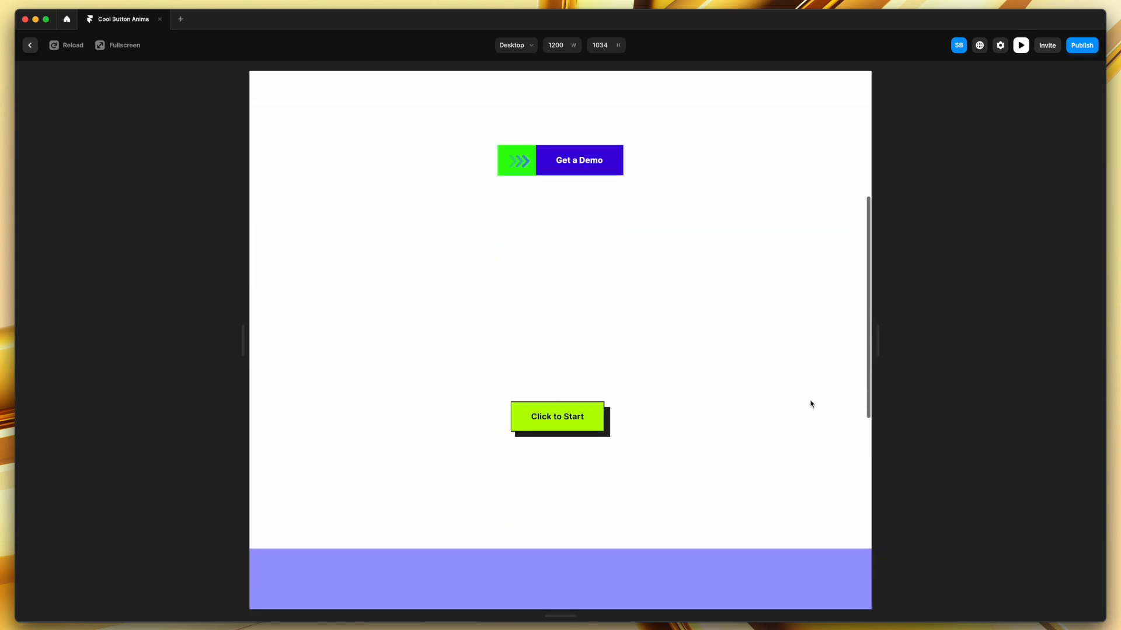
pyautogui.scroll(-1, 811, 390)
pyautogui.moveTo(570, 350)
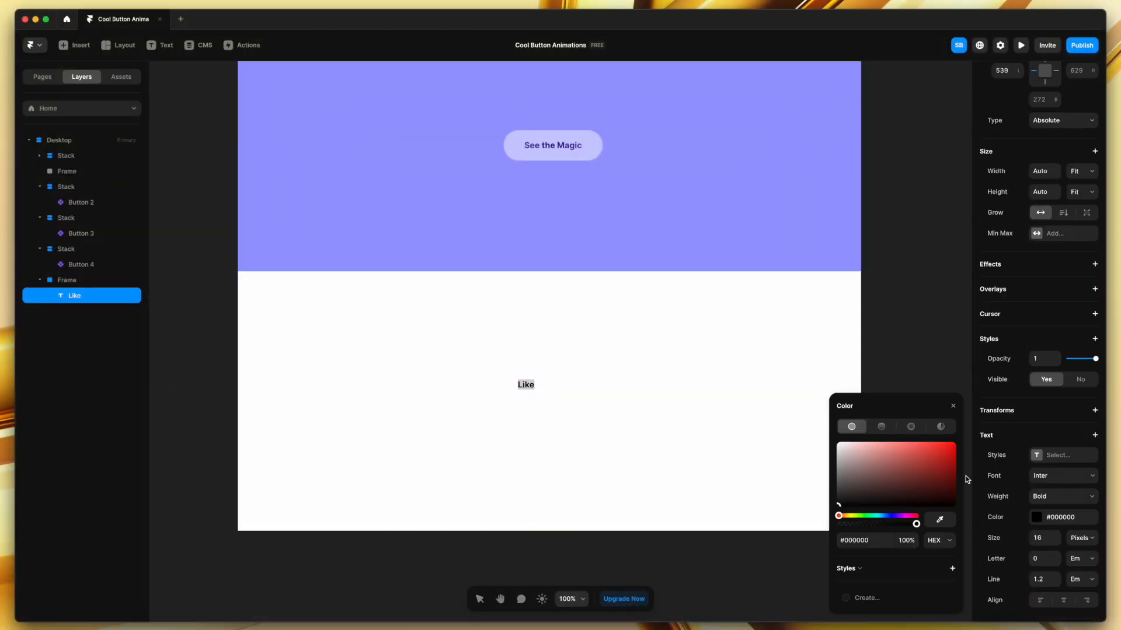
# Fill the frame behind the Like text with yellow #FFDE05
pyautogui.click(713, 459)
pyautogui.click(1036, 434)
pyautogui.click(856, 524)
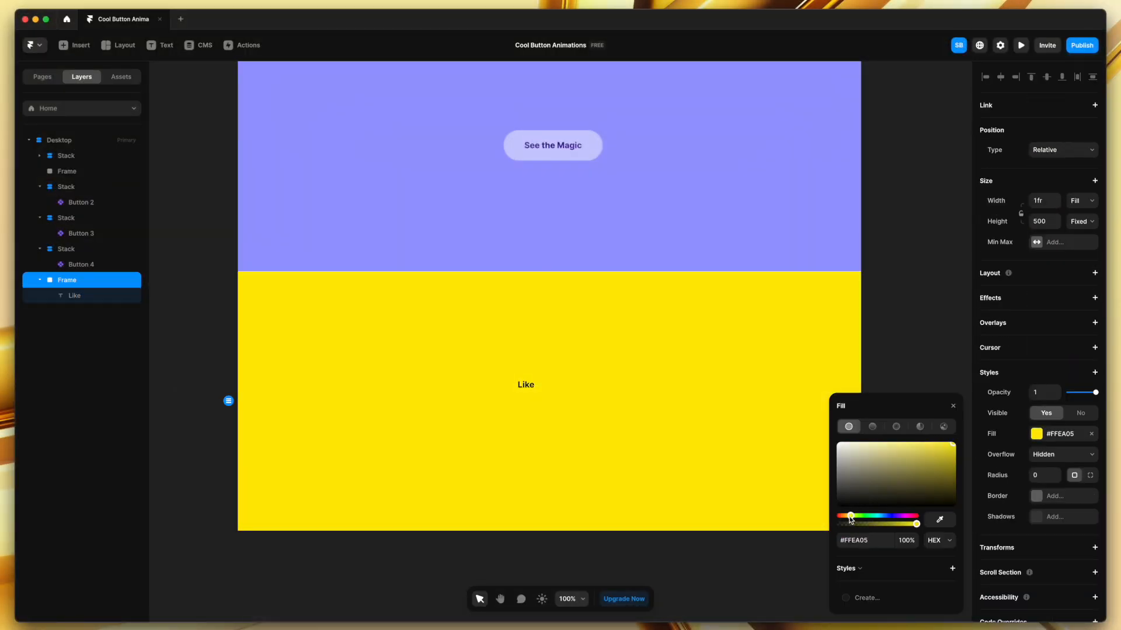
pyautogui.press('Escape')
# Wrap the Like text in a stack sized 180 by 60 and turn the surrounding yellow frame into a stack
pyautogui.rightClick(525, 388)
pyautogui.click(543, 592)
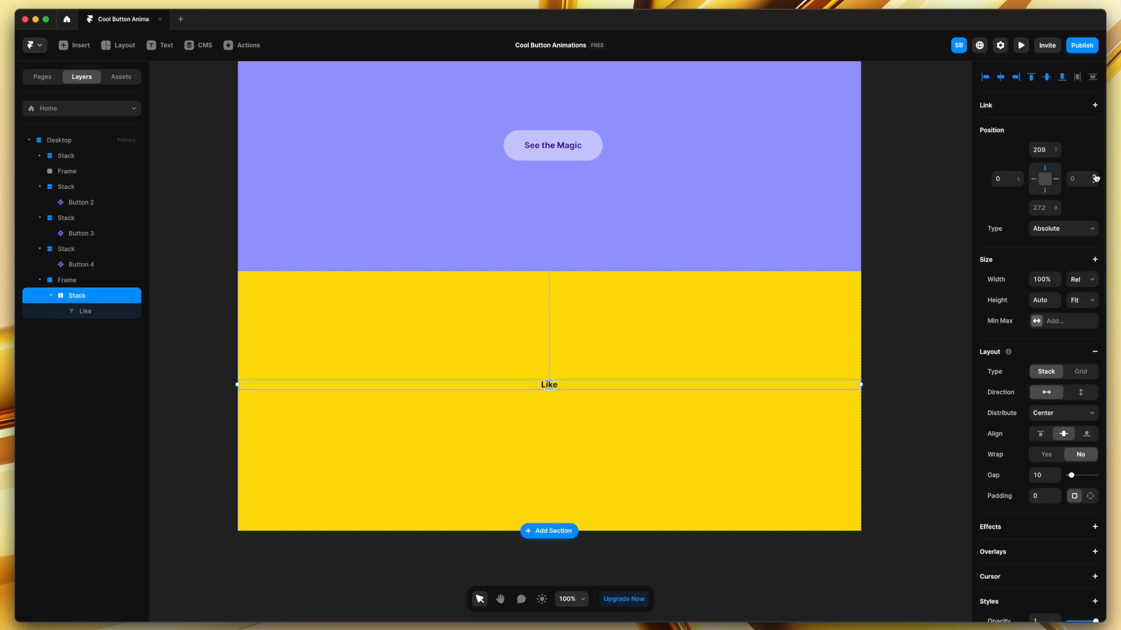
pyautogui.click(1081, 280)
pyautogui.click(1079, 280)
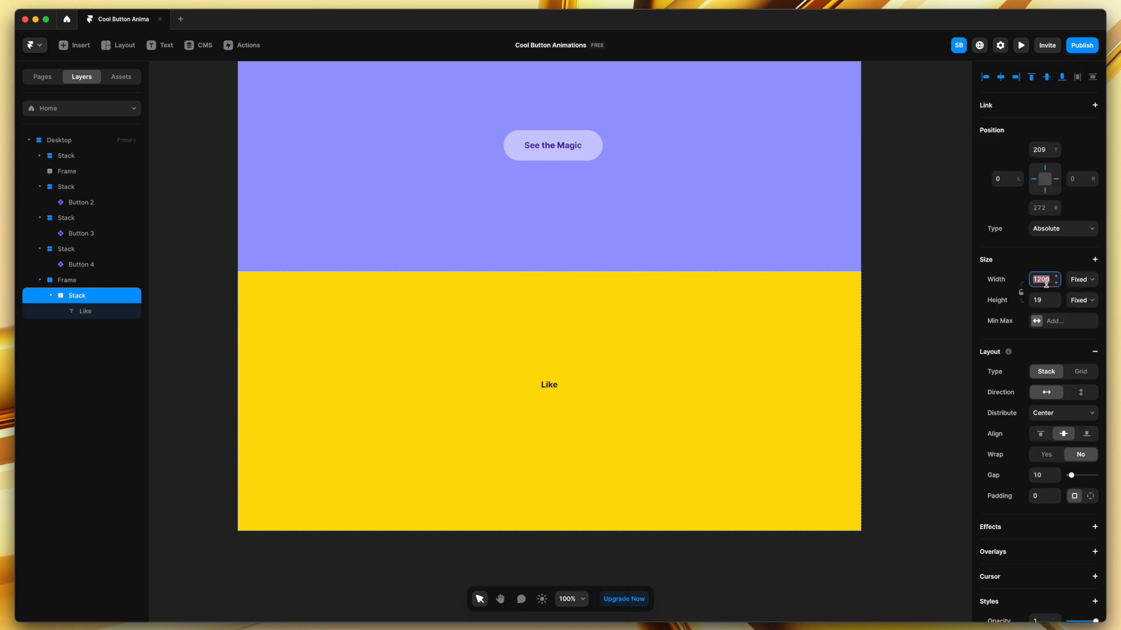
pyautogui.write('180')
pyautogui.click(1038, 300)
pyautogui.write('8')
pyautogui.press('BackSpace')
pyautogui.write('60')
pyautogui.press('Return')
pyautogui.click(571, 413)
pyautogui.hotkey('shift', 'a')
# Fill the Like button's stack with white #FFFFFF and set its corner radius to 155
pyautogui.click(572, 412)
pyautogui.click(1045, 583)
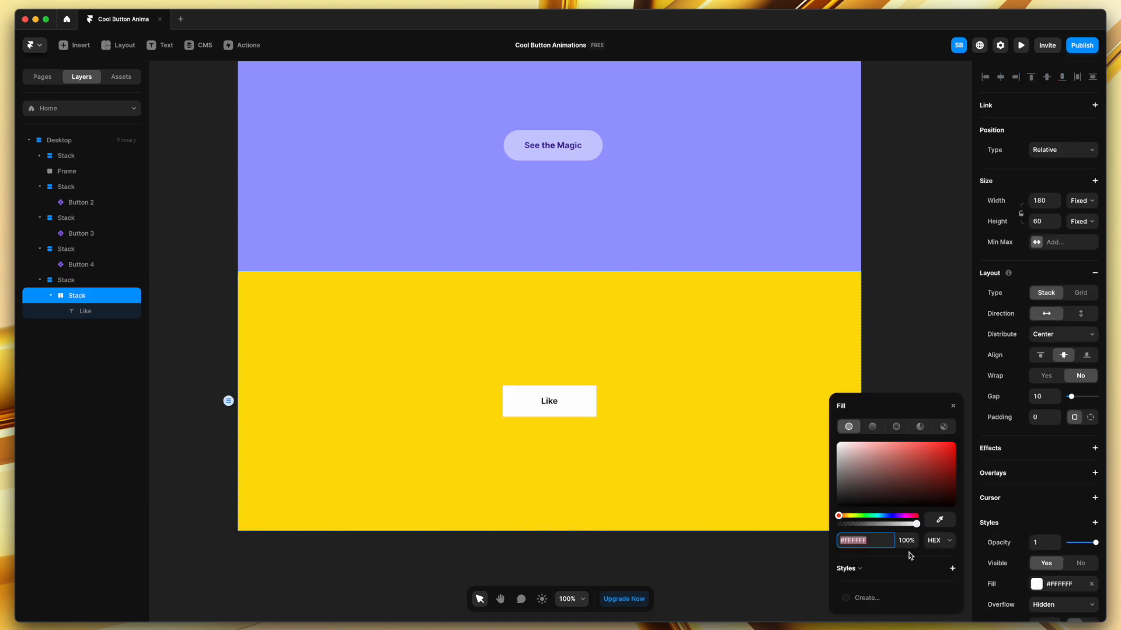
pyautogui.scroll(-3, 1045, 208)
pyautogui.scroll(1, 1045, 234)
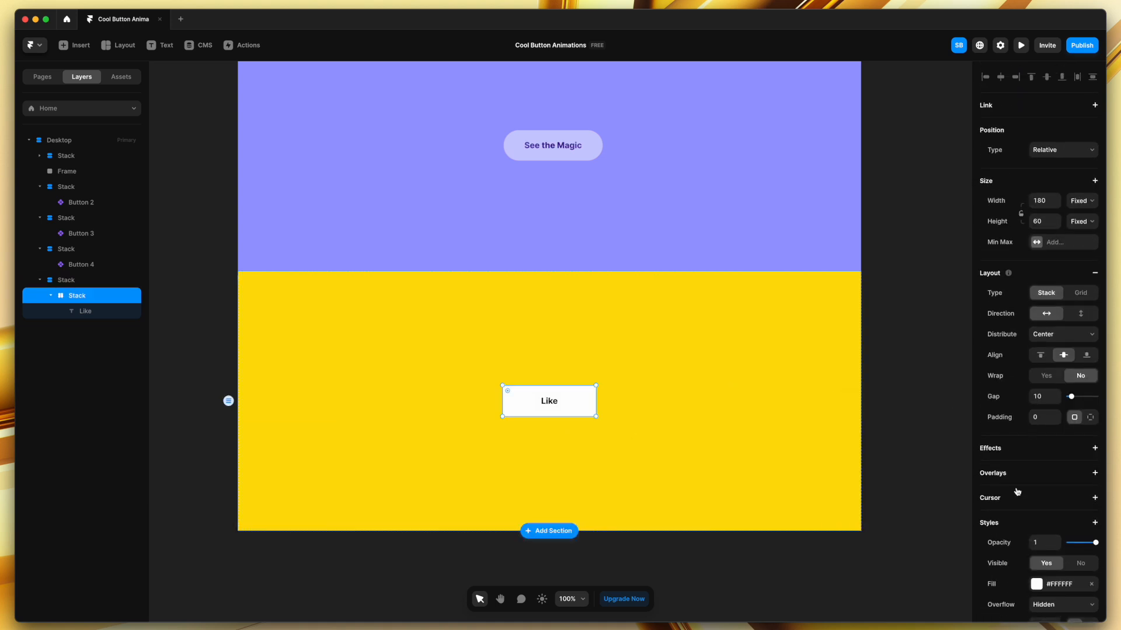
pyautogui.scroll(-2, 1039, 350)
pyautogui.click(1042, 520)
pyautogui.write('30')
pyautogui.click(910, 438)
# Duplicate the Like text inside the button and change the copy to Unlike
pyautogui.scroll(5, 561, 436)
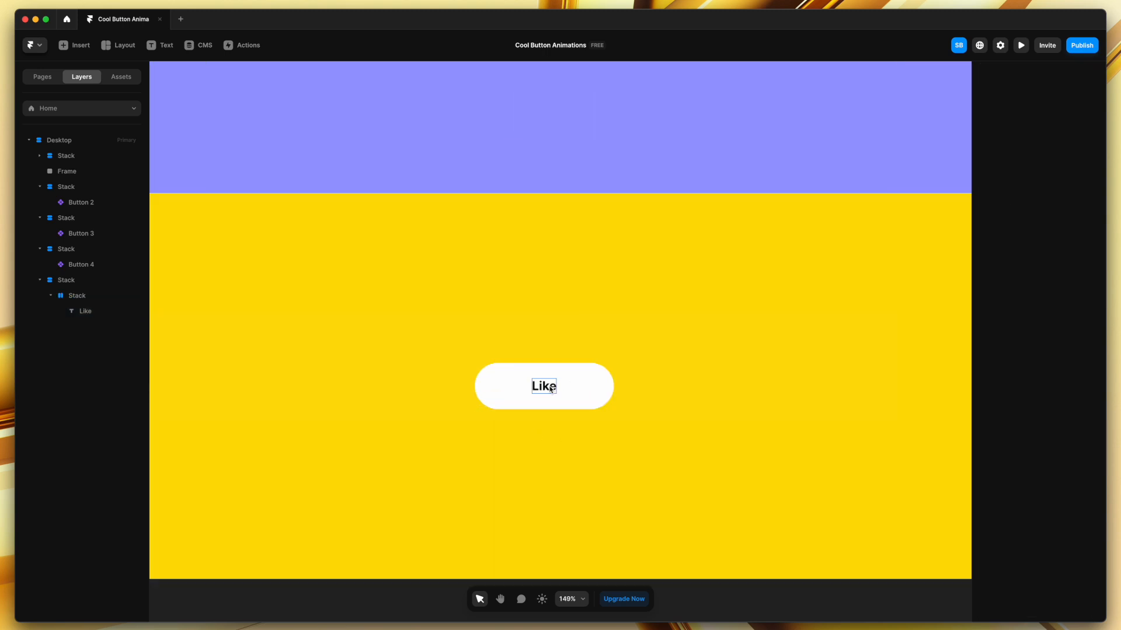
pyautogui.click(550, 389)
pyautogui.press('super+d')
pyautogui.doubleClick(561, 387)
pyautogui.write('Unli')
pyautogui.press('BackSpace')
pyautogui.write('ike')
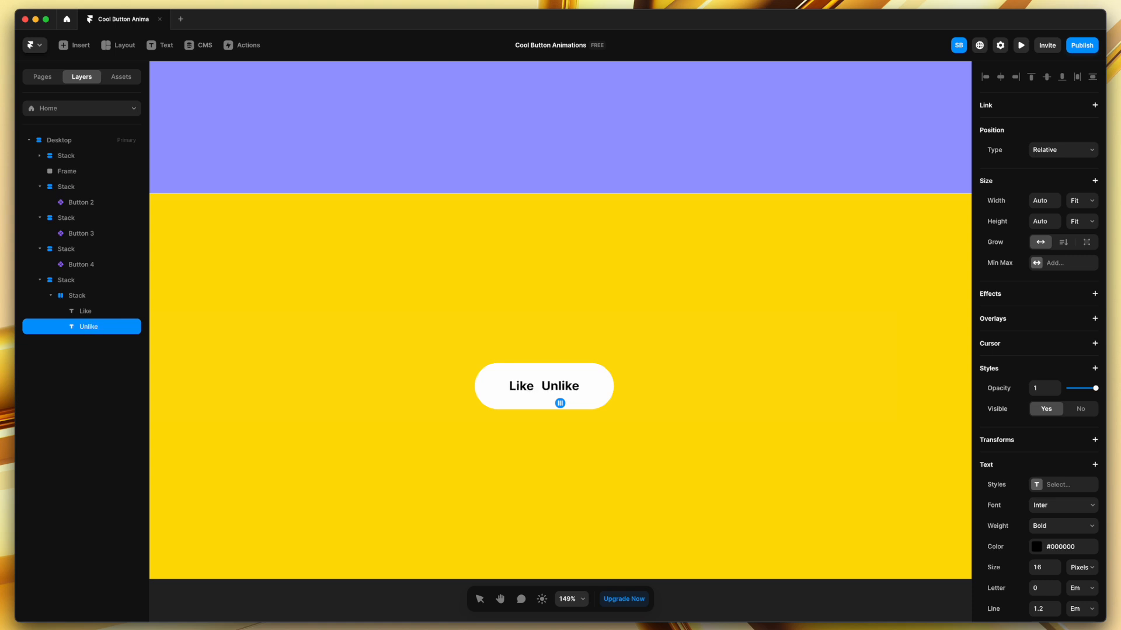
pyautogui.click(600, 433)
# Insert a Dot Lottie component and set its link to the thumbs-up animation's Lottie JSON asset link, copied from the Lottie site
pyautogui.scroll(-5, 600, 432)
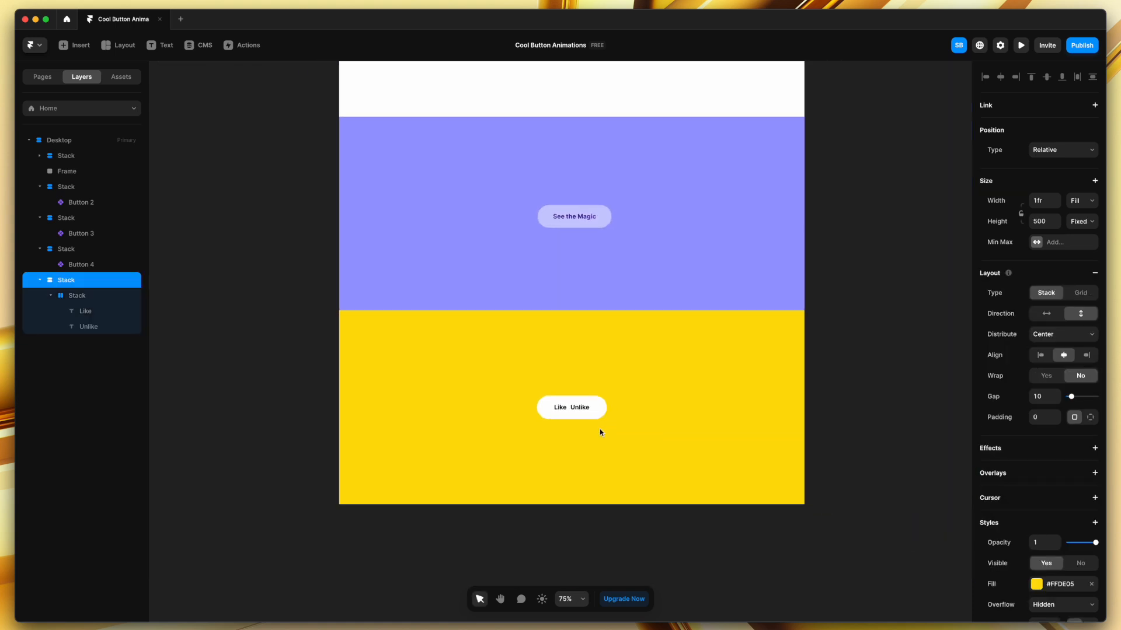
pyautogui.click(74, 46)
pyautogui.click(53, 146)
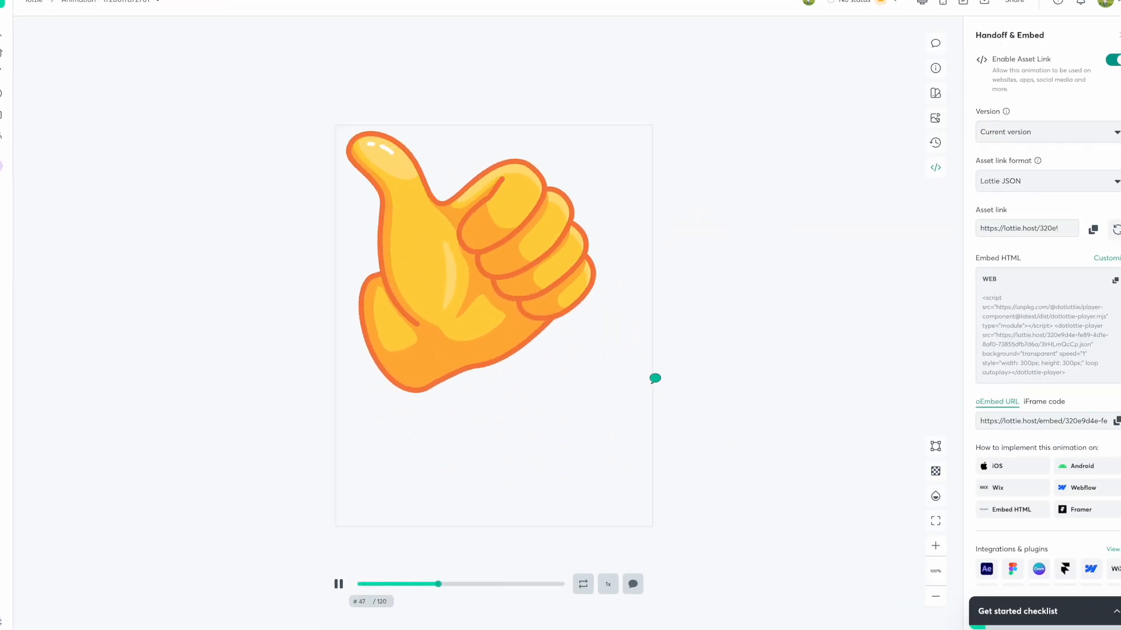
pyautogui.click(1093, 229)
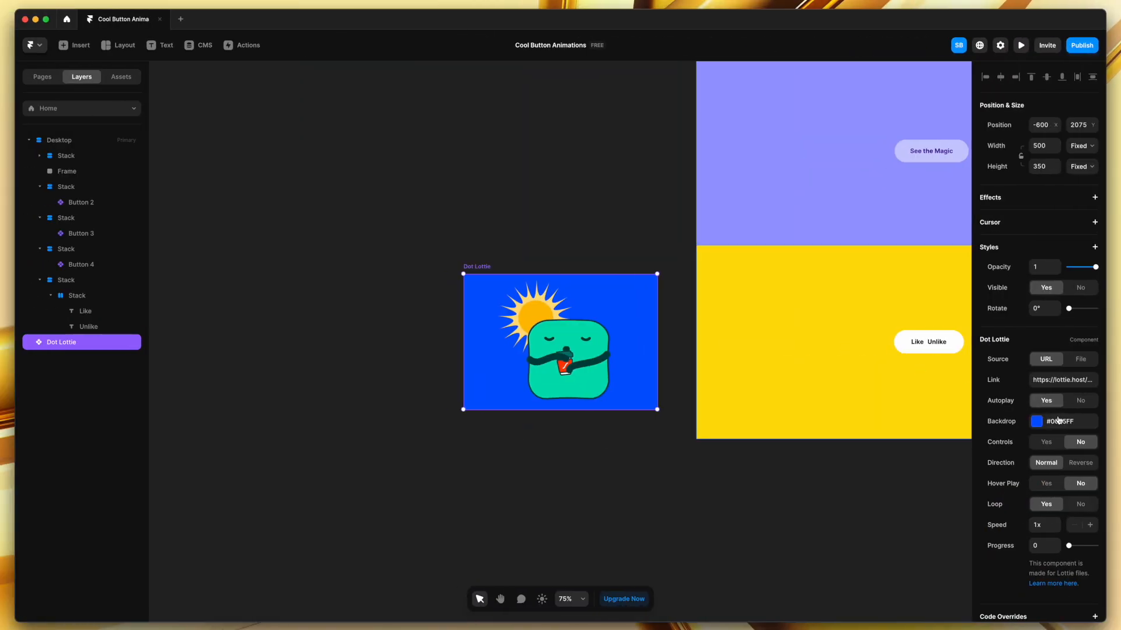
pyautogui.click(1067, 377)
pyautogui.press('super+v')
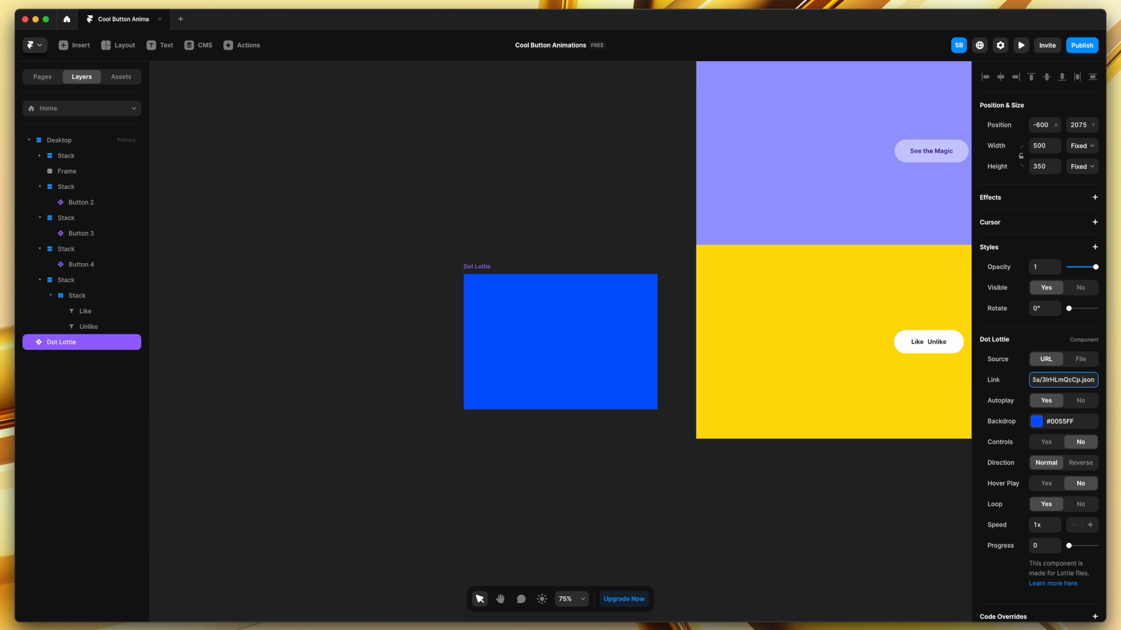
# Place the thumbs-up Lottie in the button after Unlike at 81 by 57 and set its backdrop opacity to 0%
pyautogui.hscroll(5, 543, 496)
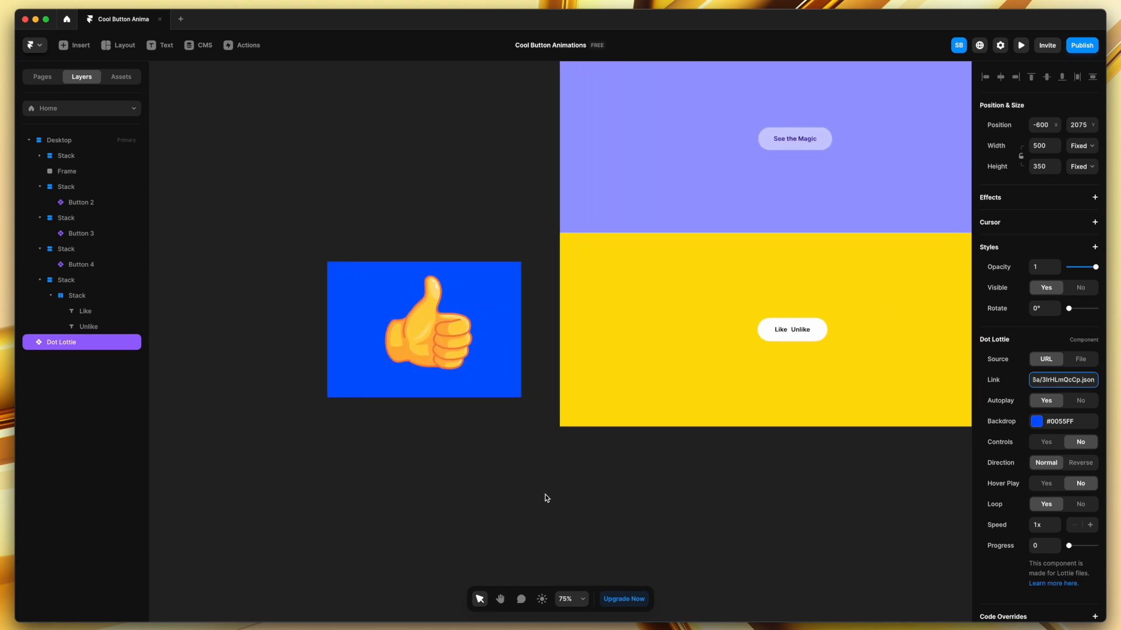
pyautogui.moveTo(511, 264); pyautogui.dragTo(794, 339)
pyautogui.scroll(5, 798, 321)
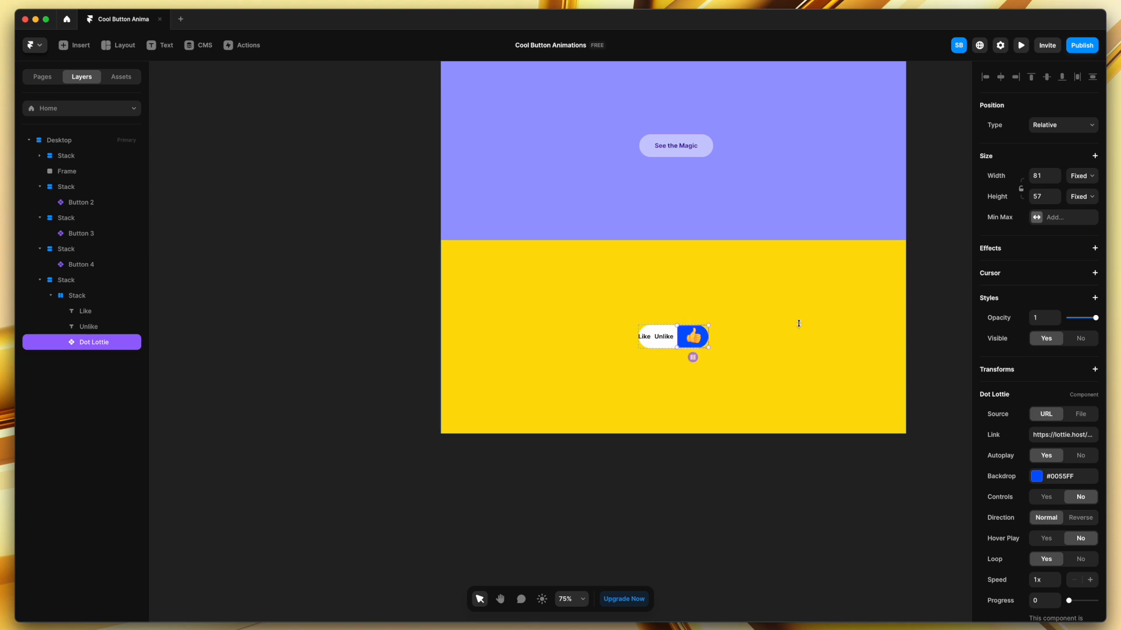
pyautogui.click(1038, 477)
pyautogui.moveTo(916, 529); pyautogui.dragTo(786, 527)
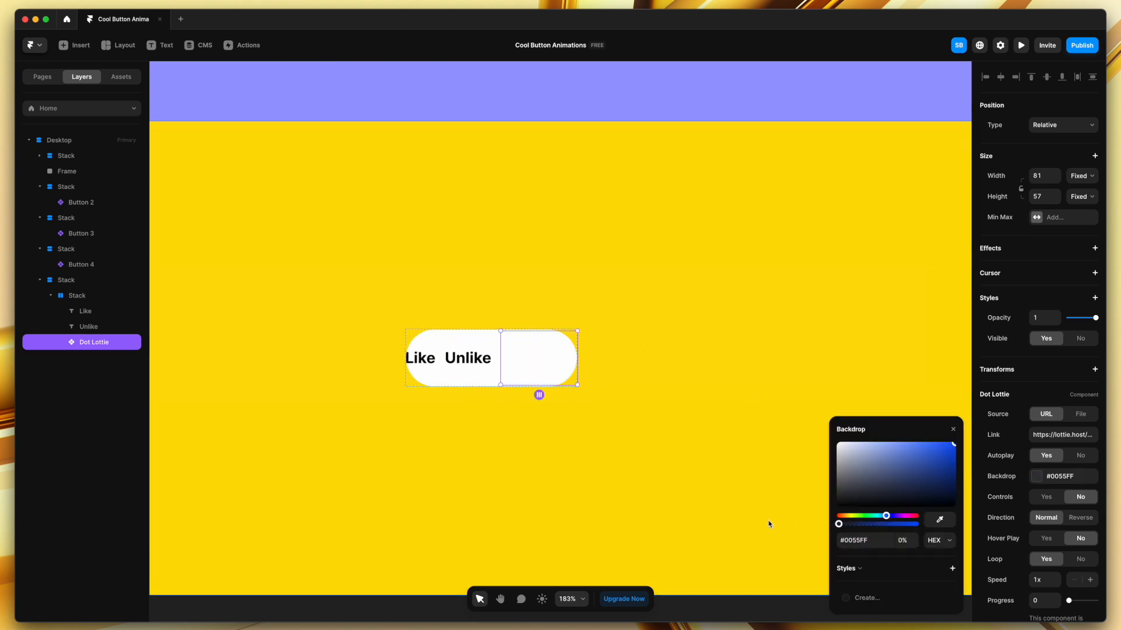
pyautogui.click(954, 430)
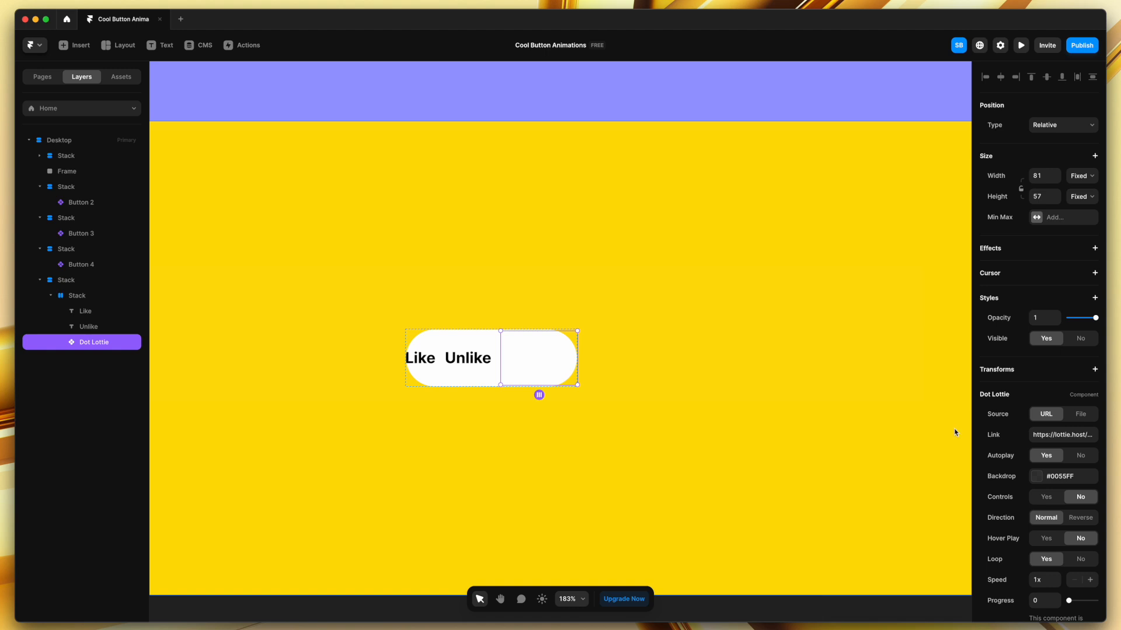
pyautogui.click(670, 421)
# Turn the white button stack into a new component named Button 5
pyautogui.scroll(-5, 670, 422)
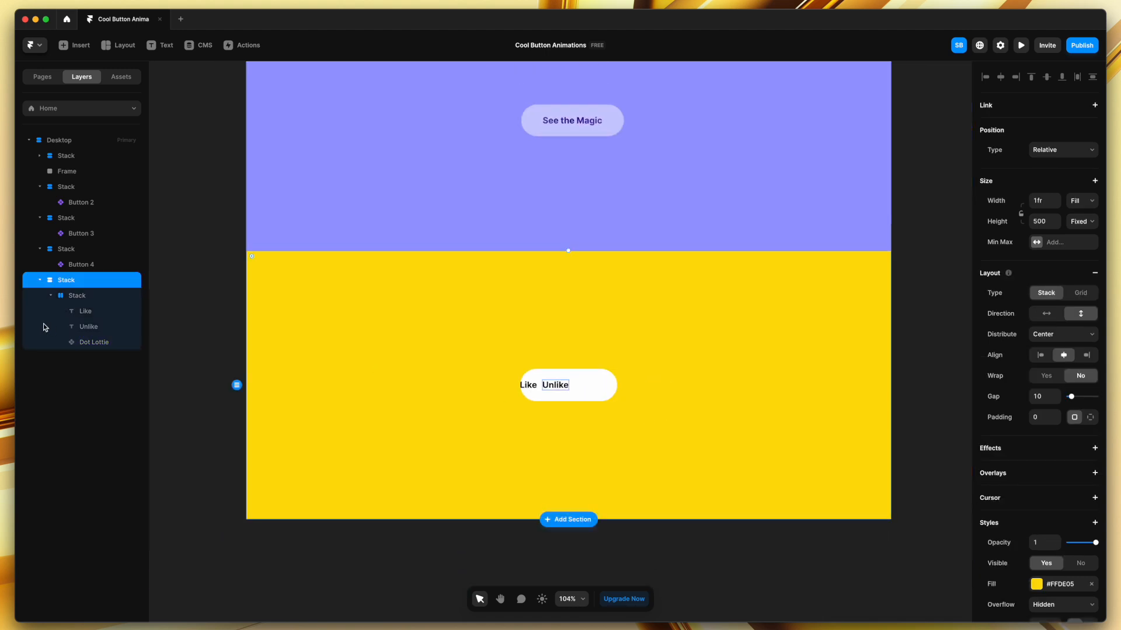
pyautogui.click(50, 297)
pyautogui.click(84, 296)
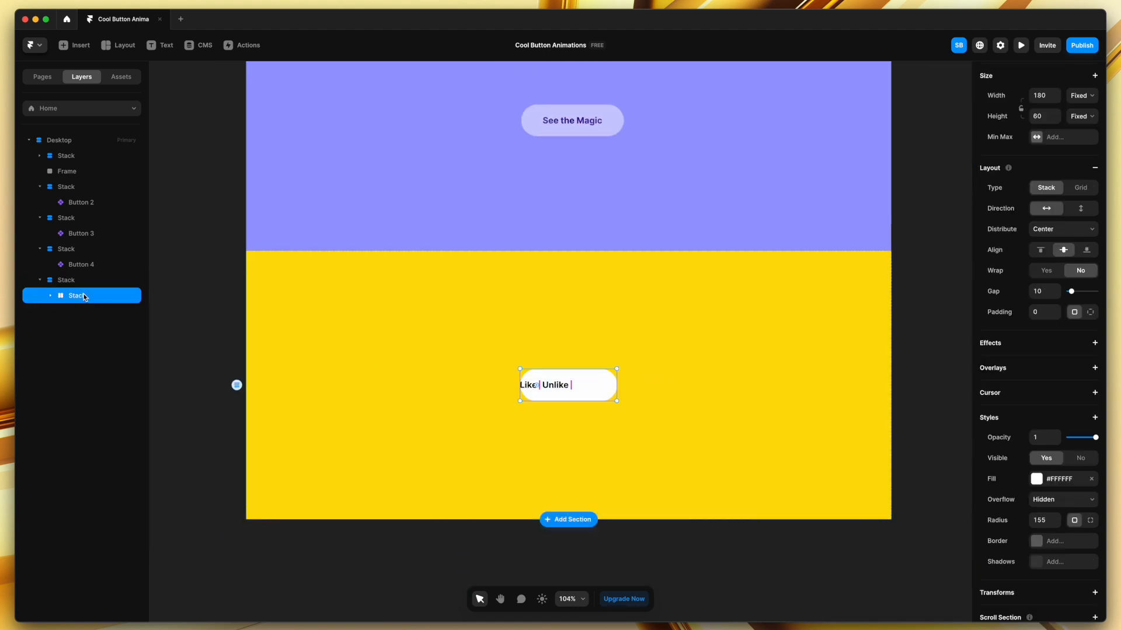
pyautogui.rightClick(114, 296)
pyautogui.click(147, 302)
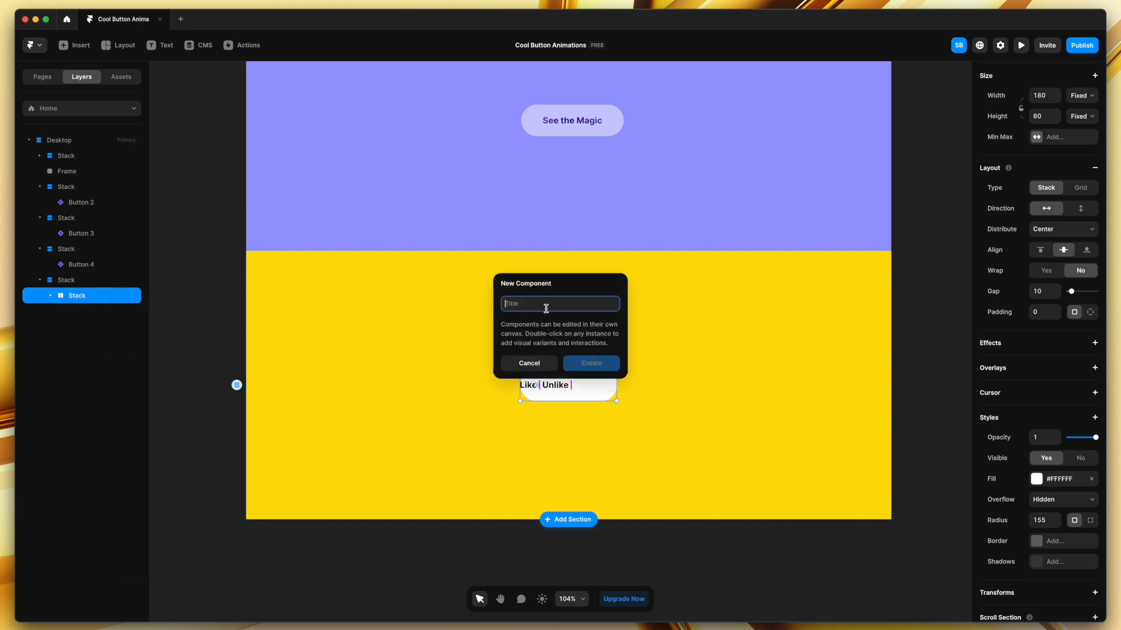
pyautogui.write('Button 5')
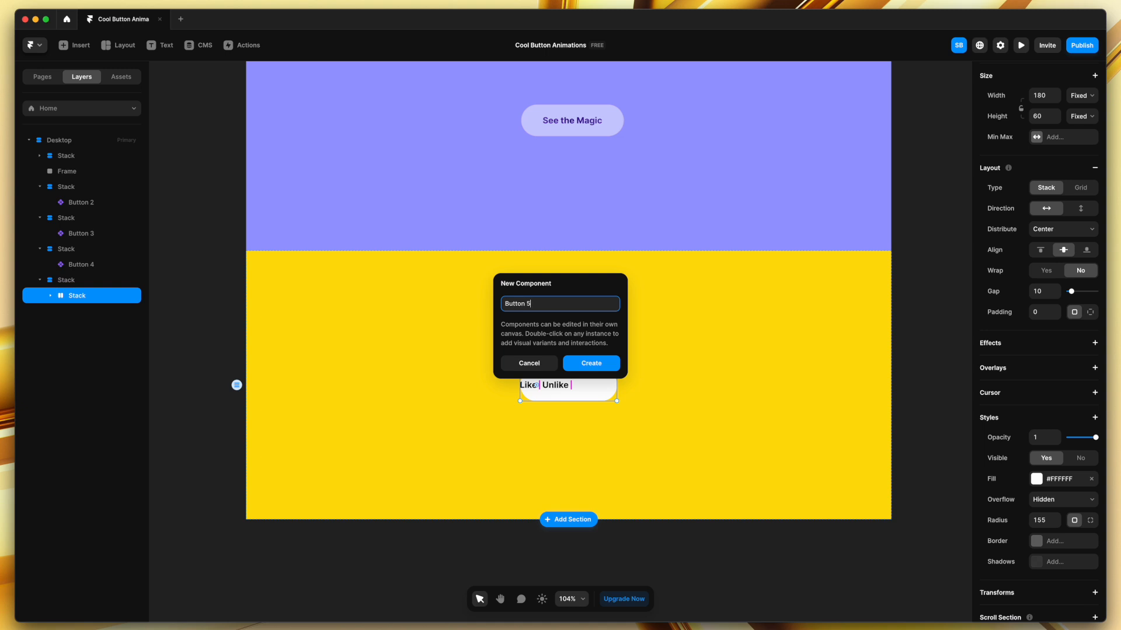
pyautogui.click(599, 360)
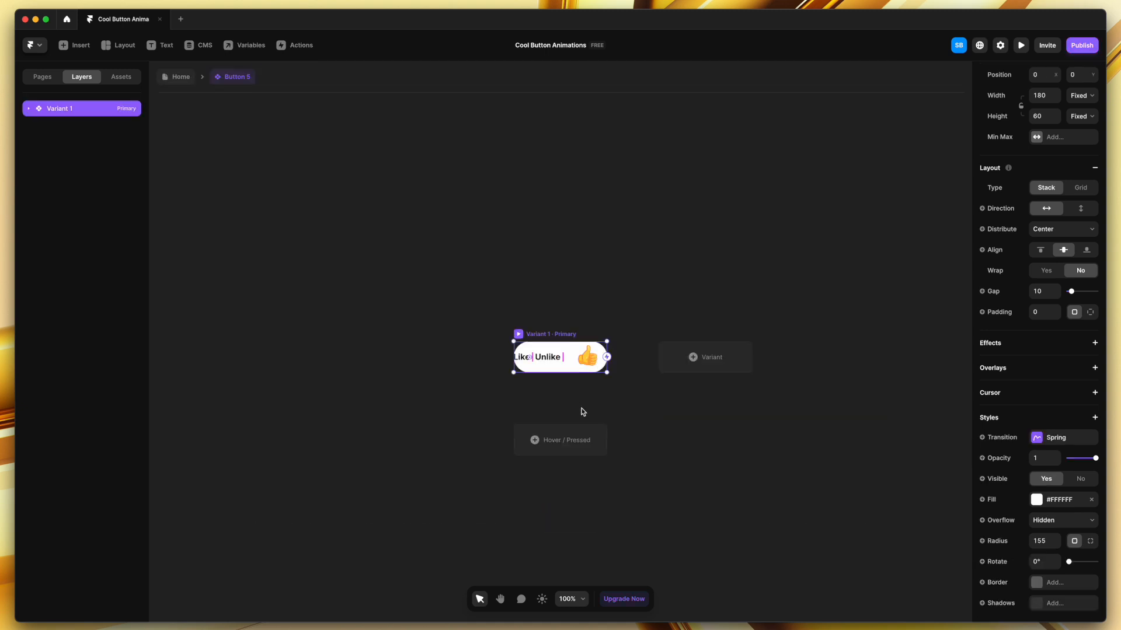
# Add a Hover state to the primary Variant 1 of the button component
pyautogui.click(631, 303)
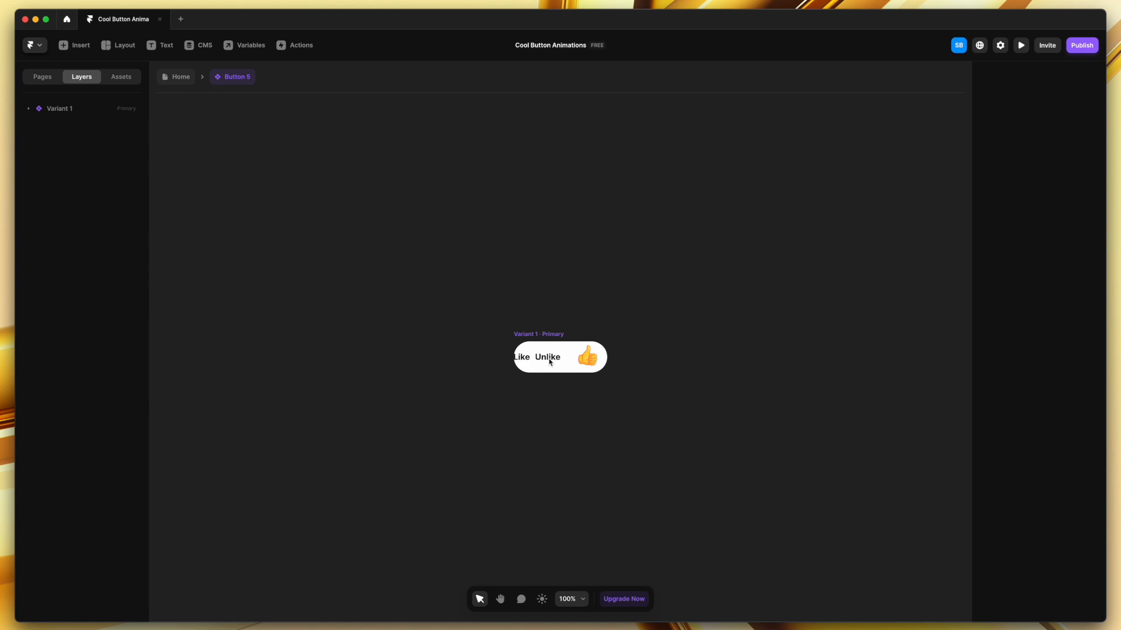
pyautogui.click(552, 343)
pyautogui.click(554, 444)
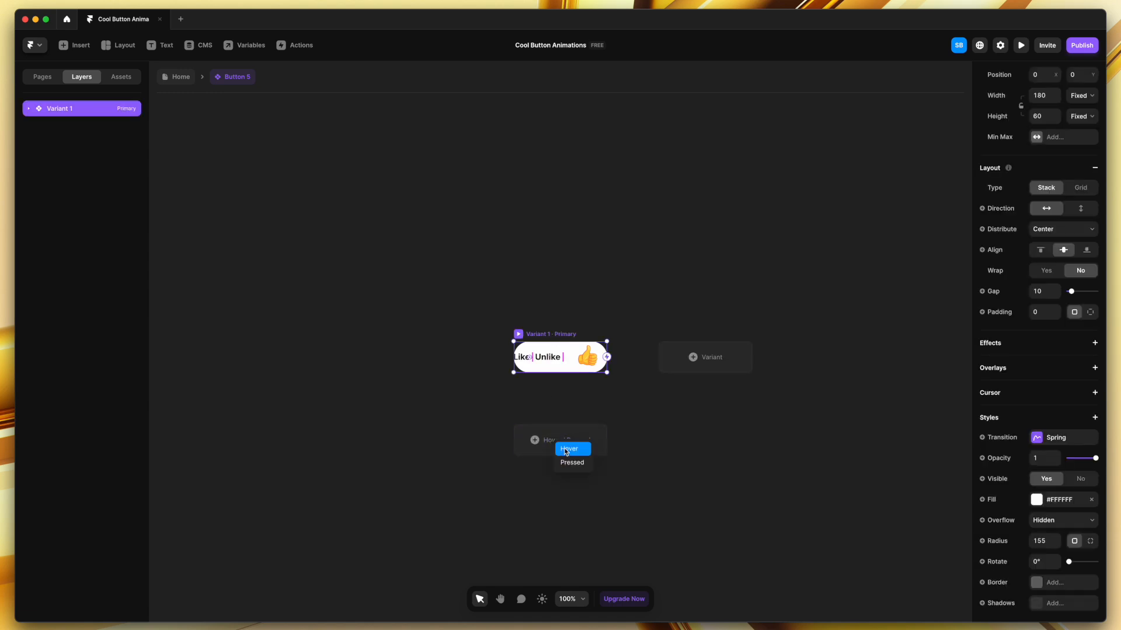
pyautogui.click(569, 450)
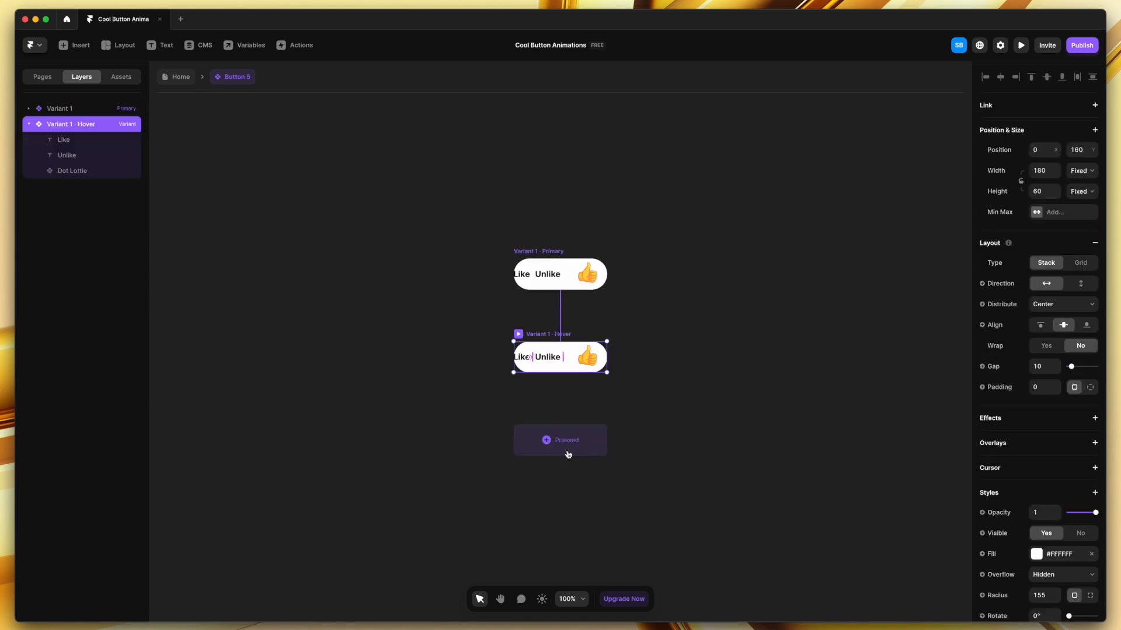
# Set the position type of the Like text, Unlike text and Dot Lottie in the primary variant to Absolute
pyautogui.scroll(5, 599, 360)
pyautogui.click(501, 363)
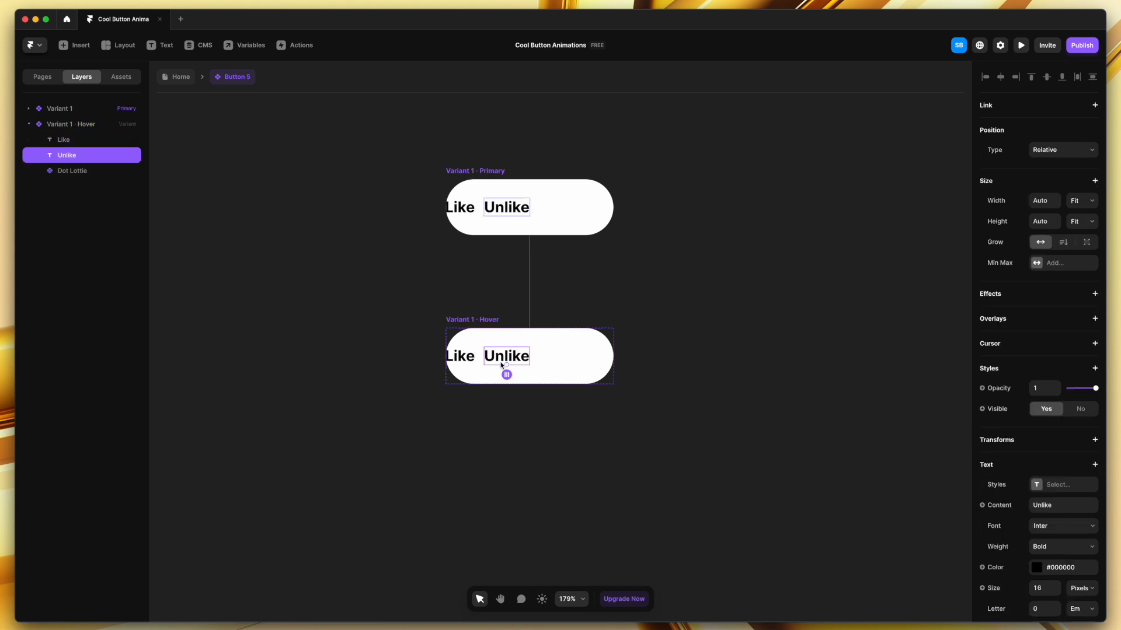
pyautogui.keyDown('shift'); pyautogui.click(461, 356); pyautogui.keyUp('shift')
pyautogui.scroll(3, 506, 245)
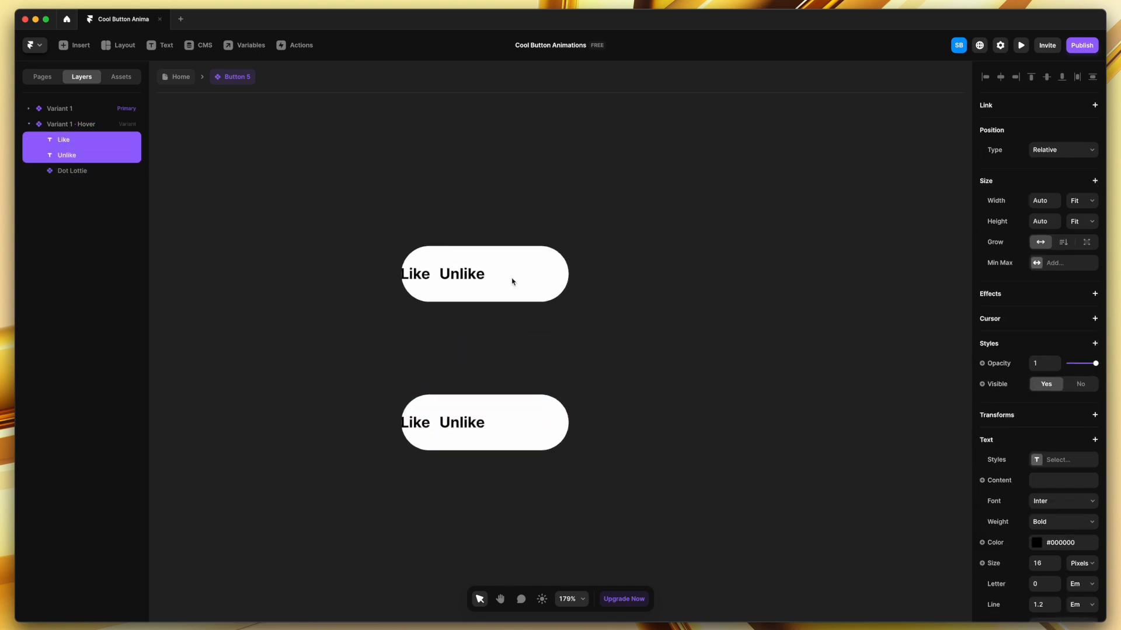
pyautogui.click(528, 274)
pyautogui.keyDown('shift'); pyautogui.click(457, 278); pyautogui.keyUp('shift')
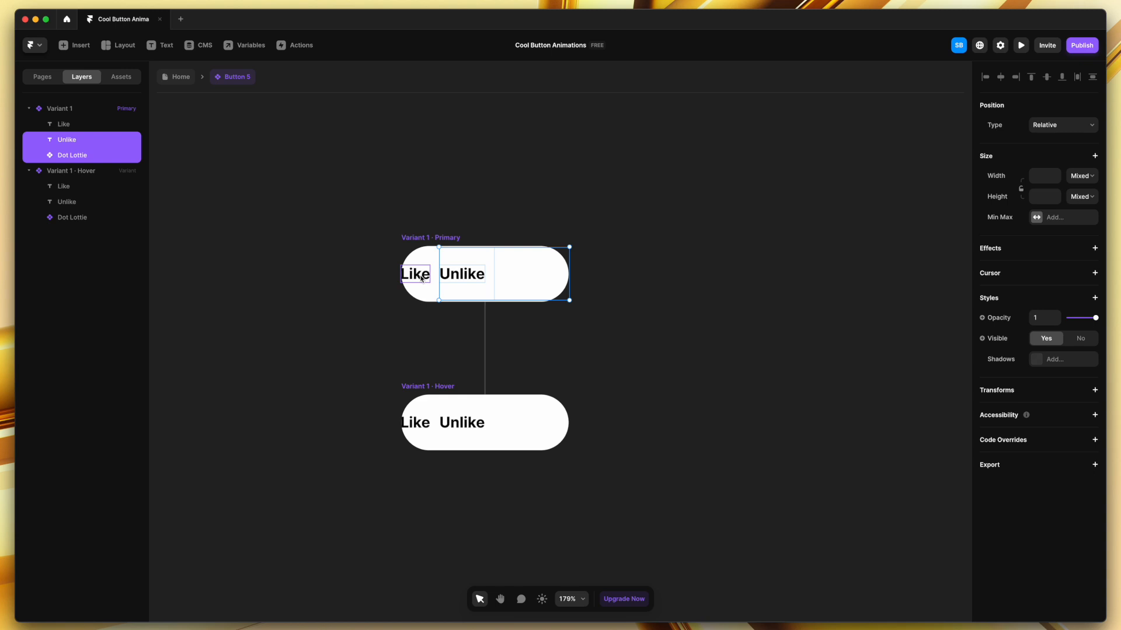
pyautogui.keyDown('shift'); pyautogui.click(421, 279); pyautogui.keyUp('shift')
pyautogui.click(1065, 129)
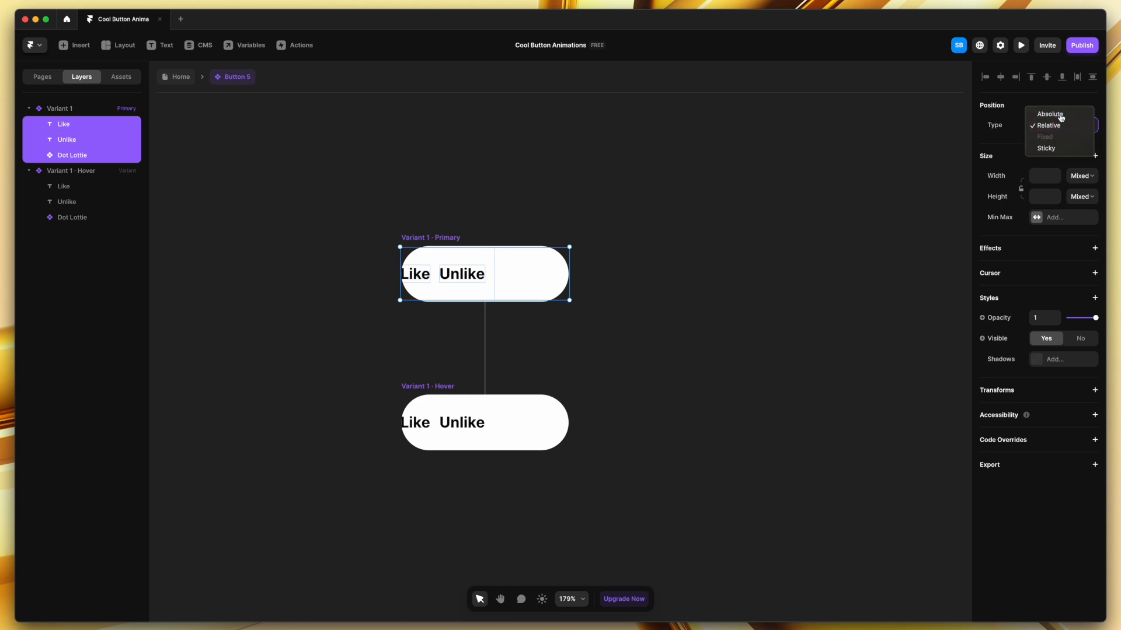
pyautogui.click(1051, 114)
pyautogui.click(771, 262)
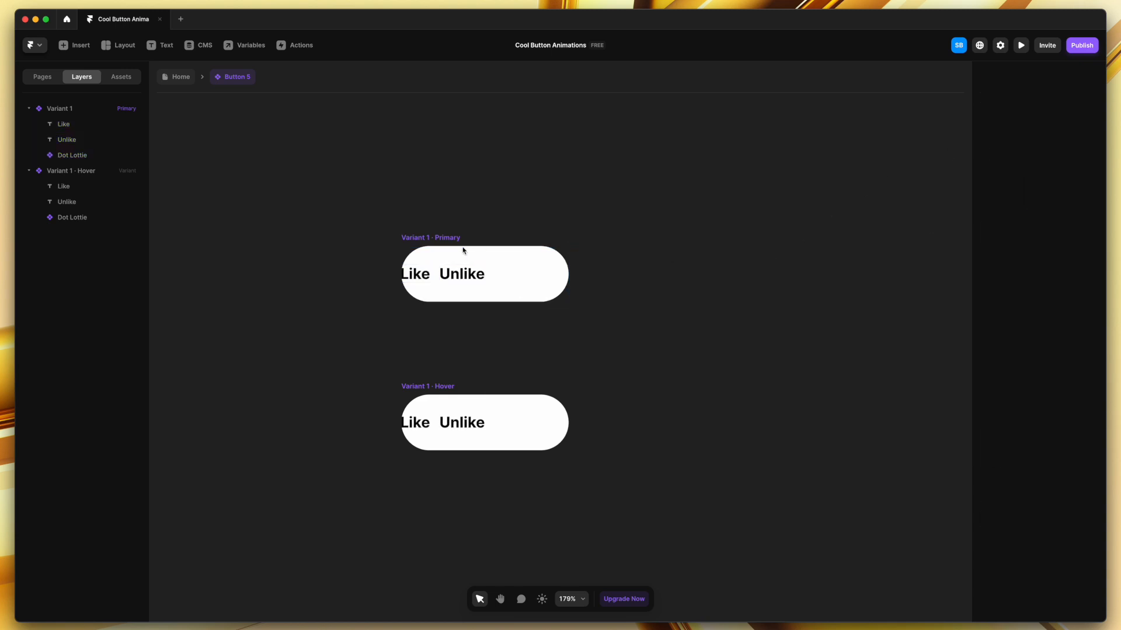
# Centre the Like text horizontally in the primary variant, 74 from both the left and right edges
pyautogui.click(424, 275)
pyautogui.hotkey('shift', 'Right')
pyautogui.hotkey('shift', 'Right')
pyautogui.hotkey('shift', 'Right')
pyautogui.hotkey('shift', 'Right')
pyautogui.hotkey('shift', 'Right')
pyautogui.hotkey('shift', 'Right')
pyautogui.hotkey('shift', 'Right')
pyautogui.hotkey('shift', 'Right')
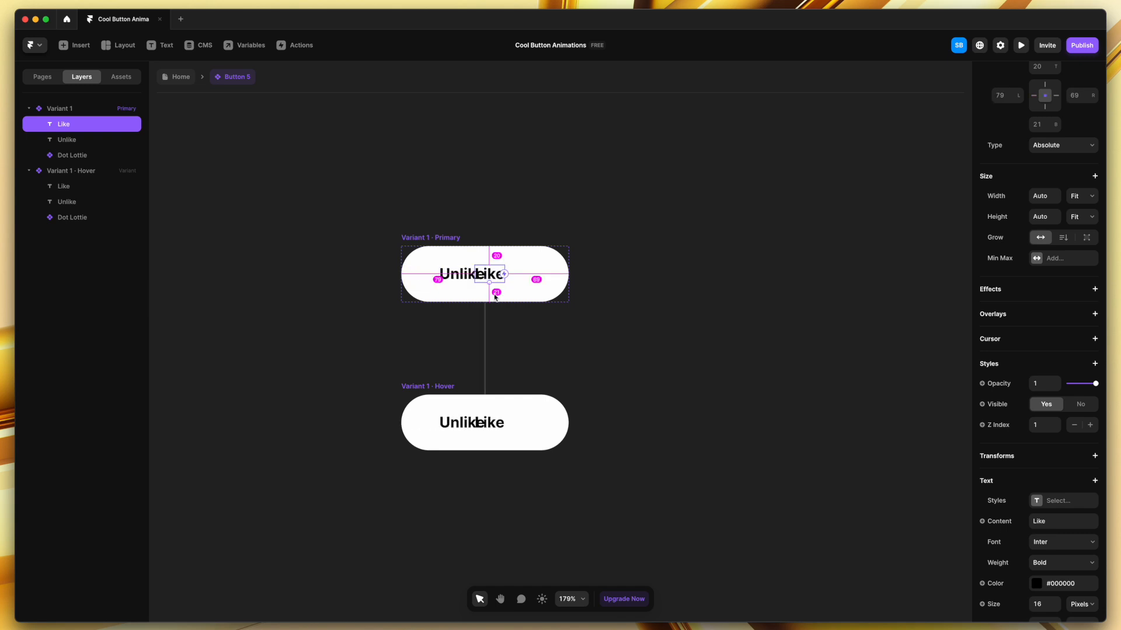
pyautogui.press('Left')
pyautogui.press('Left')
pyautogui.press('Left')
pyautogui.press('Left')
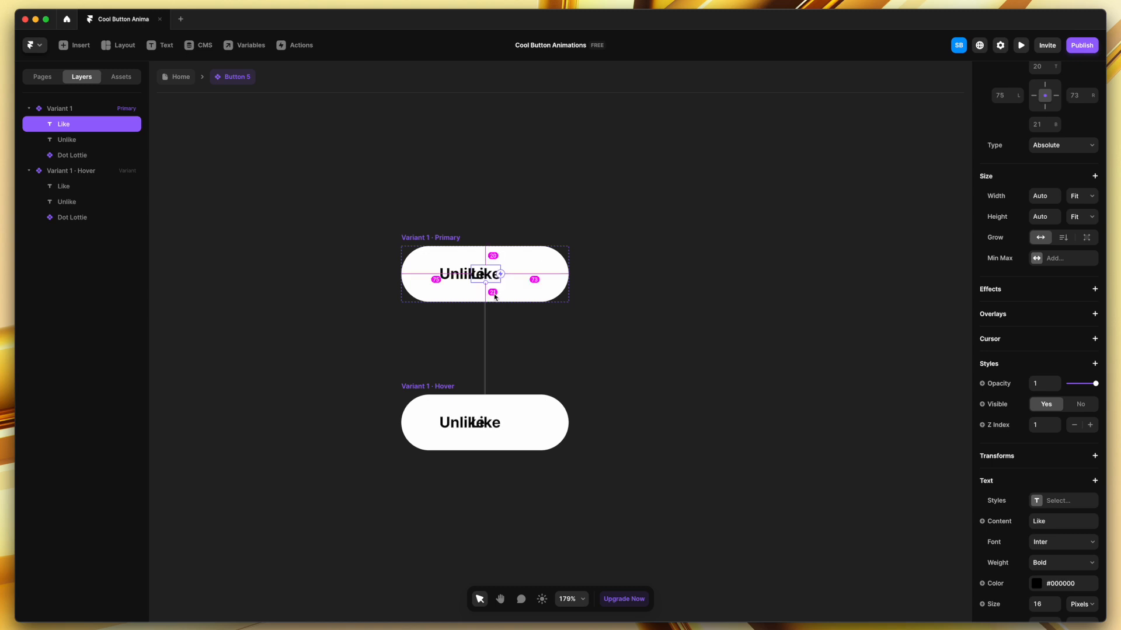
pyautogui.press('Left')
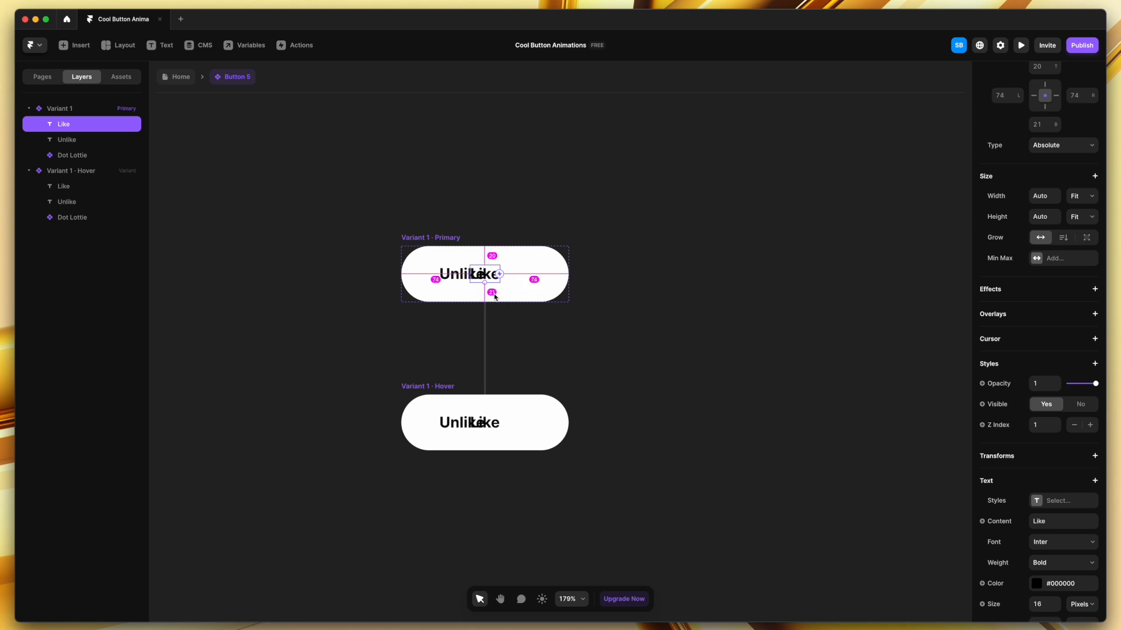
# Align the Unlike text with the centre of the primary variant, 66 from the left and 65 from the right edge
pyautogui.click(459, 282)
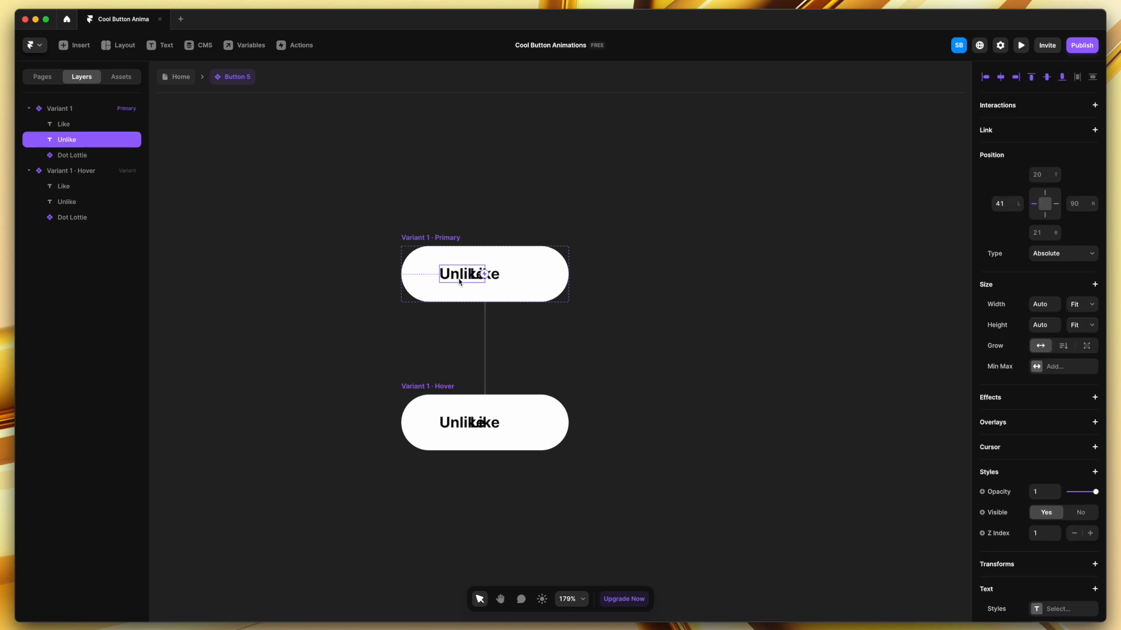
pyautogui.hotkey('shift', 'Right')
pyautogui.hotkey('shift', 'Right')
pyautogui.hotkey('shift', 'Right')
pyautogui.press('Left')
pyautogui.press('Left')
pyautogui.press('Left')
pyautogui.press('Right')
pyautogui.press('Right')
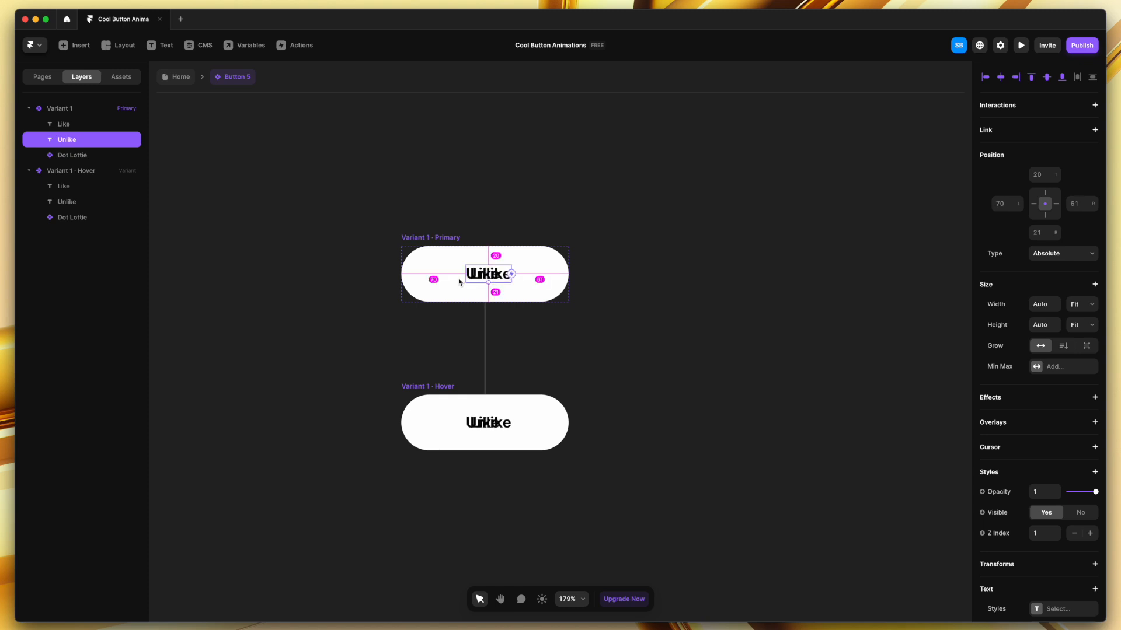
pyautogui.press('Left')
pyautogui.press('Left')
pyautogui.press('Left')
pyautogui.press('Left')
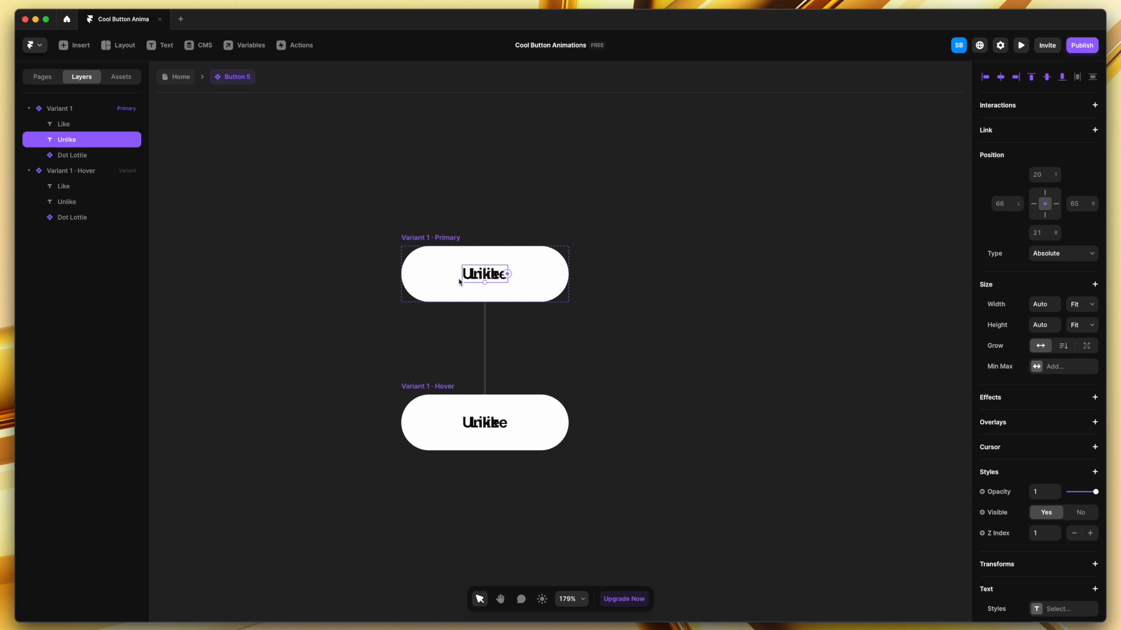
# Move the Unlike text straight down out of the primary variant, to a bottom offset of -29
pyautogui.hotkey('shift', 'Down')
pyautogui.hotkey('shift', 'Down')
pyautogui.hotkey('shift', 'Down')
pyautogui.hotkey('shift', 'Down')
pyautogui.press('Down')
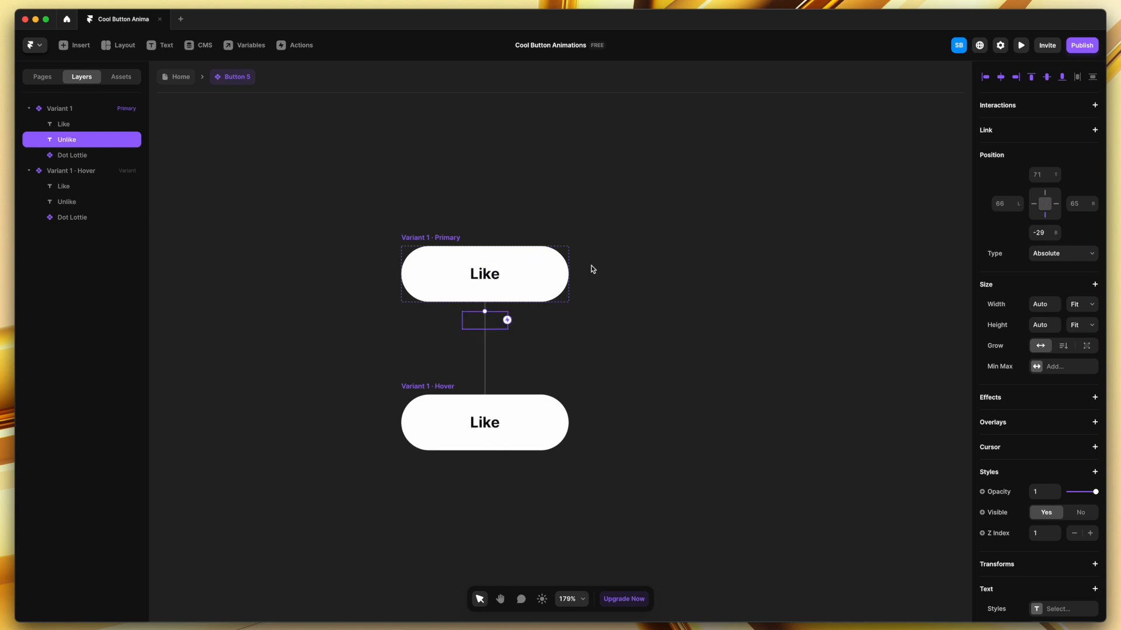
# Shift the Dot Lottie downward in the primary variant, keeping it horizontally centred at 50 from both sides
pyautogui.click(559, 273)
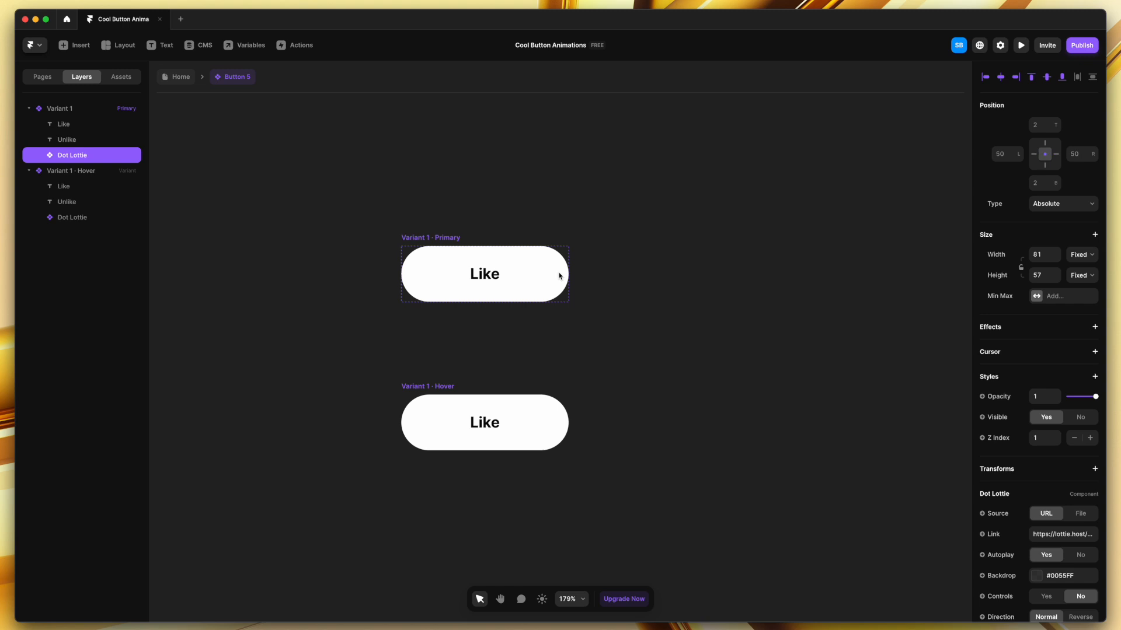
pyautogui.hotkey('shift', 'Right')
pyautogui.hotkey('shift', 'Right')
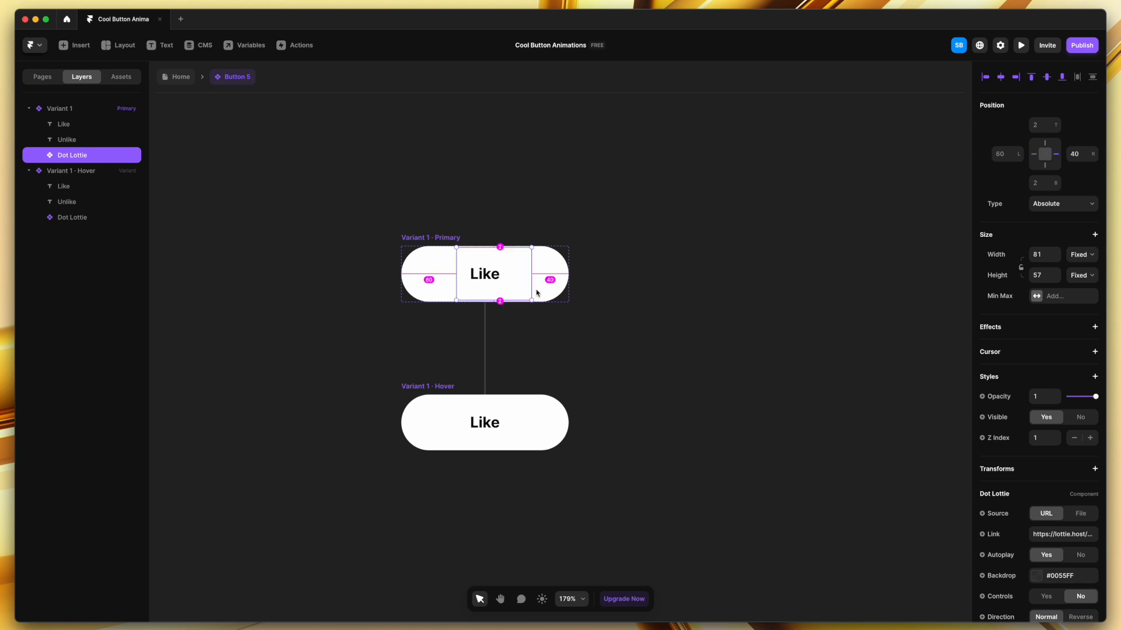
pyautogui.press('Left')
pyautogui.press('Left')
pyautogui.press('Left')
pyautogui.press('Left')
pyautogui.press('Left')
pyautogui.press('Left')
pyautogui.press('Left')
pyautogui.press('Left')
pyautogui.press('Left')
pyautogui.hotkey('shift', 'Down')
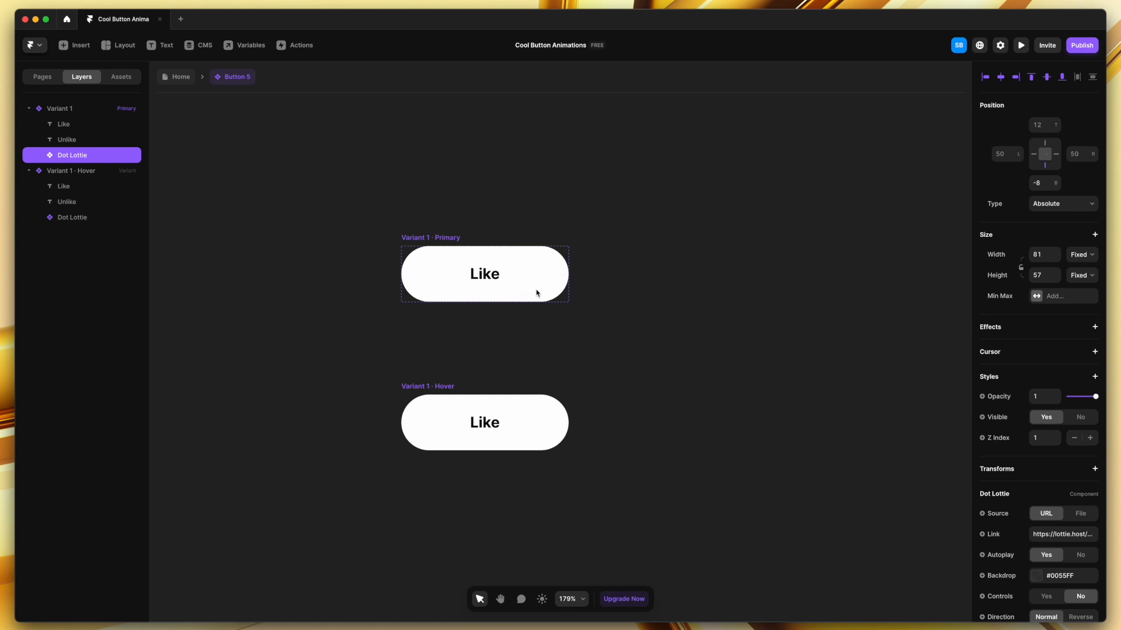
pyautogui.hotkey('shift', 'Down')
pyautogui.hotkey('shift', 'Down')
# Move the Like text in the Hover variant up out of the button, to a top offset of -19
pyautogui.click(490, 421)
pyautogui.click(490, 422)
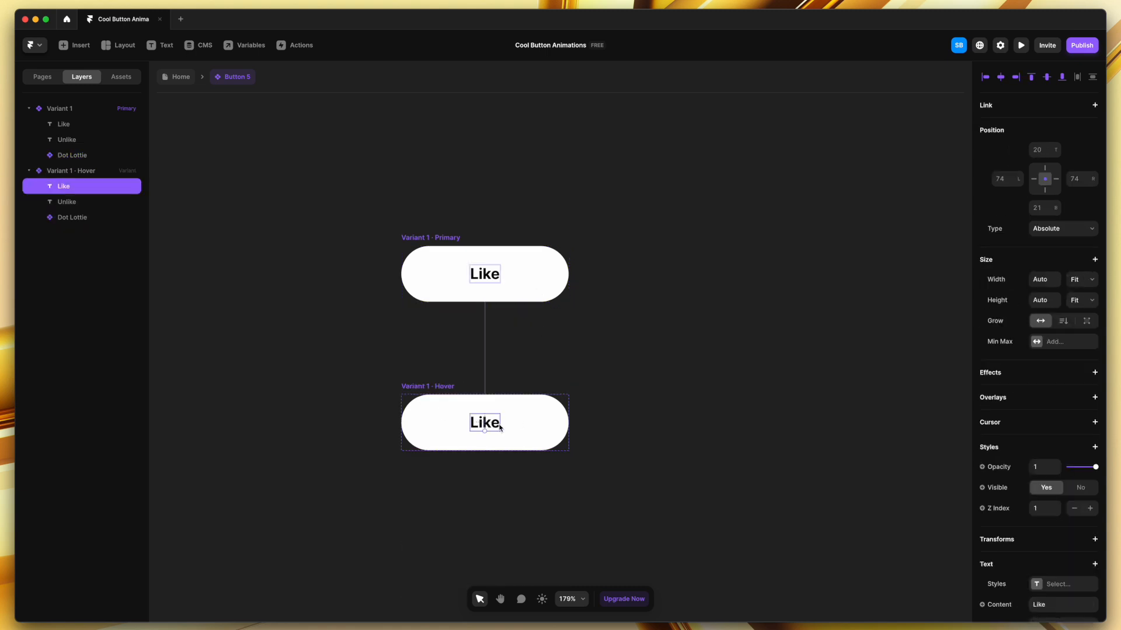
pyautogui.hotkey('shift', 'Up')
pyautogui.hotkey('shift', 'Up')
pyautogui.hotkey('shift', 'Up')
pyautogui.hotkey('shift', 'Up')
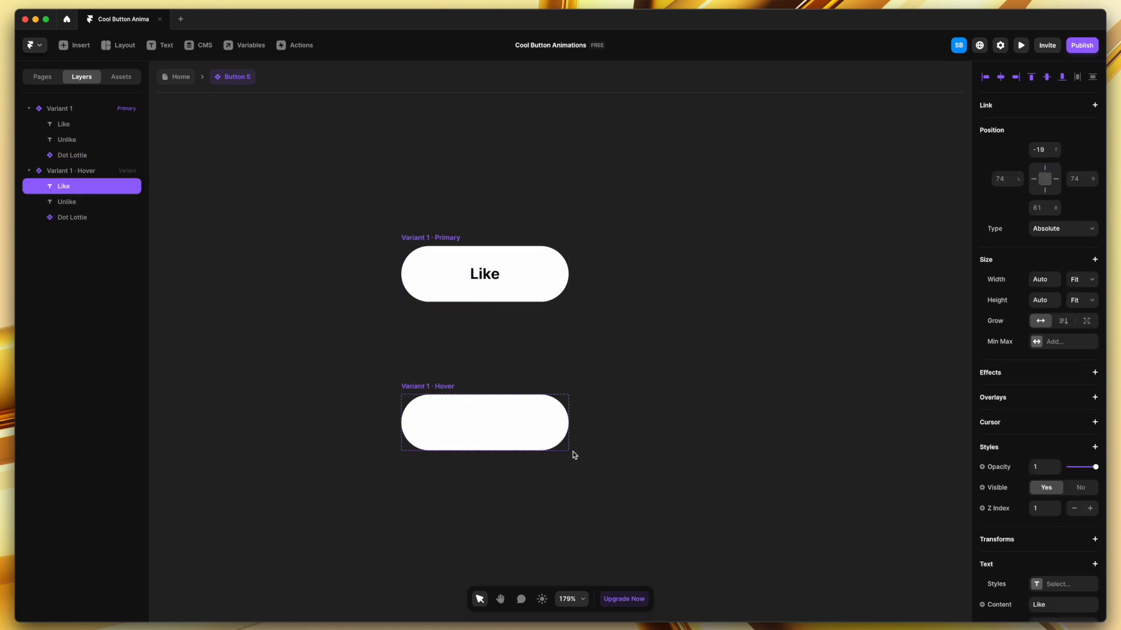
# Centre the Dot Lottie in the Hover variant, 2 from top and bottom and 50 from both sides
pyautogui.click(83, 217)
pyautogui.hotkey('shift', 'Up')
pyautogui.hotkey('shift', 'Up')
pyautogui.press('alt')
pyautogui.hotkey('shift', 'Right')
pyautogui.hotkey('shift', 'Left')
pyautogui.press('alt')
pyautogui.press('Up')
pyautogui.hotkey('shift', 'Up')
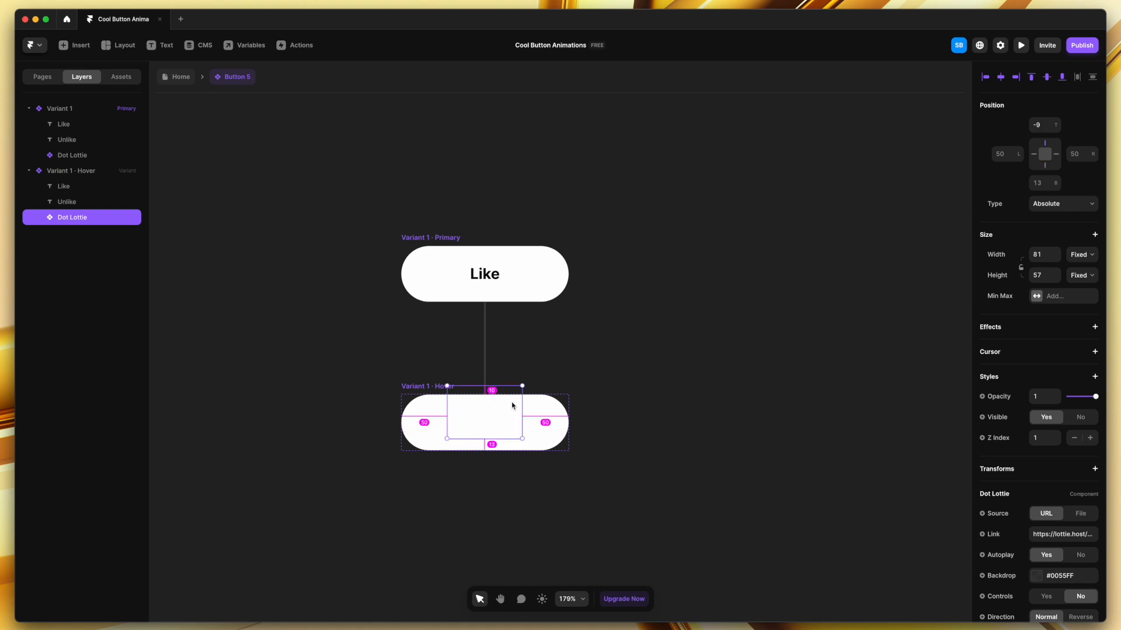
pyautogui.hotkey('shift', 'Up')
pyautogui.press('alt')
pyautogui.press('Down')
pyautogui.press('alt')
pyautogui.press('alt')
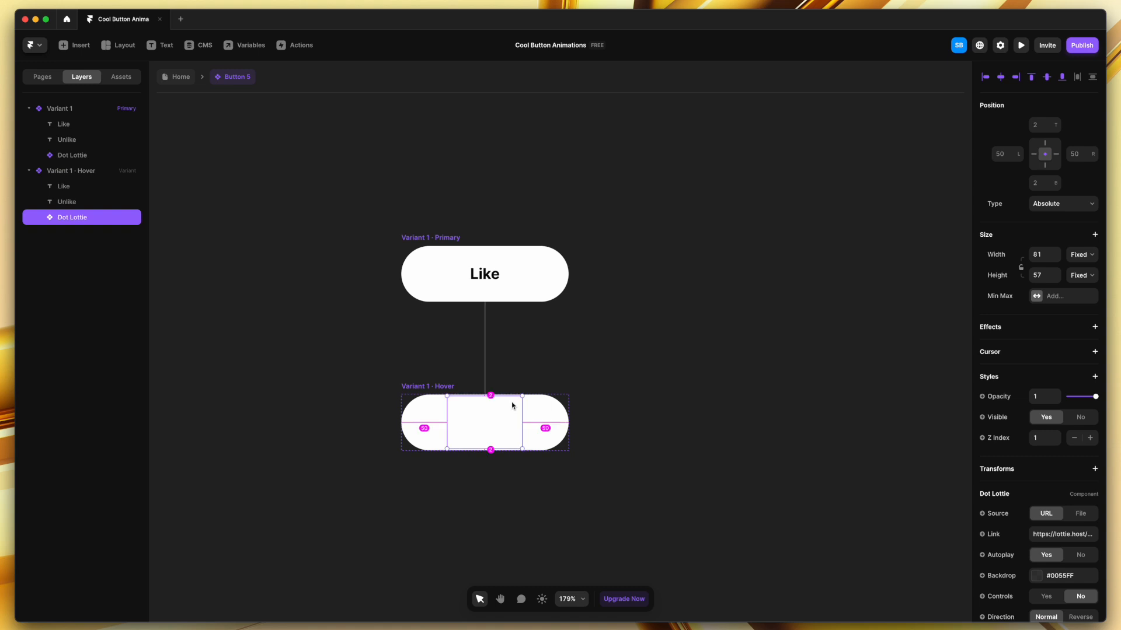
# Add a second variant to the component, based on the primary Variant 1
pyautogui.click(651, 312)
pyautogui.hscroll(5, 651, 313)
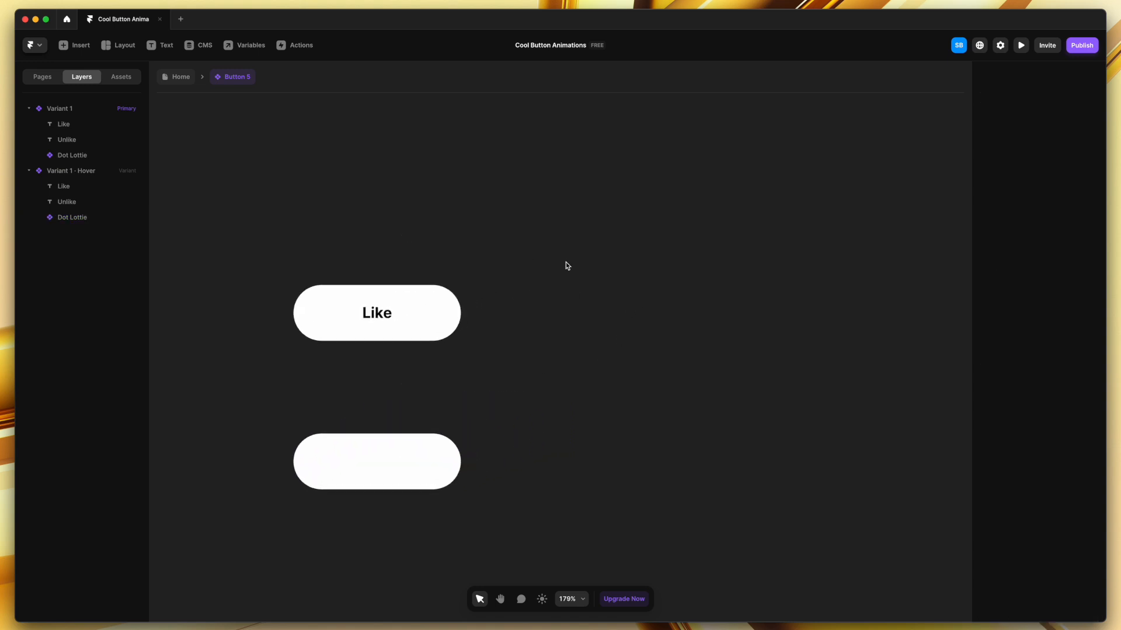
pyautogui.click(323, 275)
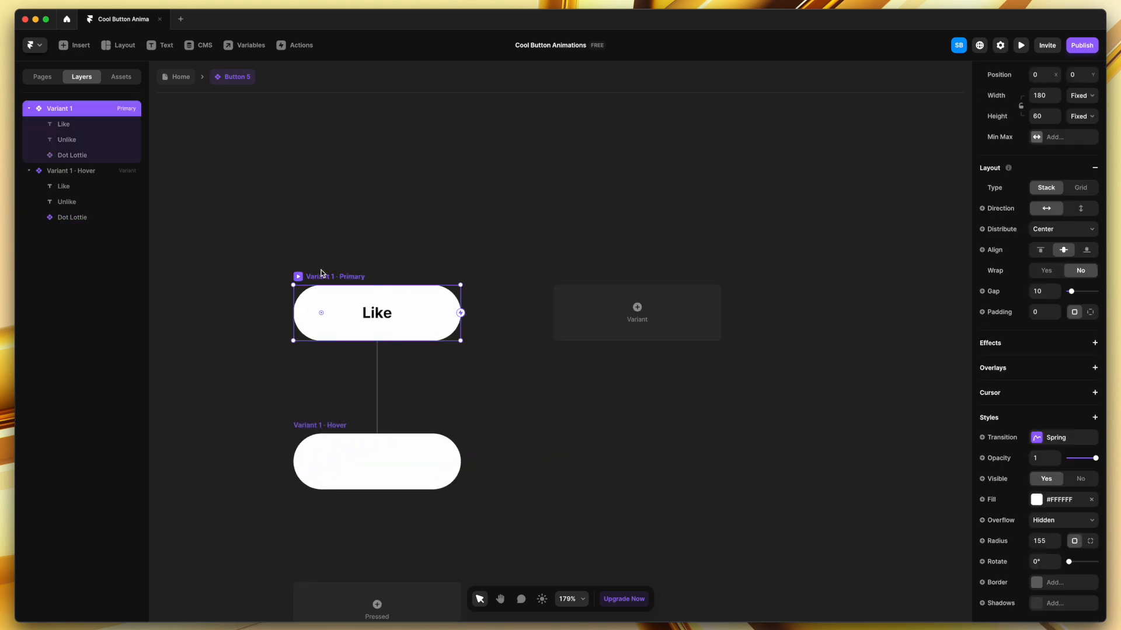
pyautogui.click(667, 320)
# Move the Like text in Variant 2 up out of the button, to a top offset of -19
pyautogui.click(565, 366)
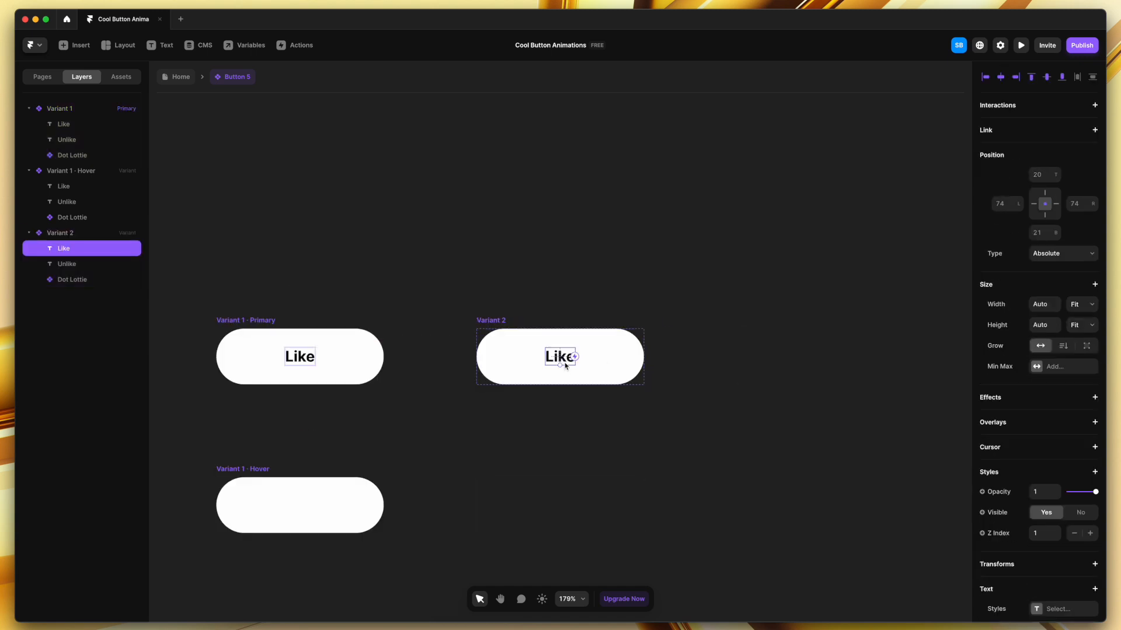
pyautogui.hotkey('shift', 'Up')
pyautogui.hotkey('shift', 'Up')
pyautogui.hotkey('shift', 'Up')
pyautogui.hotkey('shift', 'Up')
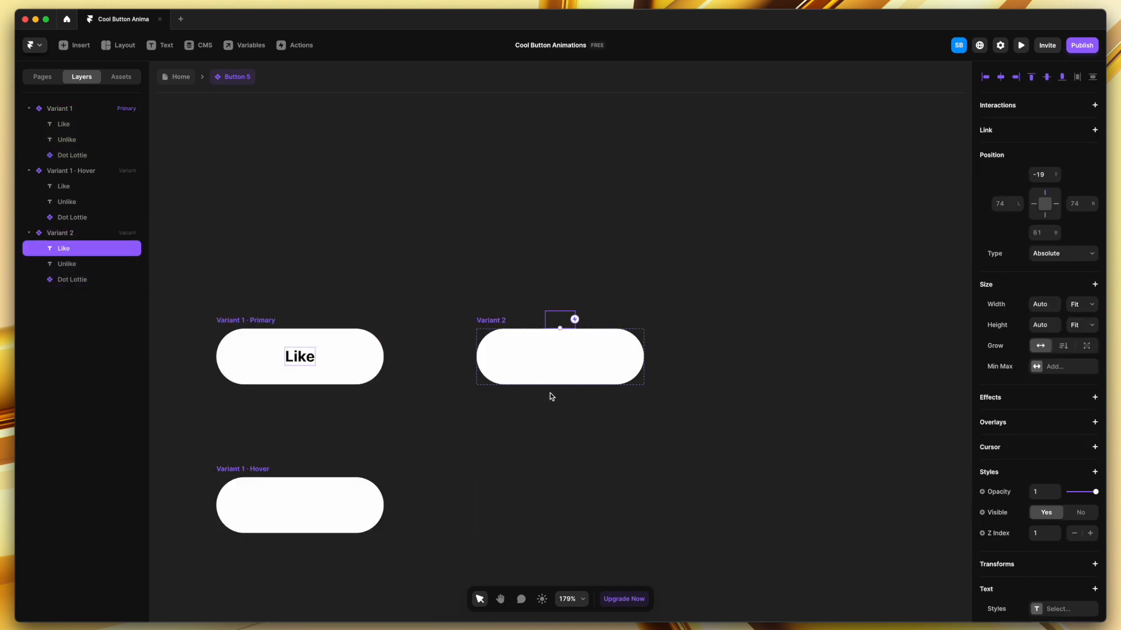
# Move the Dot Lottie in Variant 2 up above the button, to a top offset of -68
pyautogui.click(92, 280)
pyautogui.hotkey('shift', 'Up')
pyautogui.hotkey('shift', 'Up')
pyautogui.hotkey('shift', 'Up')
pyautogui.hotkey('shift', 'Up')
pyautogui.hotkey('shift', 'Up')
pyautogui.hotkey('shift', 'Up')
pyautogui.hotkey('shift', 'Up')
pyautogui.hotkey('shift', 'Up')
pyautogui.hotkey('shift', 'Up')
pyautogui.hotkey('shift', 'Up')
pyautogui.hotkey('shift', 'Up')
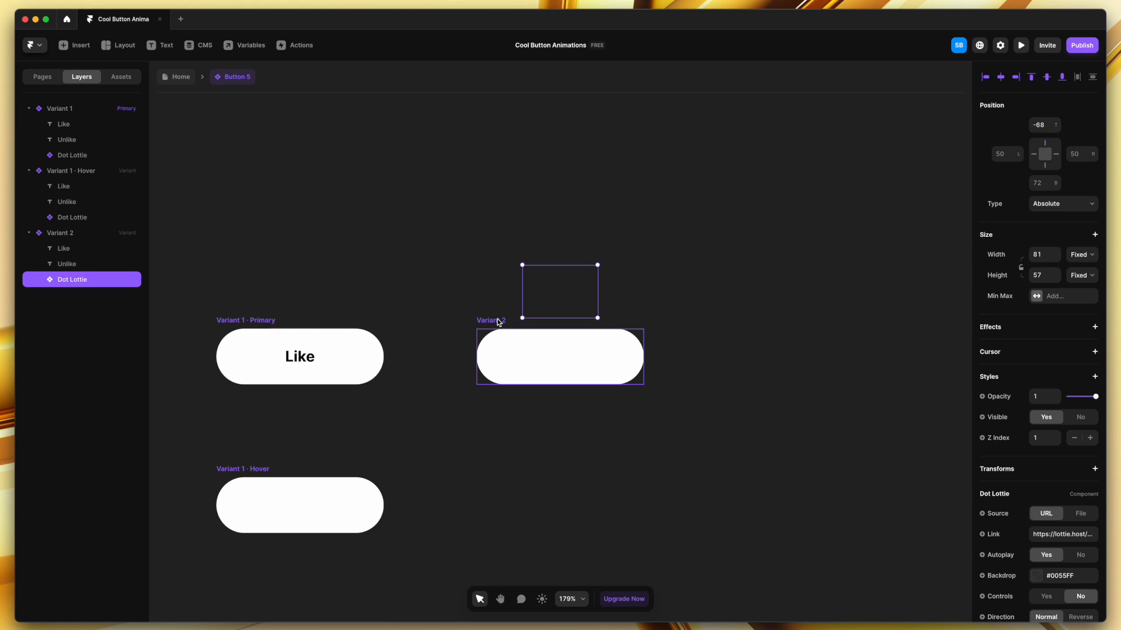
# Move the Unlike text in Variant 2 up to the button's vertical centre, 21 from the top and 20 from the bottom
pyautogui.click(72, 264)
pyautogui.hotkey('shift', 'Up')
pyautogui.hotkey('shift', 'Up')
pyautogui.hotkey('shift', 'Up')
pyautogui.hotkey('shift', 'Up')
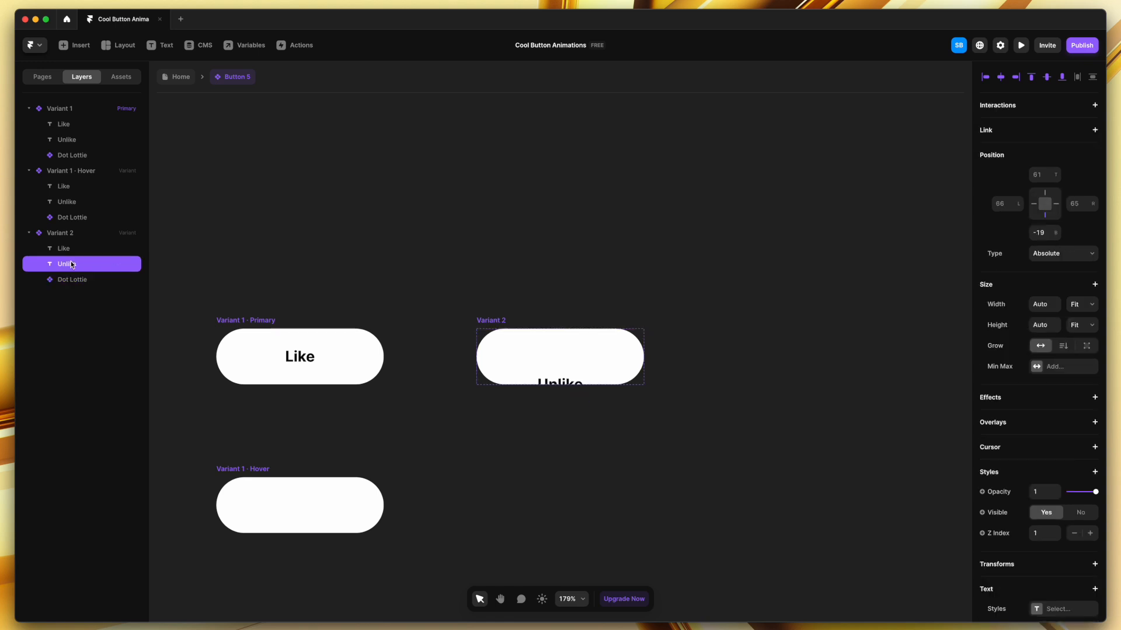
pyautogui.hotkey('shift', 'Up')
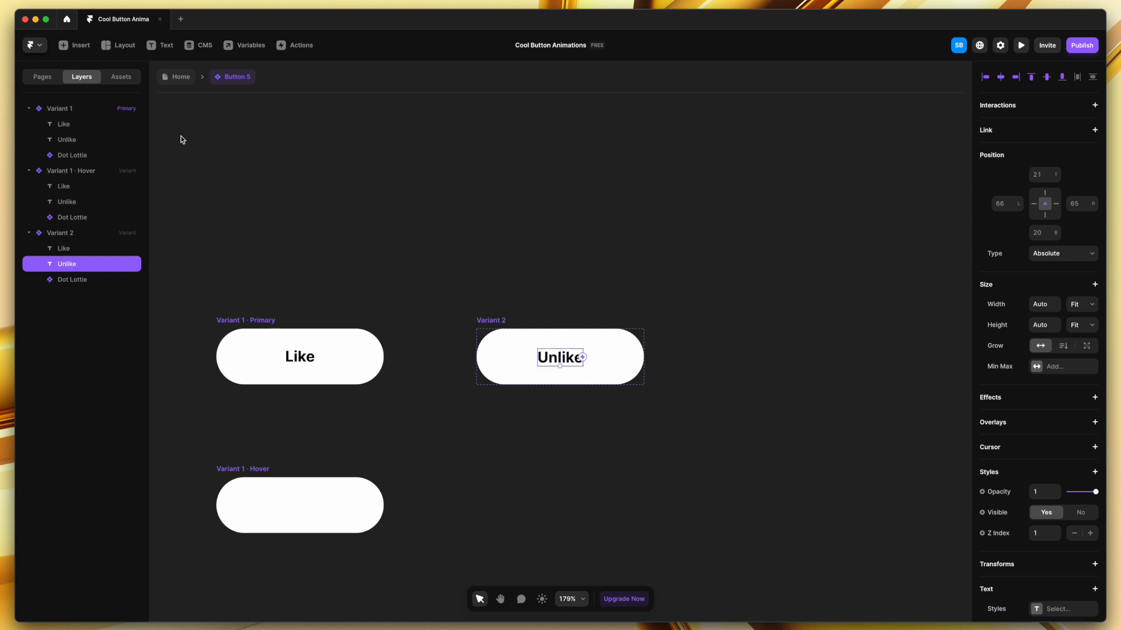
pyautogui.click(322, 244)
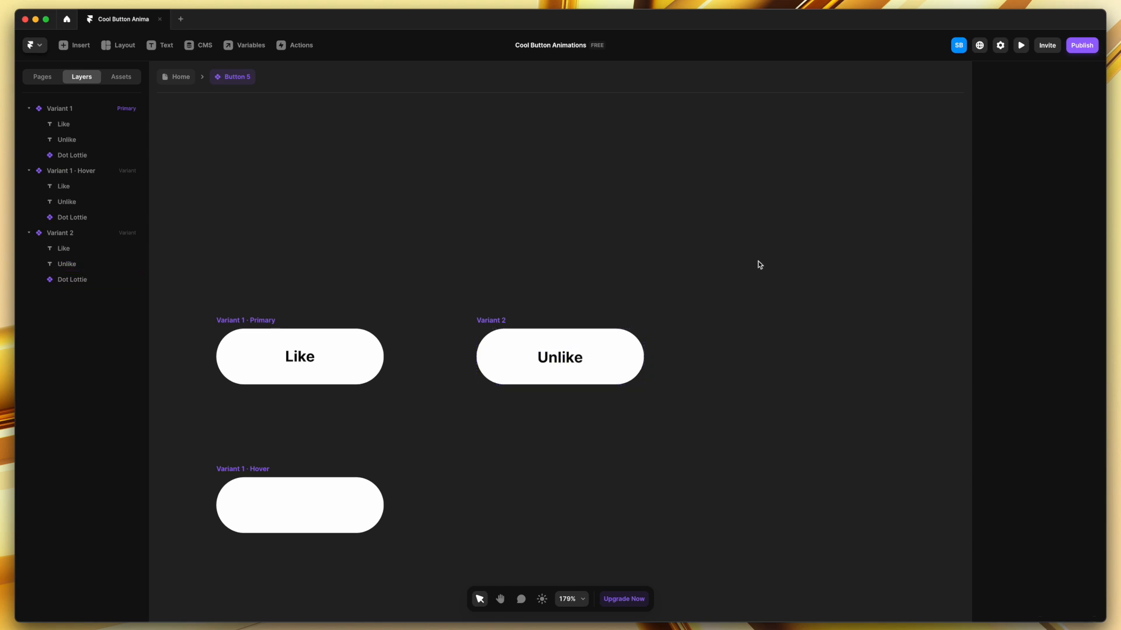
# Connect Variant 1 to Variant 2 with a Click interaction, and connect Variant 2 back to Variant 1 on Click
pyautogui.scroll(-3, 685, 458)
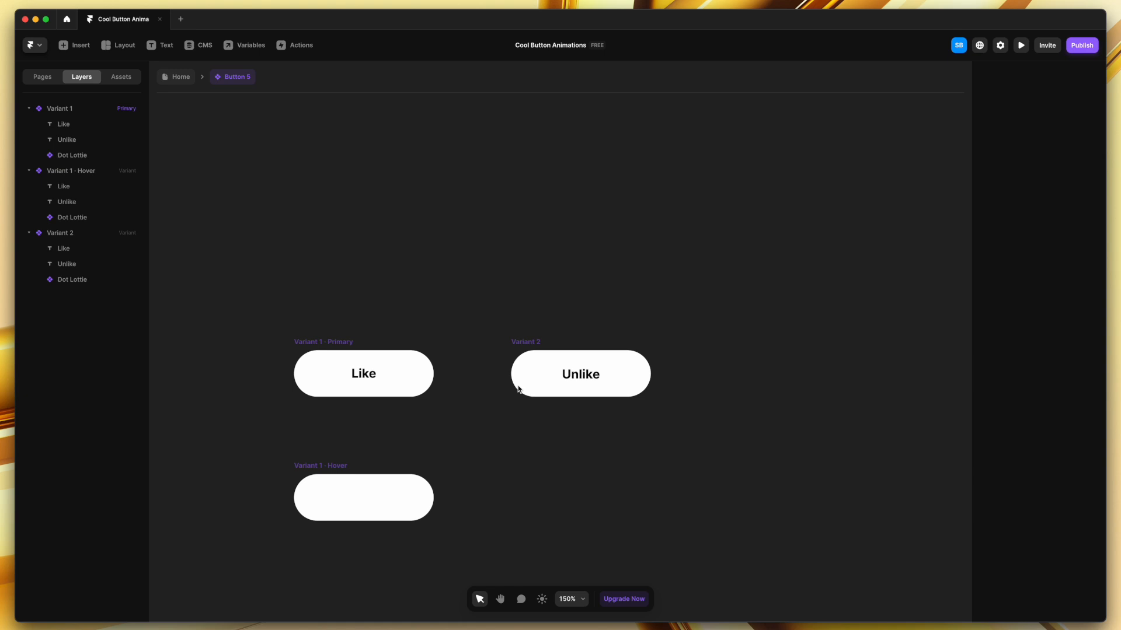
pyautogui.click(335, 342)
pyautogui.moveTo(434, 373); pyautogui.dragTo(527, 379)
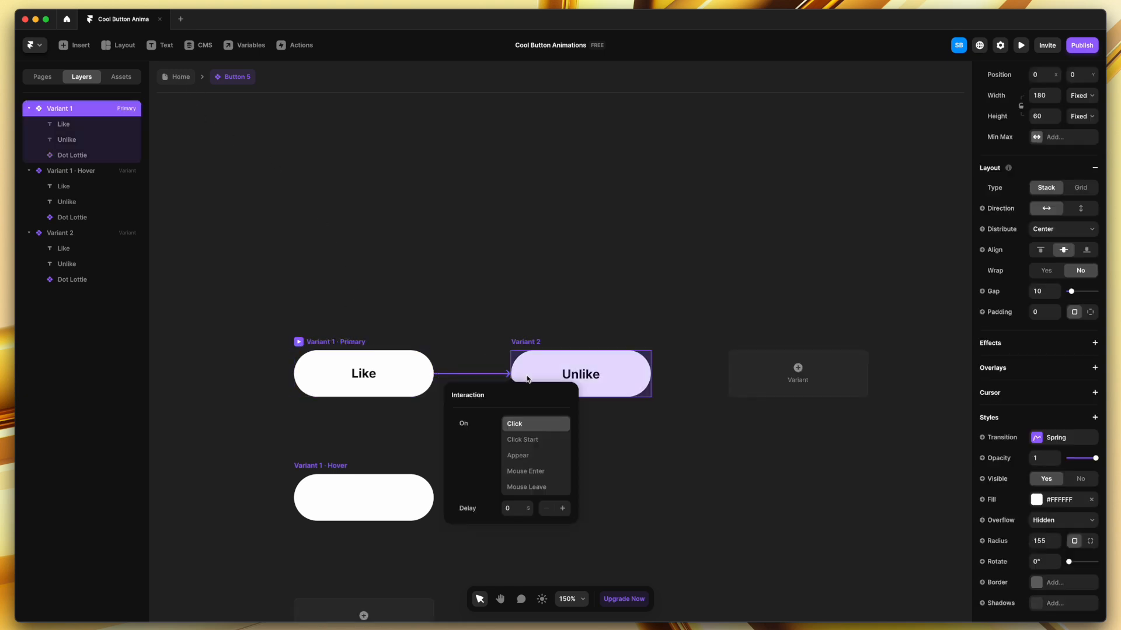
pyautogui.click(533, 340)
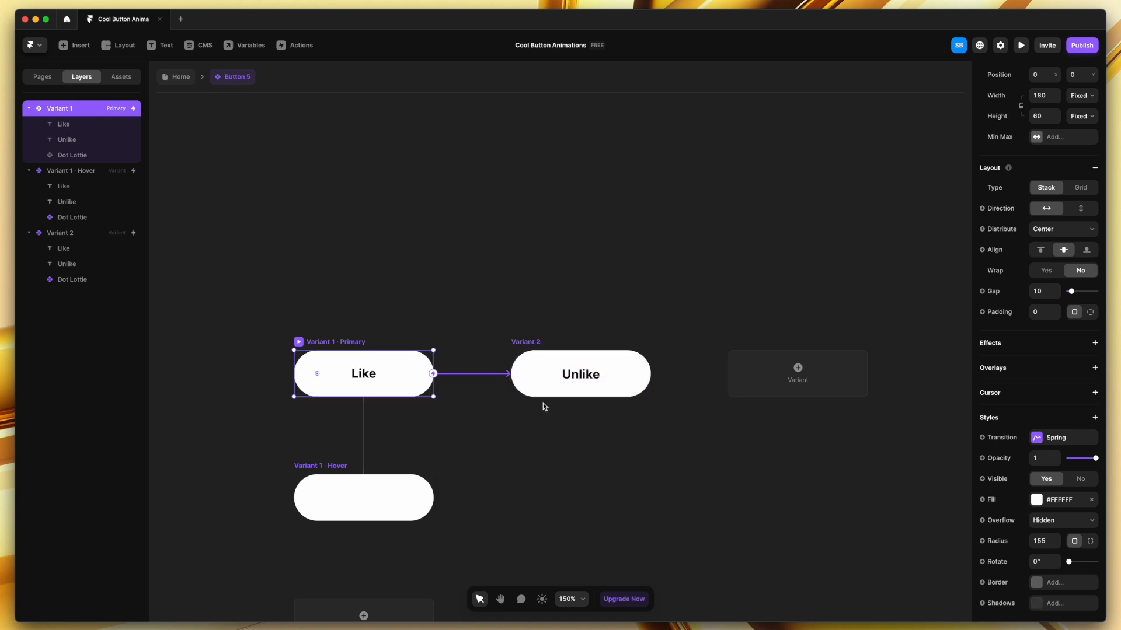
pyautogui.click(644, 385)
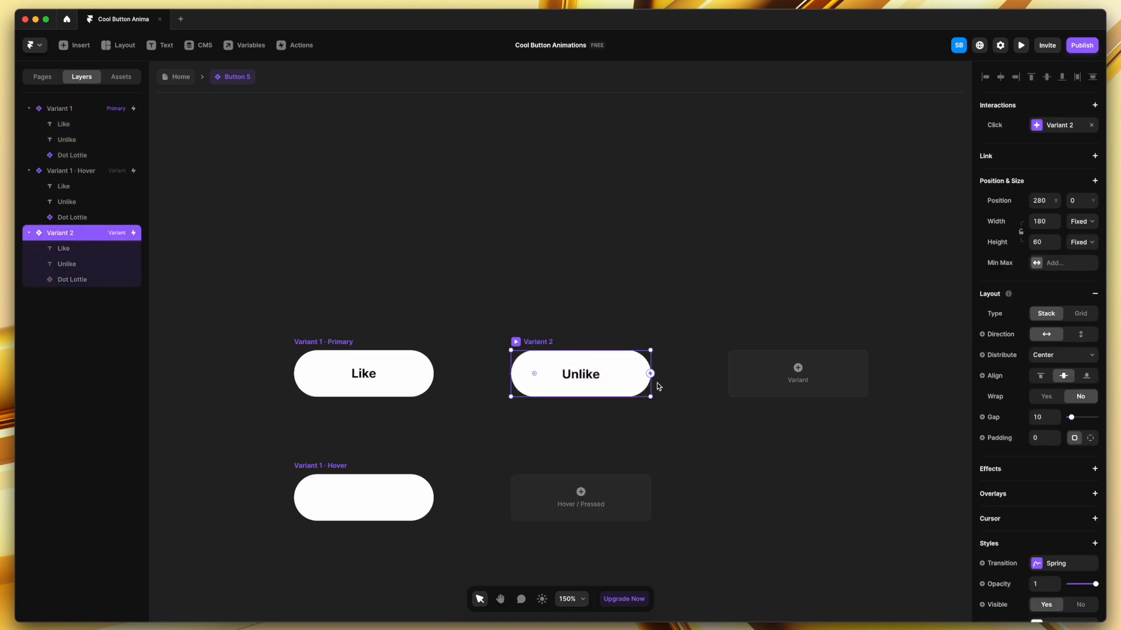
pyautogui.moveTo(652, 376); pyautogui.dragTo(423, 383)
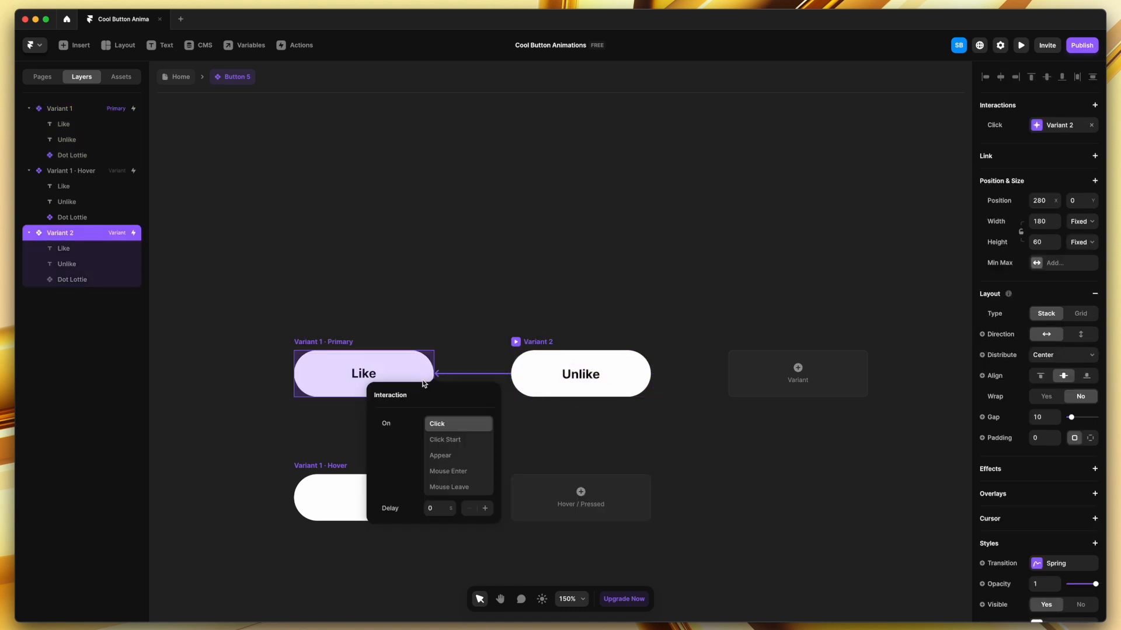
# Change Variant 1's transition from Spring to Ease, keeping the Ease In Out curve
pyautogui.click(548, 431)
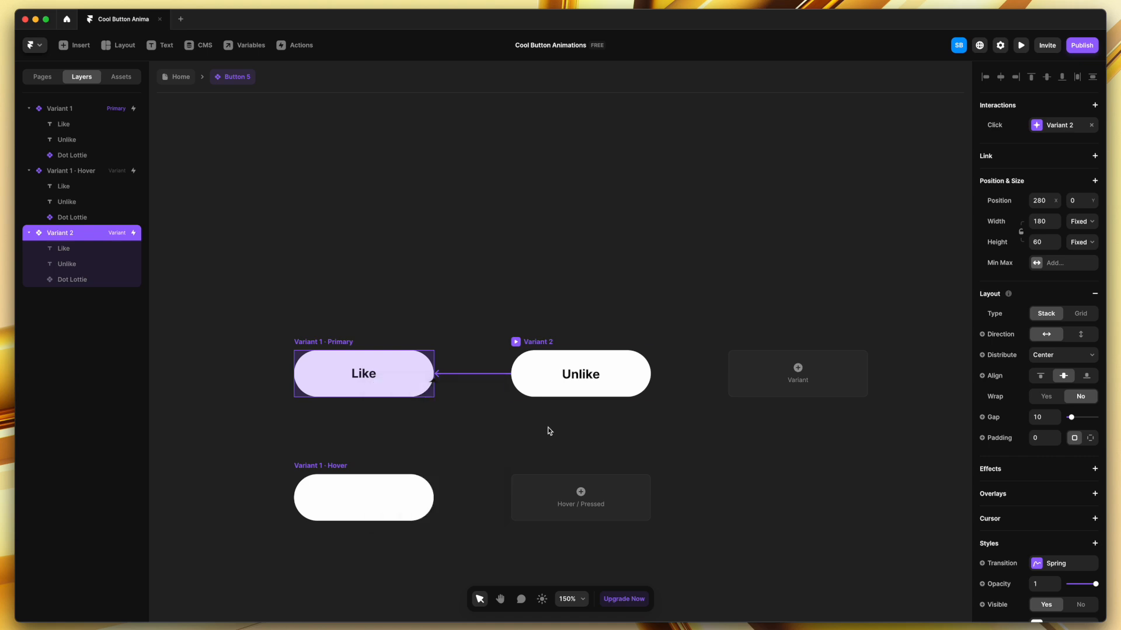
pyautogui.click(310, 359)
pyautogui.click(1038, 438)
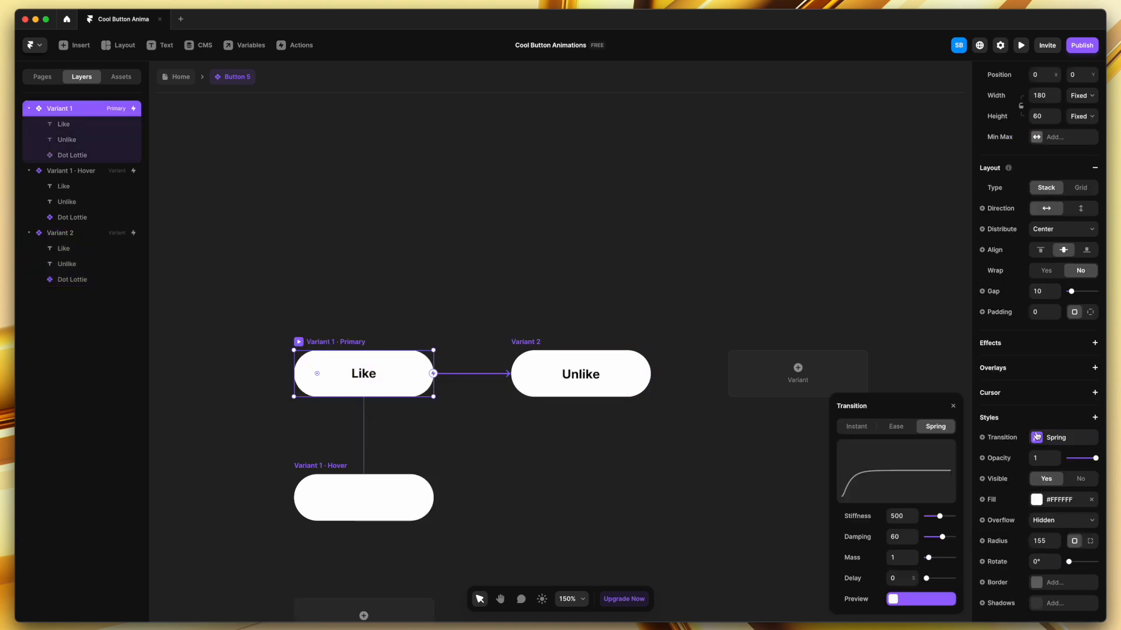
pyautogui.click(896, 426)
pyautogui.click(535, 344)
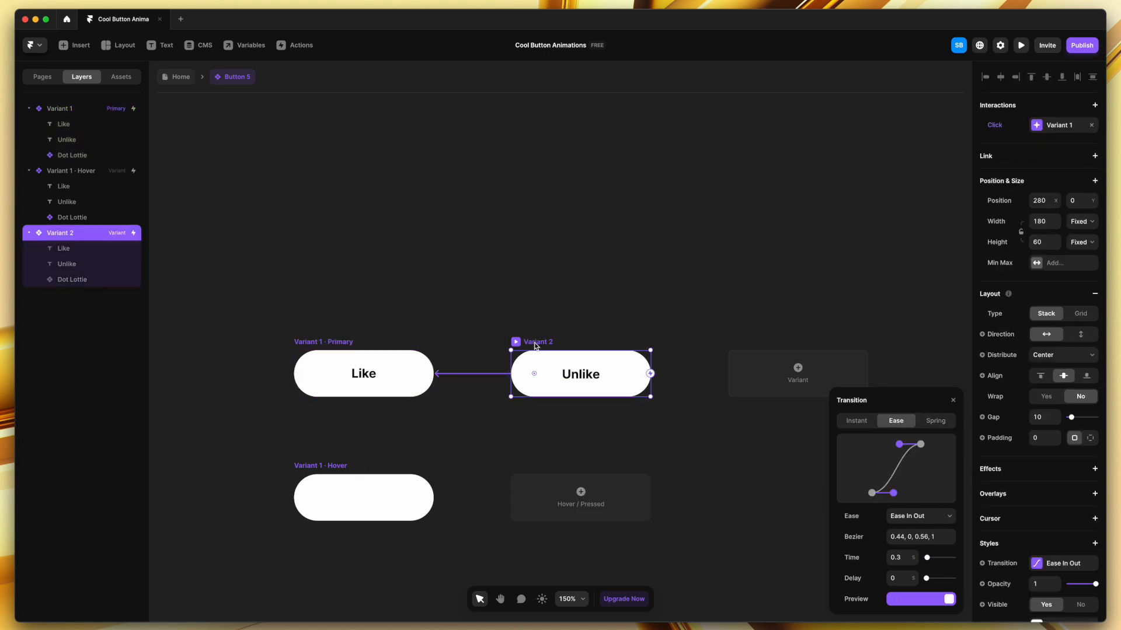
pyautogui.click(720, 476)
# Preview the page and test the Like button's hover animation and its toggling between the two states, then leave the preview
pyautogui.scroll(-5, 540, 312)
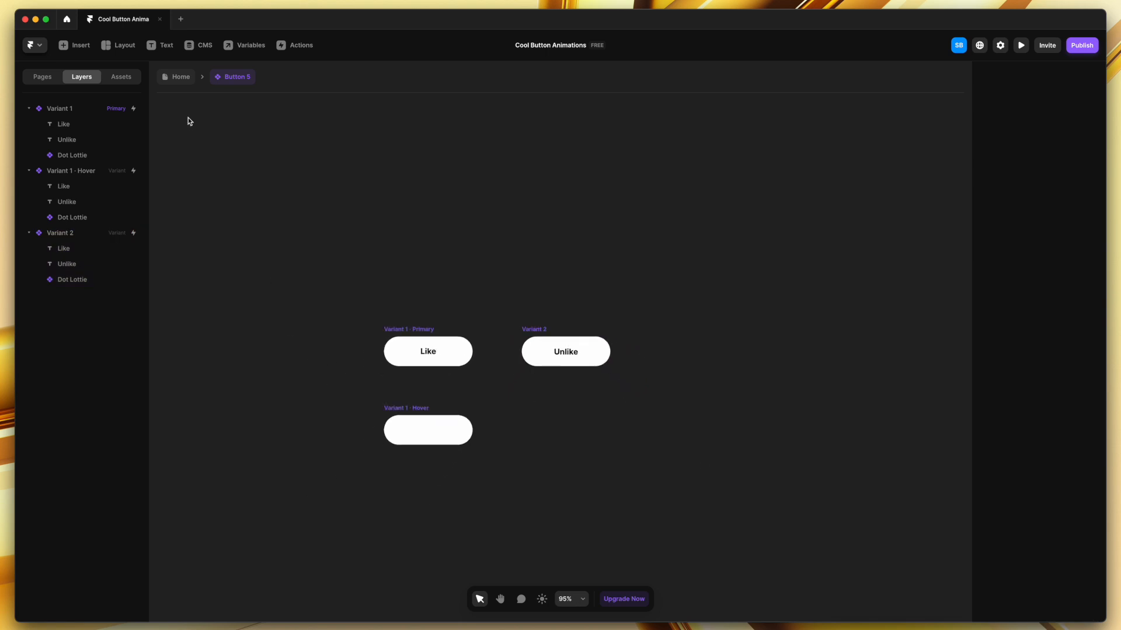
pyautogui.press('super+p')
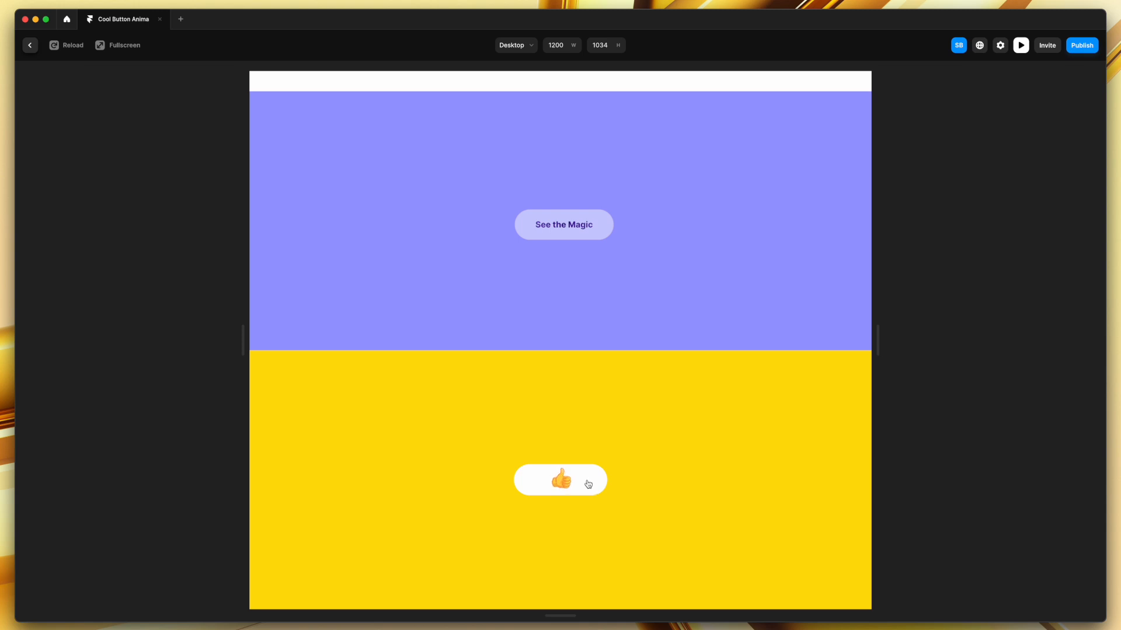
pyautogui.click(589, 484)
pyautogui.click(596, 489)
pyautogui.click(593, 492)
pyautogui.click(594, 492)
pyautogui.click(32, 49)
# Open the Like button component for editing and change the Unlike text in Variant 2 to "Liked"
pyautogui.scroll(-6, 586, 395)
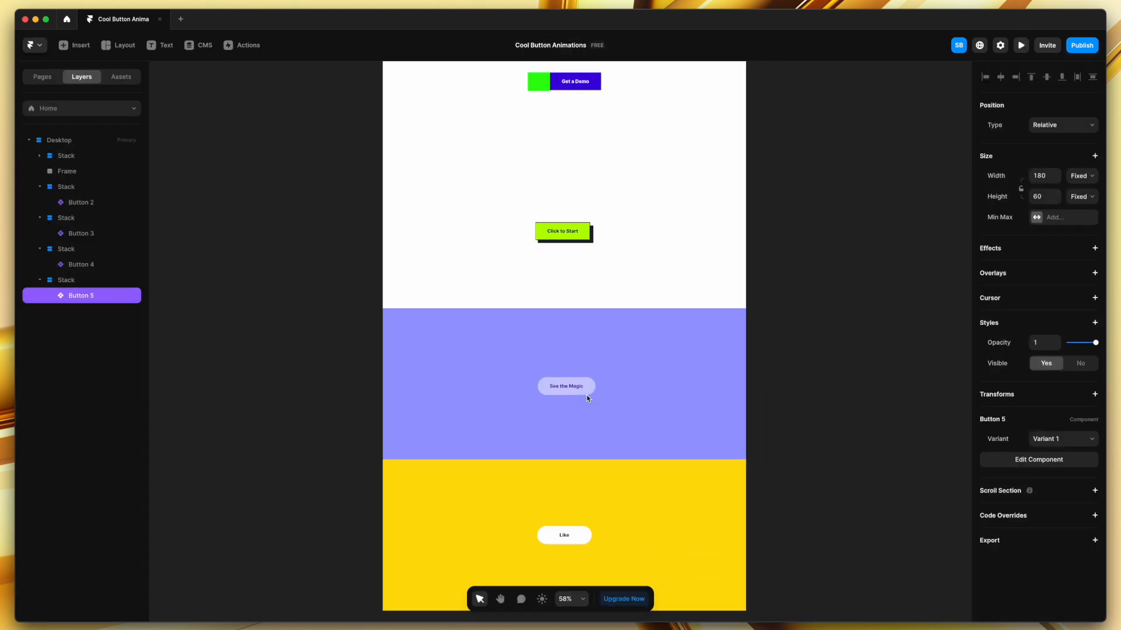
pyautogui.doubleClick(573, 489)
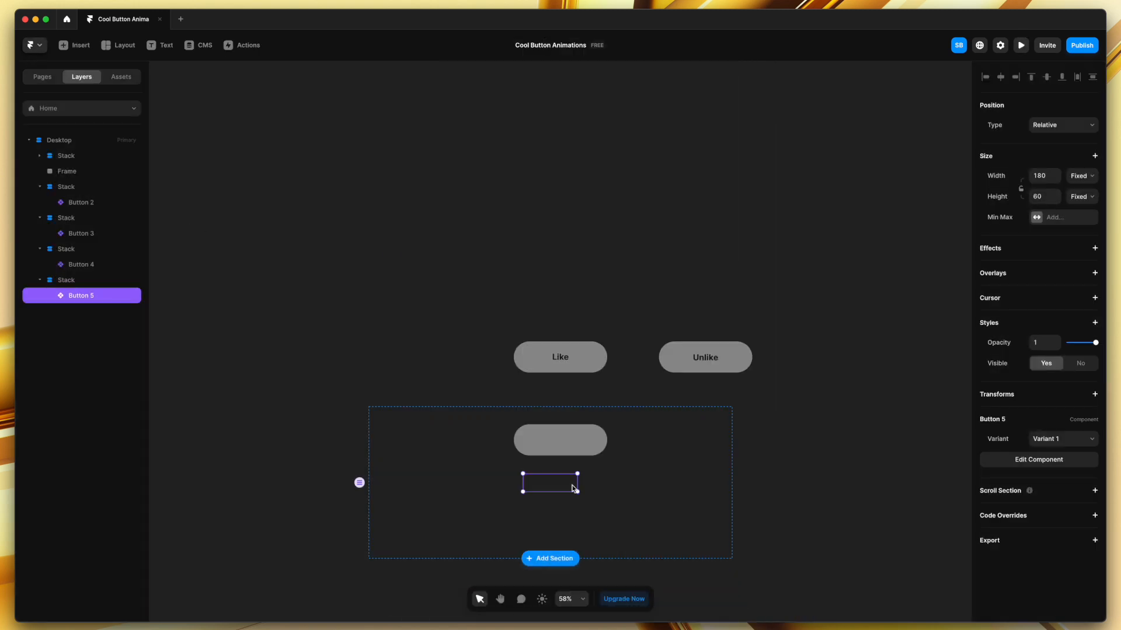
pyautogui.doubleClick(708, 358)
pyautogui.write('Likes')
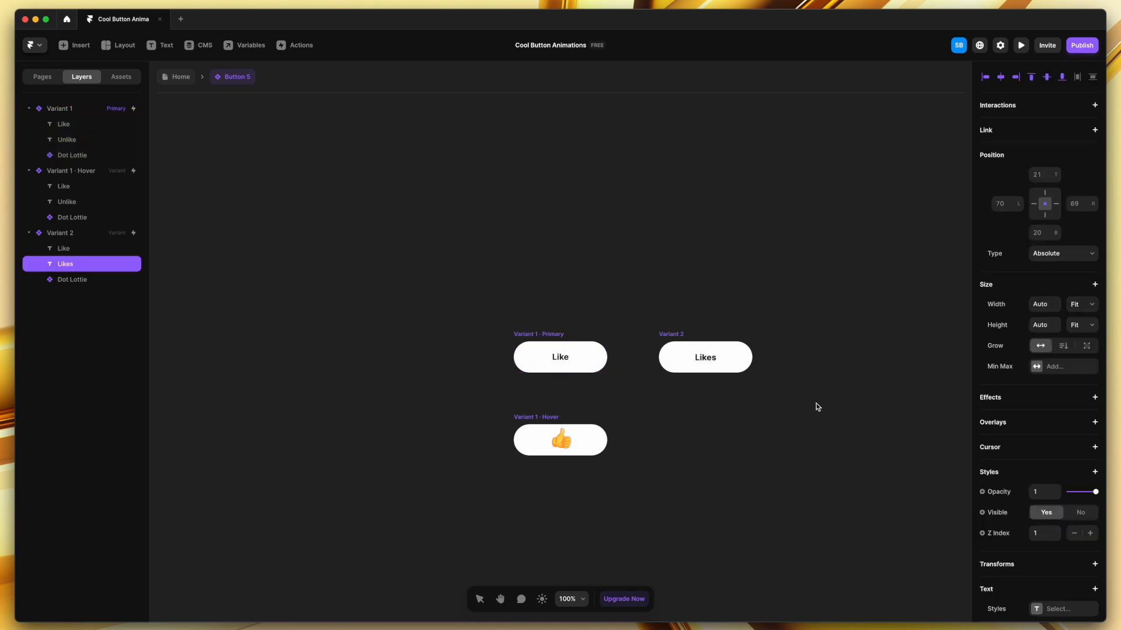
pyautogui.press('BackSpace')
pyautogui.write('d')
pyautogui.press('Escape')
pyautogui.click(734, 391)
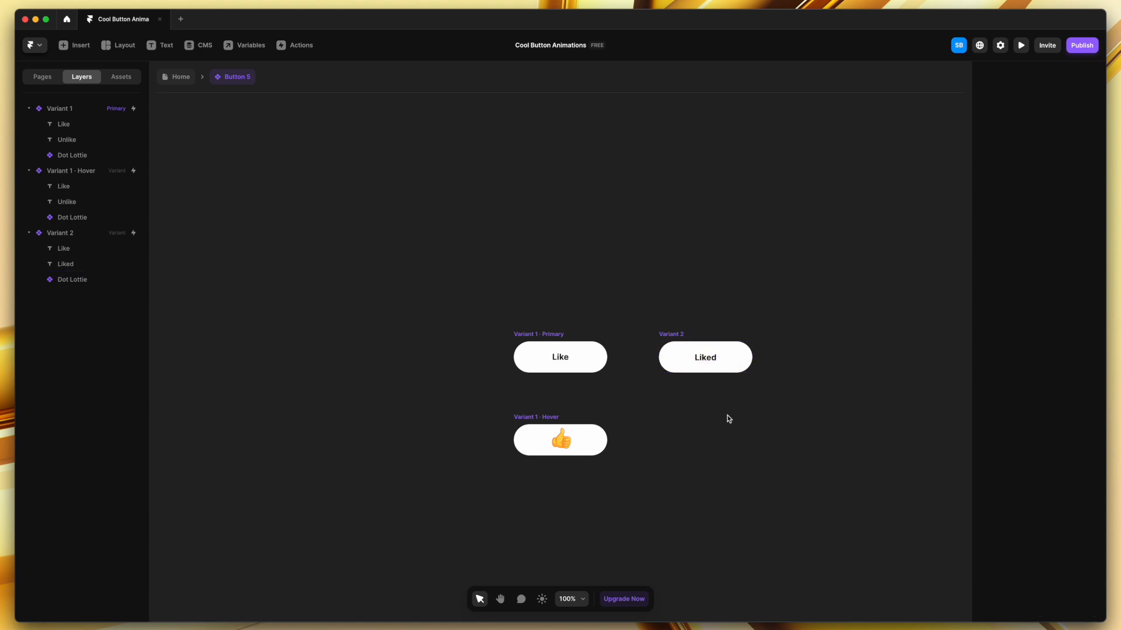
# Return to the Home page and preview it to test the Like button with its new Liked label
pyautogui.click(188, 79)
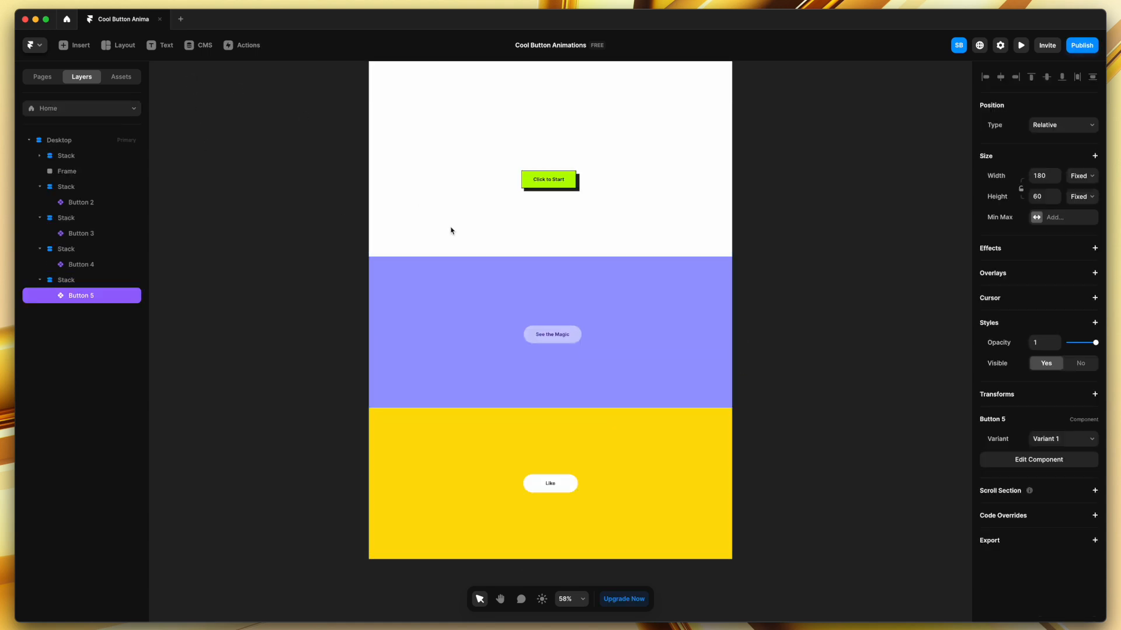
pyautogui.scroll(10, 450, 230)
pyautogui.click(379, 380)
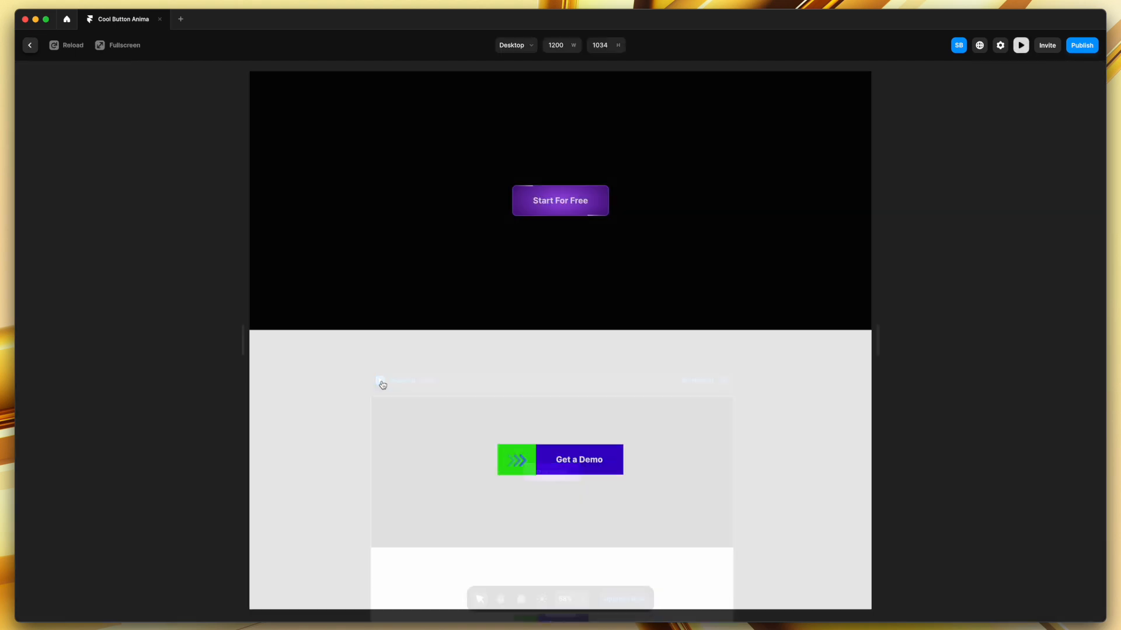
pyautogui.scroll(-5, 790, 485)
pyautogui.scroll(-5, 790, 485)
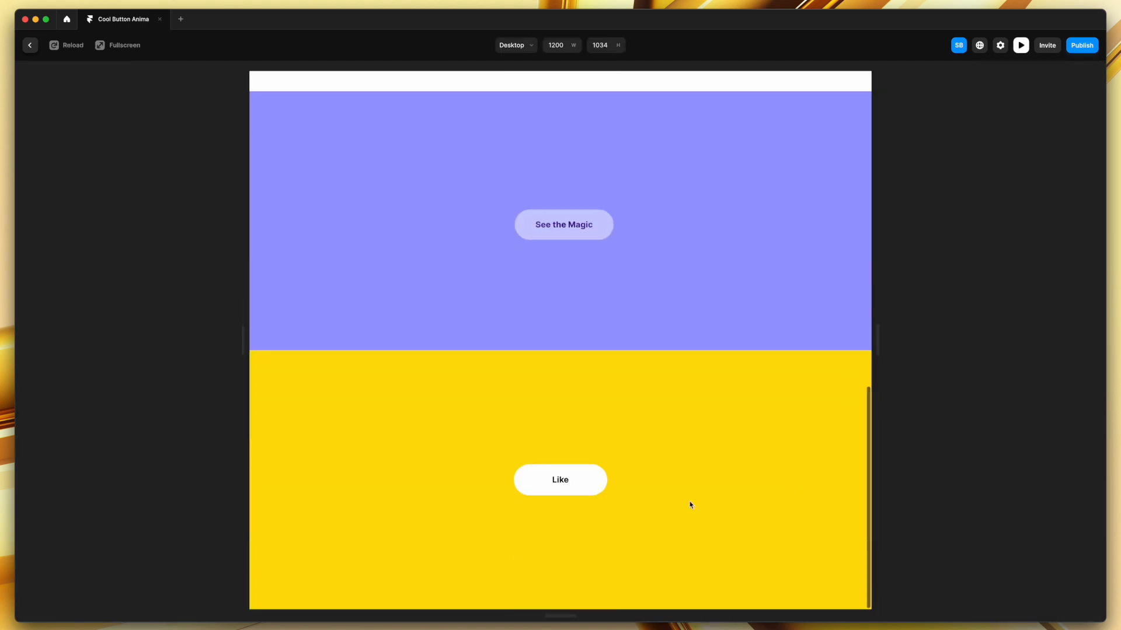
pyautogui.click(593, 491)
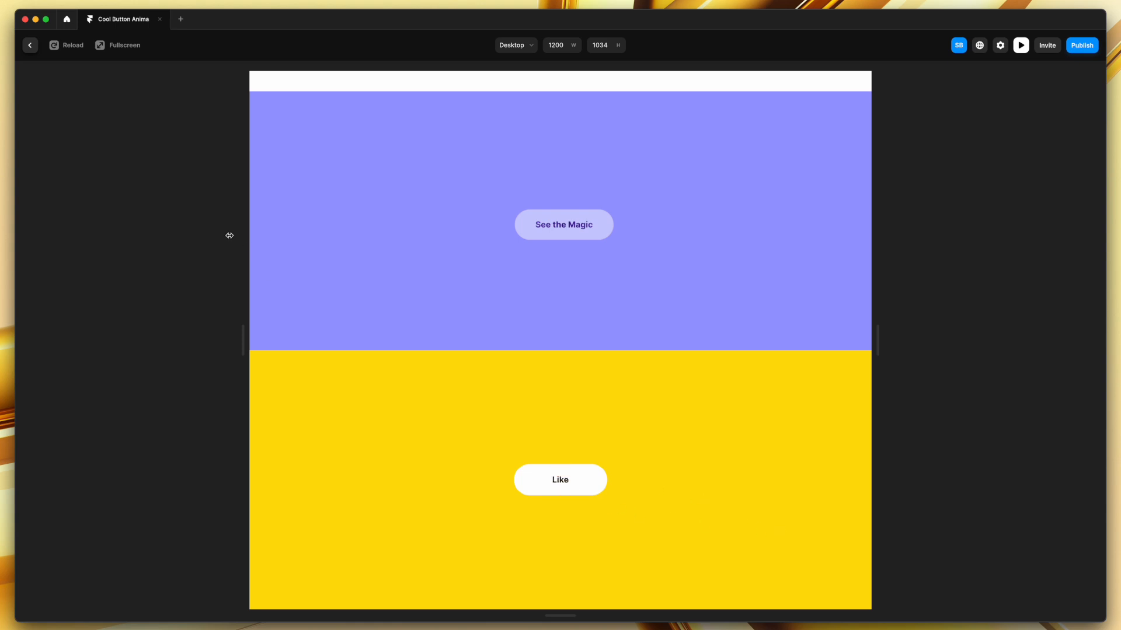
pyautogui.press('Escape')
# Nudge the thumbs-up Dot Lottie in the Variant 1 hover state slightly down inside the button
pyautogui.click(559, 447)
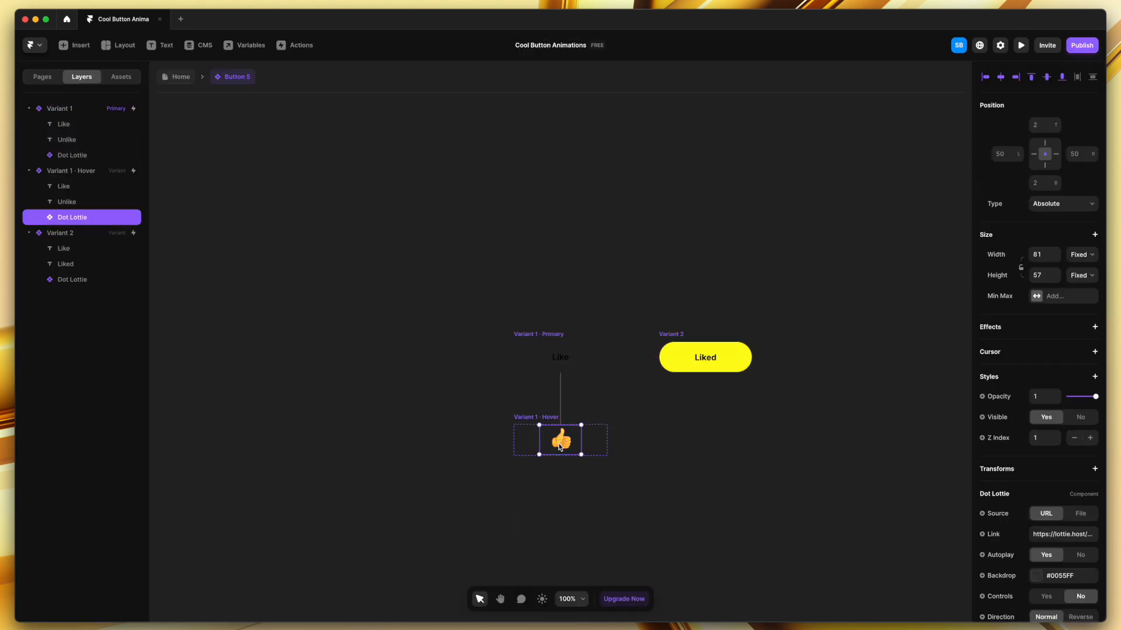
pyautogui.moveTo(558, 445); pyautogui.dragTo(558, 447)
pyautogui.click(422, 395)
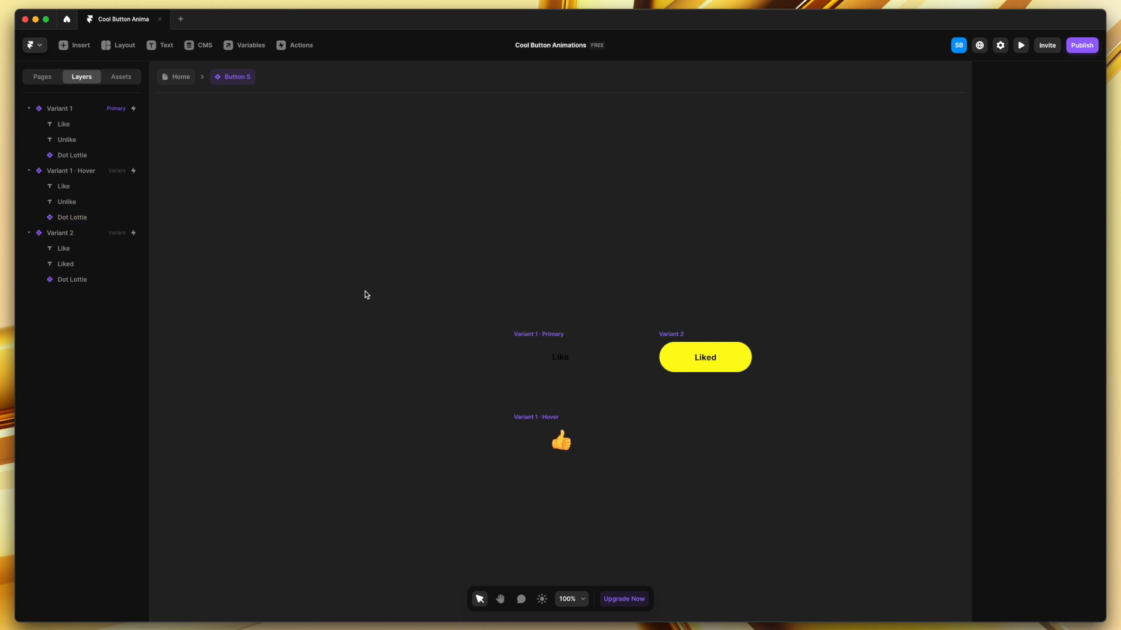
# Go back to the Home page, preview it, and test the restyled Like button's switch to the yellow Liked state
pyautogui.click(181, 78)
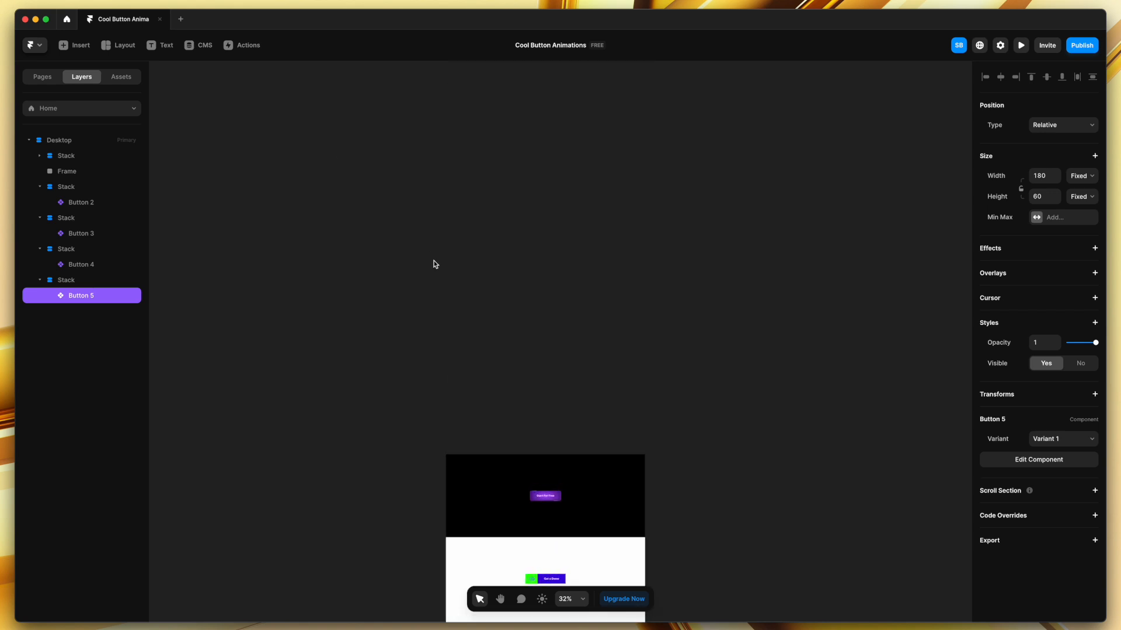
pyautogui.click(455, 439)
pyautogui.scroll(-10, 689, 506)
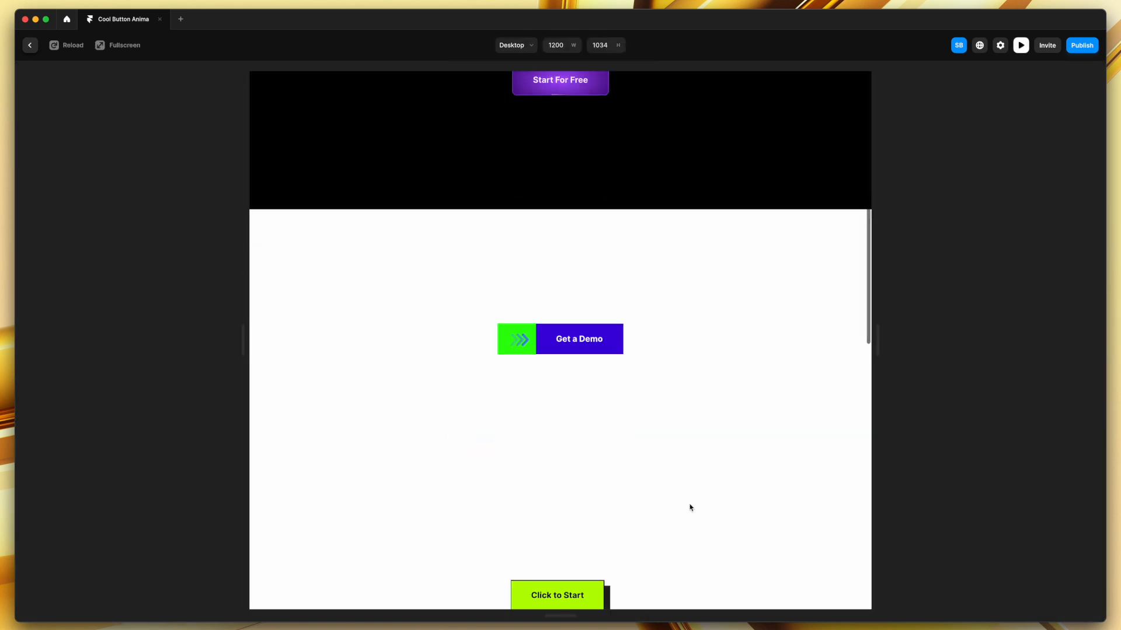
pyautogui.scroll(-5, 690, 506)
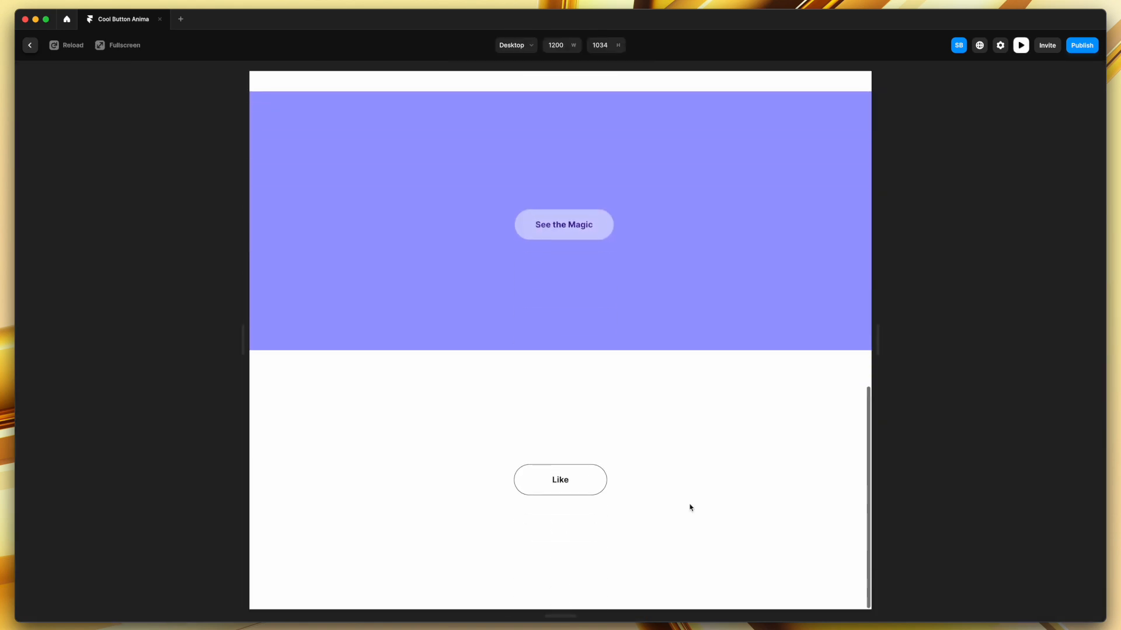
pyautogui.click(587, 479)
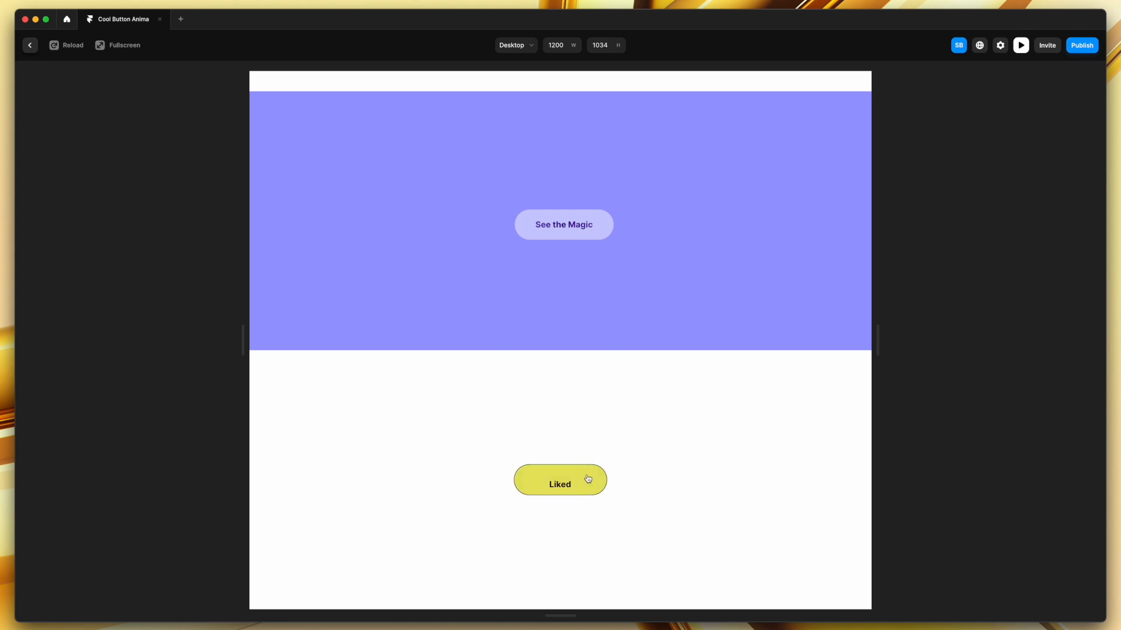